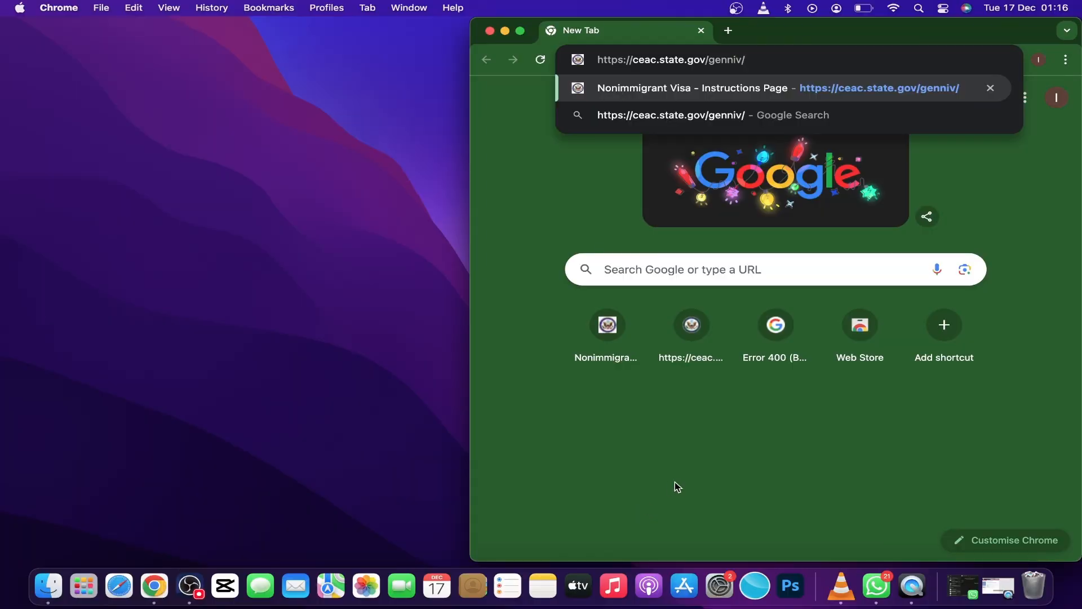
Open ceac.state.gov/genniv and choose TANZANIA, DAR ES SALAAM as the location for applying for the visa.
key(Return)
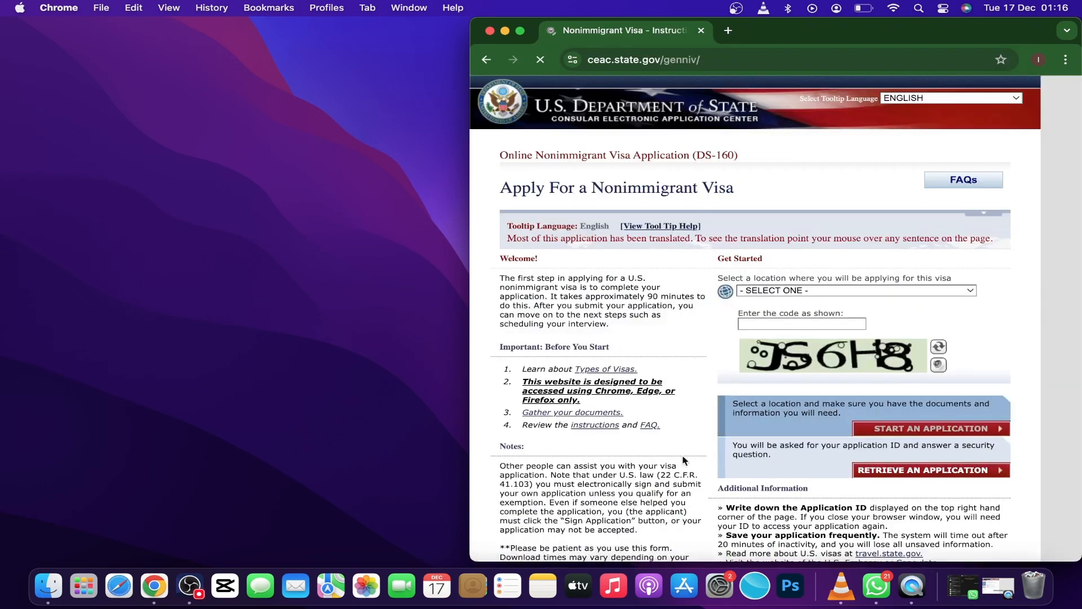
click(955, 291)
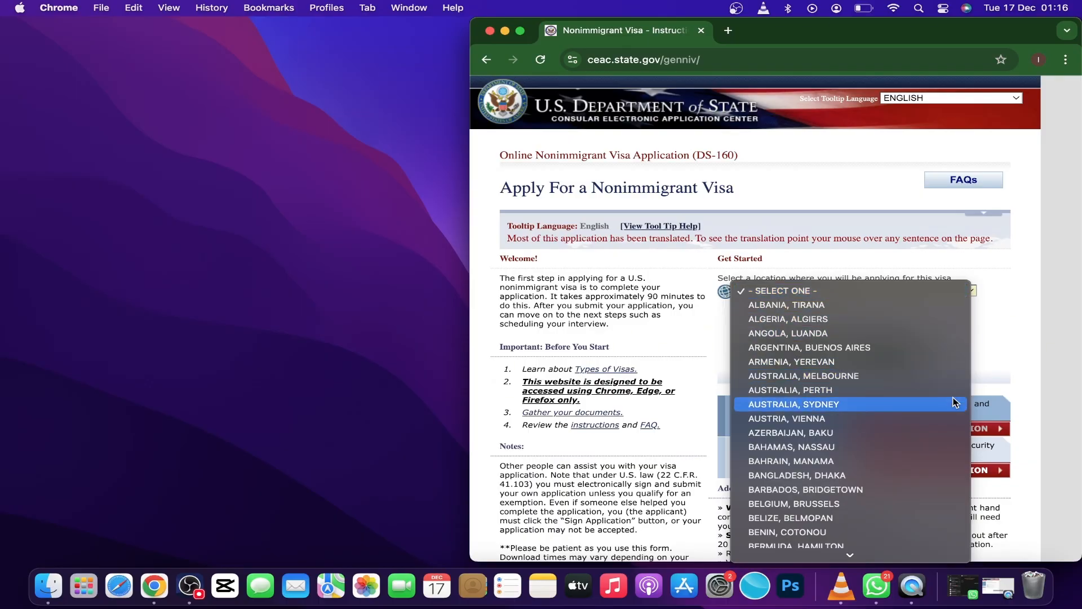
scroll(951, 505, down, 5)
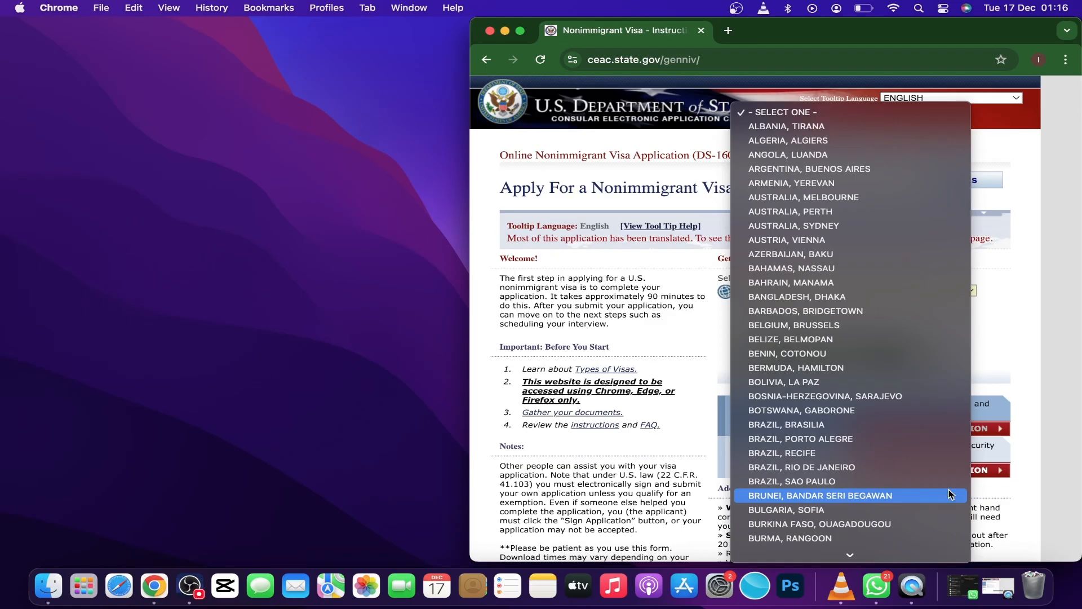
scroll(951, 494, down, 8)
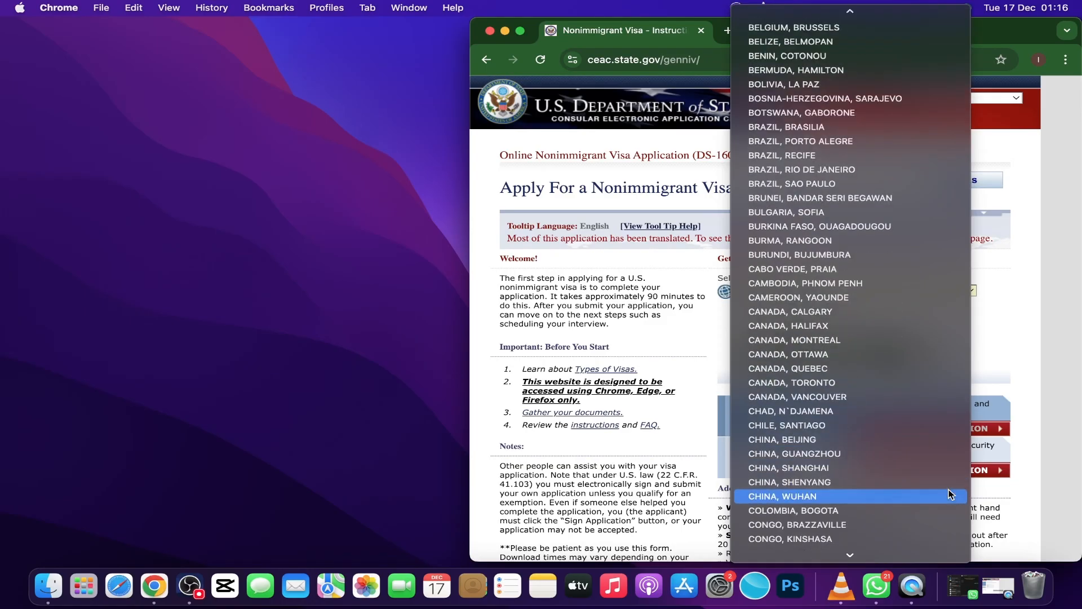
scroll(951, 494, down, 6)
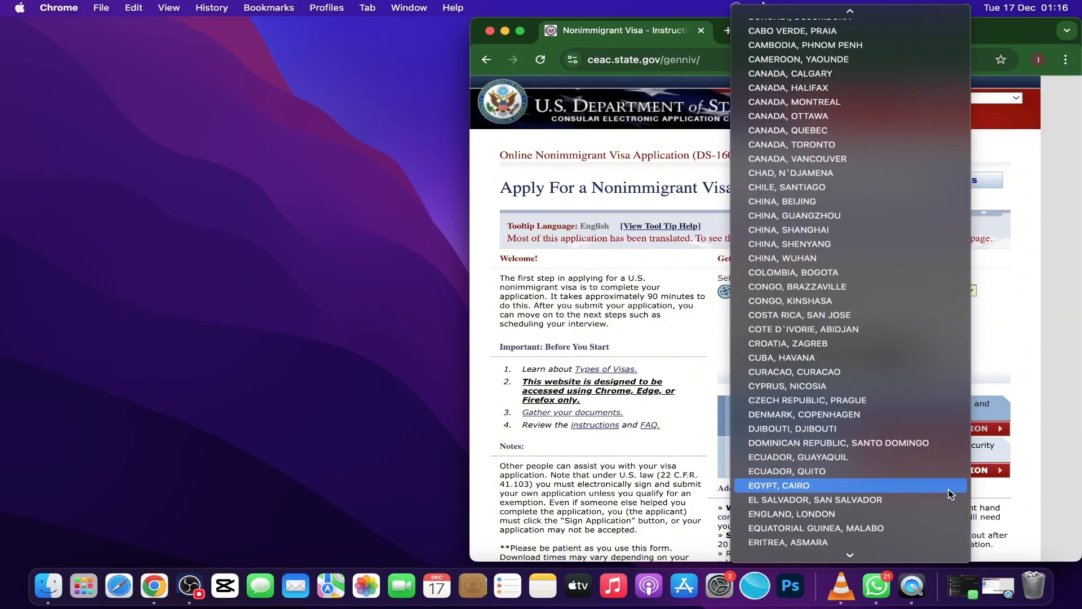
scroll(951, 495, down, 5)
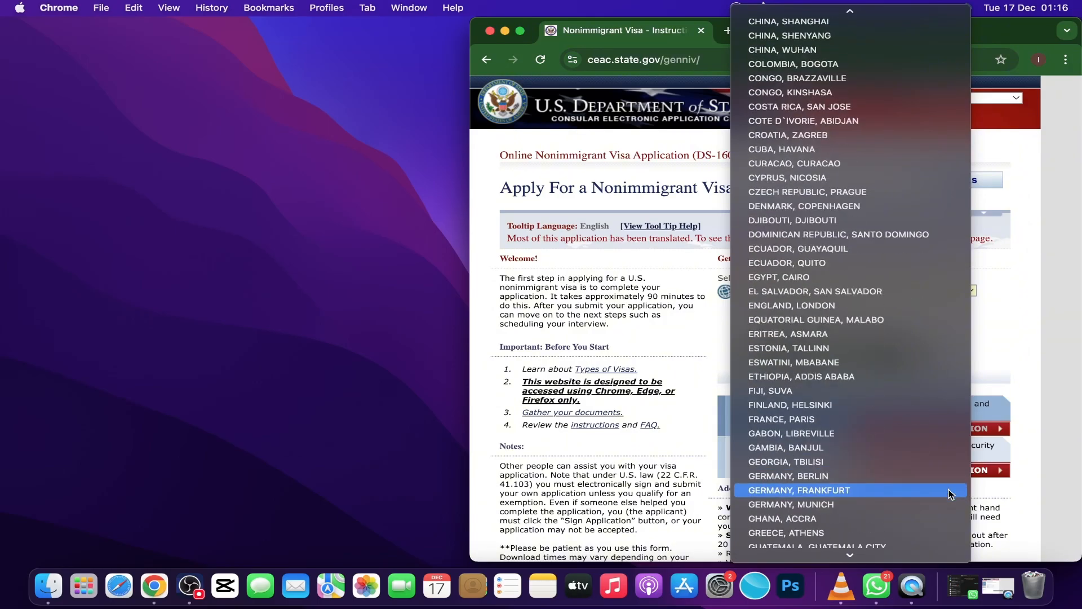
scroll(951, 494, down, 10)
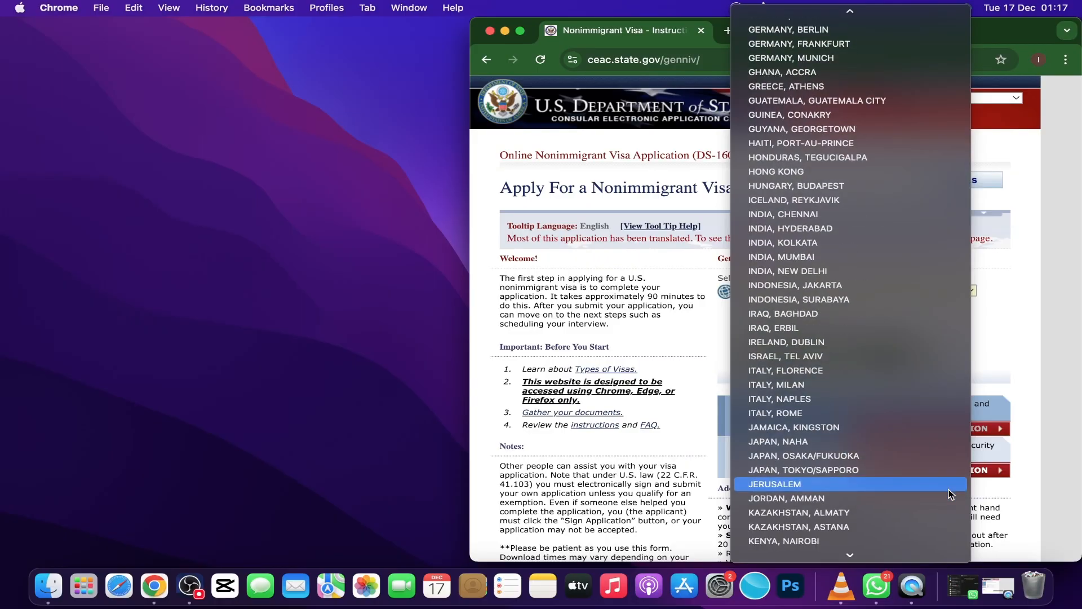
scroll(952, 495, down, 20)
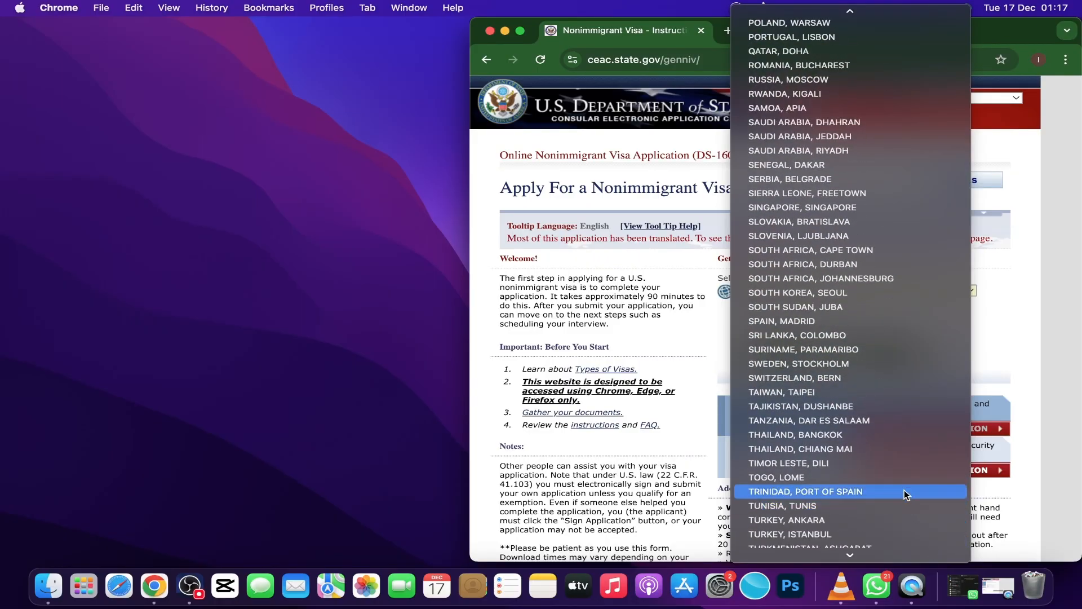
click(848, 423)
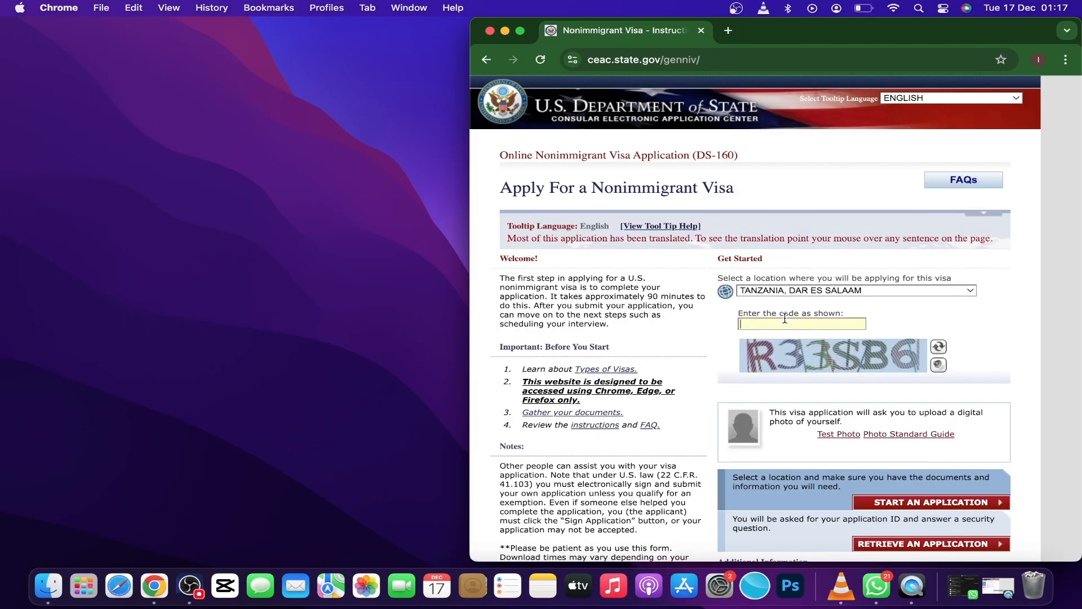
Enter the verification code shown in the captcha image and start a new visa application.
click(784, 321)
text(R33SB6)
scroll(851, 377, down, 5)
scroll(850, 377, down, 2)
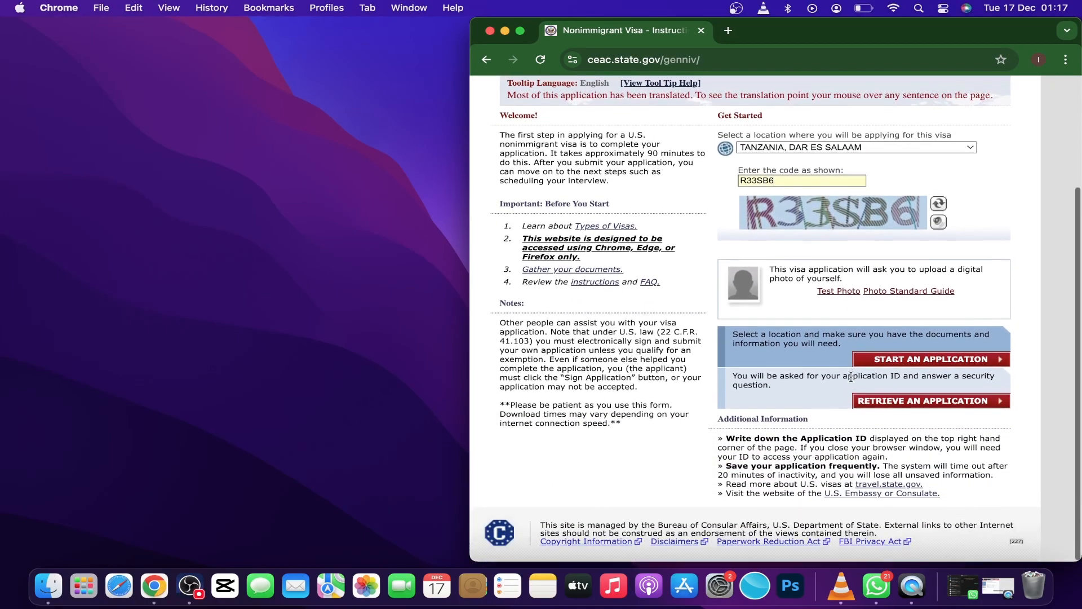
click(896, 366)
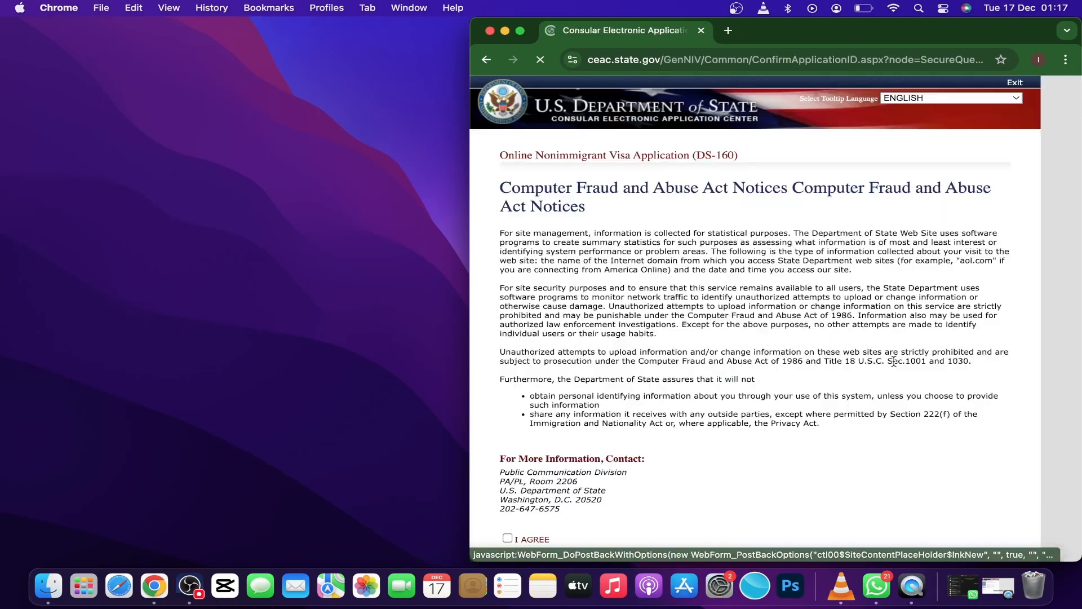
Review the Computer Fraud and Abuse Act notices and application information, and agree to the notices.
scroll(894, 361, down, 10)
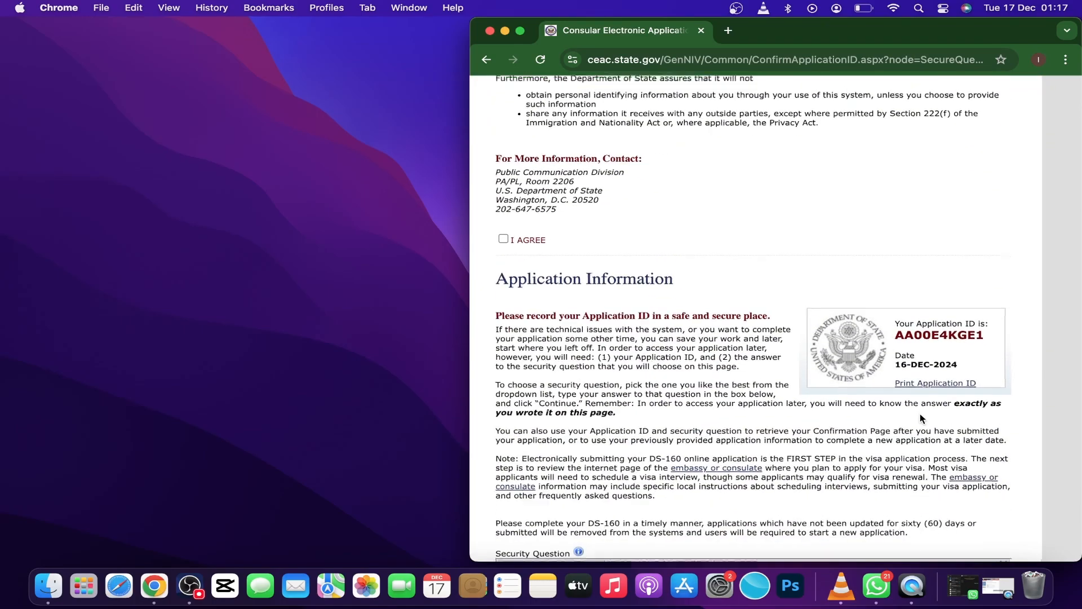
scroll(922, 418, up, 5)
scroll(922, 396, down, 5)
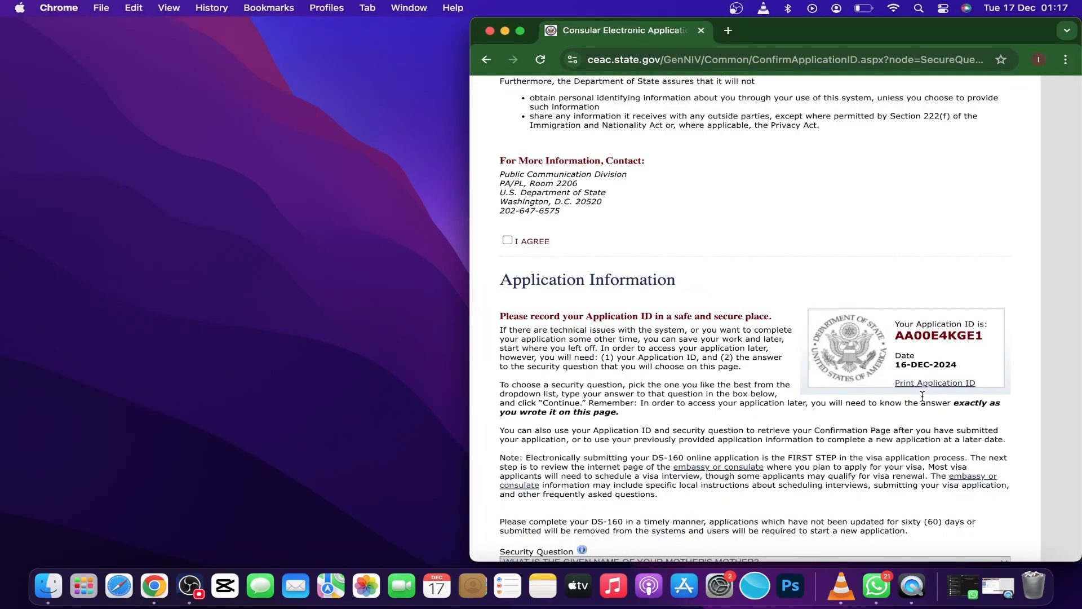
scroll(756, 376, down, 4)
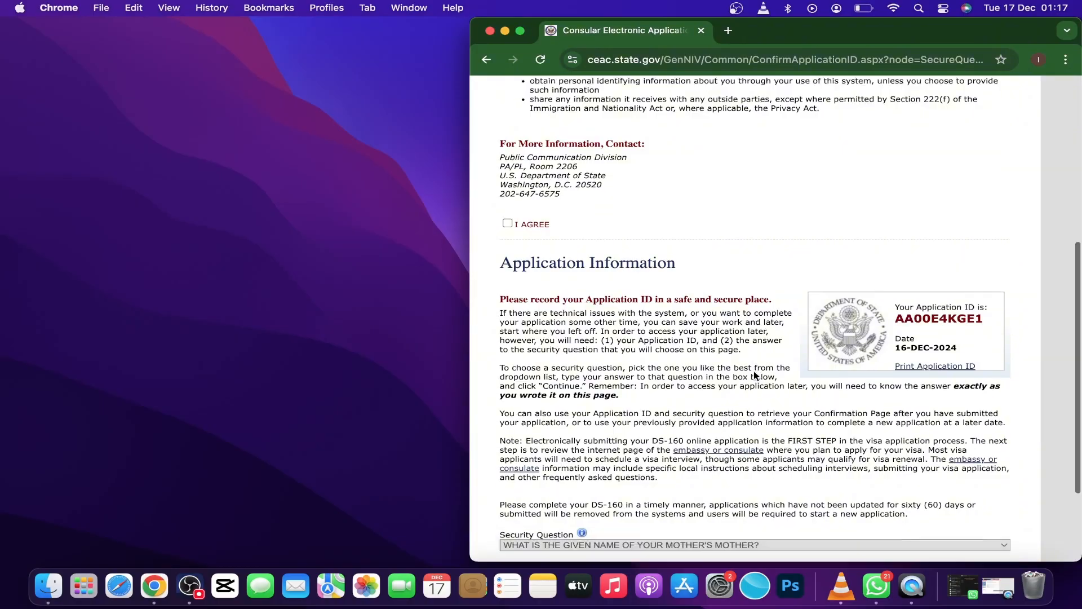
scroll(632, 264, up, 1)
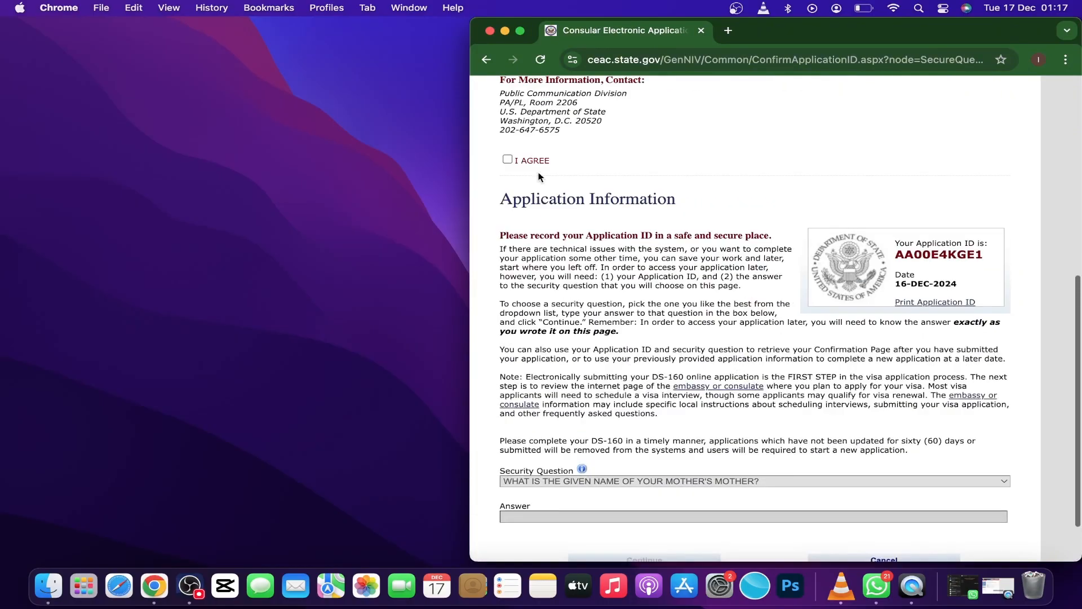
click(507, 160)
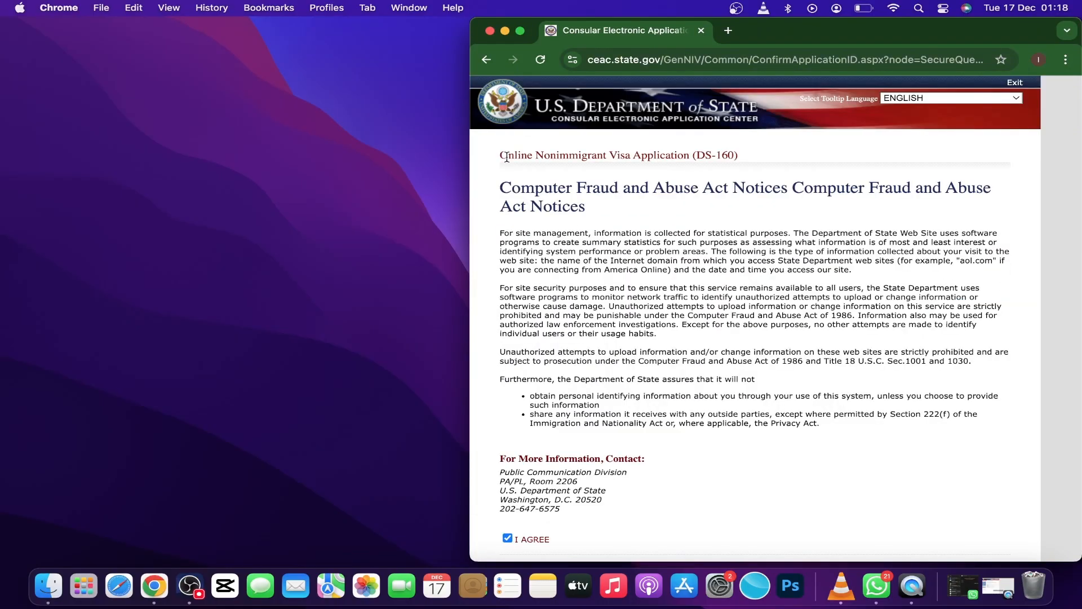
Choose the security question about the city where you met your spouse/significant other, enter its security answer, and continue to the application form.
scroll(674, 284, down, 4)
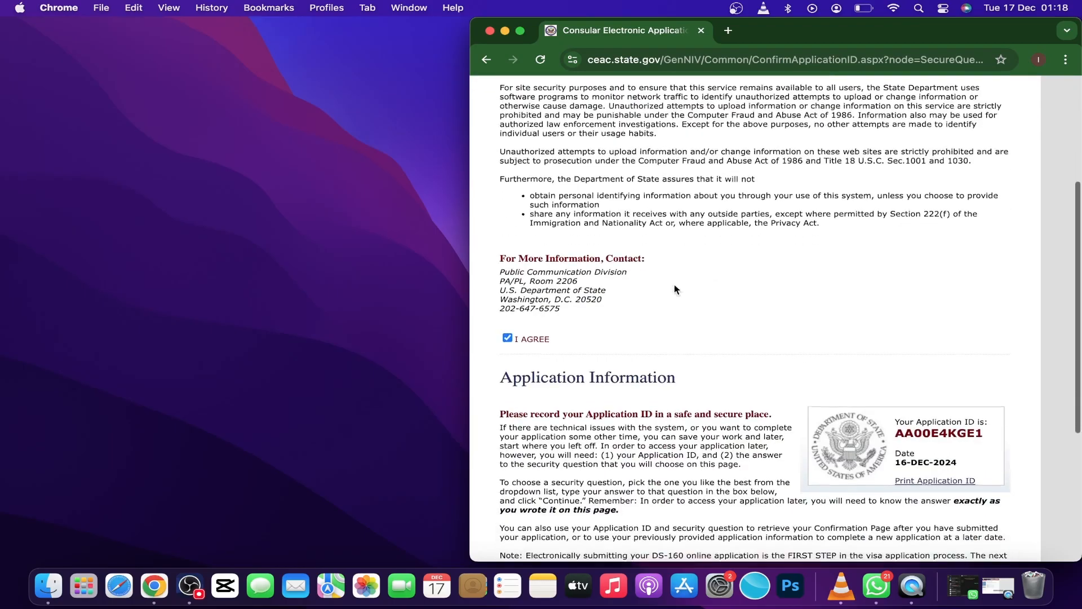
scroll(674, 289, down, 5)
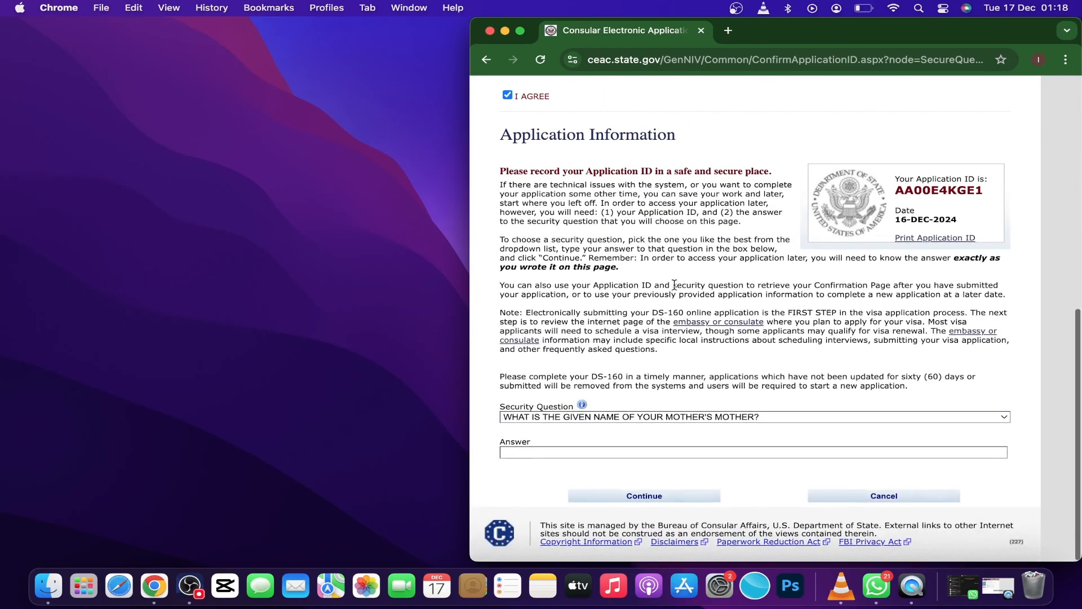
click(929, 418)
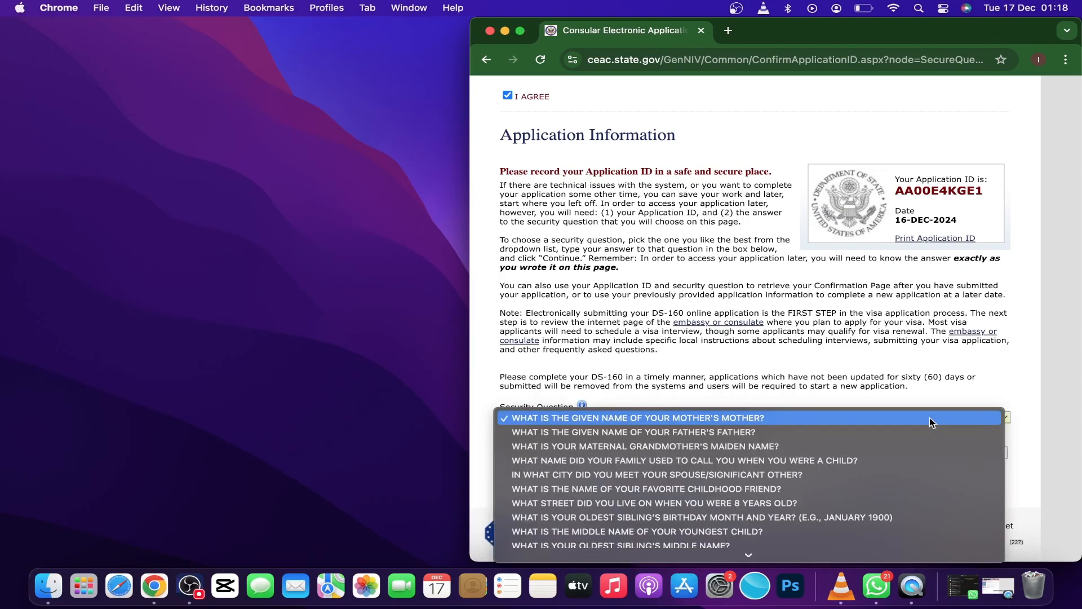
click(706, 475)
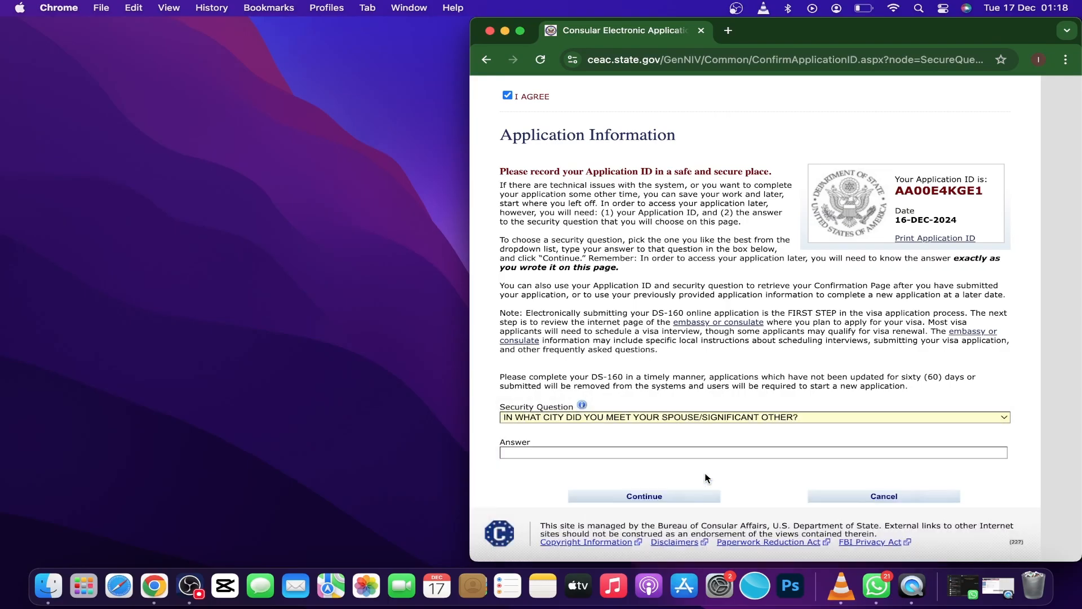
click(671, 496)
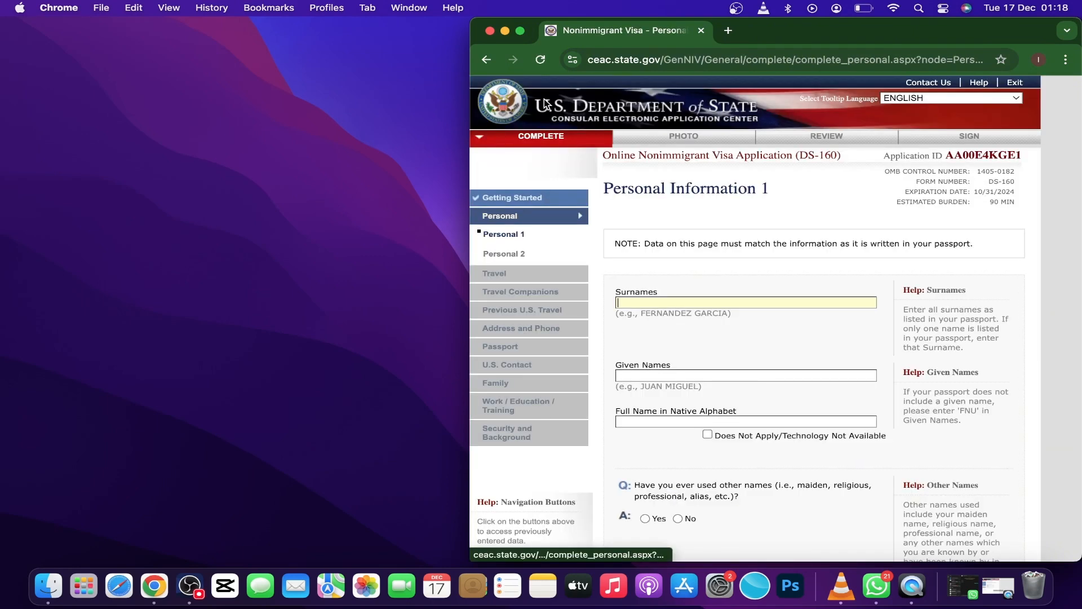
Expand the browser window to full screen and fill in the applicant's surname, given name and full name in native alphabet.
click(521, 30)
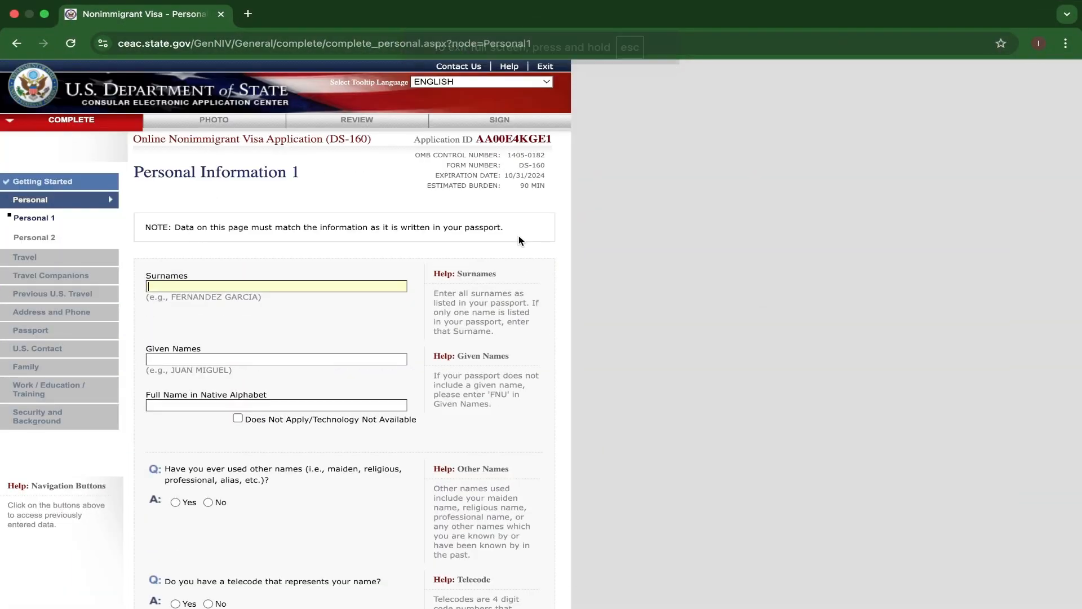
text(TRA)
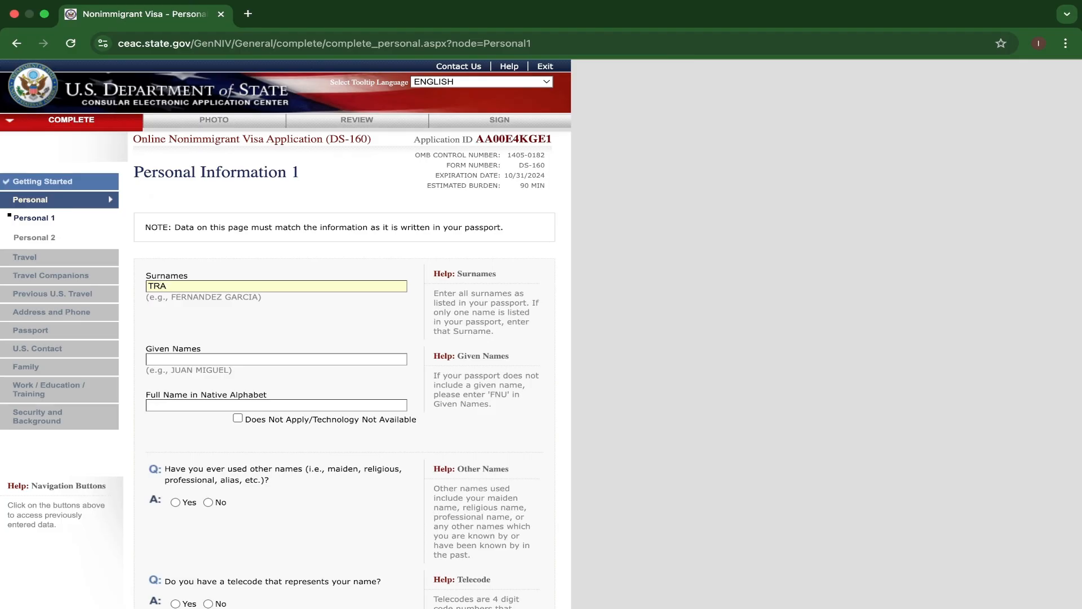
text(VELLER)
click(238, 360)
text(IBO)
text(IBO)
text( JOHNSON)
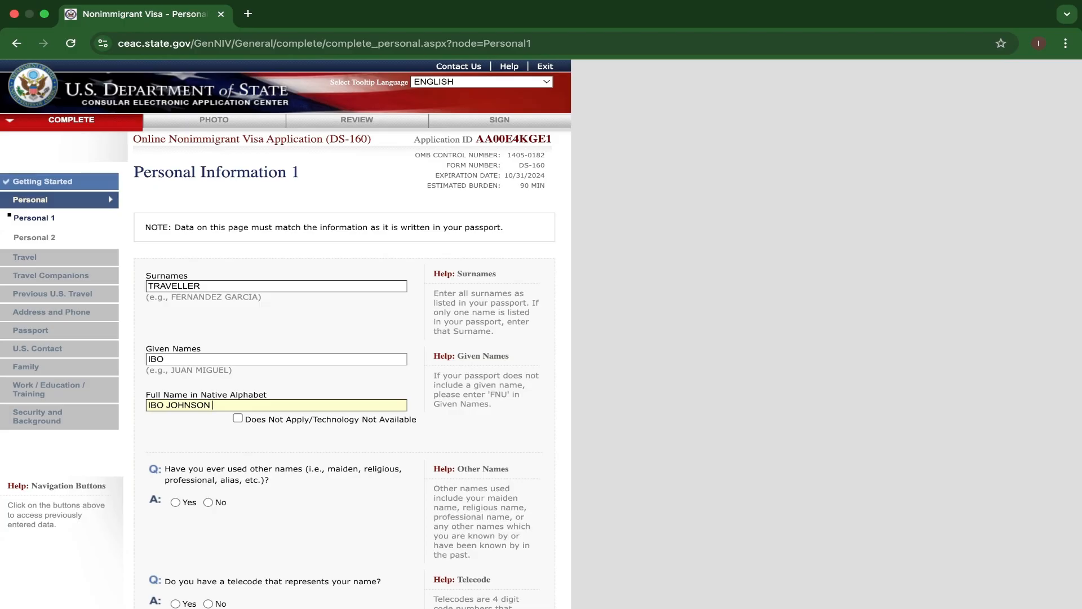
text( TRAVELLER)
Answer No to having used other names and No to having a telecode that represents the name.
scroll(234, 408, down, 5)
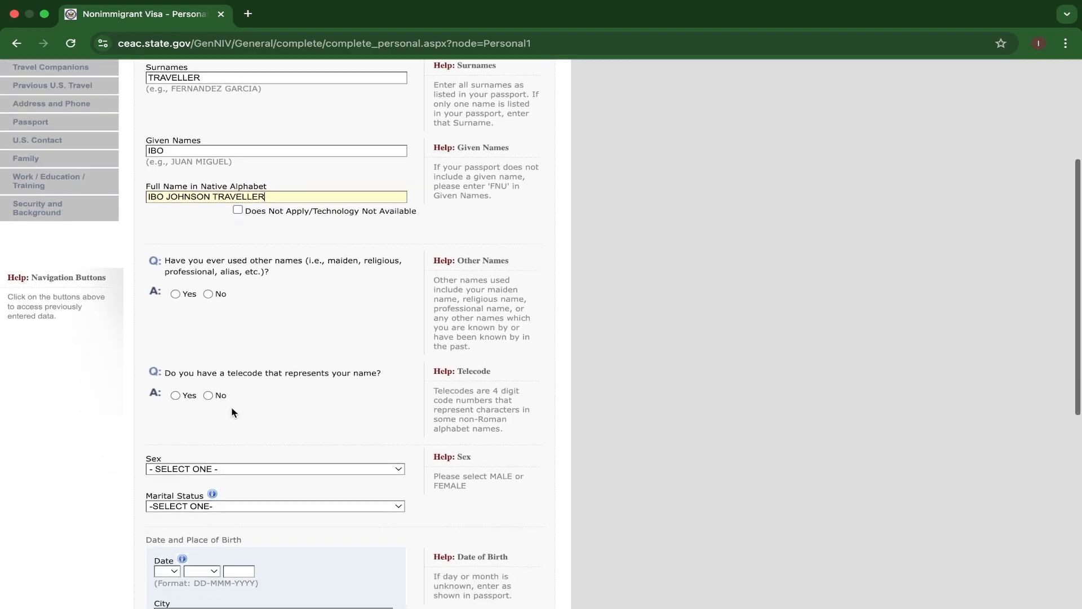
click(209, 294)
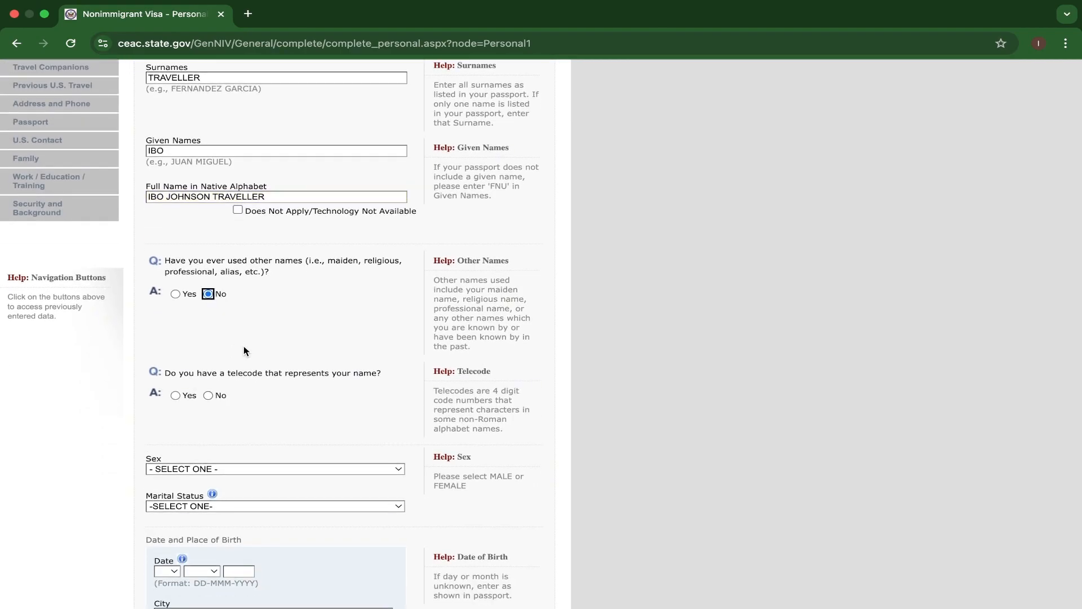
scroll(226, 338, down, 2)
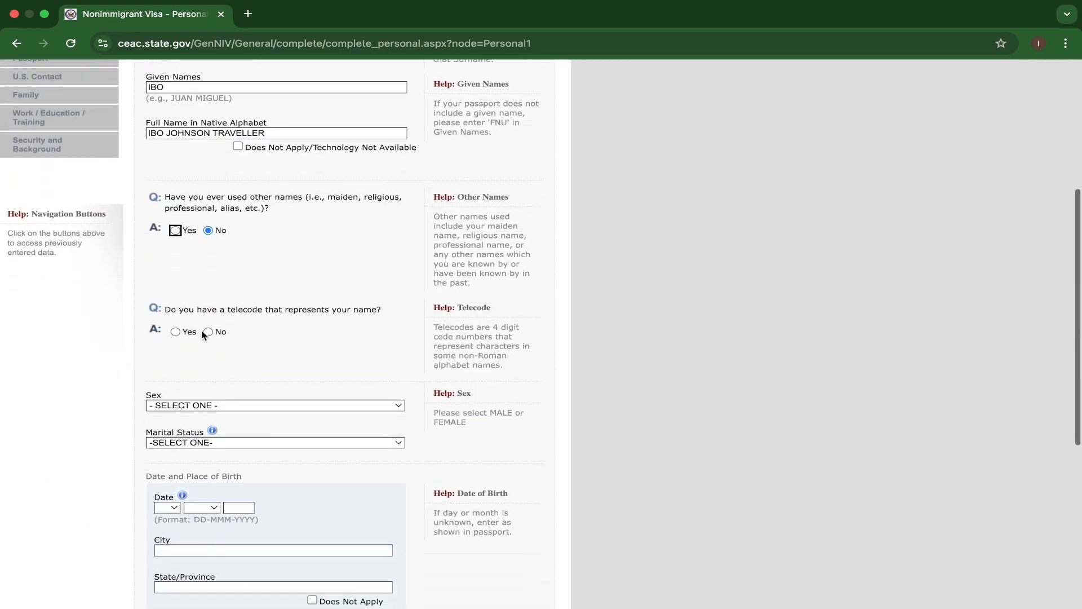
click(210, 333)
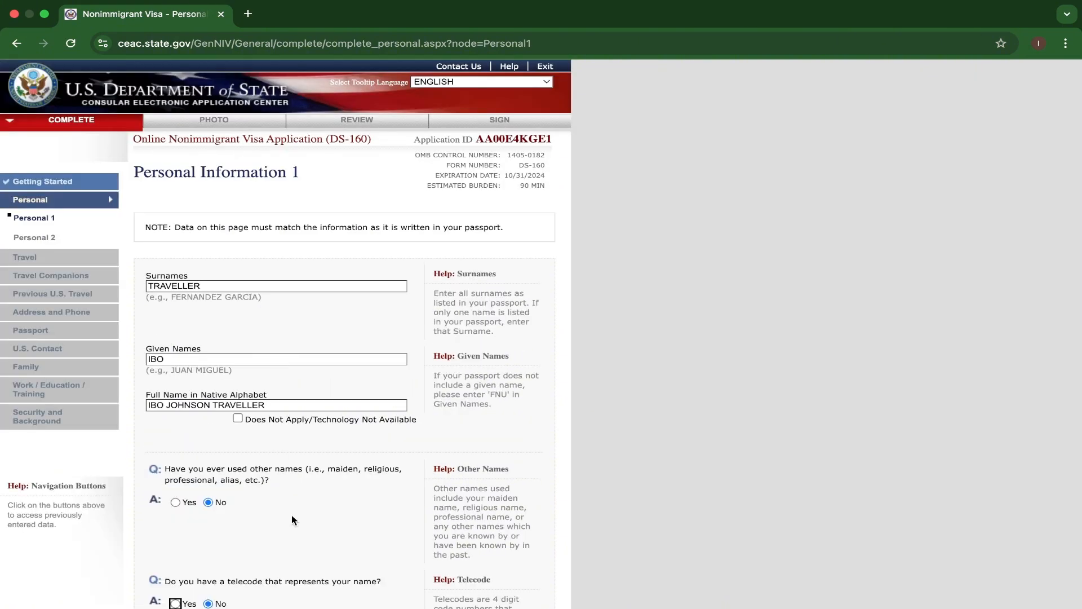
Set the applicant's sex to MALE and the marital status to SINGLE.
scroll(292, 515, down, 5)
scroll(220, 505, down, 1)
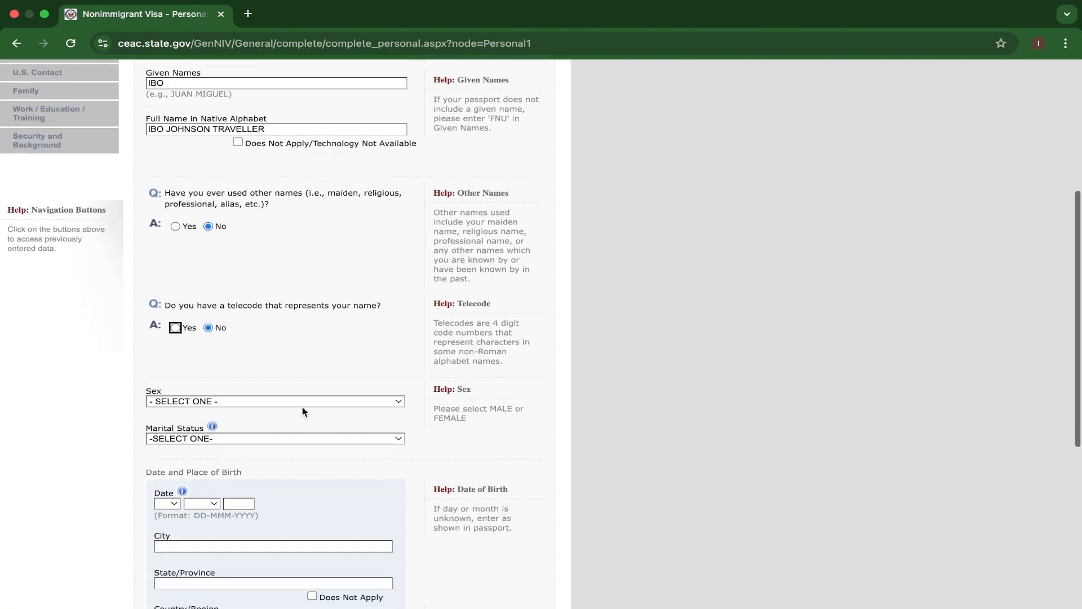
click(352, 400)
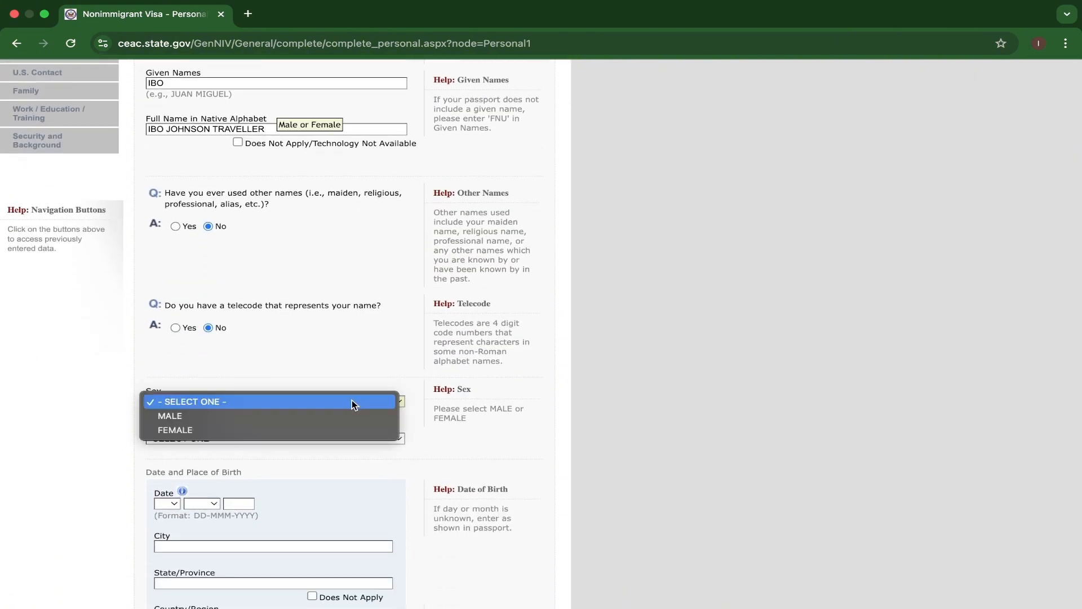
click(217, 418)
scroll(219, 457, down, 2)
click(339, 347)
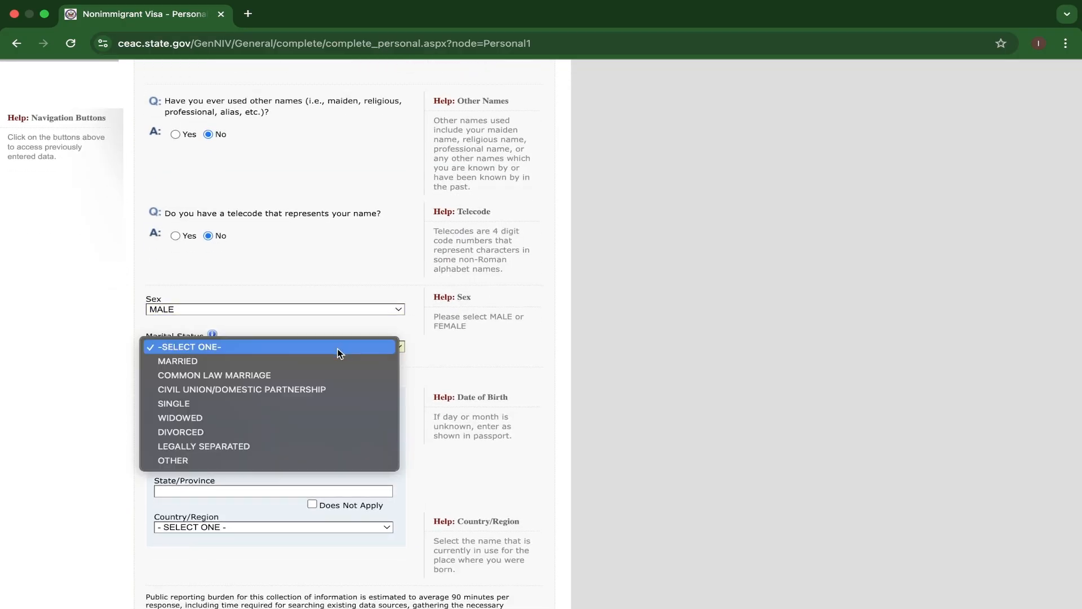
click(183, 404)
Enter the applicant's date of birth with day, month and year in the Date and Place of Birth section.
scroll(266, 405, down, 8)
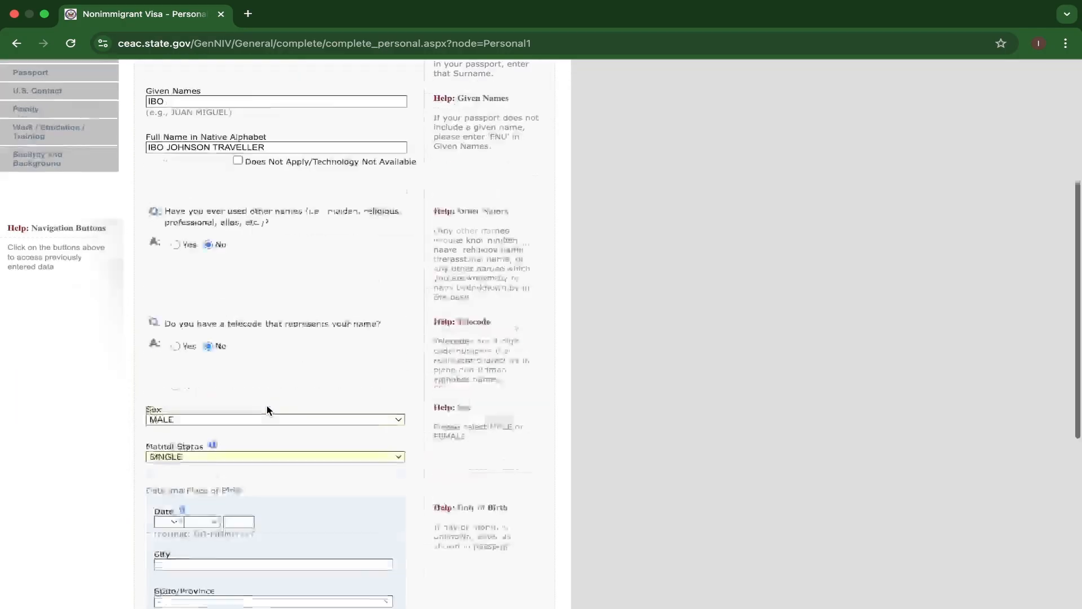
click(169, 265)
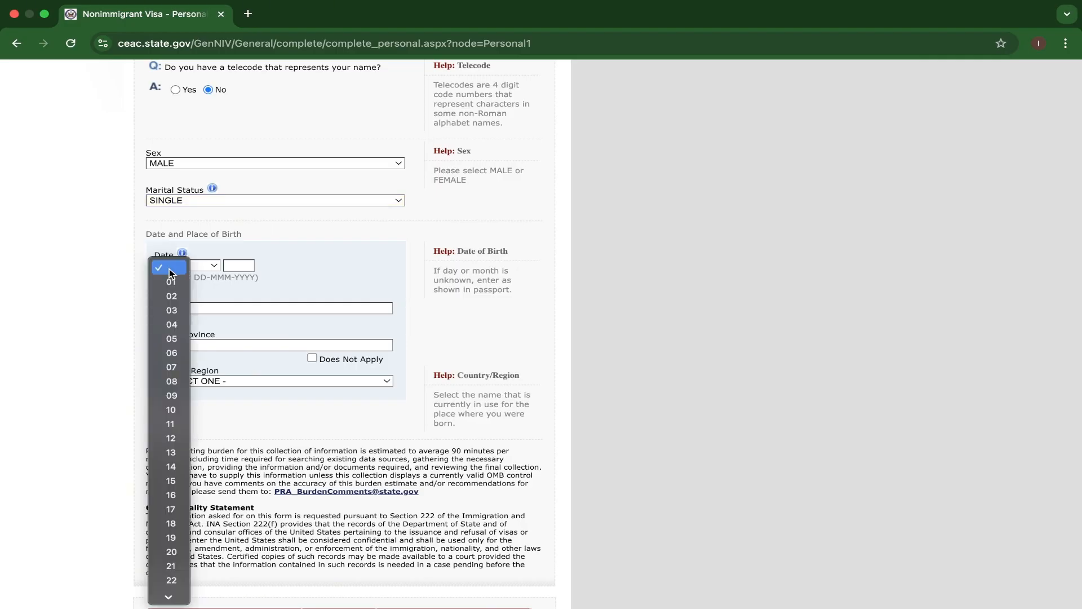
click(171, 282)
click(199, 266)
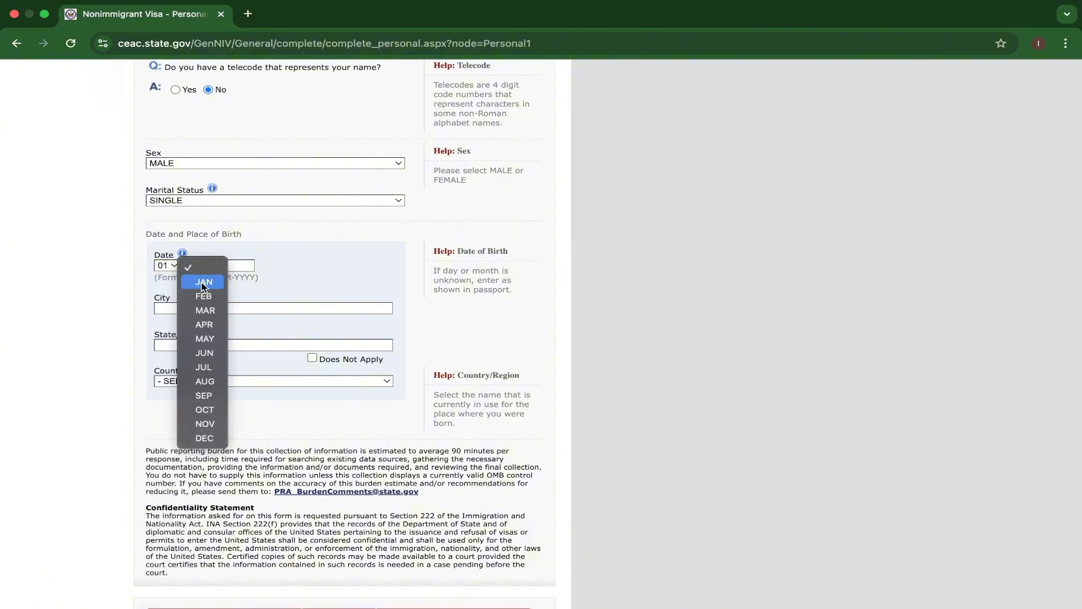
click(204, 283)
text(1990)
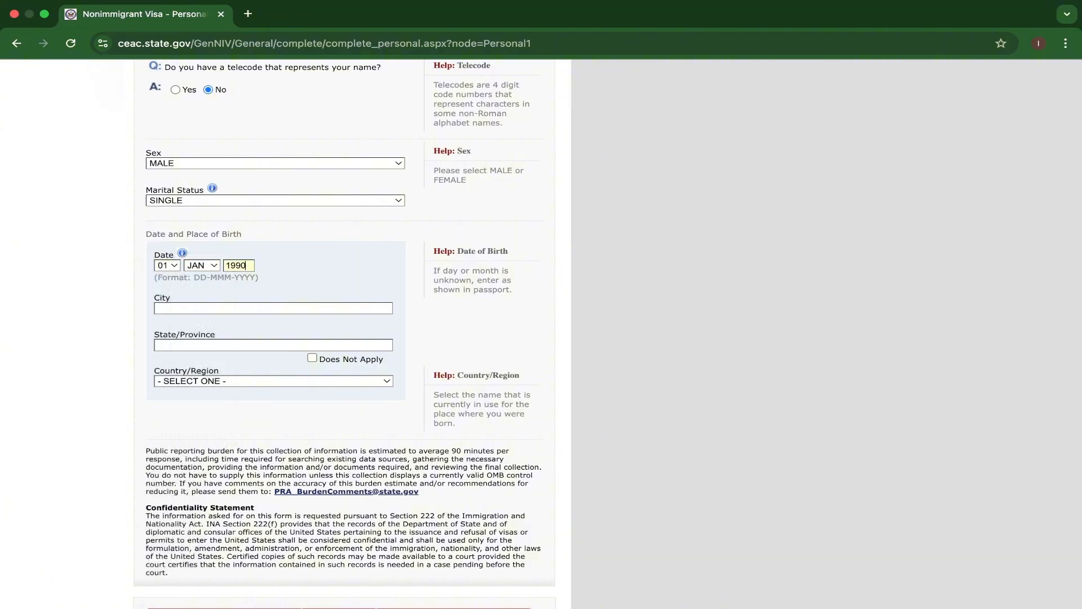
Enter DAR ES SALAAM as the applicant's city of birth and mark the state/province of birth as Does Not Apply.
scroll(241, 311, down, 2)
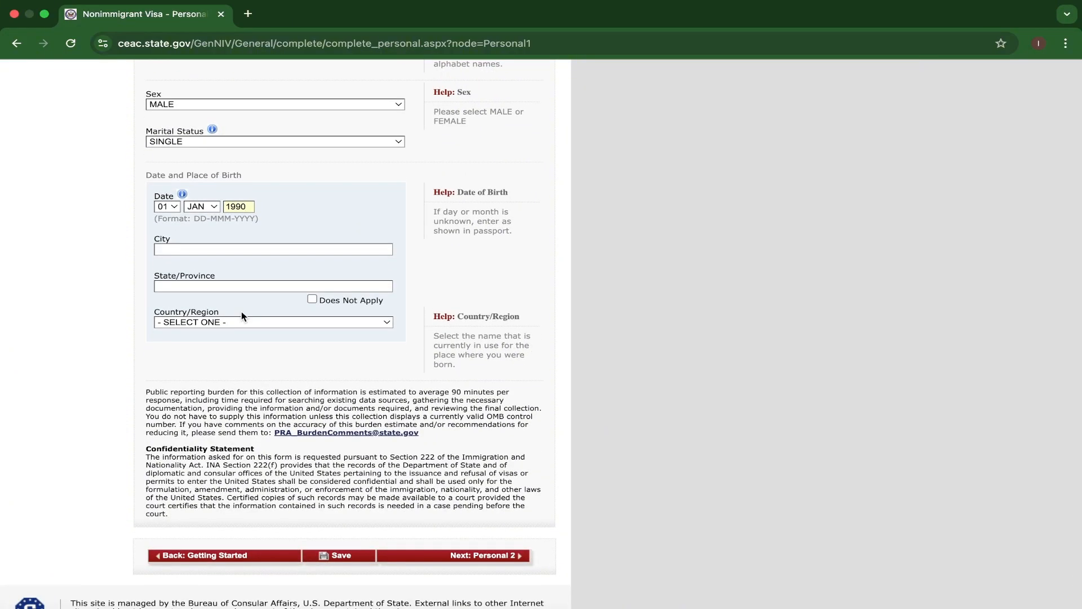
click(220, 287)
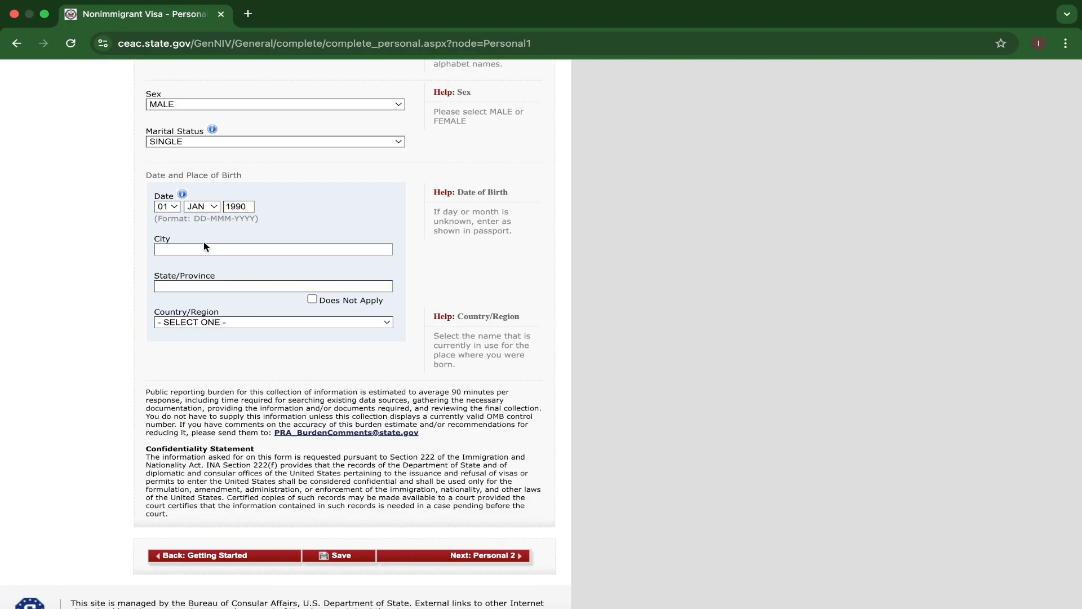
text(DAR ES SALAAM)
scroll(214, 299, down, 2)
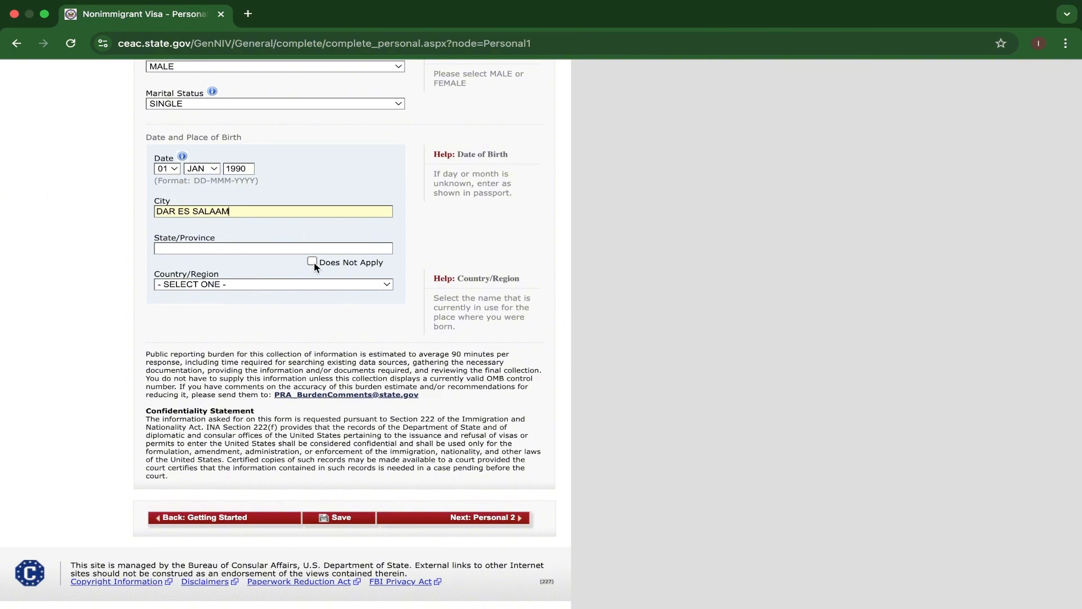
click(312, 262)
scroll(314, 262, down, 1)
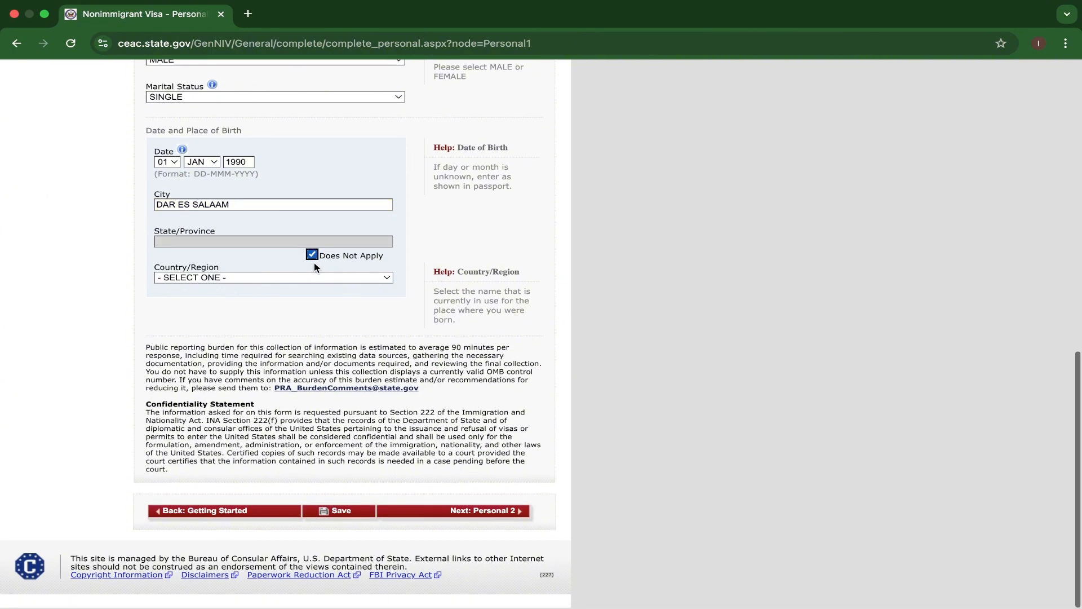
Set the country/region of birth to TANZANIA in the Date and Place of Birth section.
click(334, 283)
scroll(326, 404, down, 2)
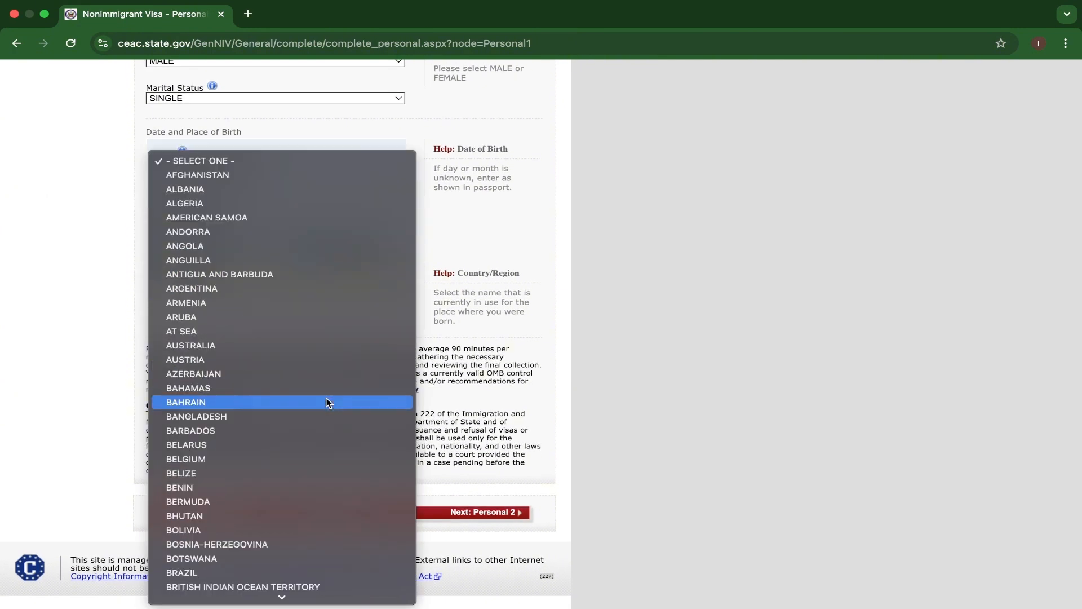
key(t)
mouse_move(291, 596)
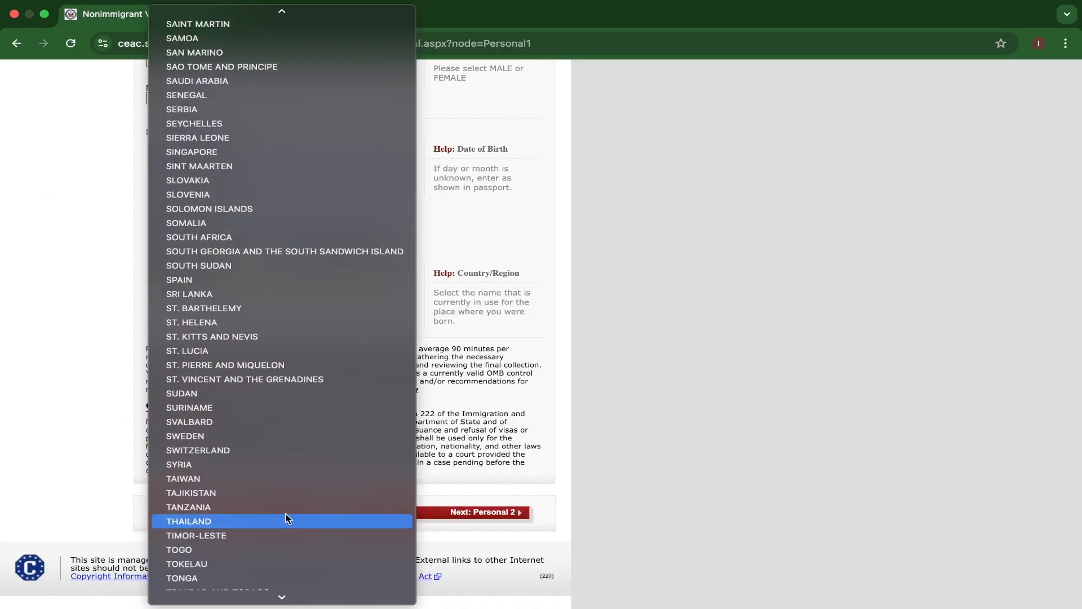
click(201, 509)
scroll(293, 305, up, 3)
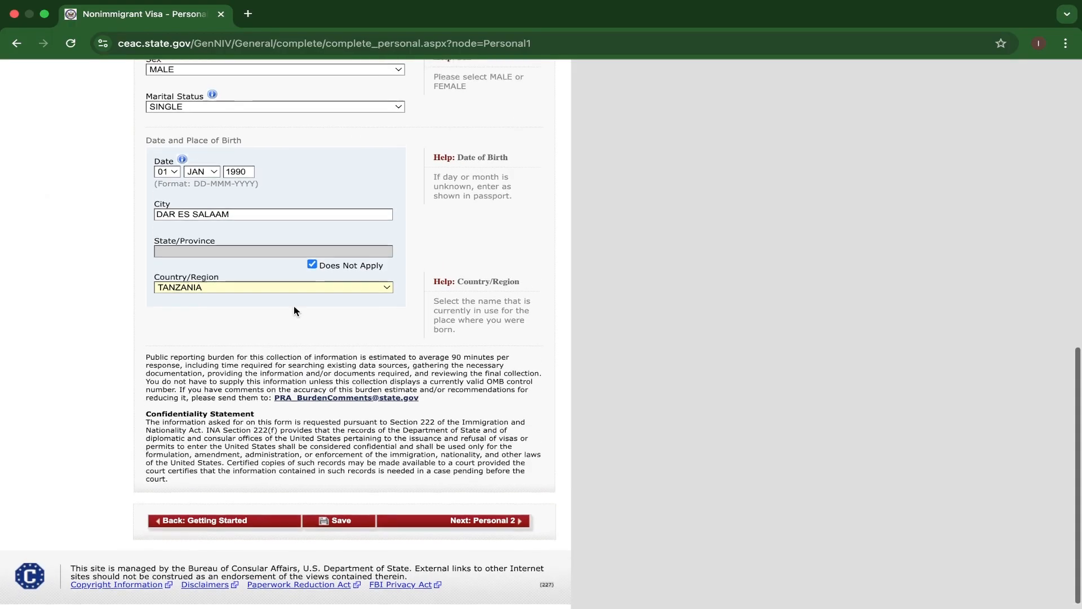
Save the Personal Information 1 page and choose to continue the application.
scroll(296, 318, down, 3)
scroll(345, 395, up, 5)
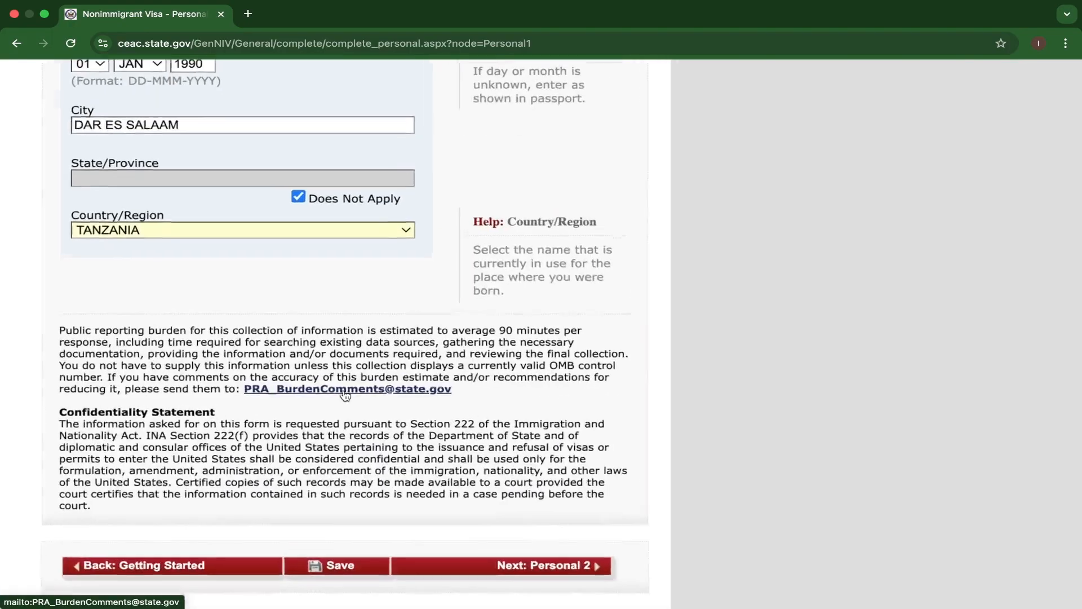
scroll(345, 395, down, 3)
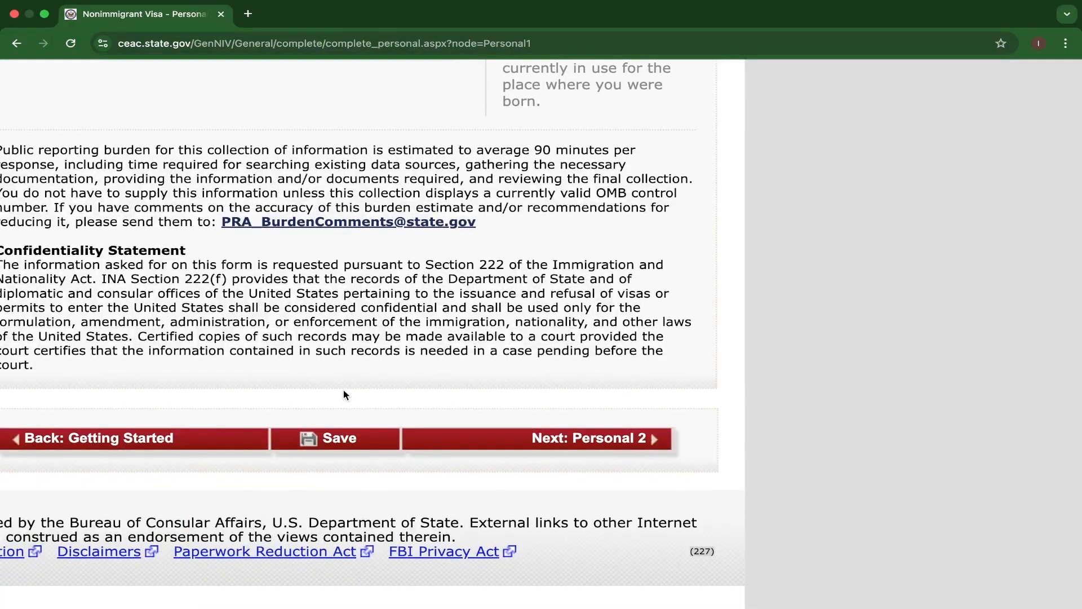
click(333, 442)
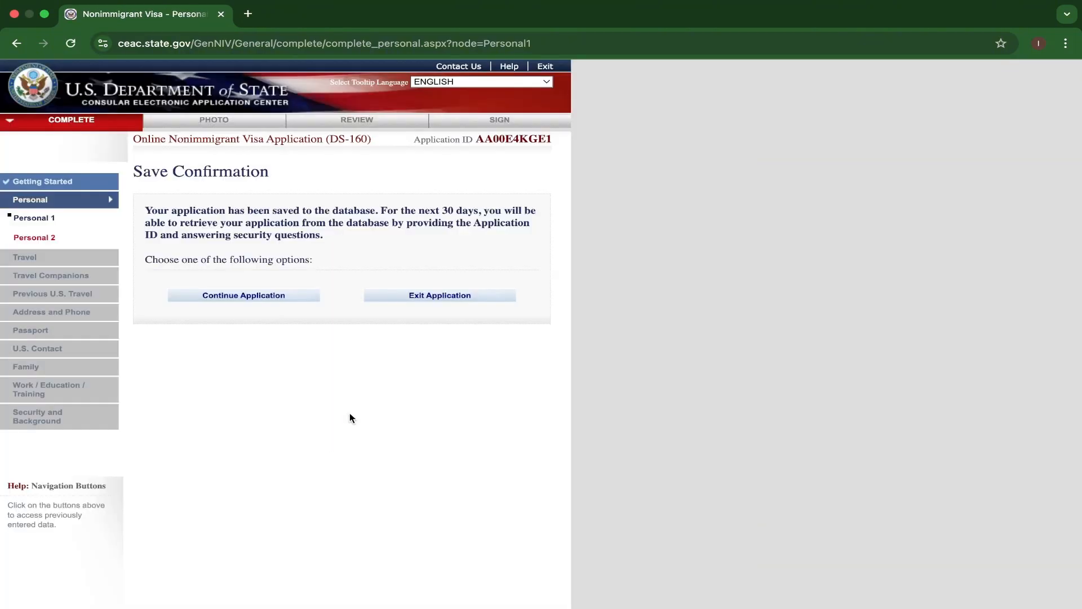
click(248, 296)
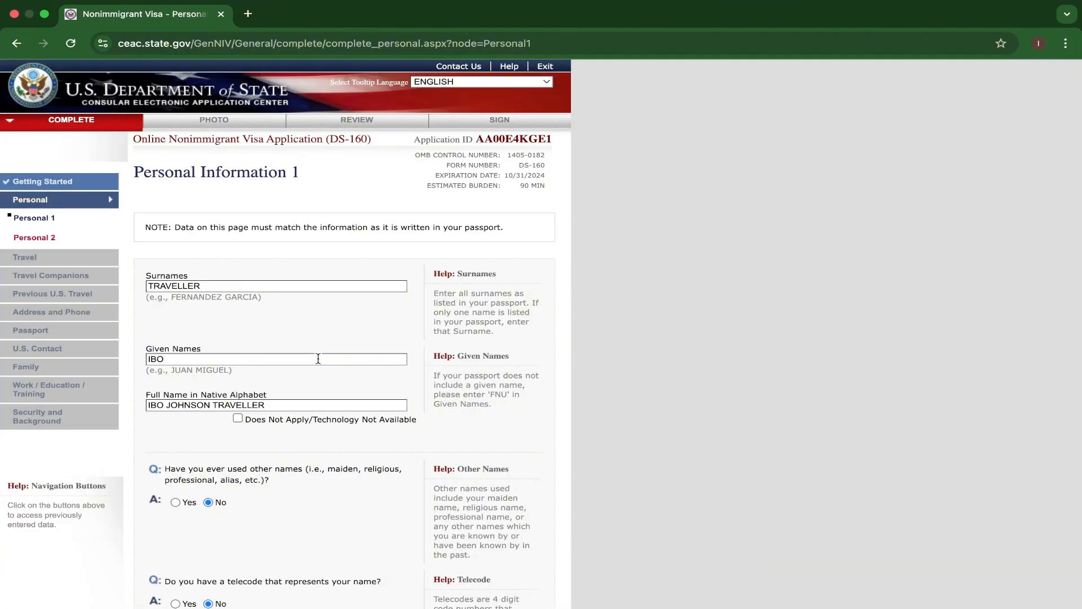
Review the saved Personal Information 1 entries and proceed to the Personal 2 page.
scroll(318, 359, down, 4)
scroll(319, 382, up, 3)
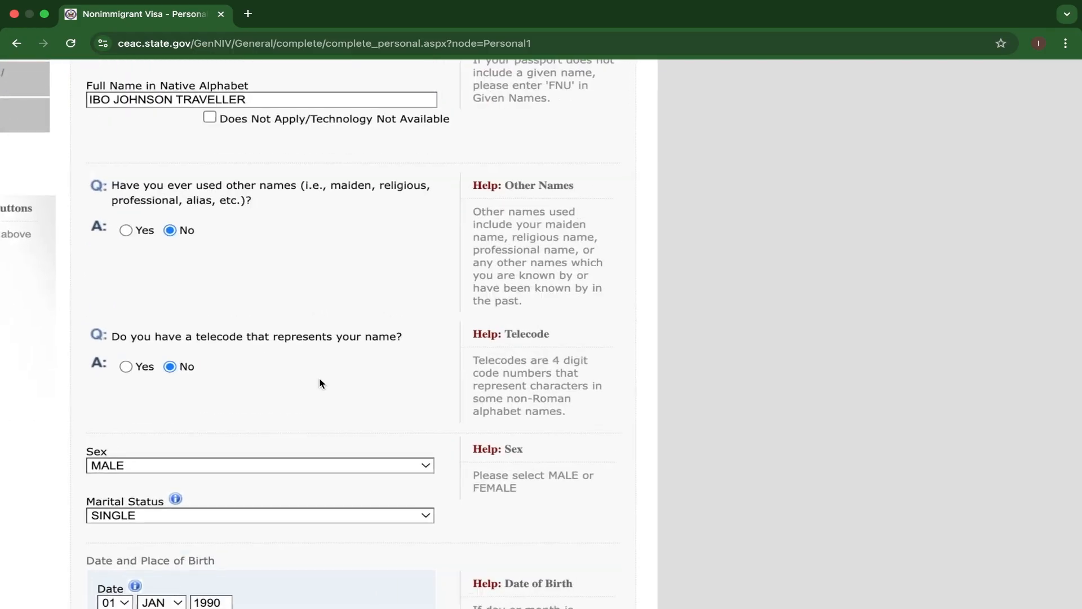
scroll(319, 381, down, 3)
scroll(319, 384, down, 7)
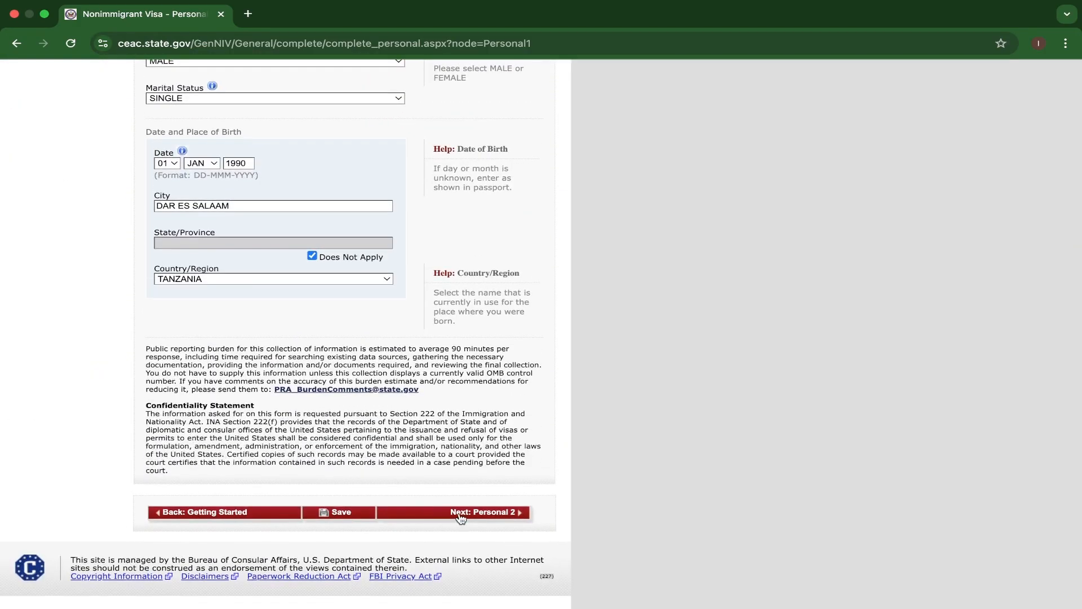
click(460, 513)
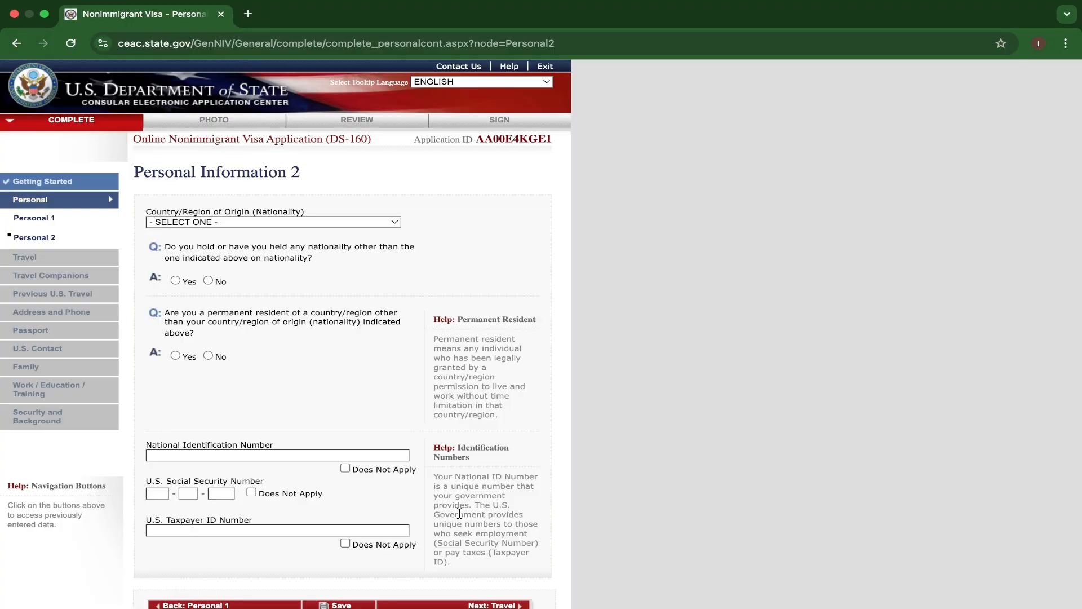
Set the nationality to TANZANIA and answer No to holding another nationality and to permanent residency in another country.
click(359, 223)
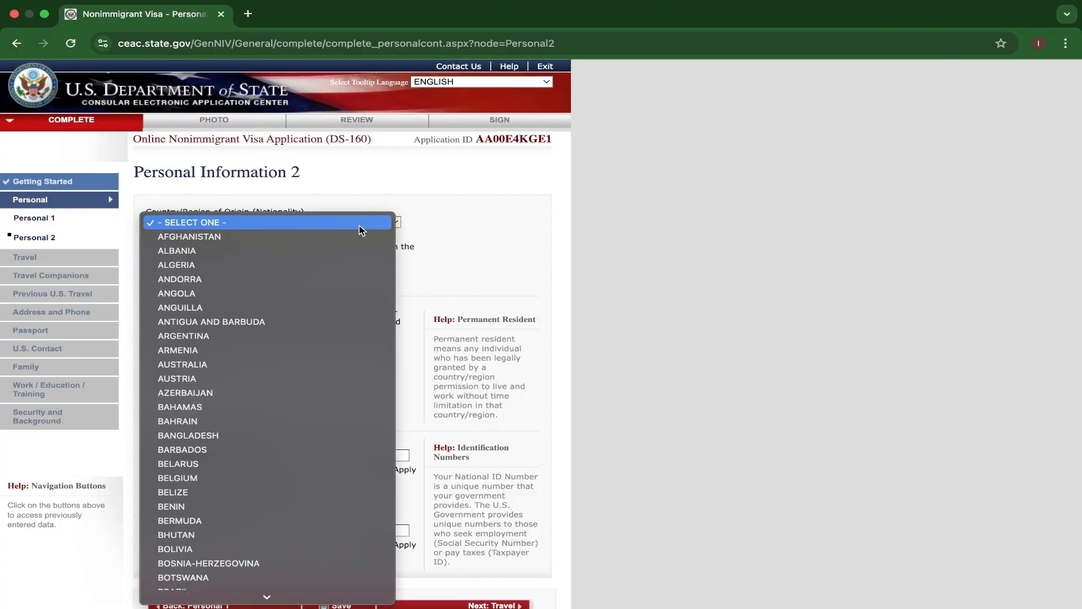
key(t)
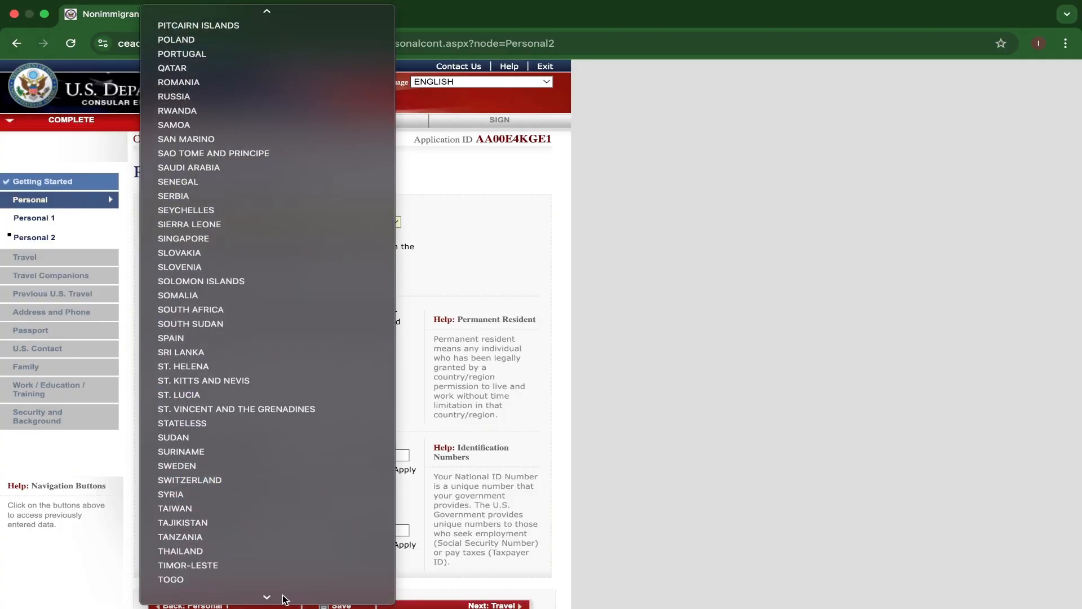
click(213, 491)
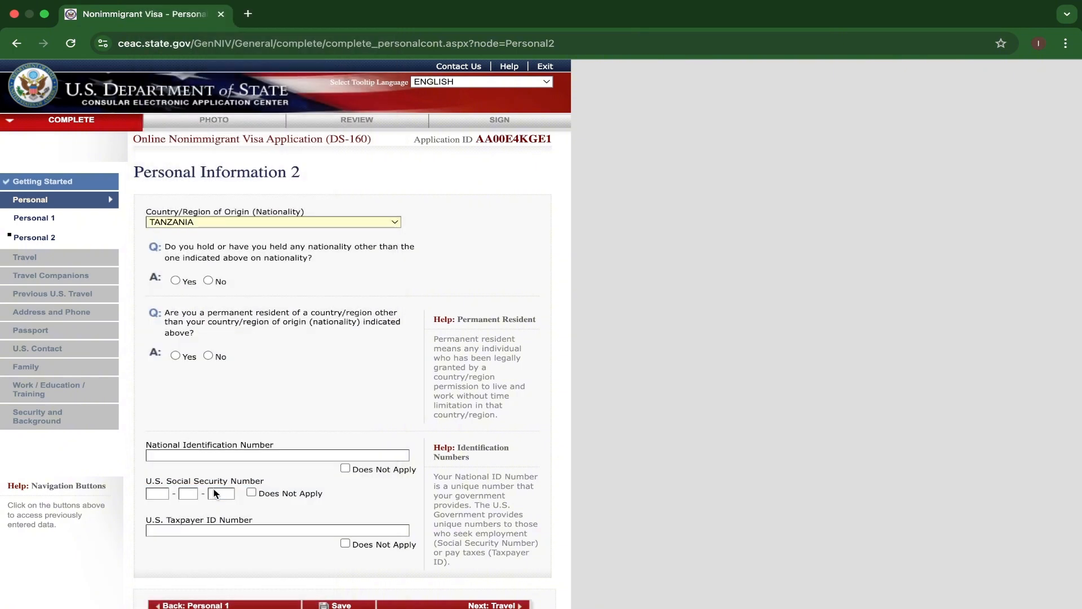
click(208, 280)
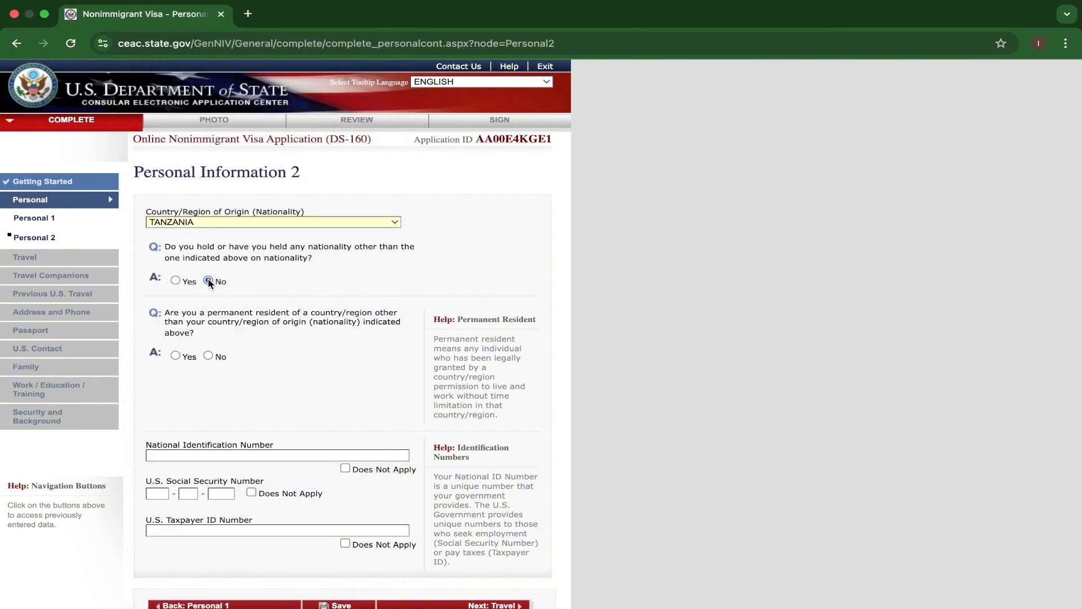
click(208, 355)
Enter the applicant's national identification number and mark the U.S. Social Security and Taxpayer ID numbers as Does Not Apply.
scroll(274, 394, down, 2)
click(229, 362)
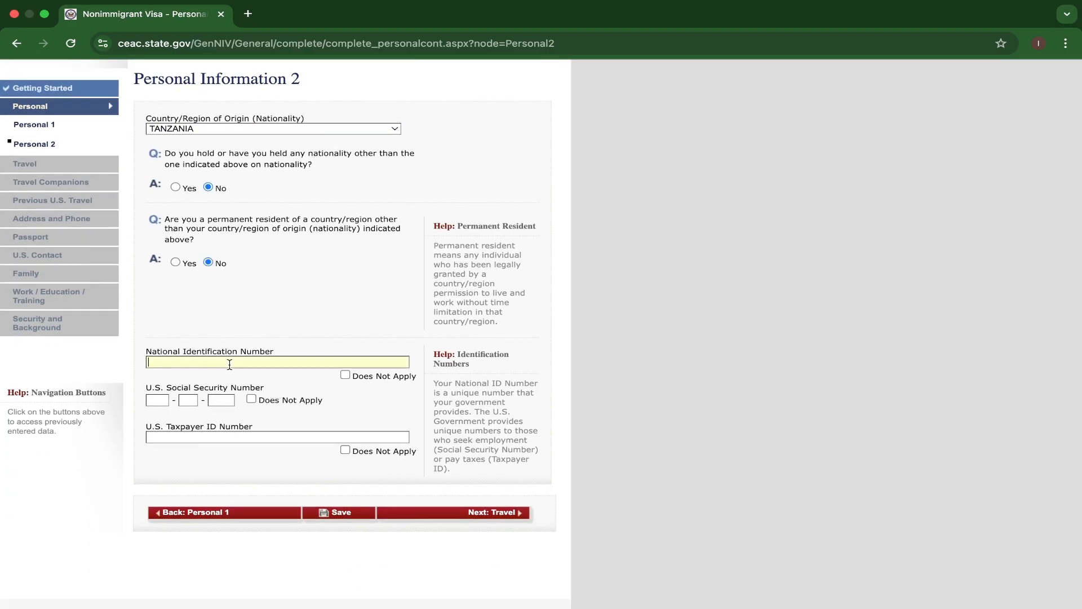
text(0123456789)
scroll(277, 460, up, 2)
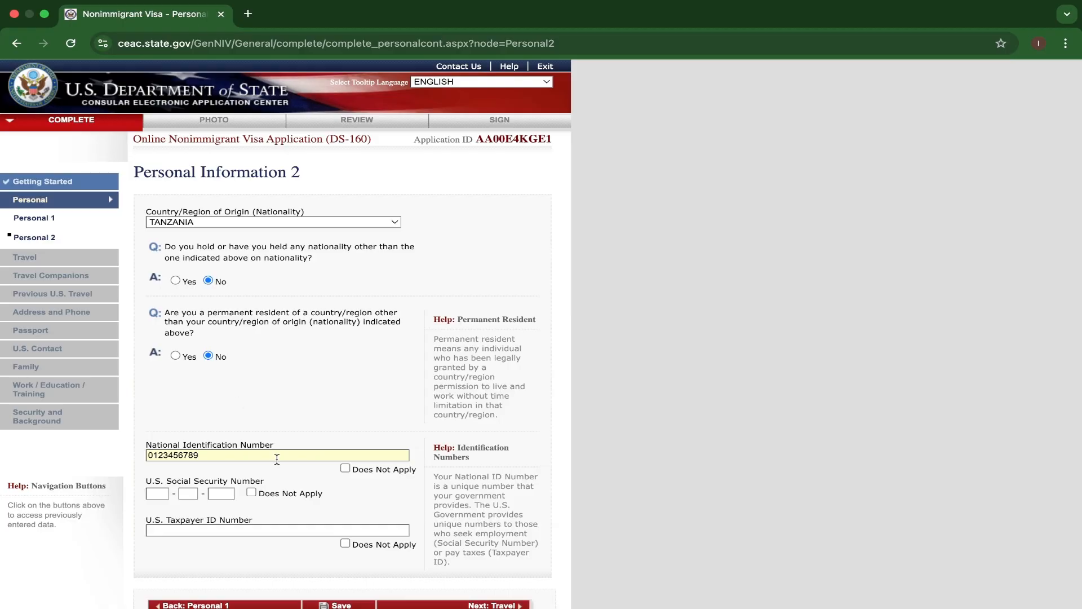
scroll(277, 460, down, 2)
click(251, 396)
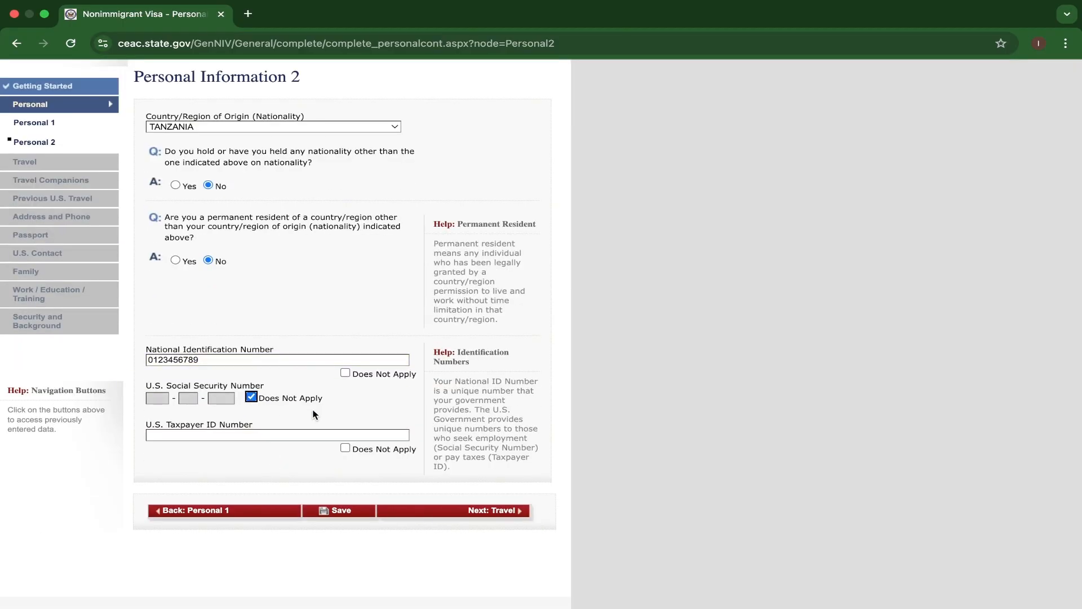
click(345, 449)
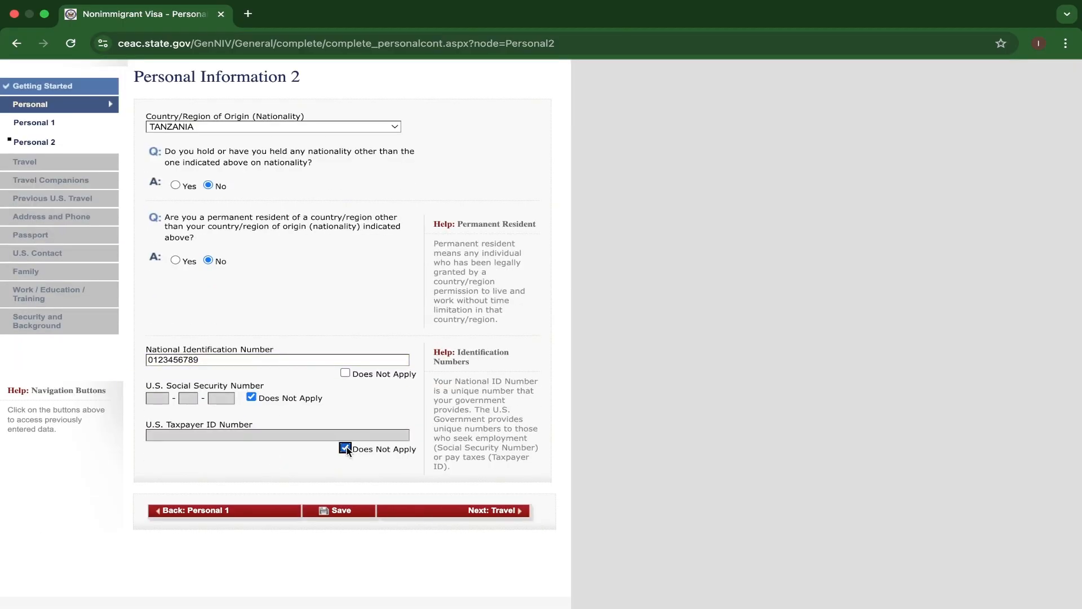
Save the Personal Information 2 page, continue the application and proceed to the Travel section.
click(341, 510)
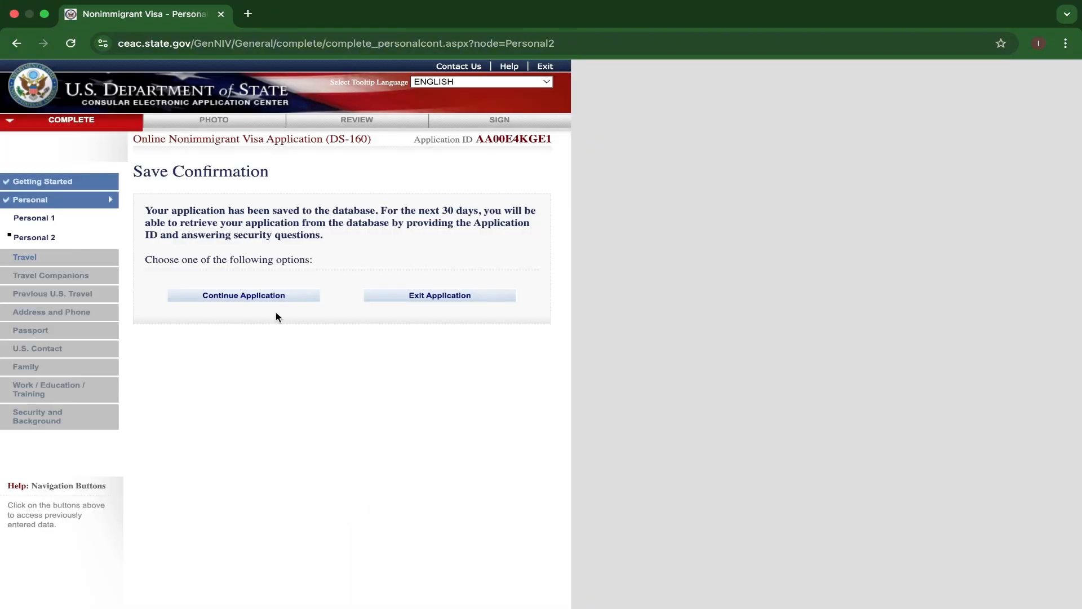
click(238, 297)
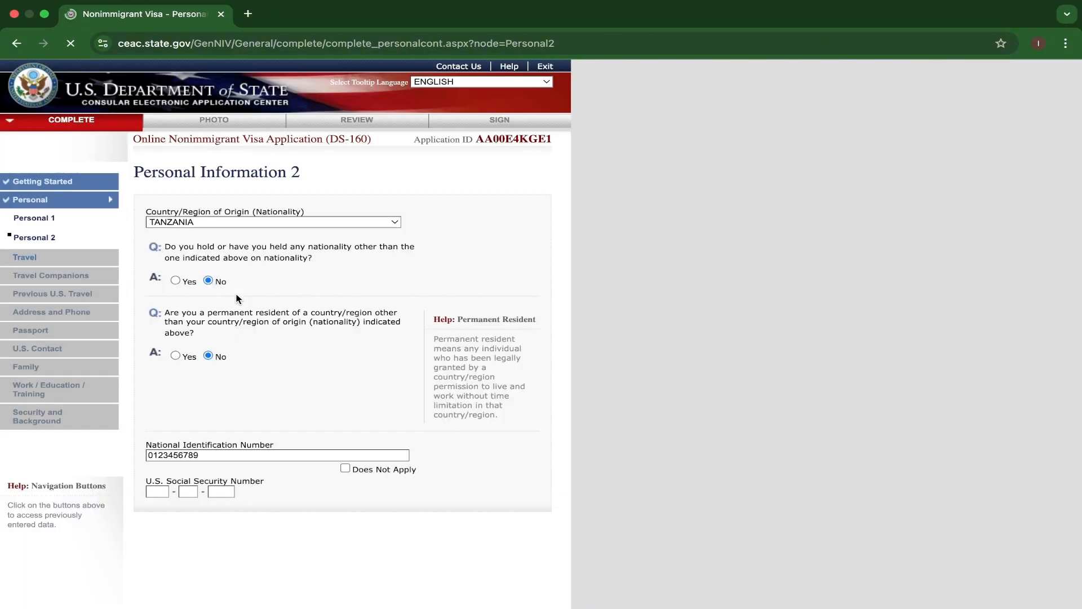
scroll(328, 355, down, 3)
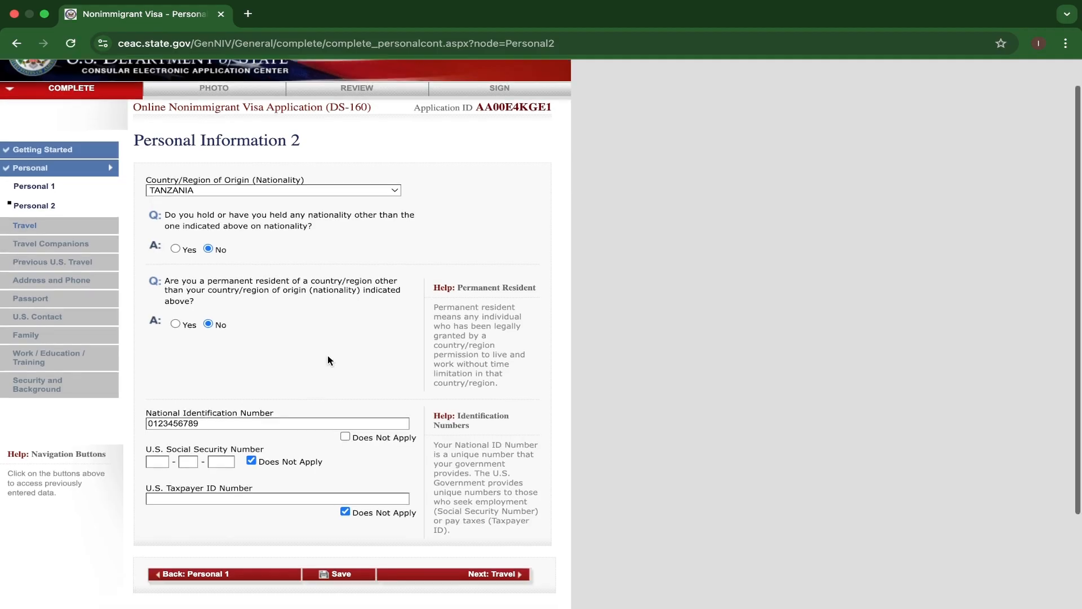
click(417, 461)
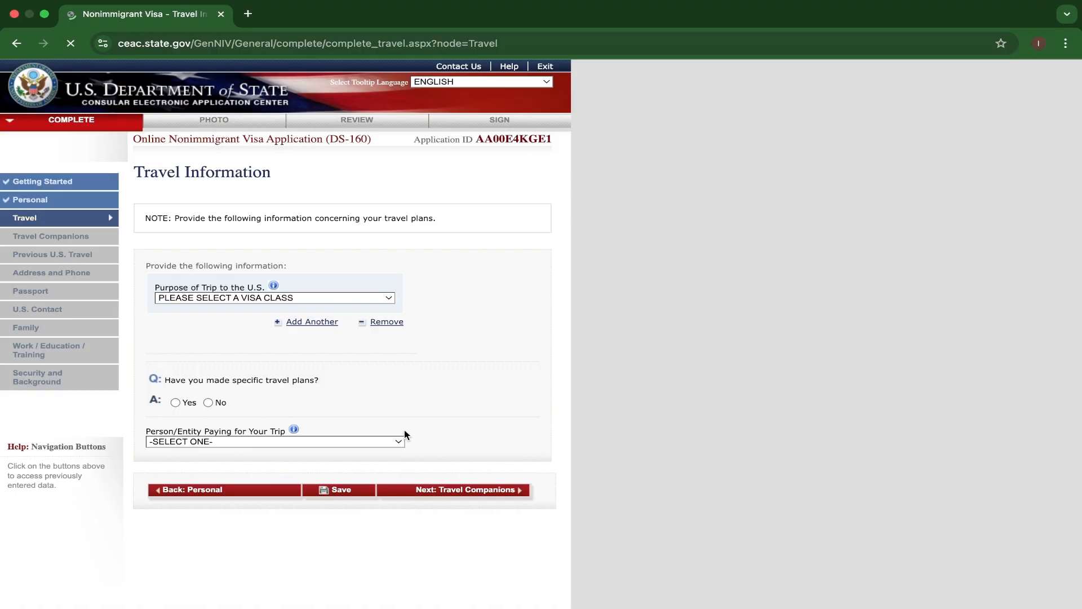
Set the purpose of the trip to ACADEMIC OR LANGUAGE STUDENT (F) and answer No to having made specific travel plans.
click(379, 298)
scroll(361, 424, down, 3)
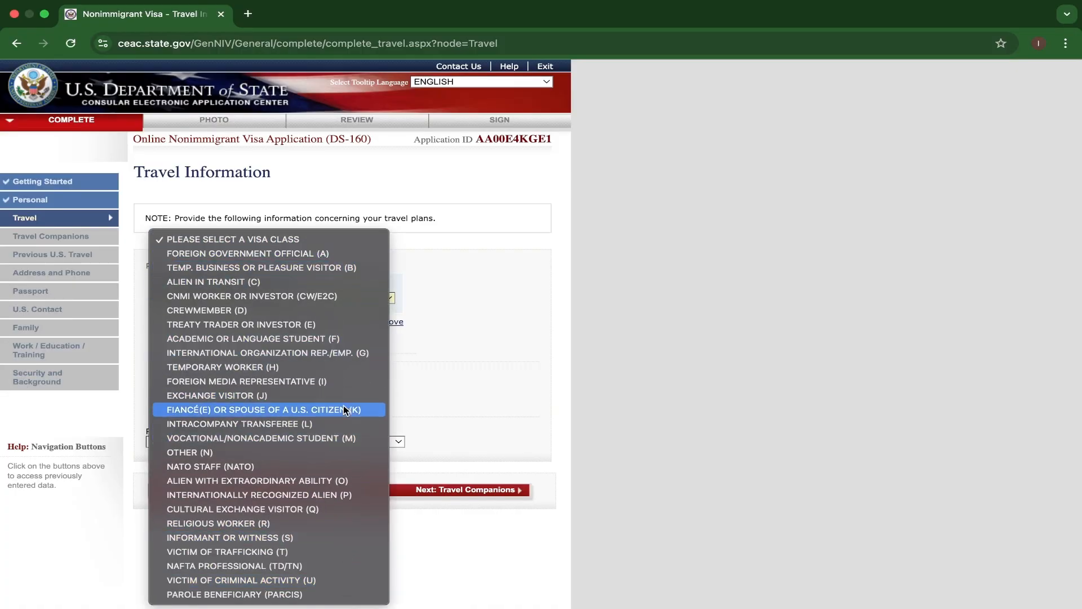
click(323, 339)
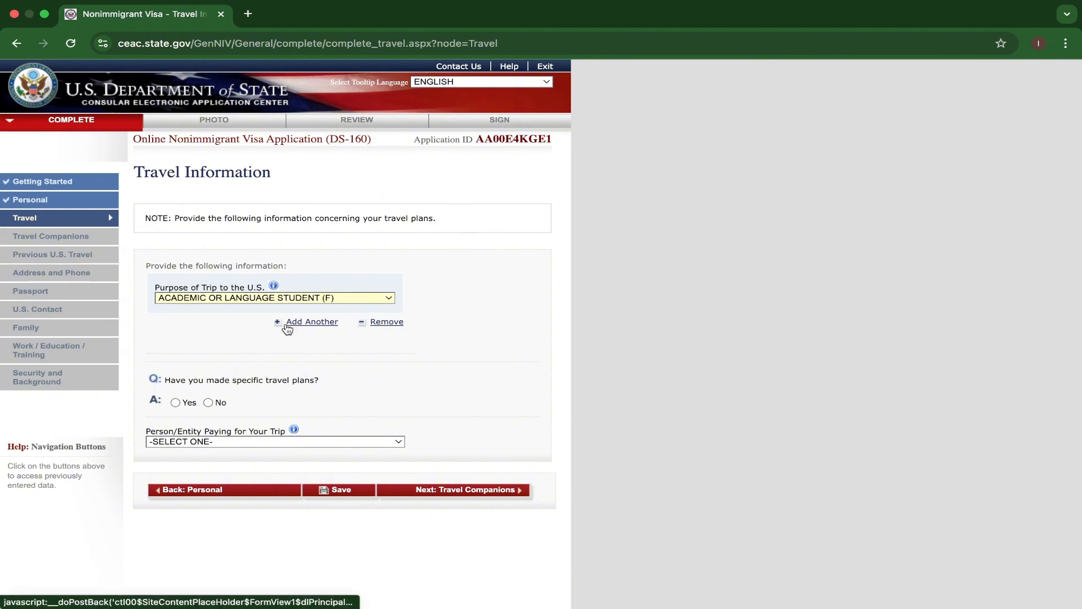
click(208, 402)
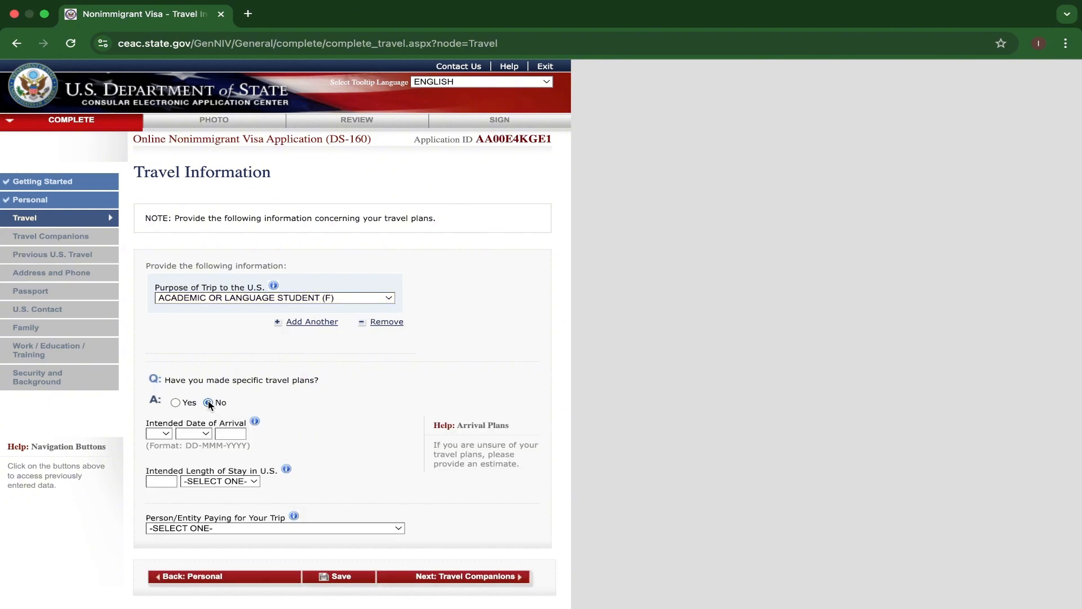
Set the intended date of arrival to 01 SEP 2025.
scroll(163, 368, down, 3)
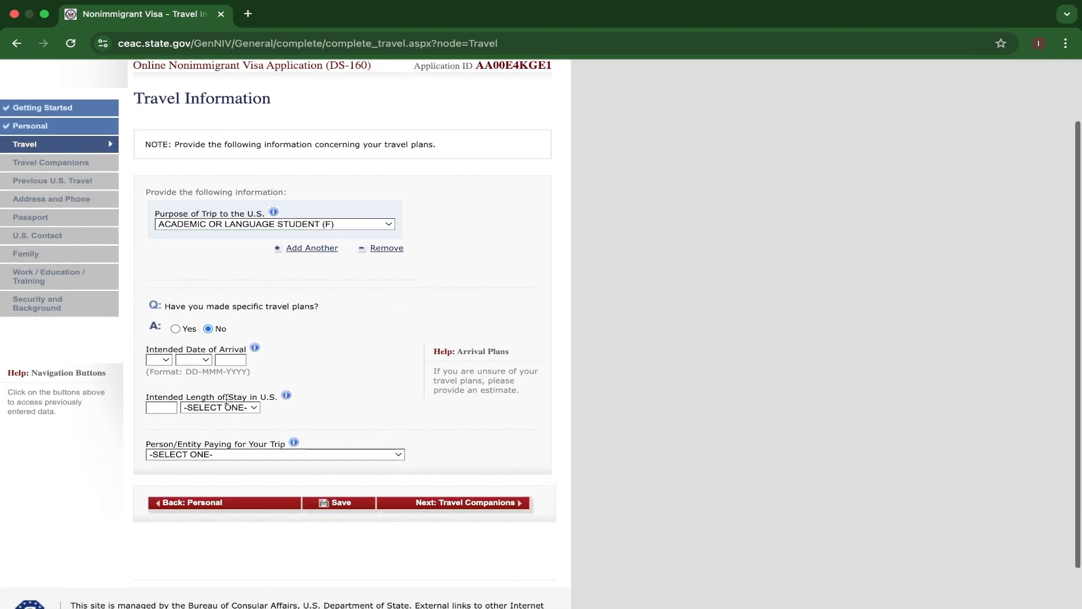
click(166, 361)
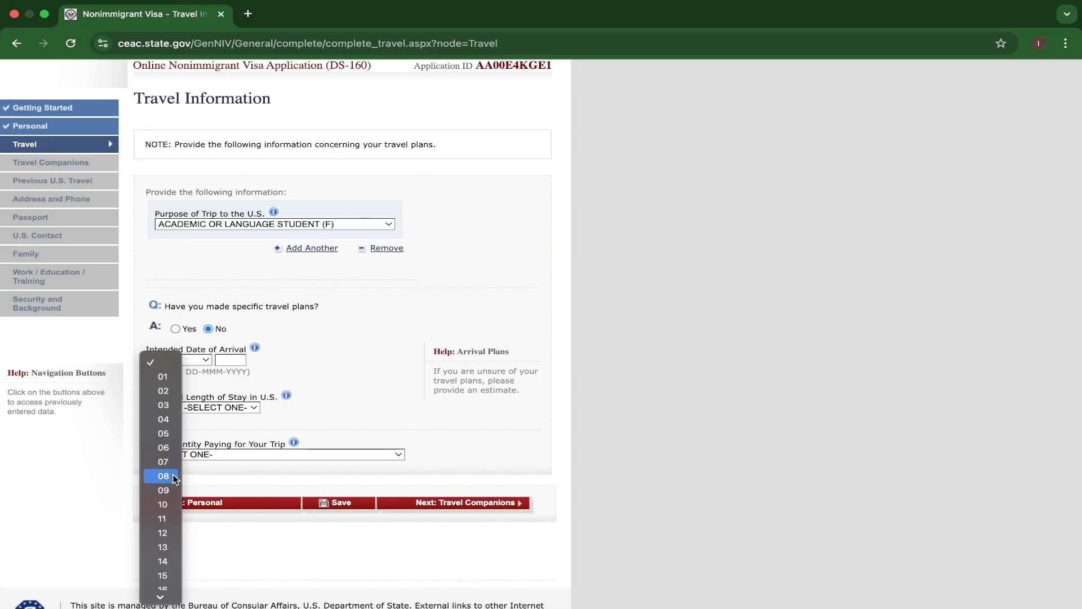
click(163, 376)
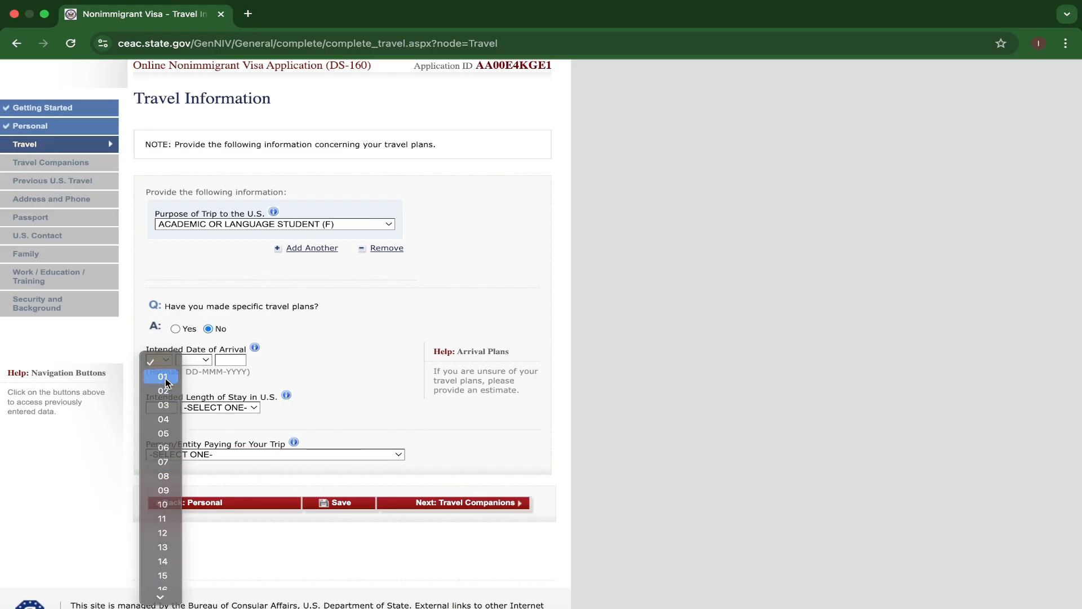
click(205, 362)
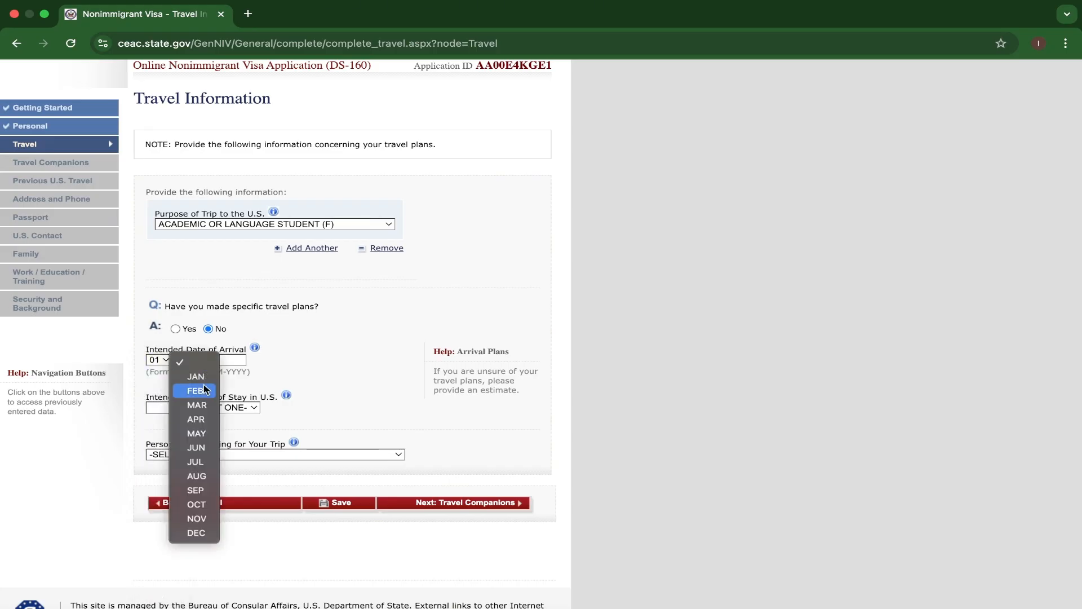
click(195, 495)
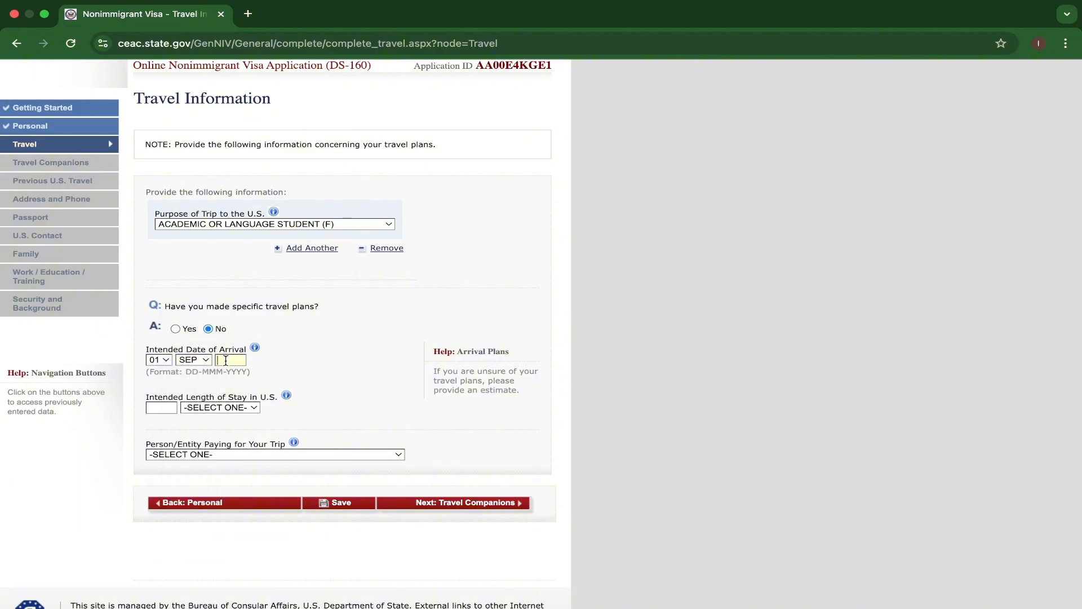
text(2025)
Set the intended length of stay in the U.S. to 3 YEAR(S).
click(213, 407)
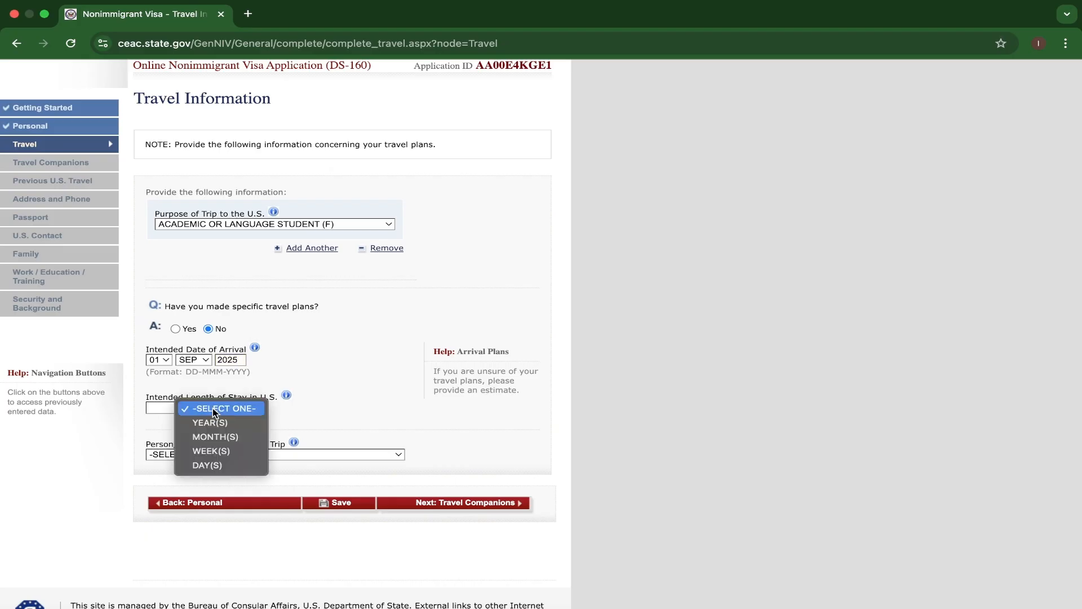
click(212, 421)
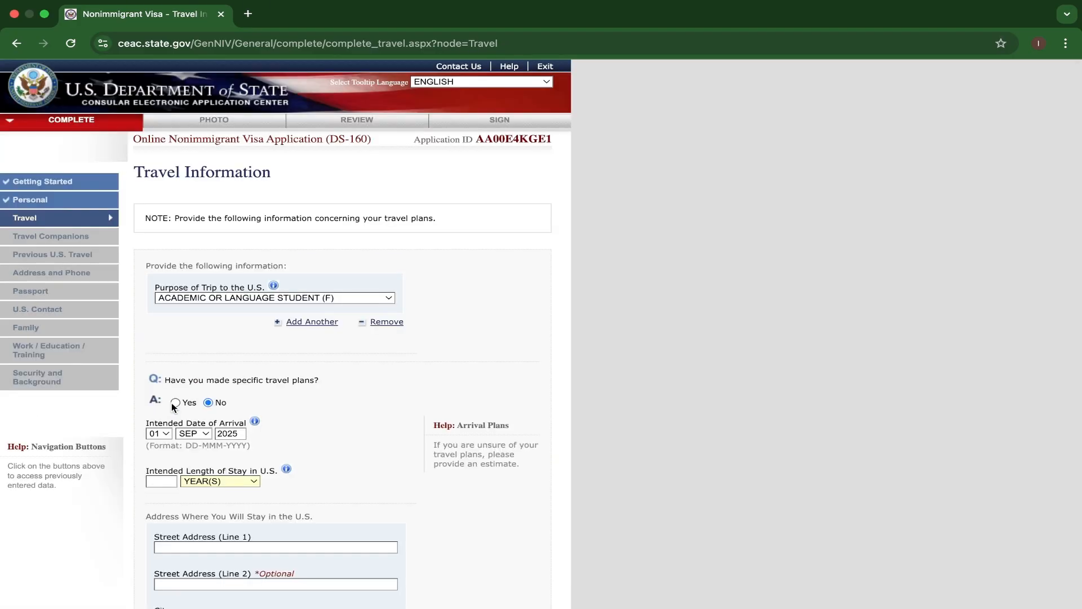
text(3)
scroll(298, 484, down, 5)
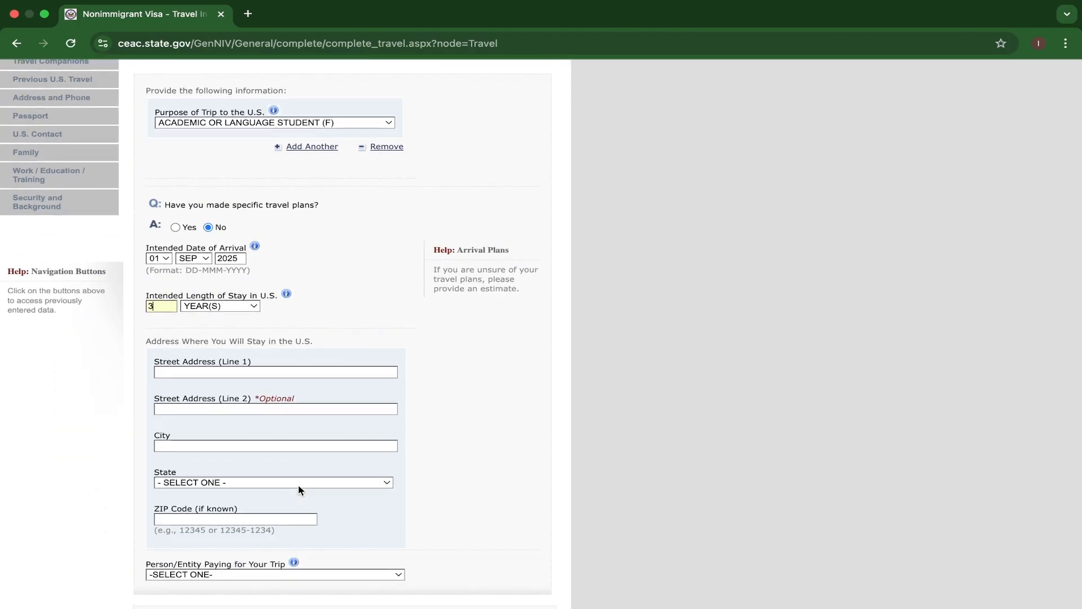
Fill in both street address lines for the place of stay in the U.S.
click(222, 373)
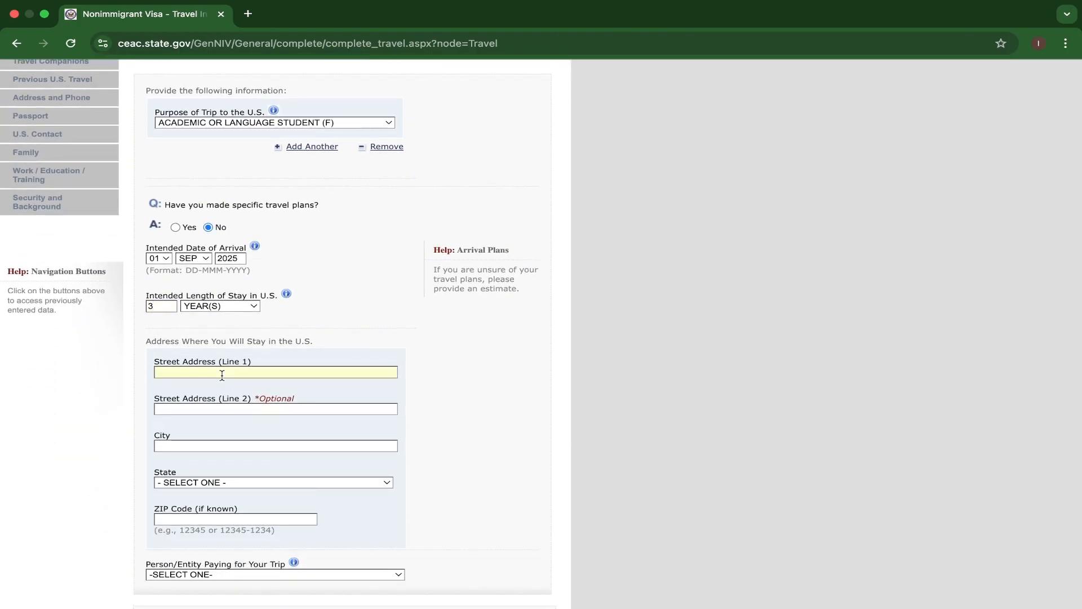
text(FALCON LA)
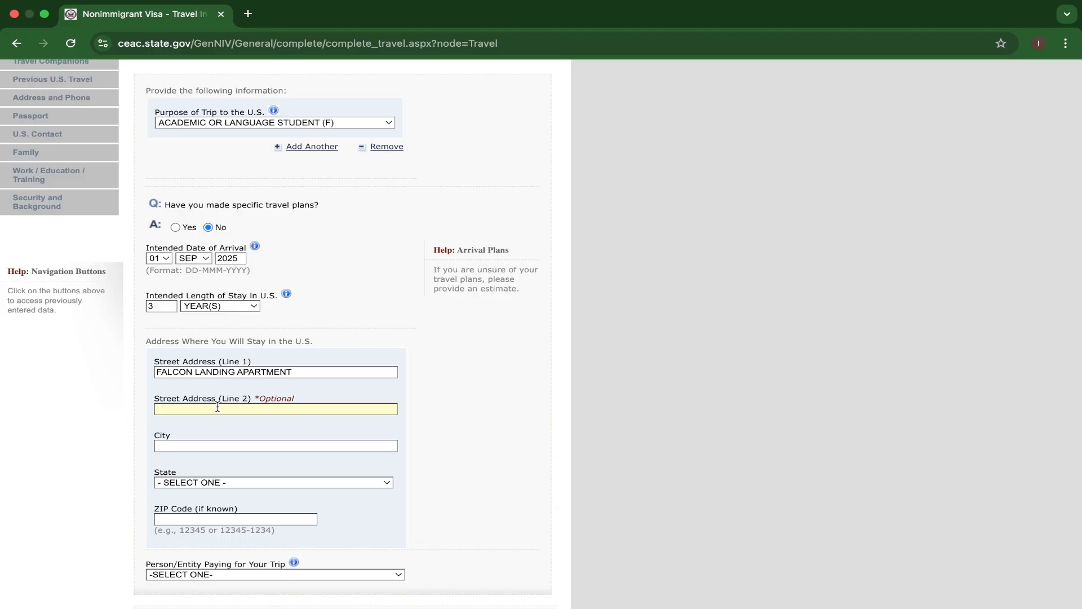
text(1515 E. WOOSTER ST)
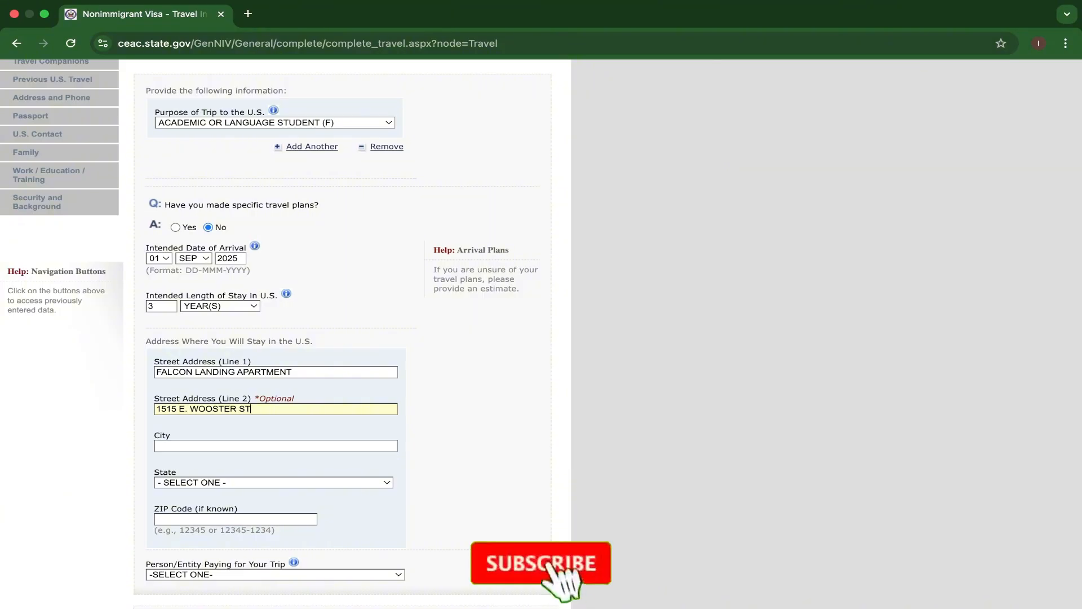
Fill in the city of the U.S. stay address and set its state to OHIO.
scroll(217, 406, down, 2)
click(174, 380)
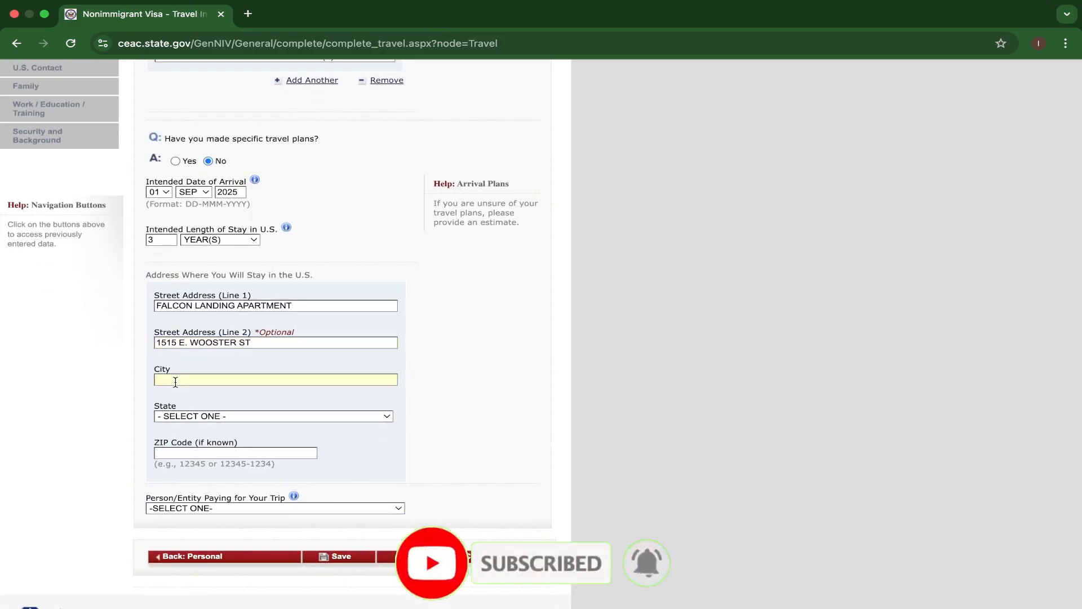
text(BOWLI)
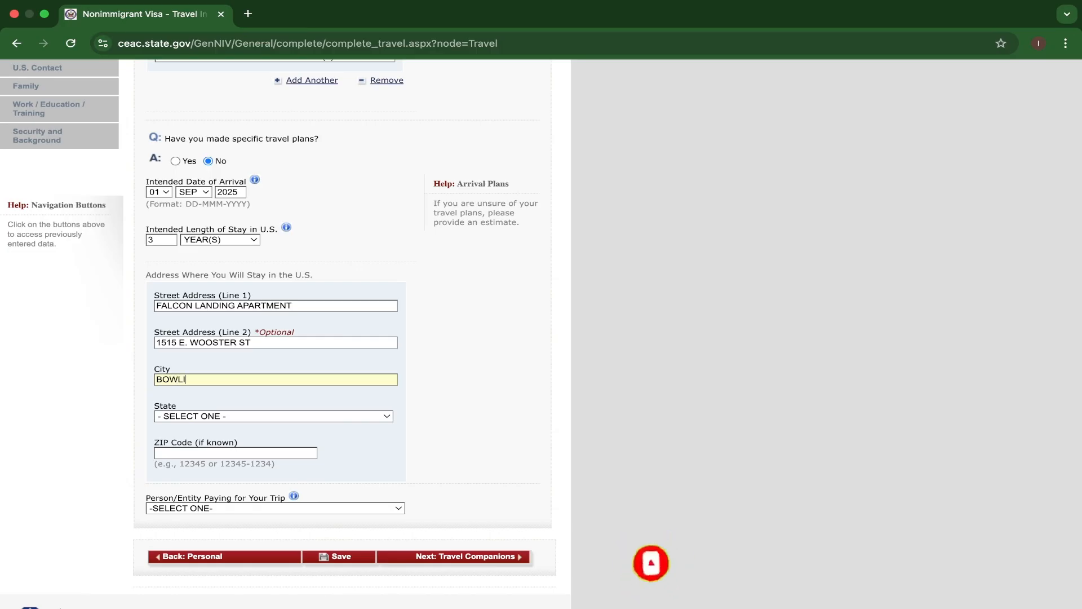
text(NG GREEN)
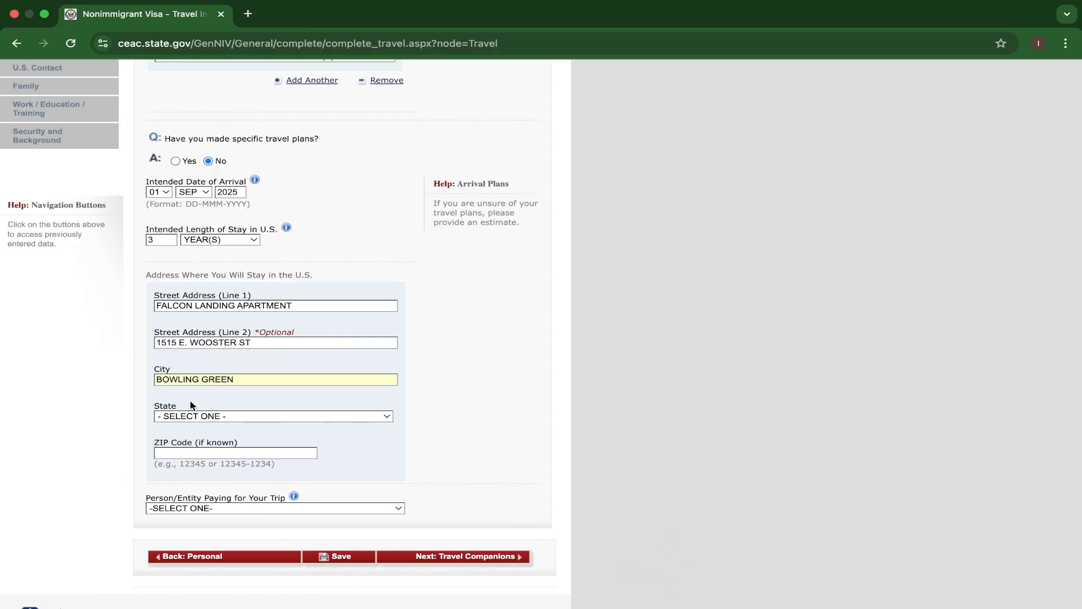
click(231, 416)
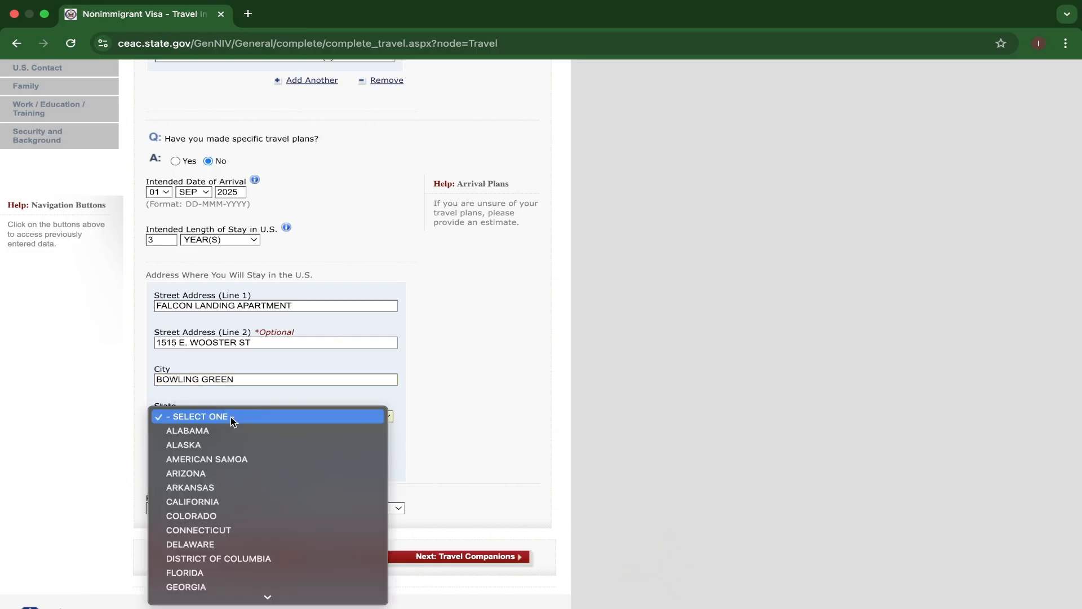
text(ohio)
key(Return)
Enter the ZIP code of the U.S. address and set the person/entity paying for the trip to PRESENT EMPLOYER.
scroll(234, 445, down, 1)
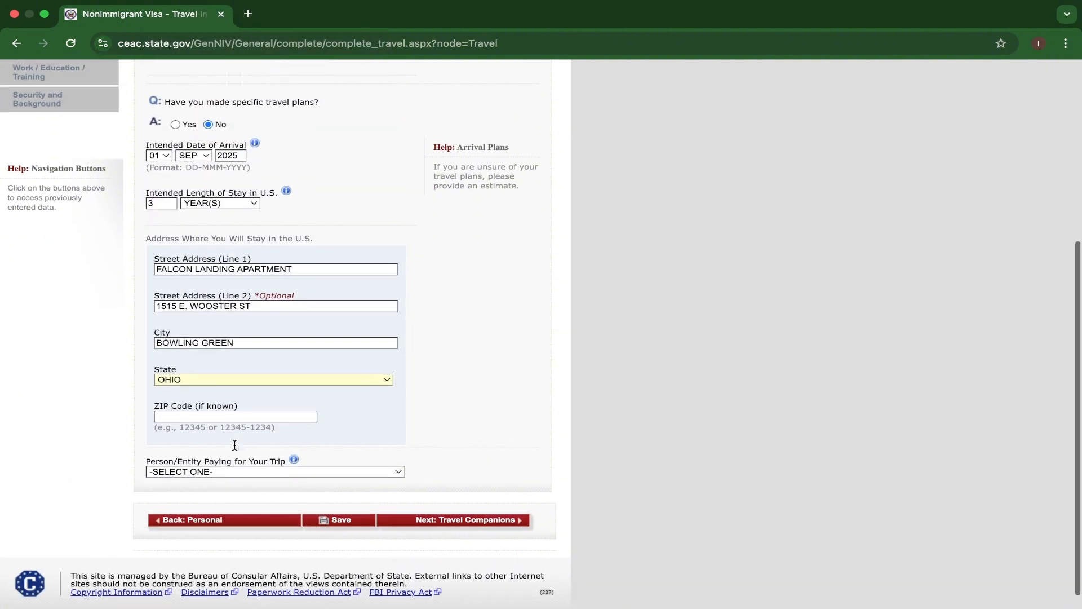
click(208, 418)
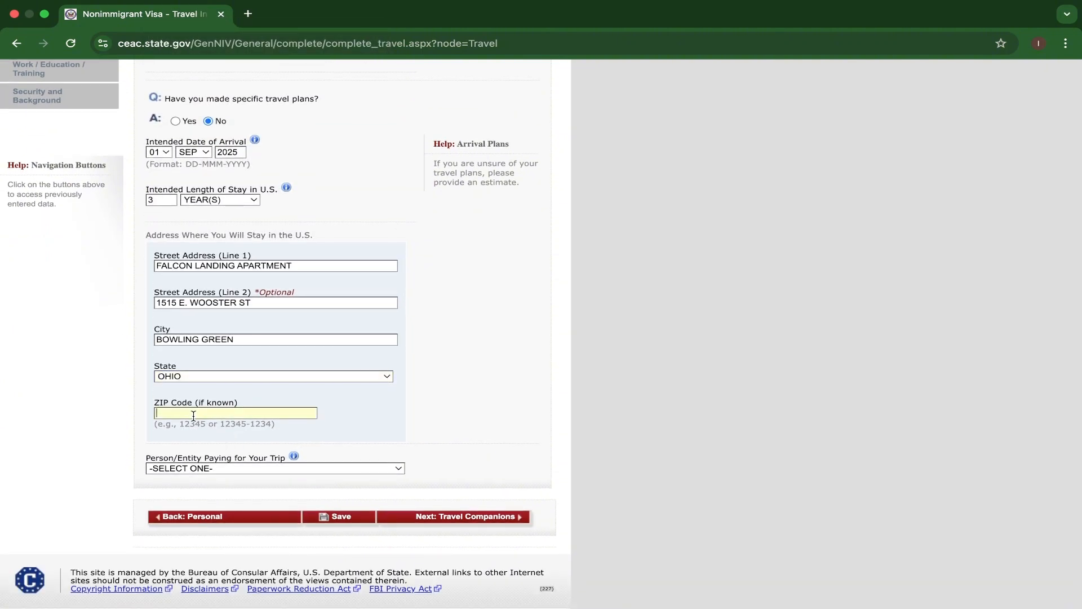
text(40403)
scroll(237, 428, down, 1)
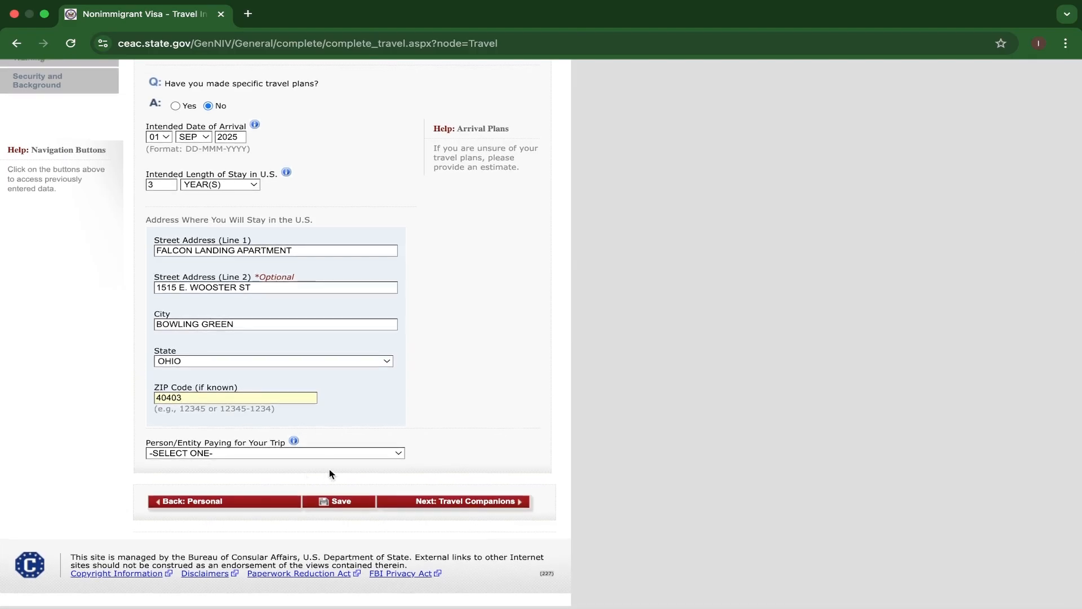
click(333, 452)
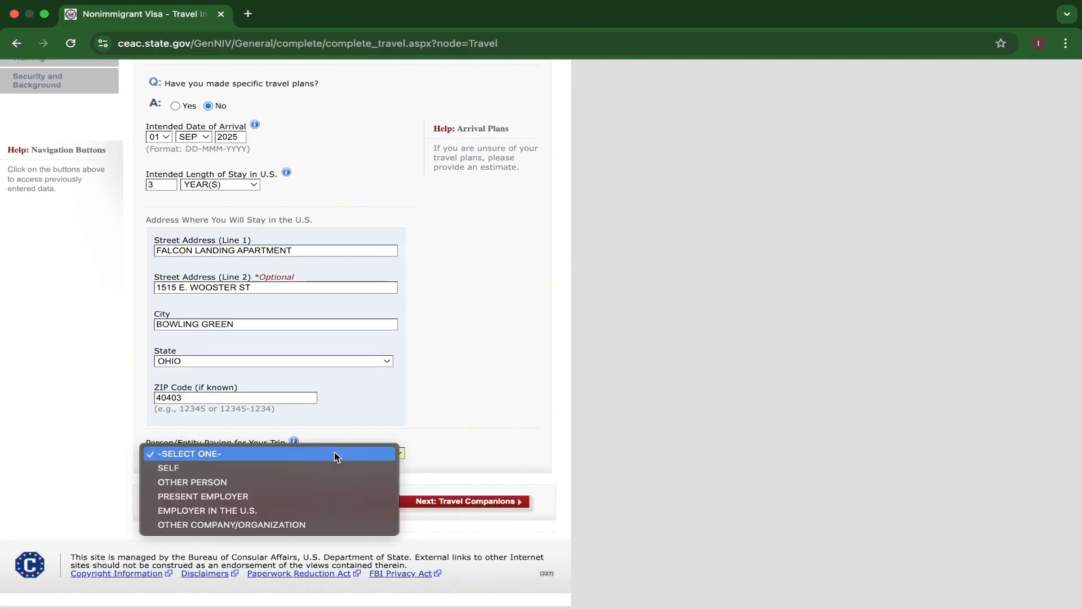
click(230, 496)
Try to save the Travel Information page and decline the browser's offer to store the address.
scroll(327, 477, up, 5)
scroll(335, 479, down, 5)
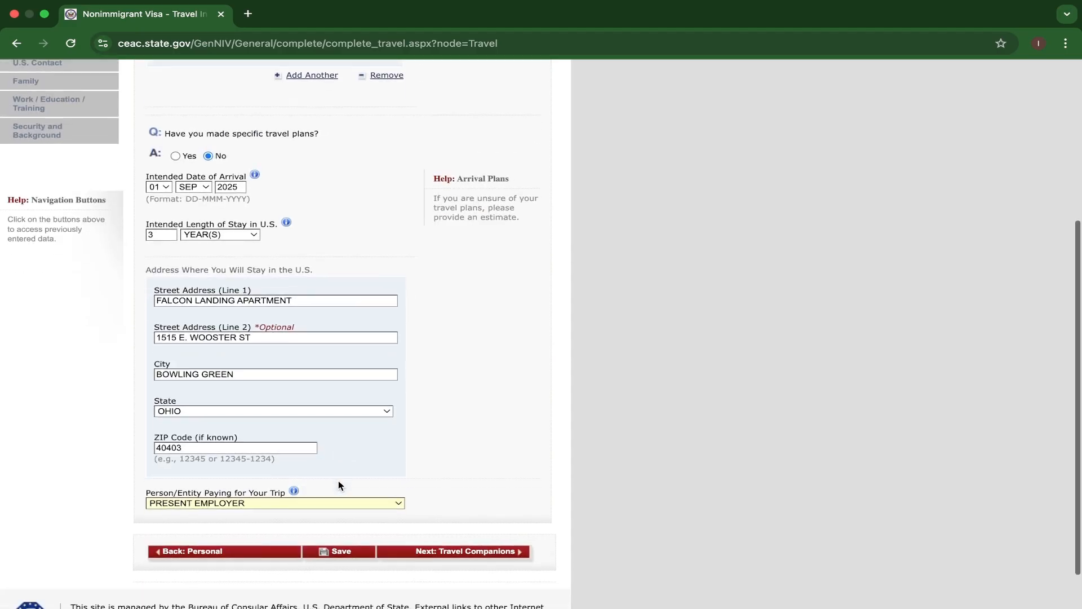
click(332, 507)
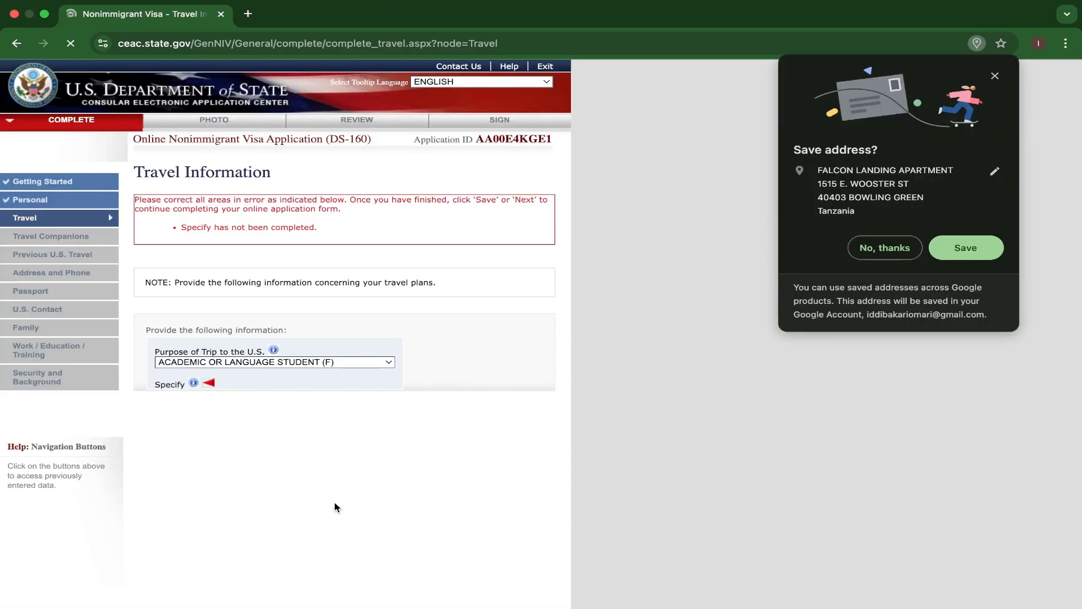
click(878, 251)
Specify the purpose of the trip as STUDENT (F1).
scroll(356, 387, down, 1)
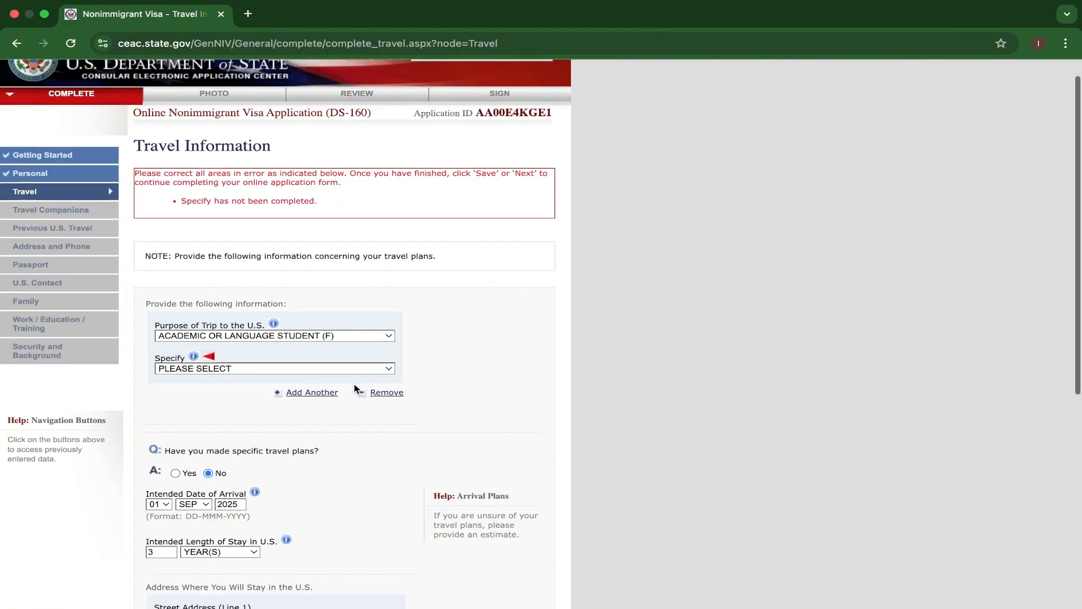
scroll(356, 388, down, 2)
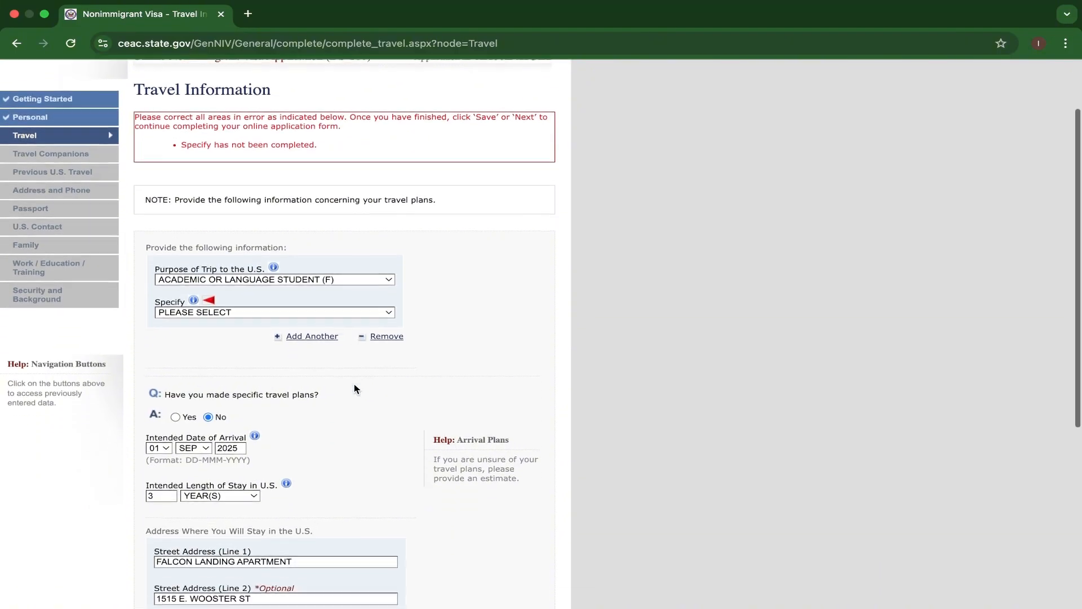
click(341, 311)
click(302, 324)
Save the Travel Information page and continue the application.
scroll(379, 367, down, 10)
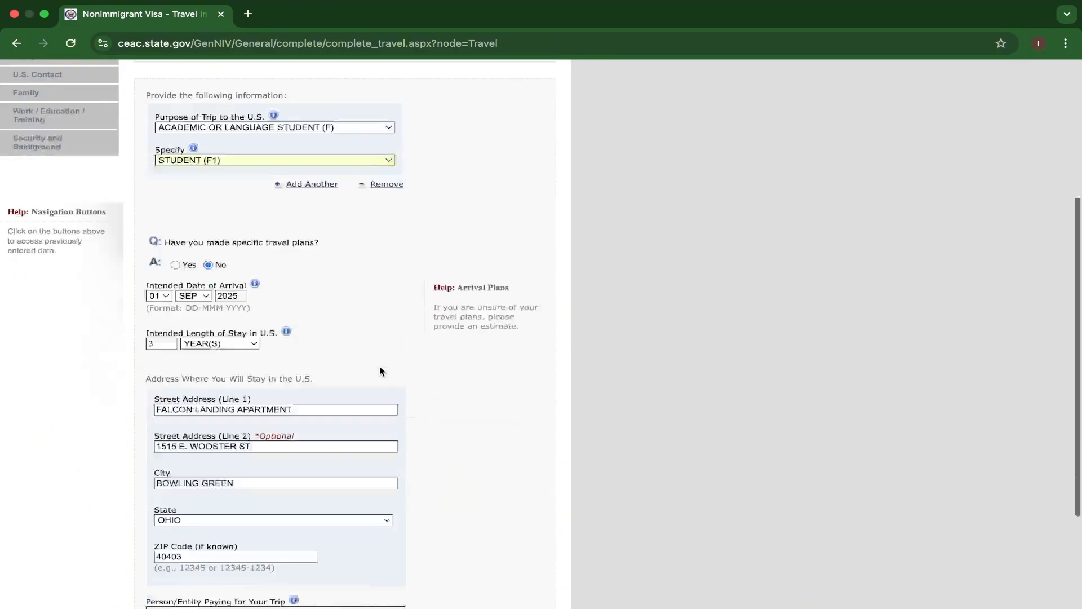
click(338, 503)
scroll(338, 512, down, 10)
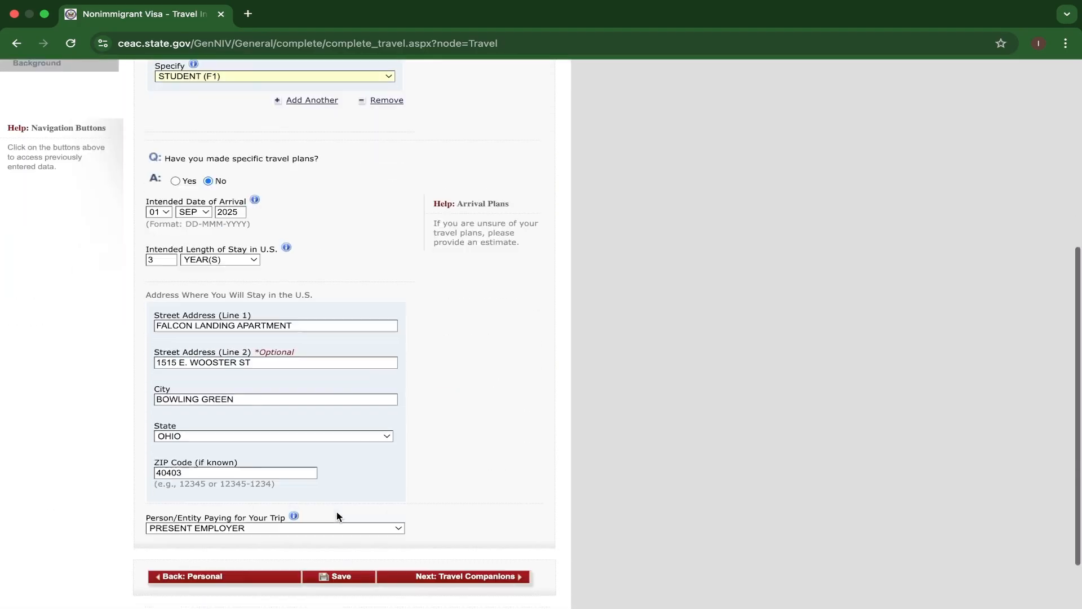
click(338, 503)
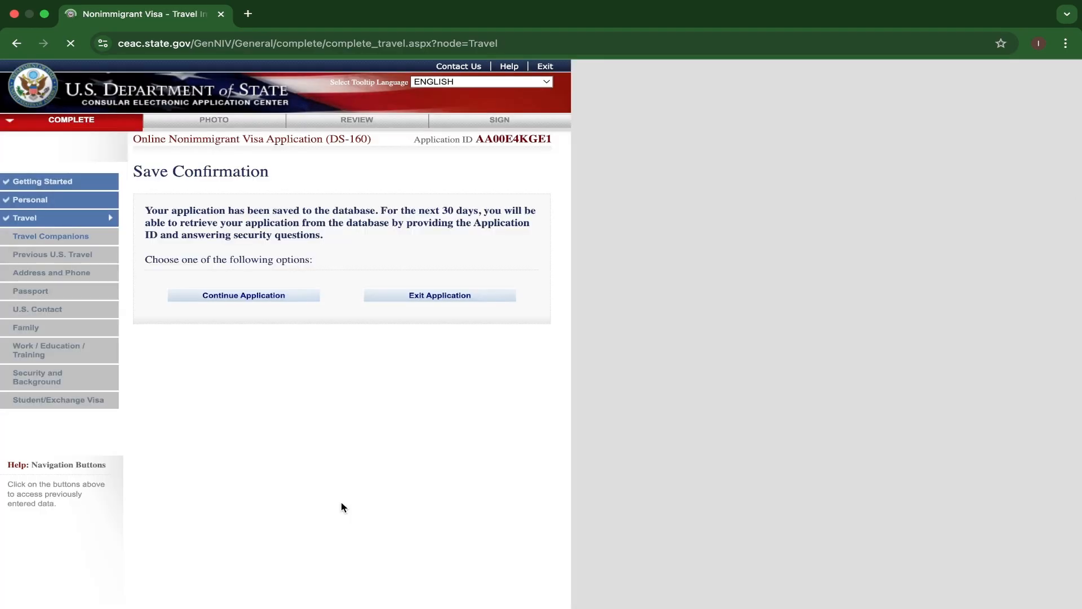
scroll(343, 507, down, 5)
scroll(340, 501, up, 2)
click(251, 224)
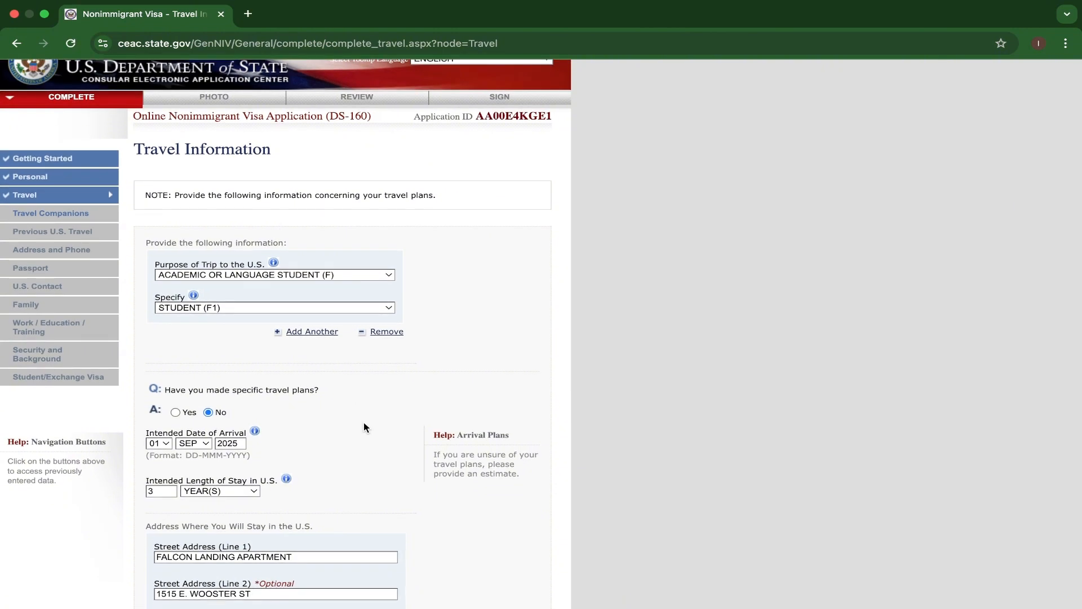
Proceed to the Travel Companions page and answer No to other persons traveling along.
scroll(364, 427, down, 3)
scroll(364, 427, down, 5)
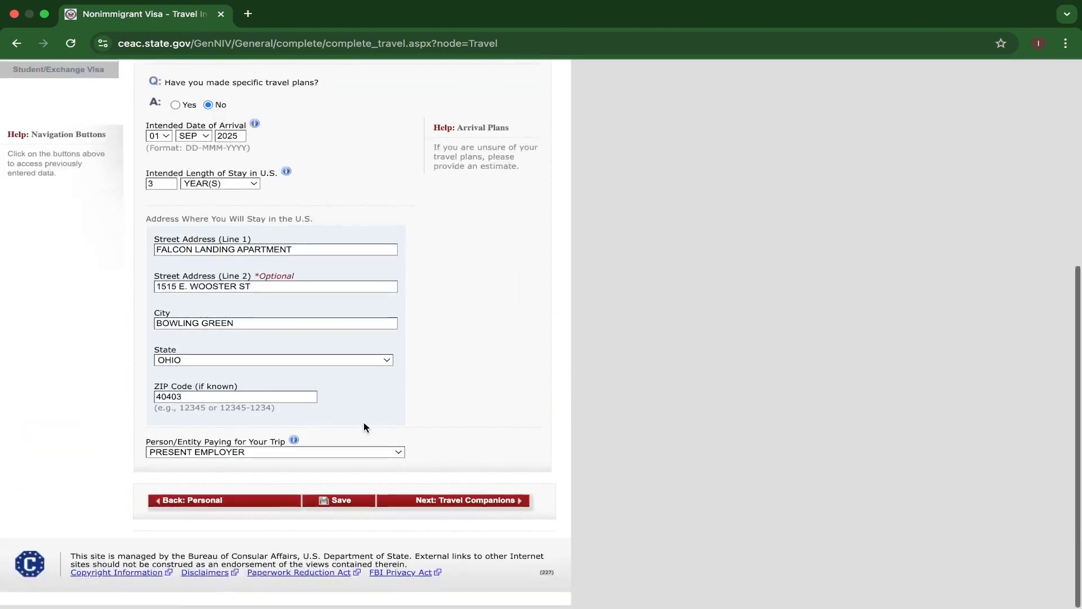
click(461, 505)
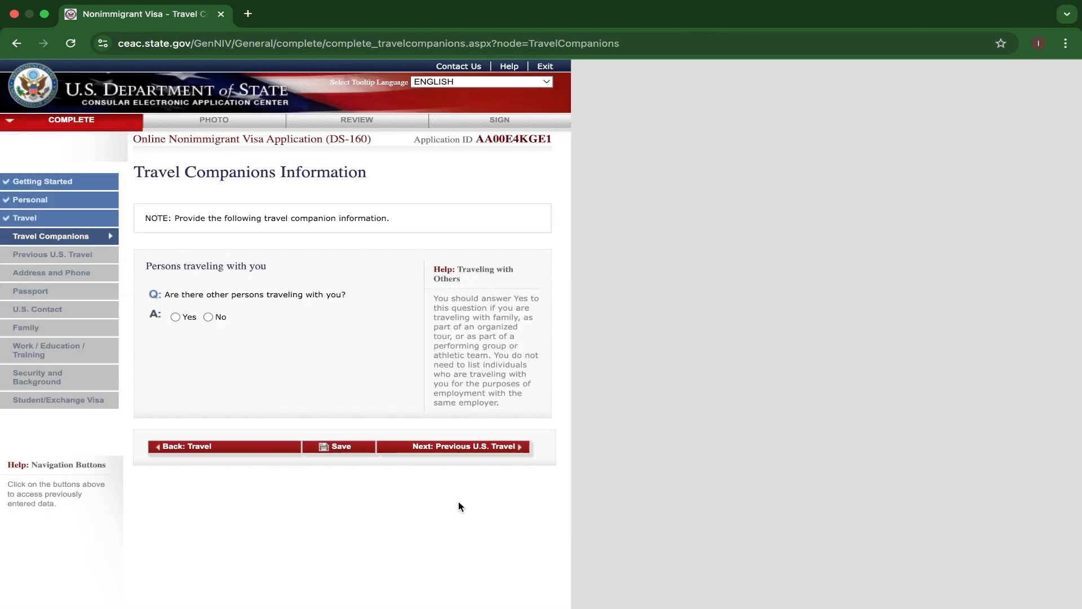
click(211, 316)
Proceed to the Previous U.S. Travel page and answer No to all four questions.
click(425, 451)
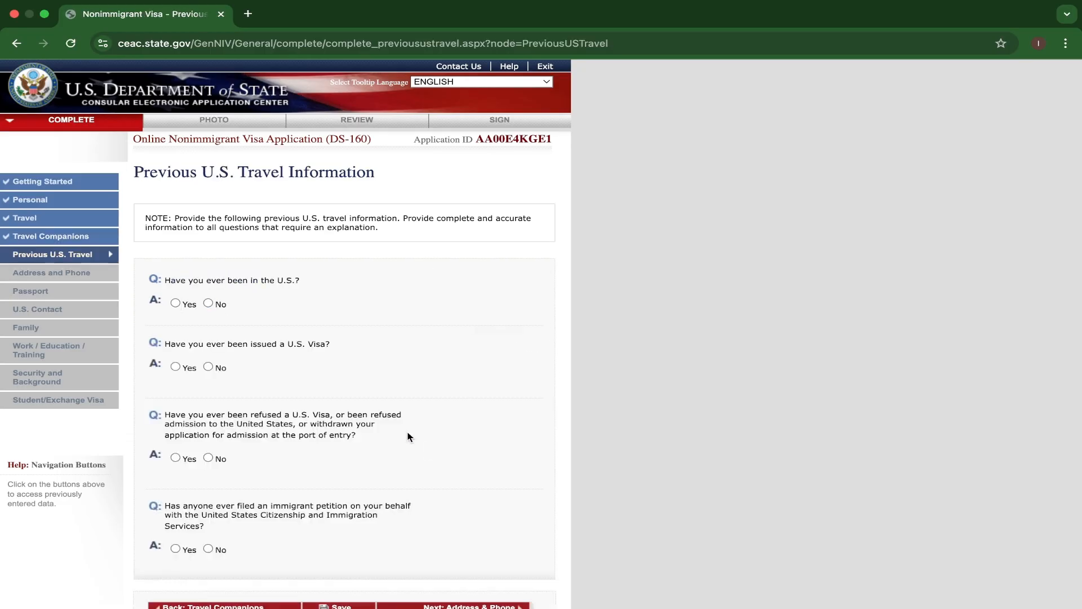
scroll(306, 364, down, 1)
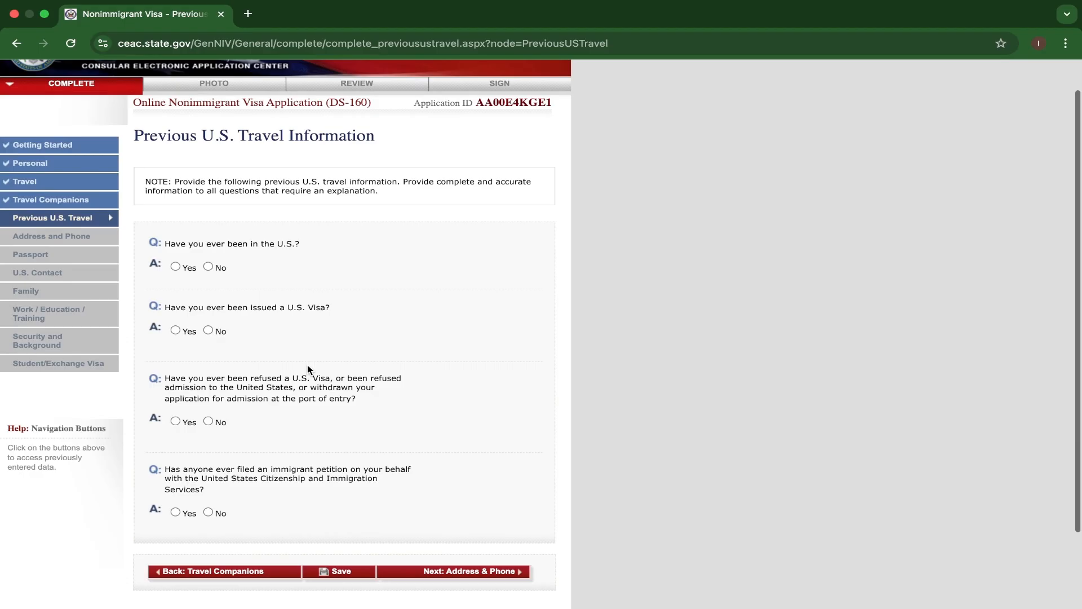
click(208, 267)
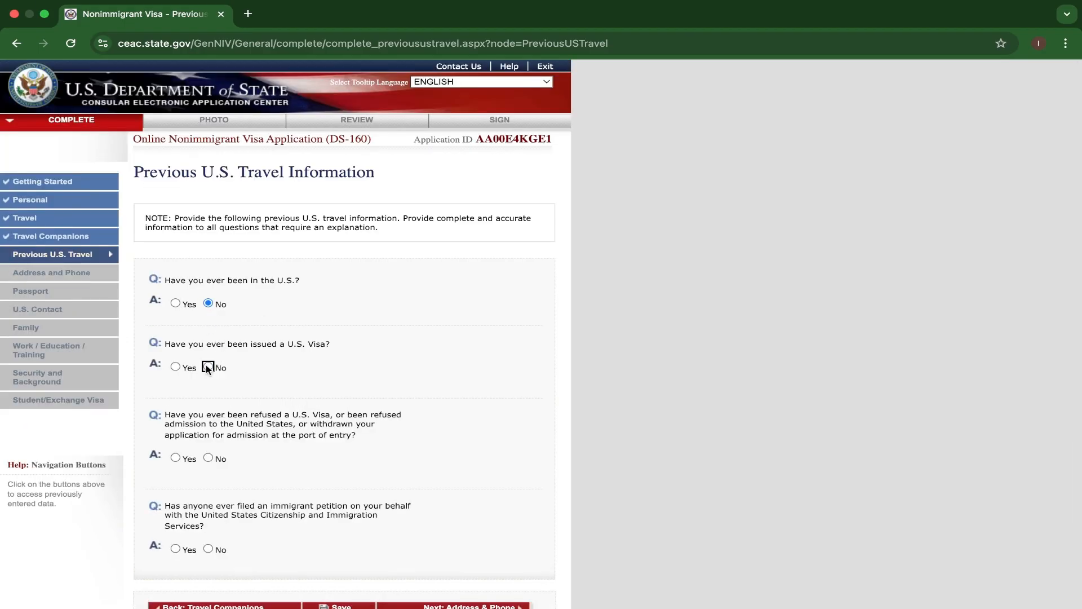
click(208, 457)
click(208, 548)
Proceed to the Address and Phone page and fill in both street address lines of the home address.
scroll(362, 502, down, 3)
click(432, 479)
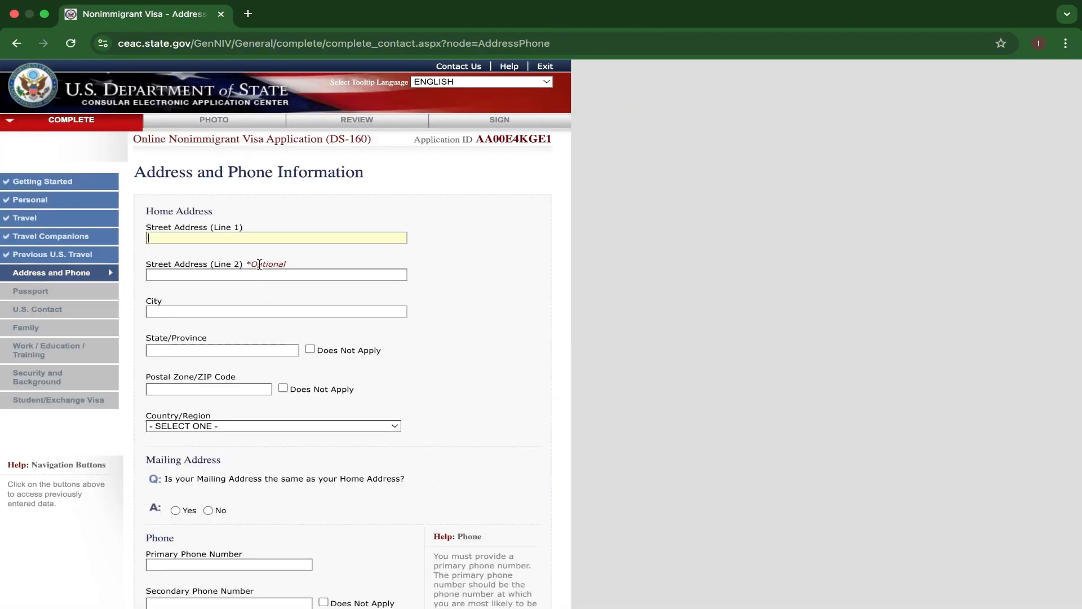
text(A)
text( ANY)
text( STREET)
click(177, 274)
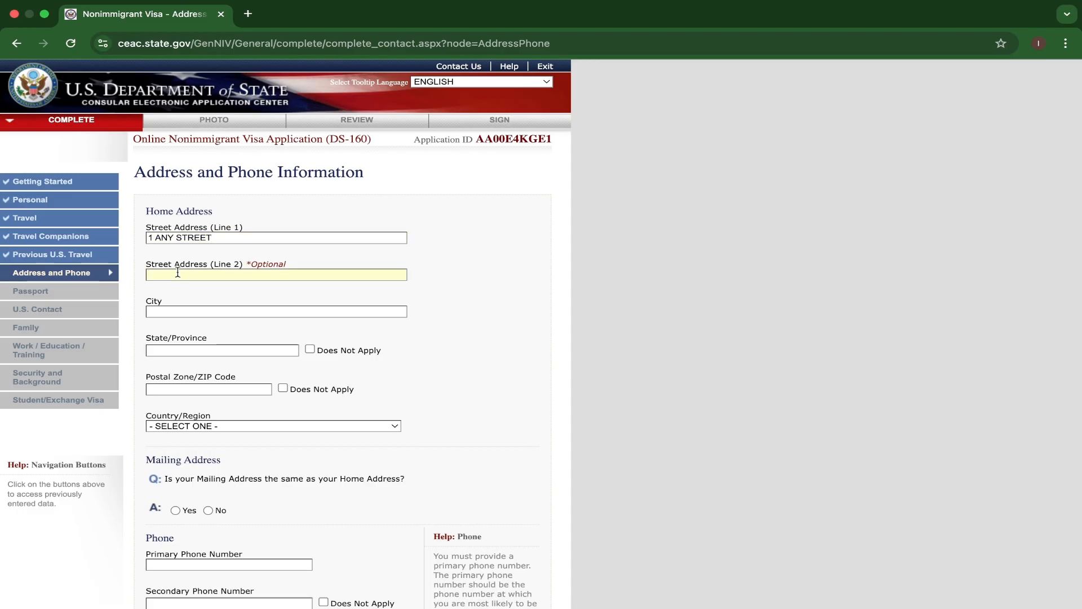
text(2 ANY STREET)
Fill in the home address city and mark State/Province and Postal Zone/ZIP Code as Does Not Apply.
scroll(213, 315, down, 1)
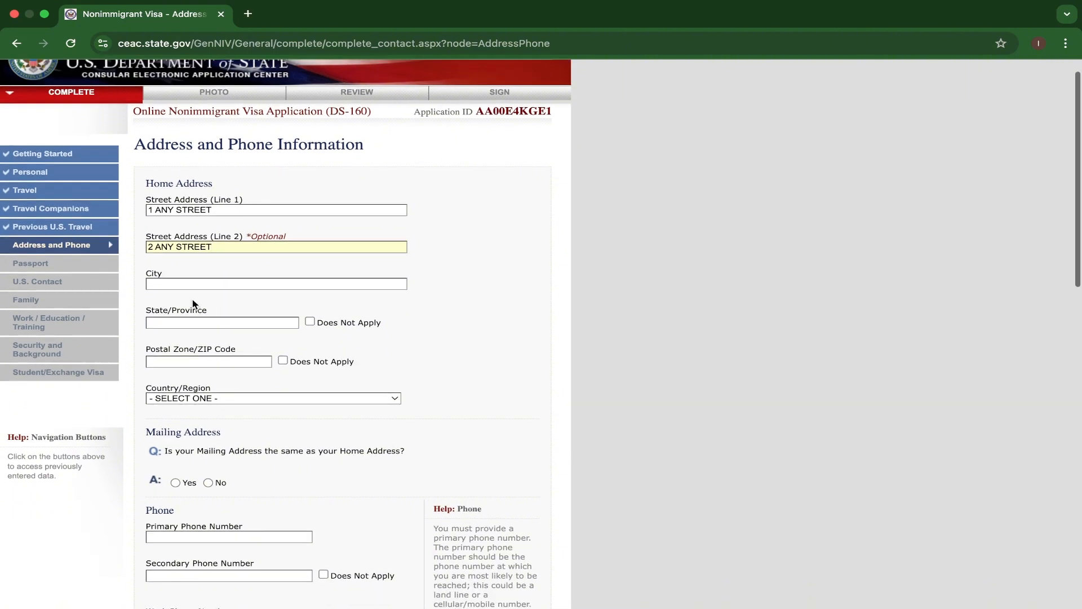
click(179, 284)
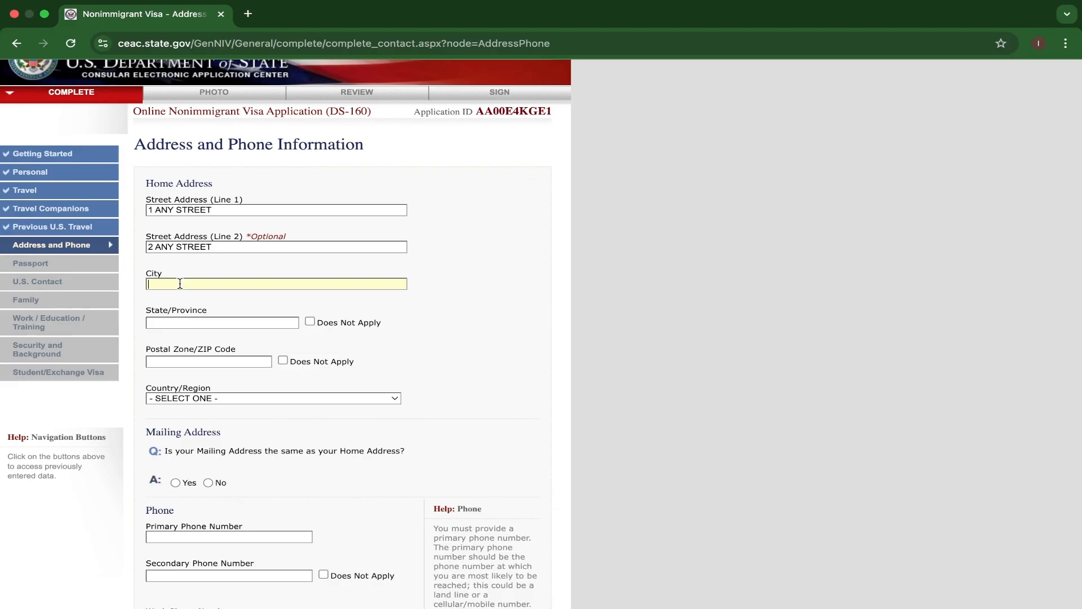
text(DAR ES SALAAM)
click(310, 321)
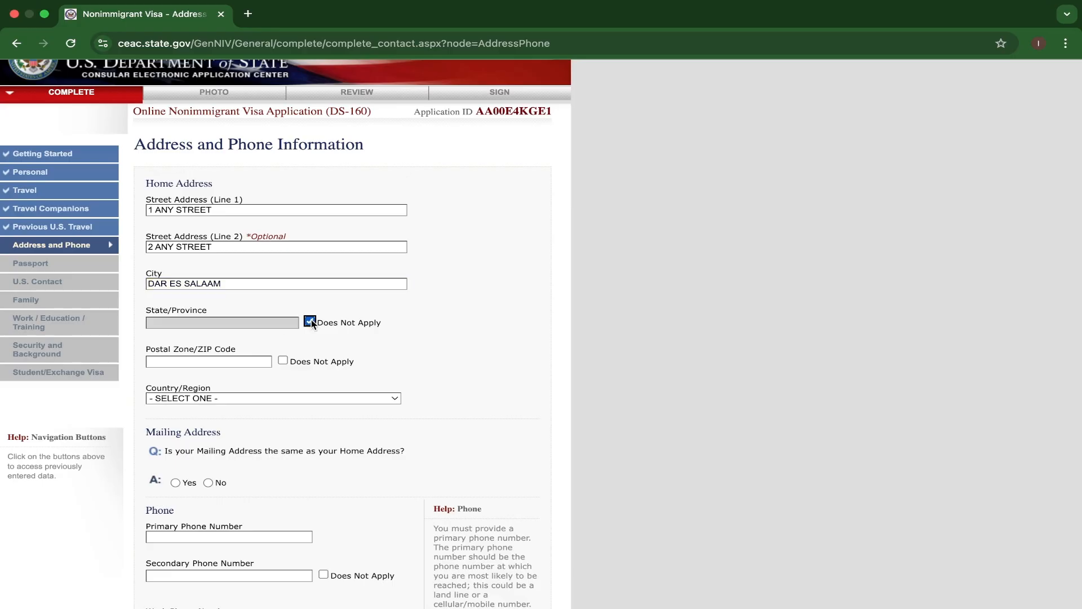
click(285, 359)
Set the home address country to TANZANIA and answer Yes to the mailing address being the same as the home address.
scroll(287, 359, down, 2)
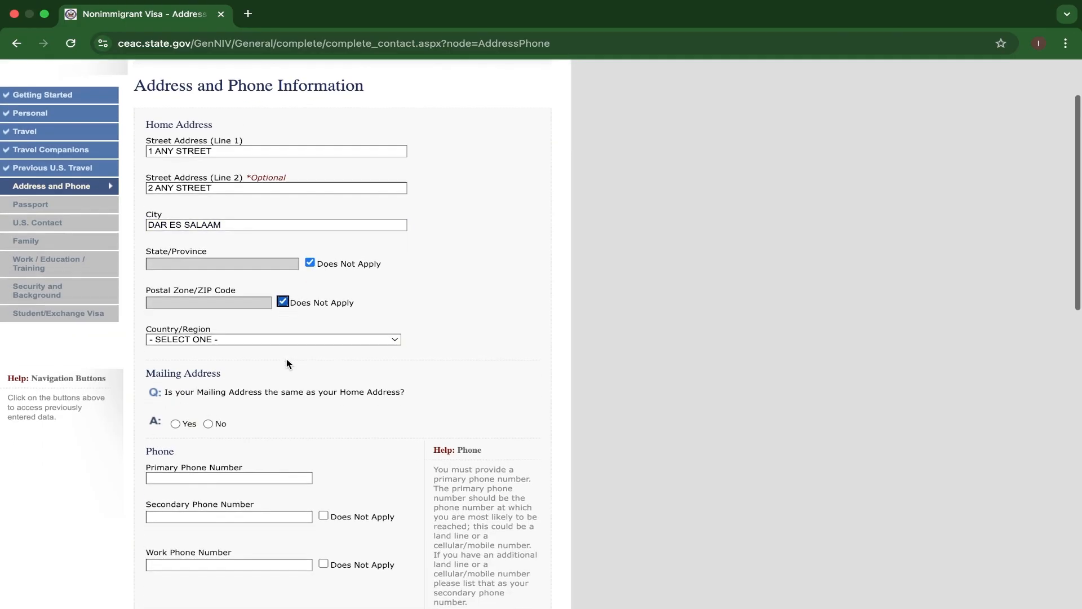
scroll(287, 359, down, 1)
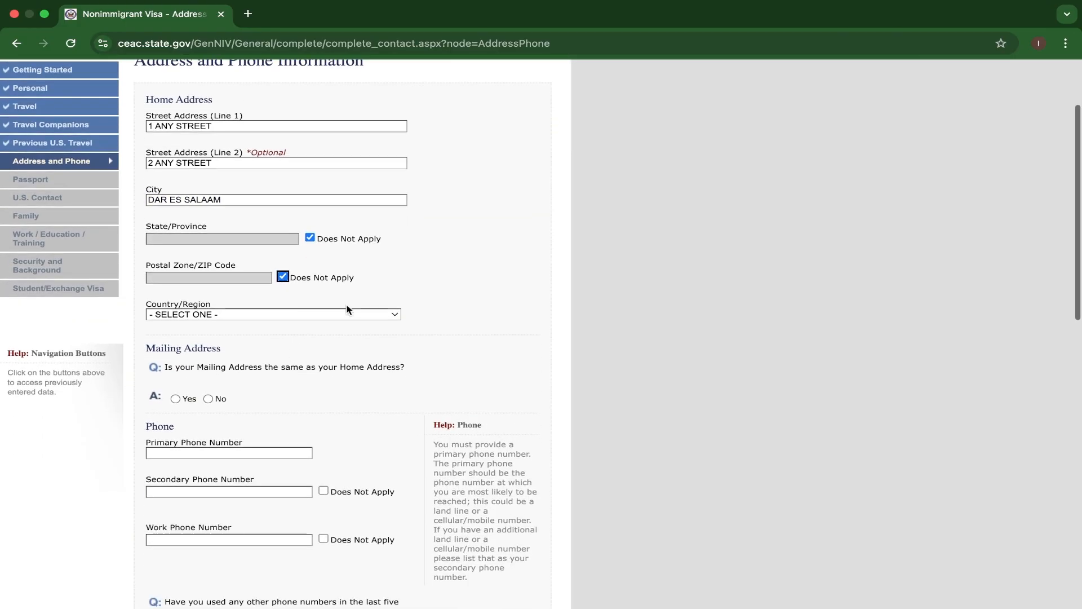
click(394, 315)
key(t)
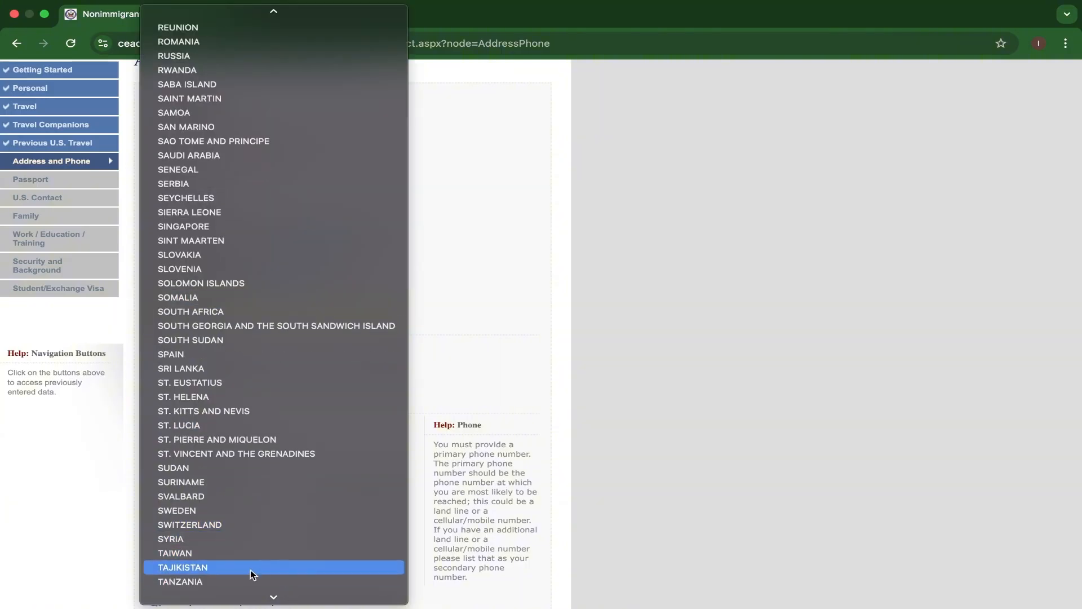
click(231, 583)
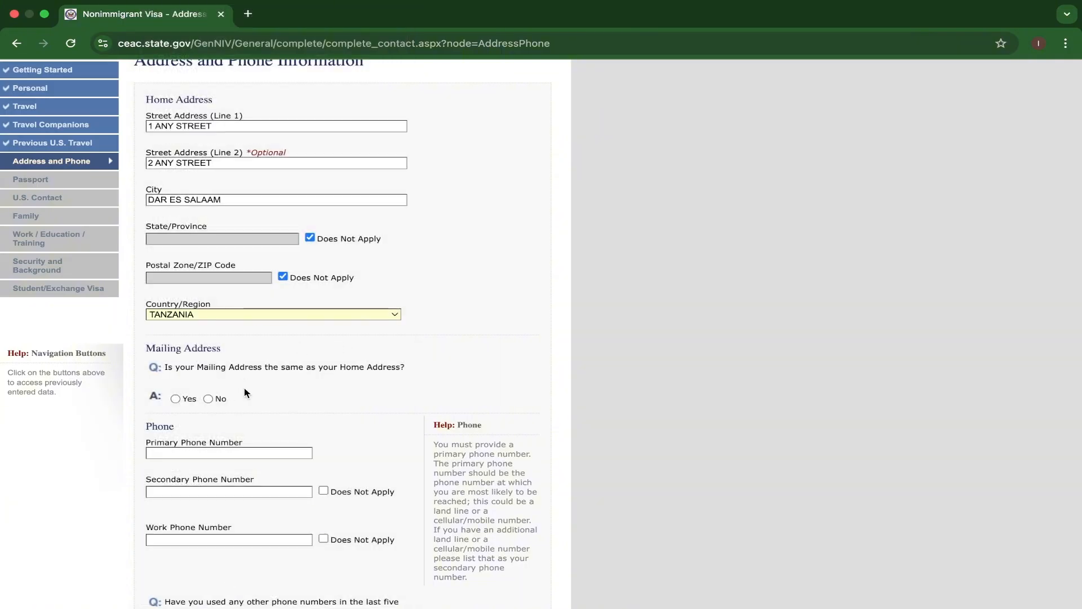
scroll(247, 392, down, 3)
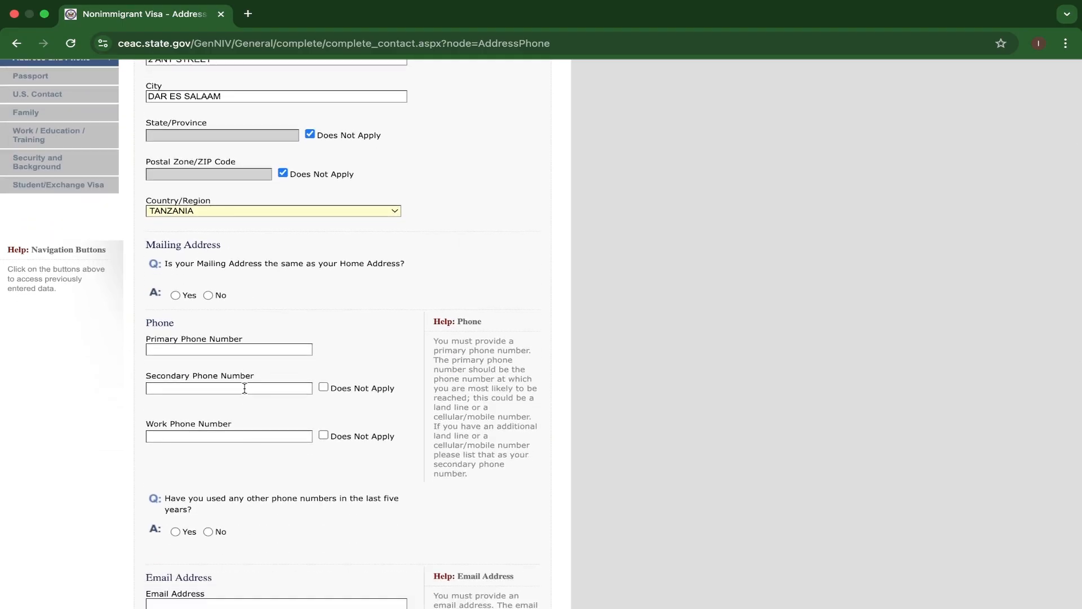
click(176, 296)
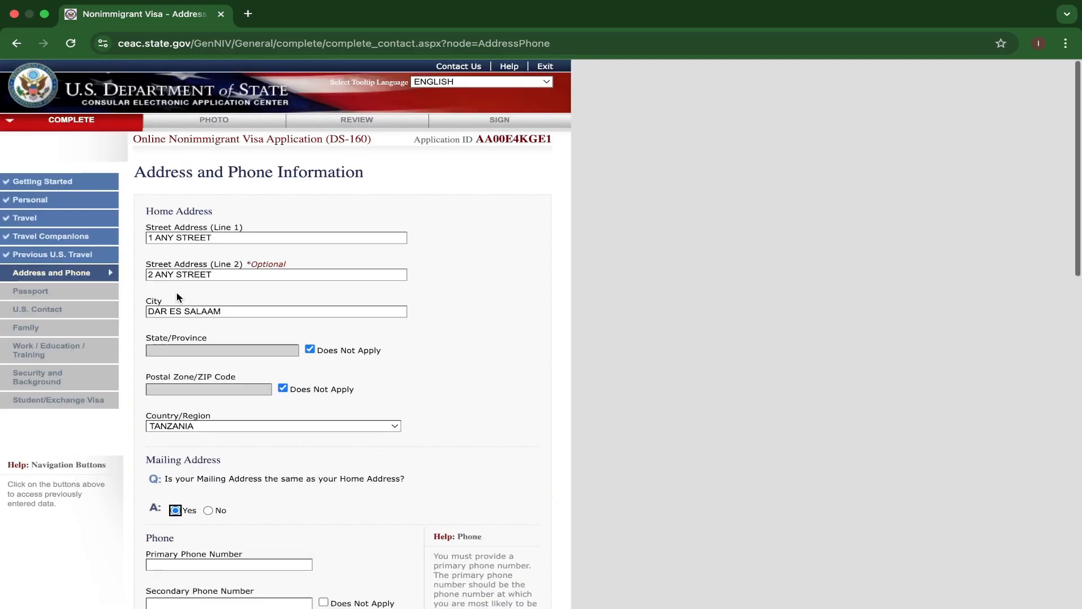
Enter the applicant's primary phone number in the Phone section.
scroll(268, 389, down, 1)
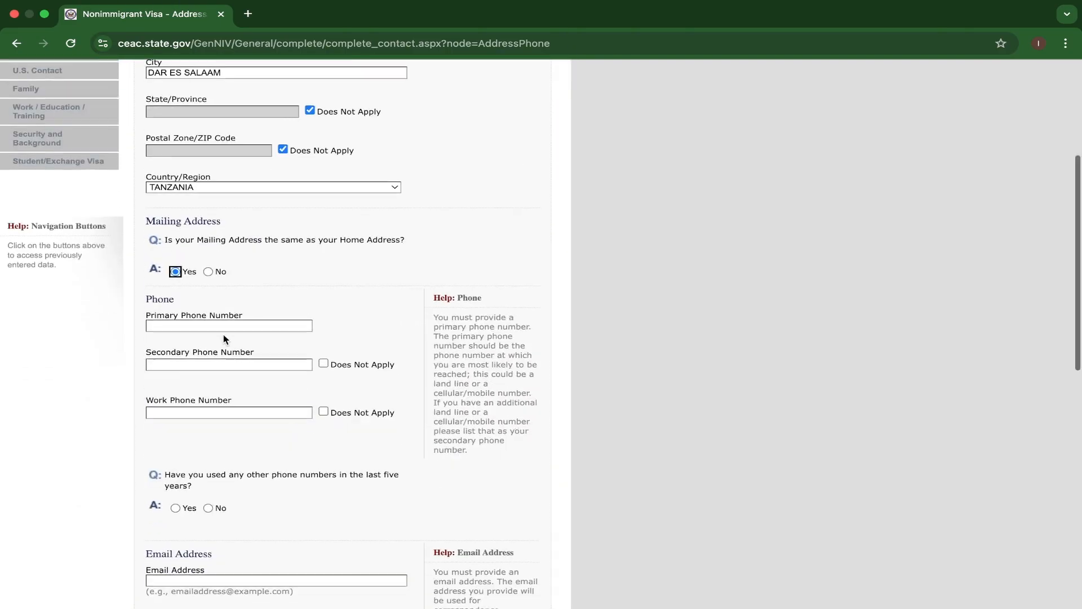
scroll(224, 334, down, 1)
click(182, 288)
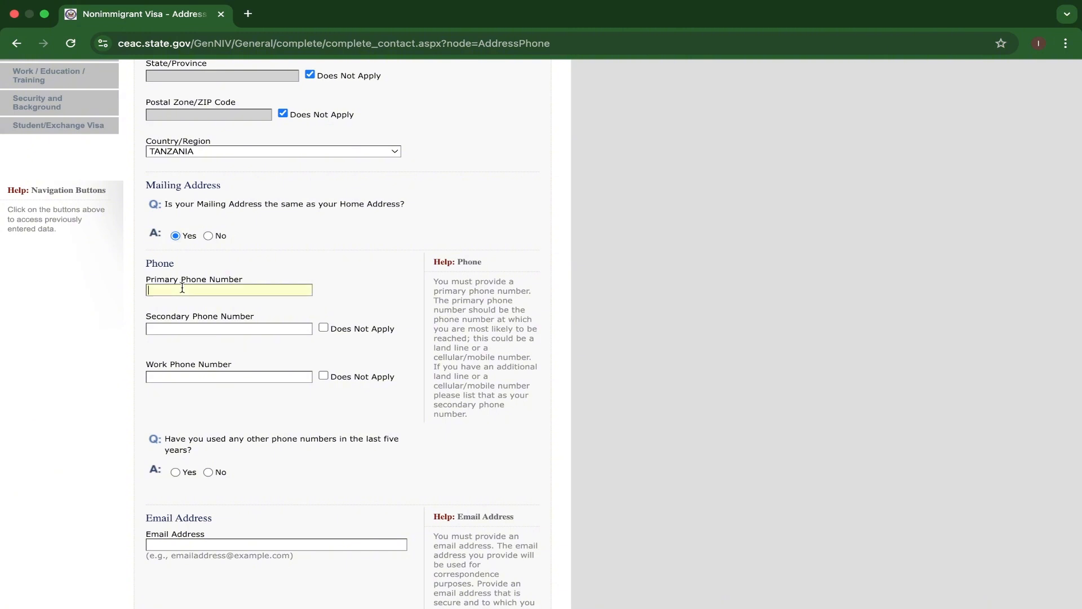
text(+)
text(244)
key(BackSpace)
key(BackSpace)
text(55123456)
text(789)
Enter the applicant's secondary phone number and work phone number.
click(172, 330)
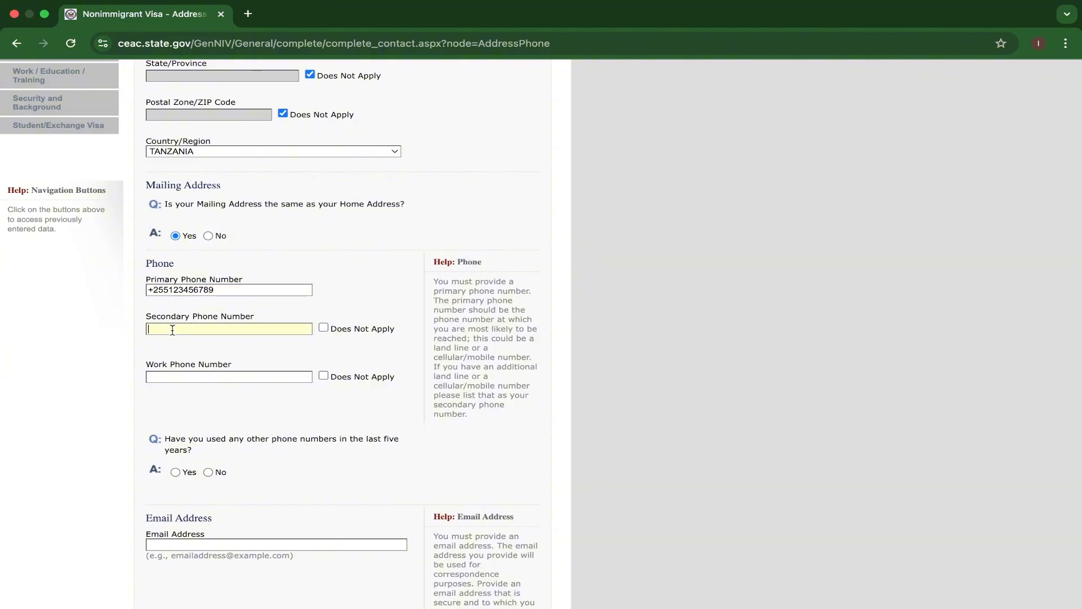
text(+255987654321)
scroll(250, 354, down, 2)
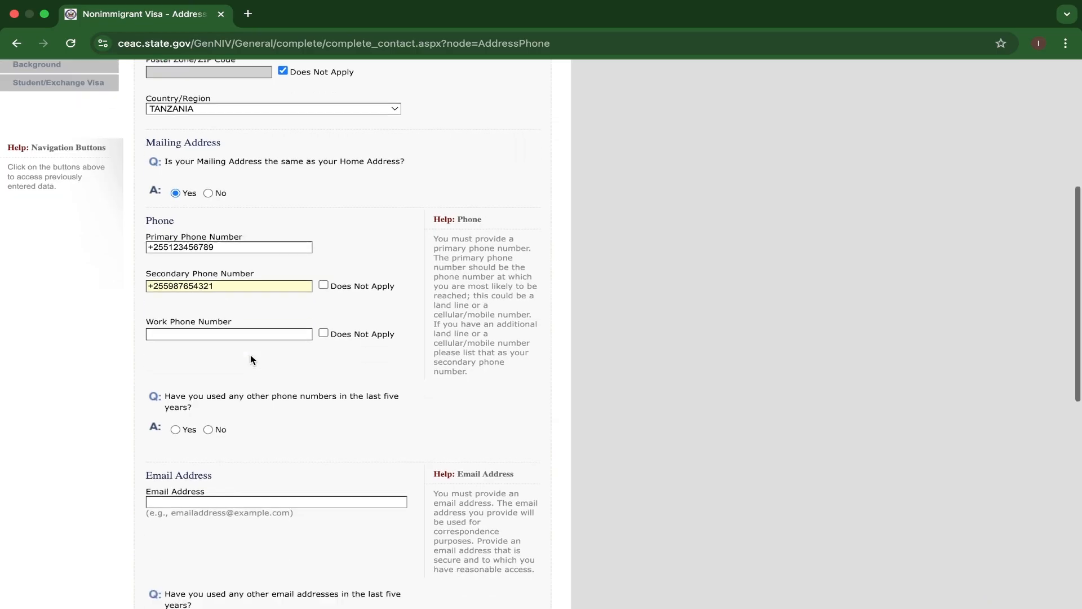
scroll(240, 326, down, 1)
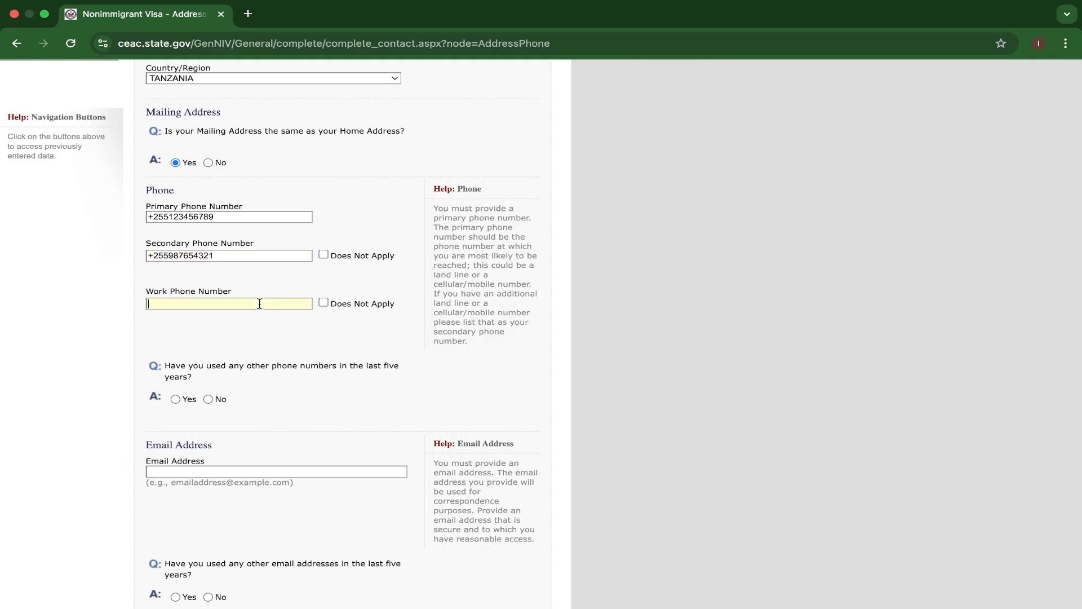
text(+255009008007)
Answer Yes to having used other phone numbers in the last five years and enter the additional phone number.
scroll(315, 312, down, 3)
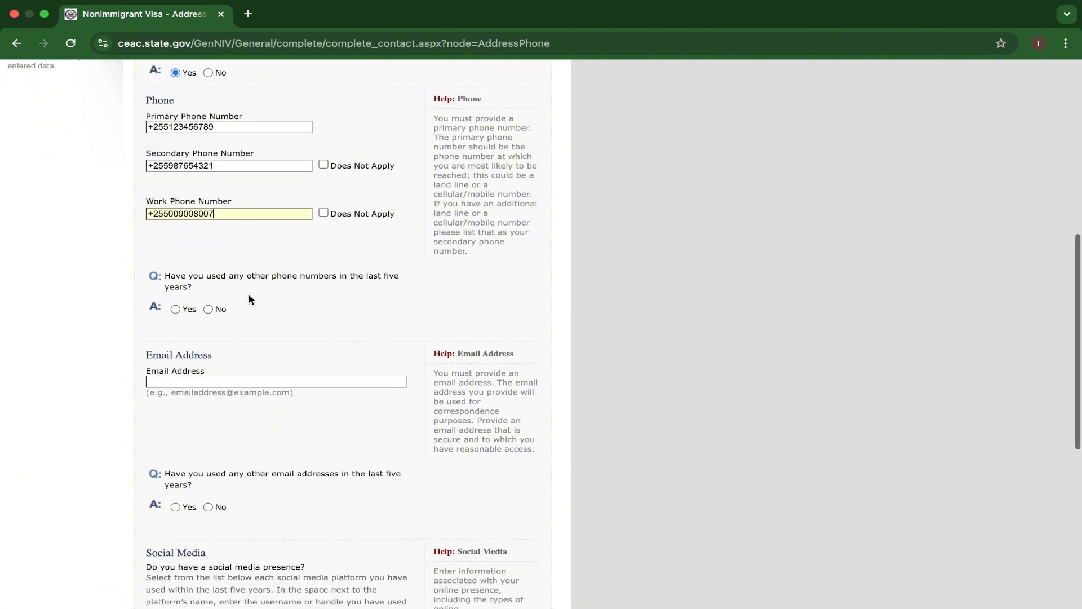
click(176, 310)
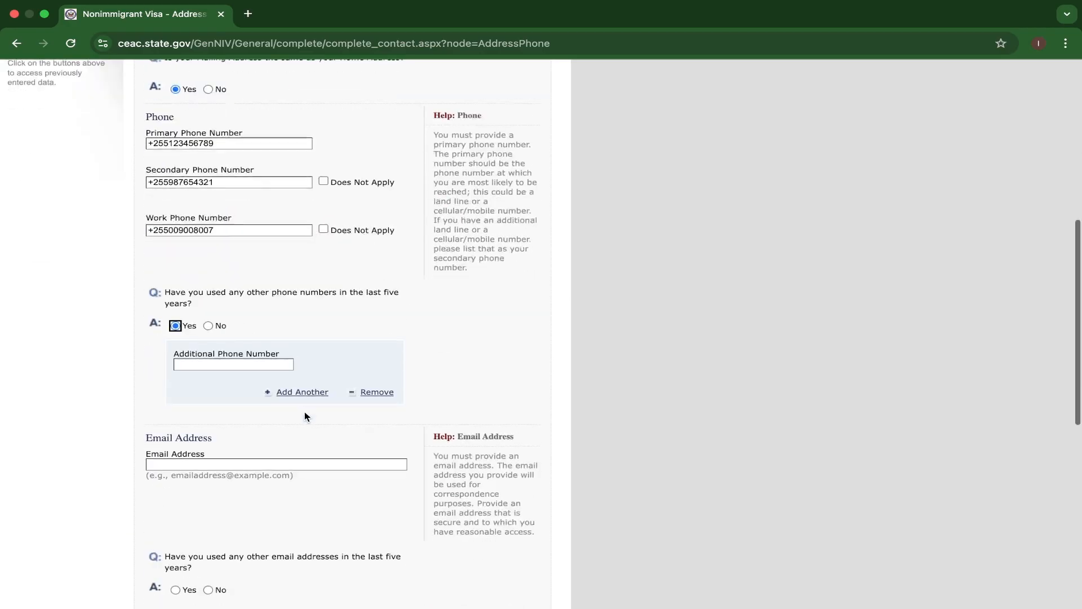
click(221, 364)
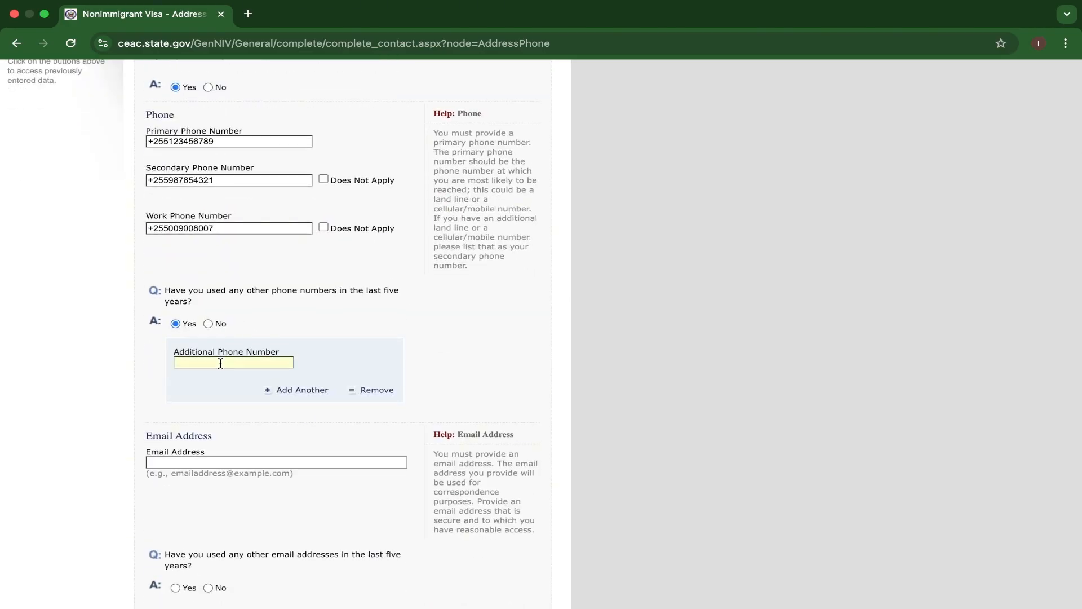
text(+255006005004)
Enter the applicant's email address and answer No to having used other email addresses in the last five years.
scroll(209, 380, down, 3)
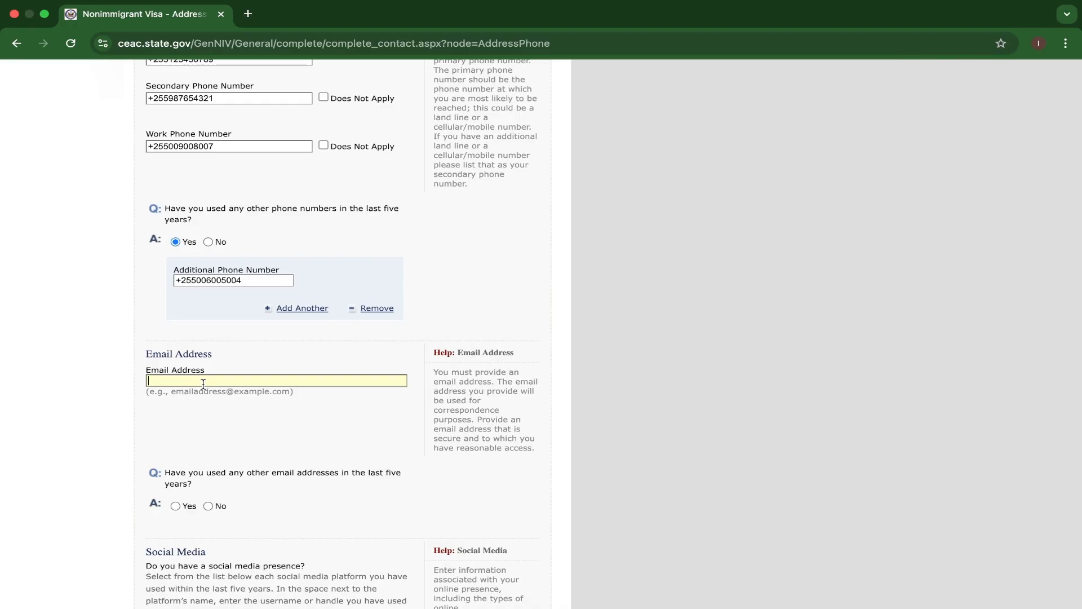
scroll(297, 439, down, 3)
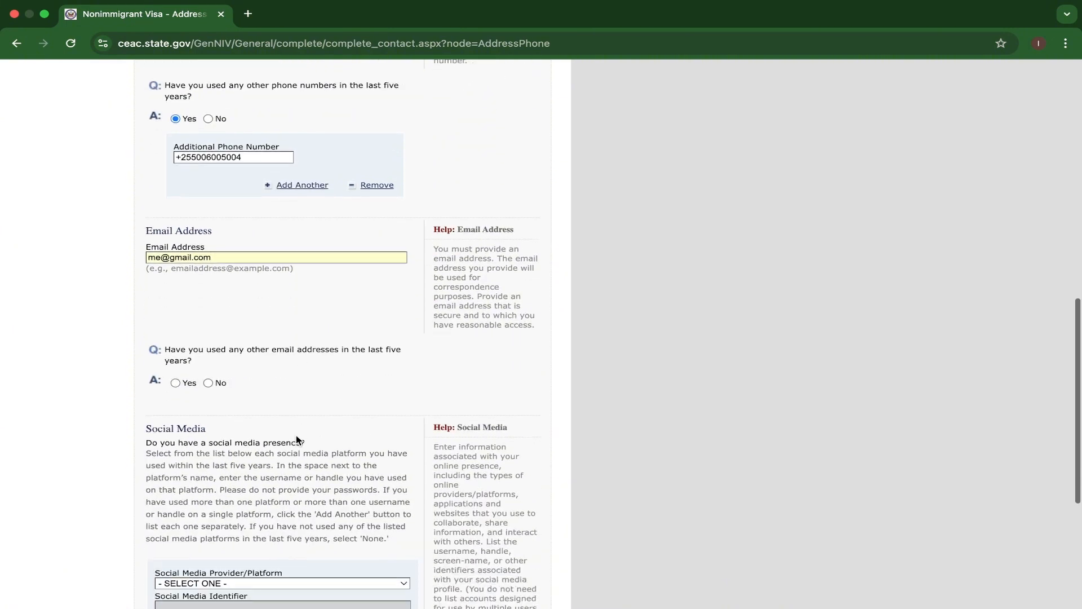
click(208, 383)
Set the social media provider to LINKEDIN and fill in the applicant's identifier for that platform.
scroll(312, 403, down, 2)
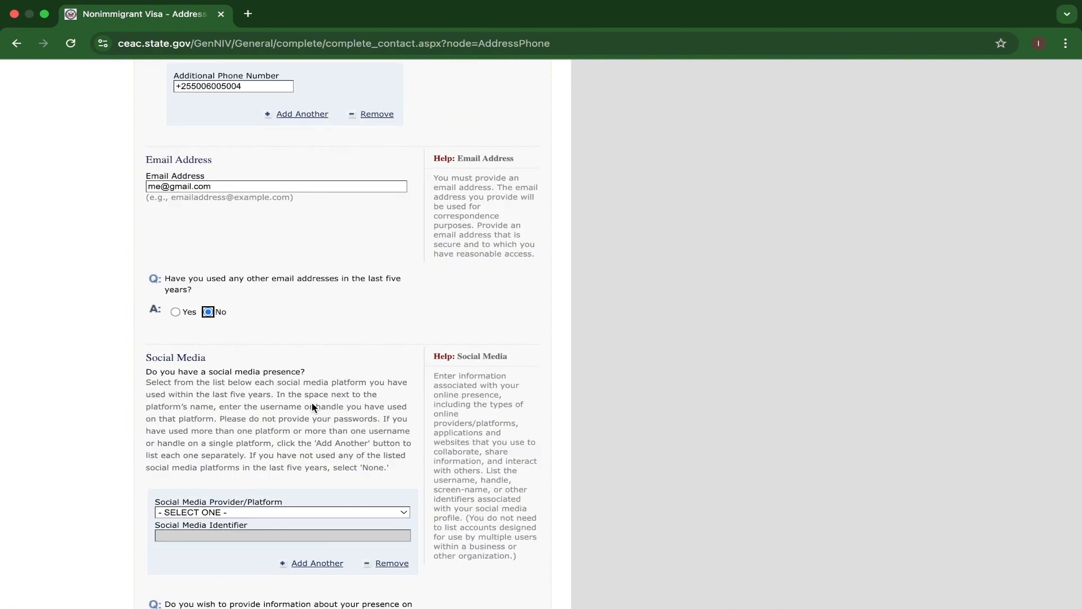
scroll(312, 402, up, 3)
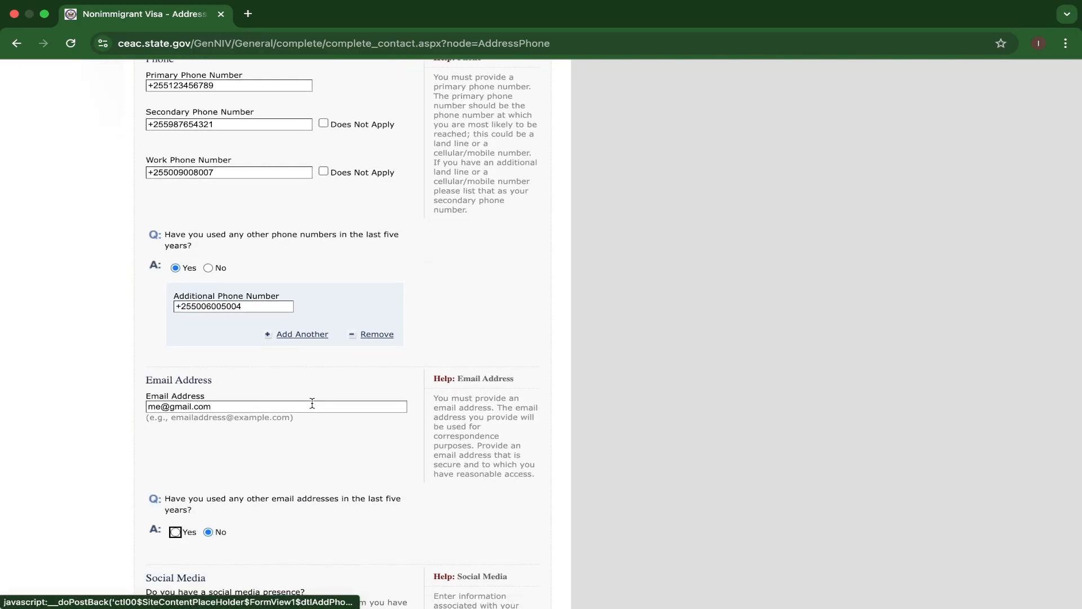
scroll(312, 403, down, 5)
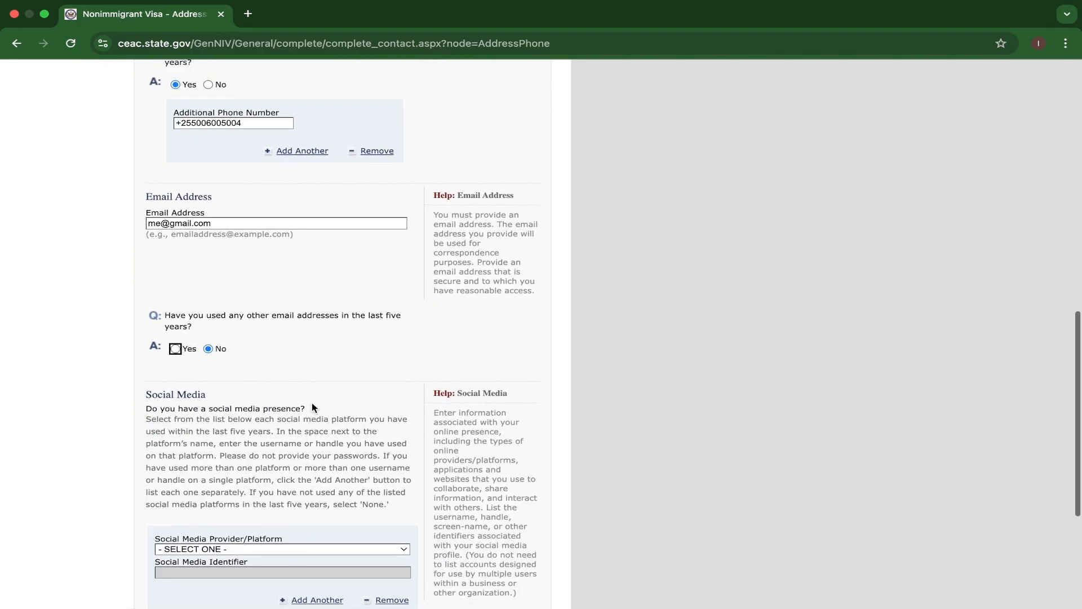
scroll(313, 403, down, 2)
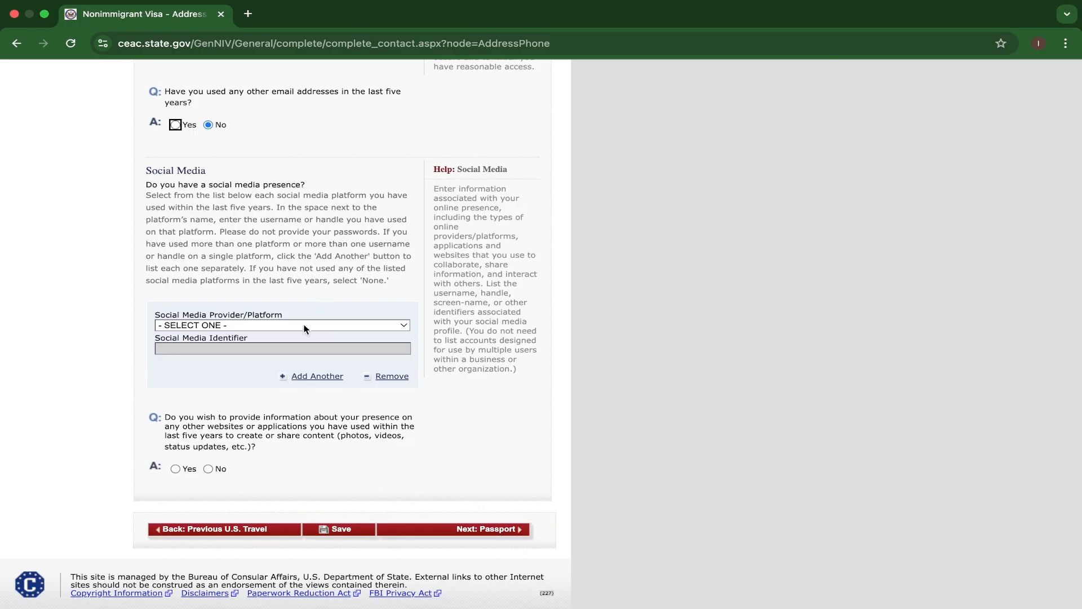
scroll(311, 328, down, 1)
click(345, 306)
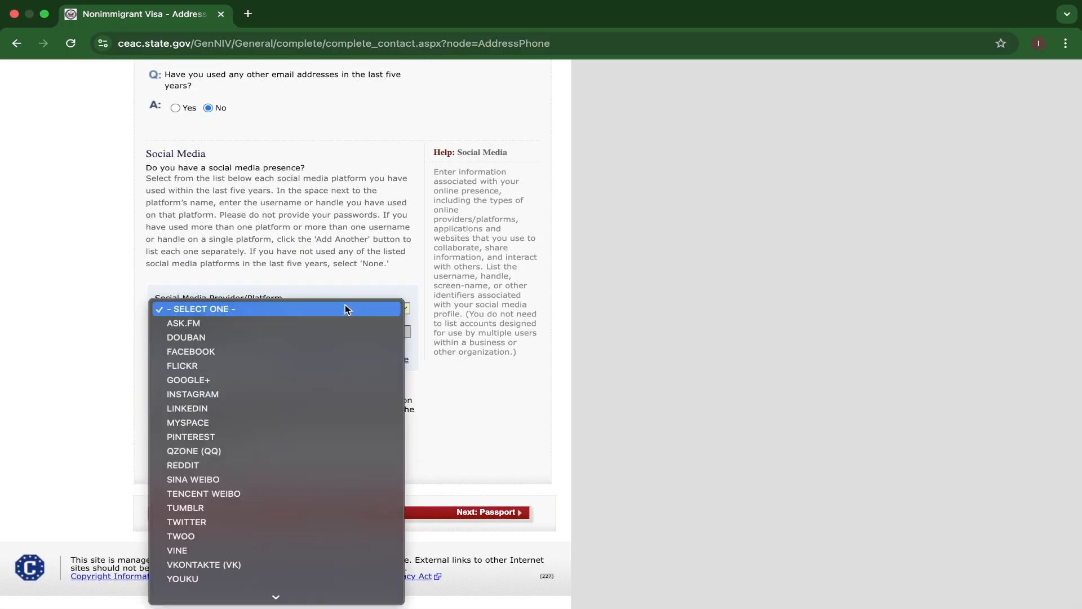
click(220, 408)
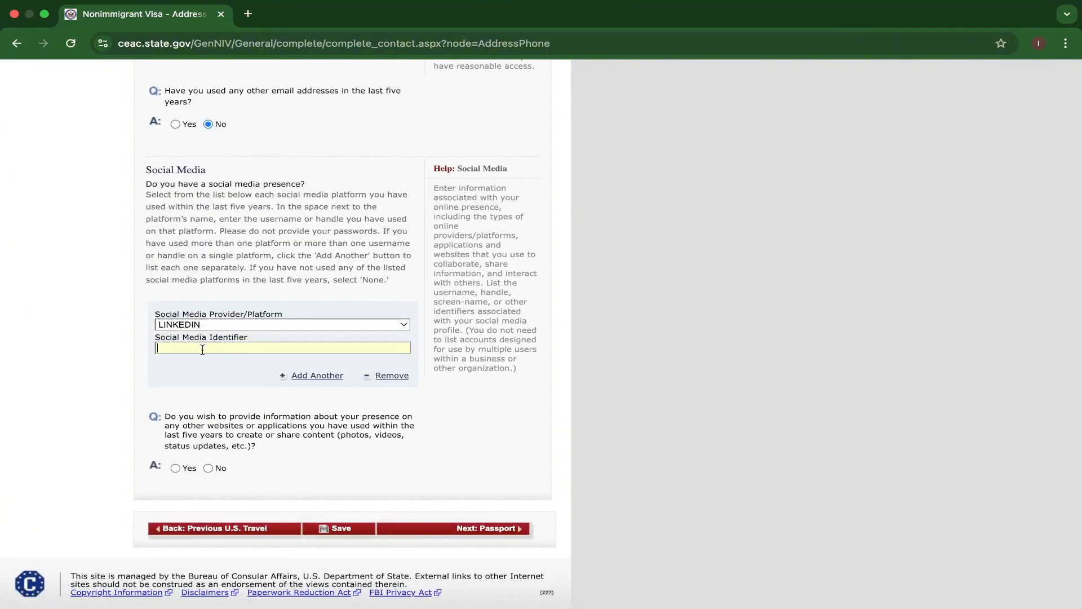
text(IBOTRAVELLER)
Add a second social media entry and answer No to providing information about presence on other websites or applications.
scroll(251, 369, down, 1)
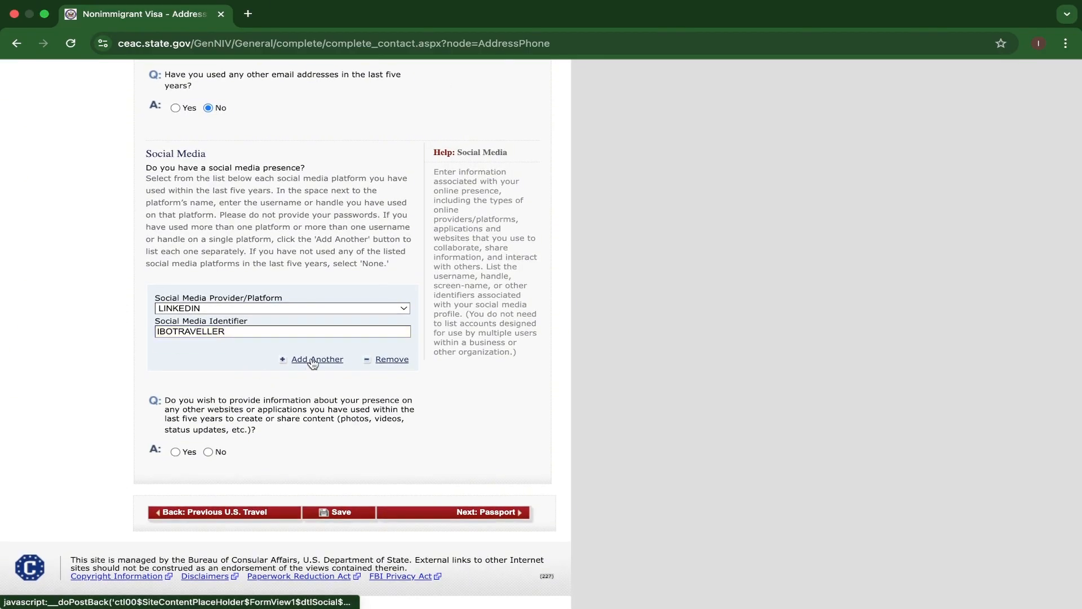
click(314, 361)
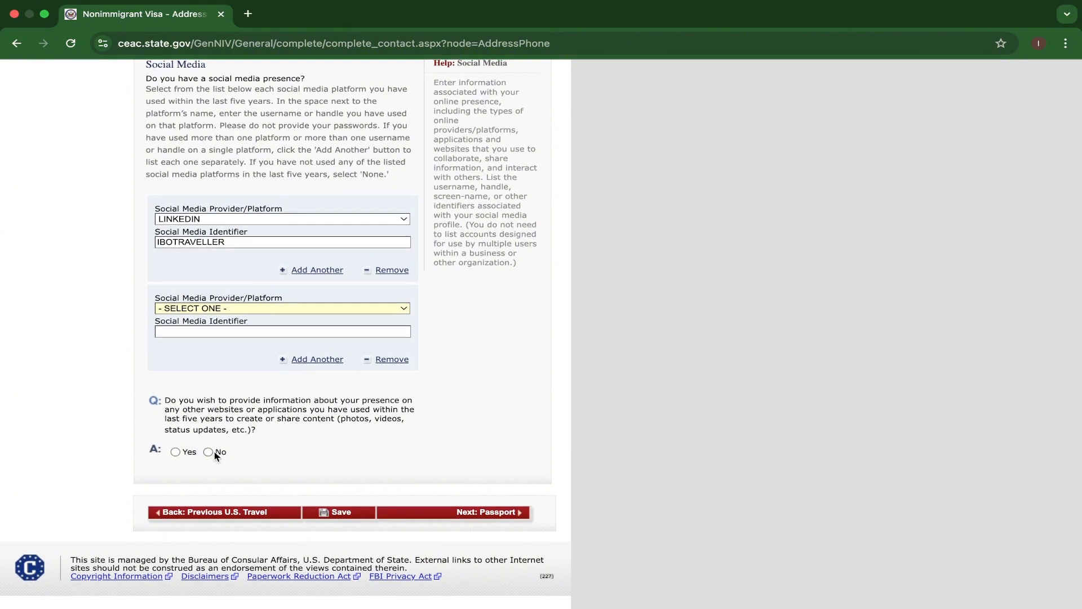
click(208, 452)
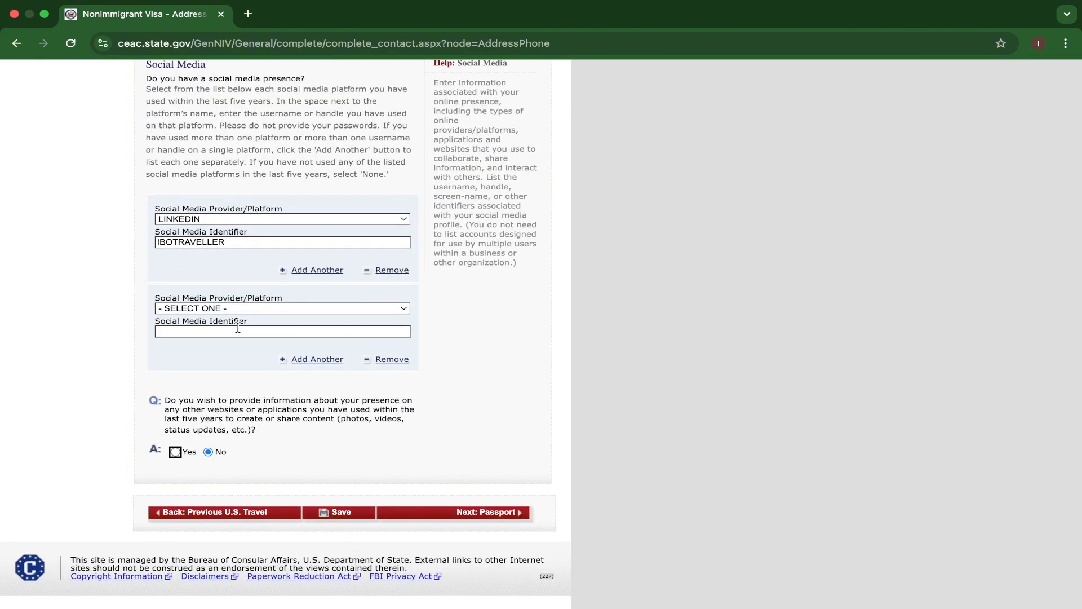
Set the second social media entry's provider to YOUTUBE and fill in the applicant's identifier for it.
click(375, 309)
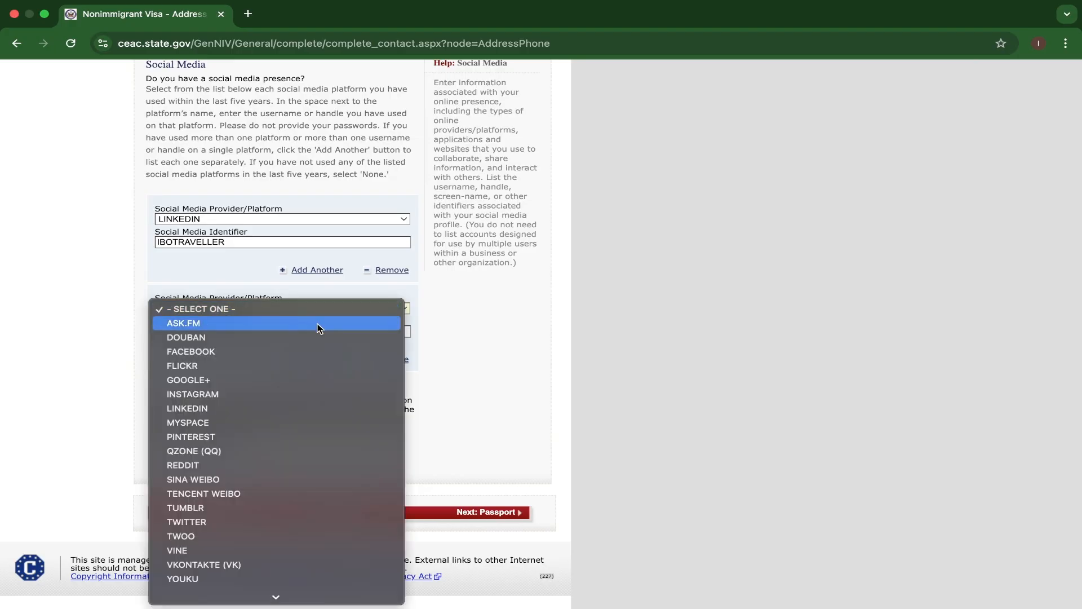
scroll(187, 483, down, 1)
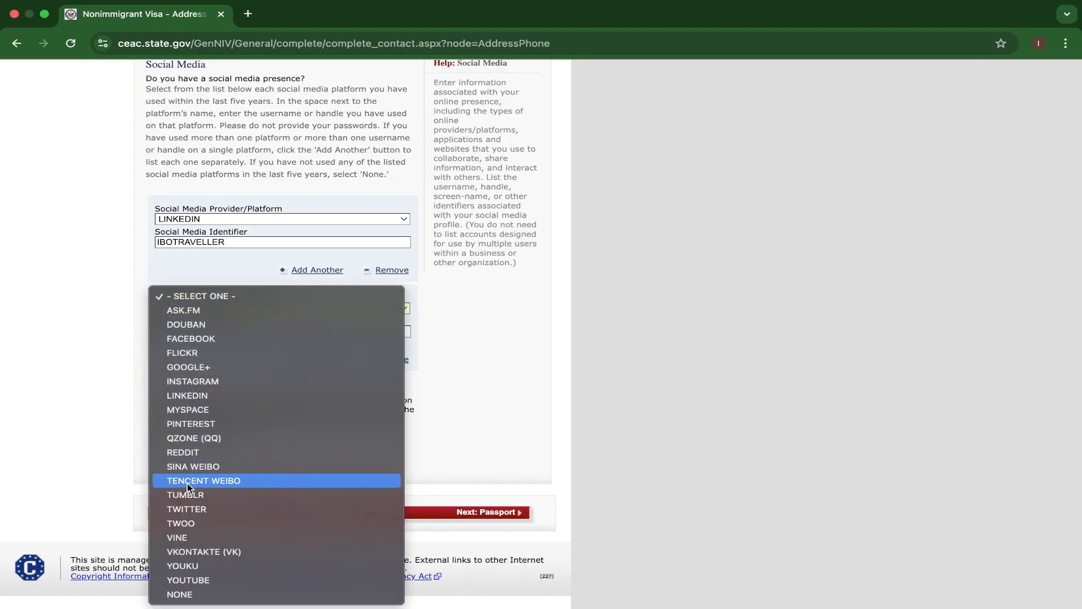
click(182, 580)
click(185, 331)
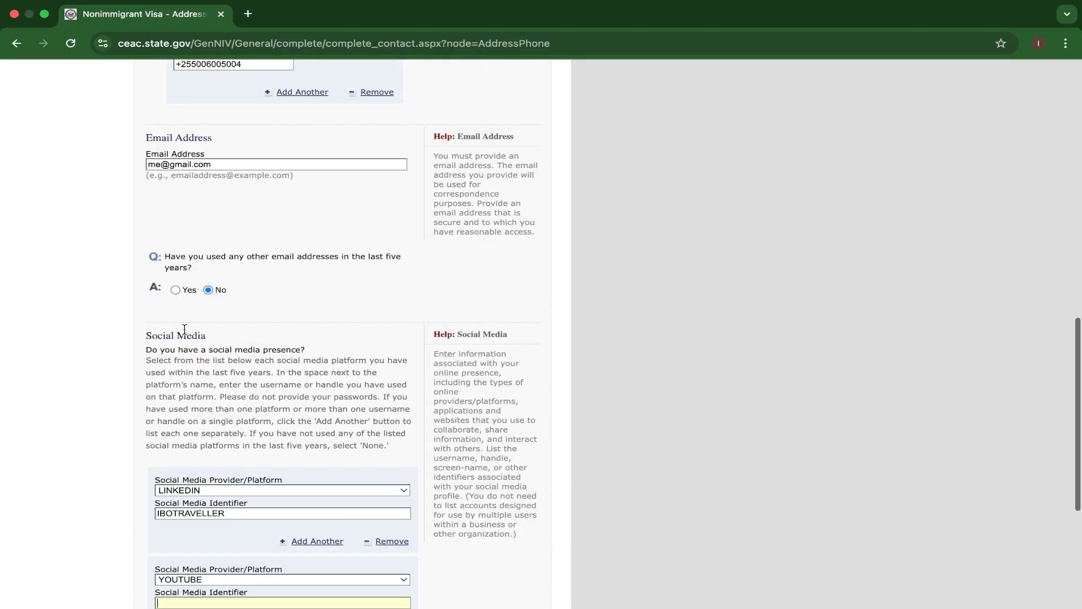
scroll(211, 515, down, 3)
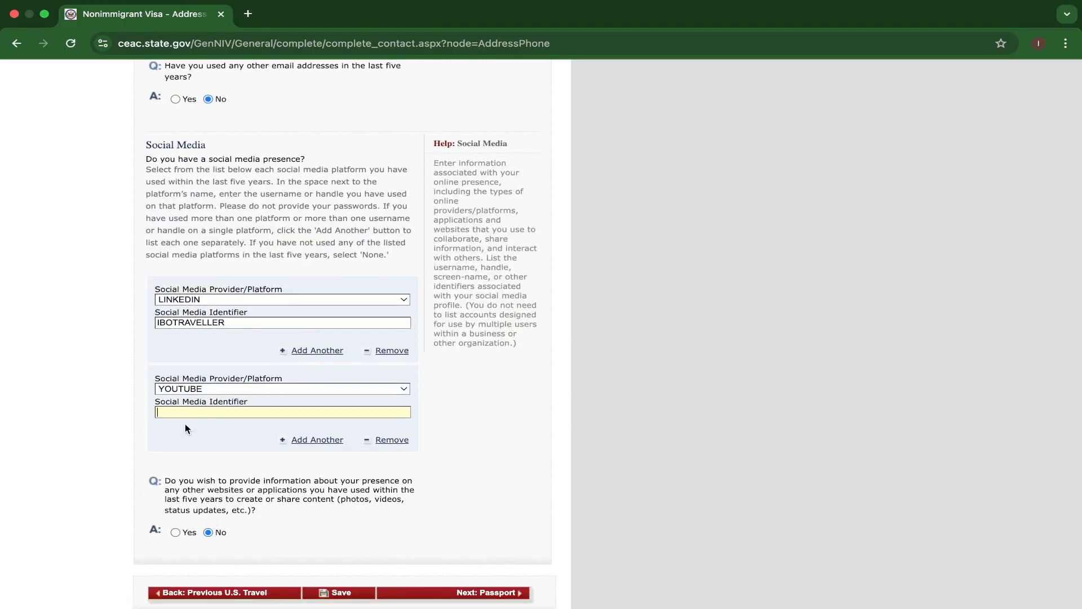
text(IBOTRAVELLER)
Save the application and choose to continue it.
scroll(310, 446, down, 2)
click(341, 513)
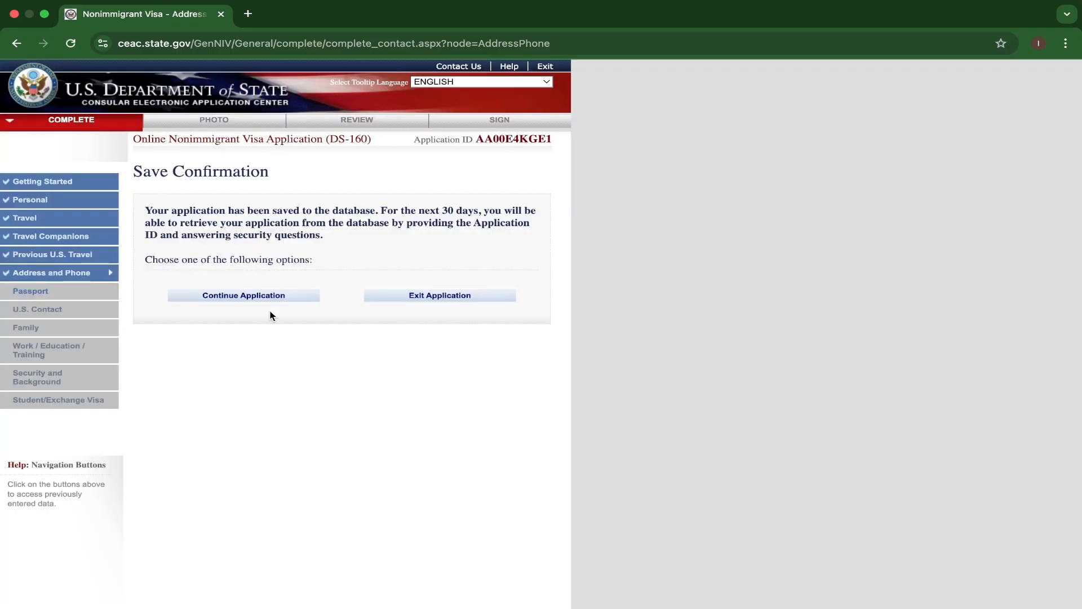
click(262, 296)
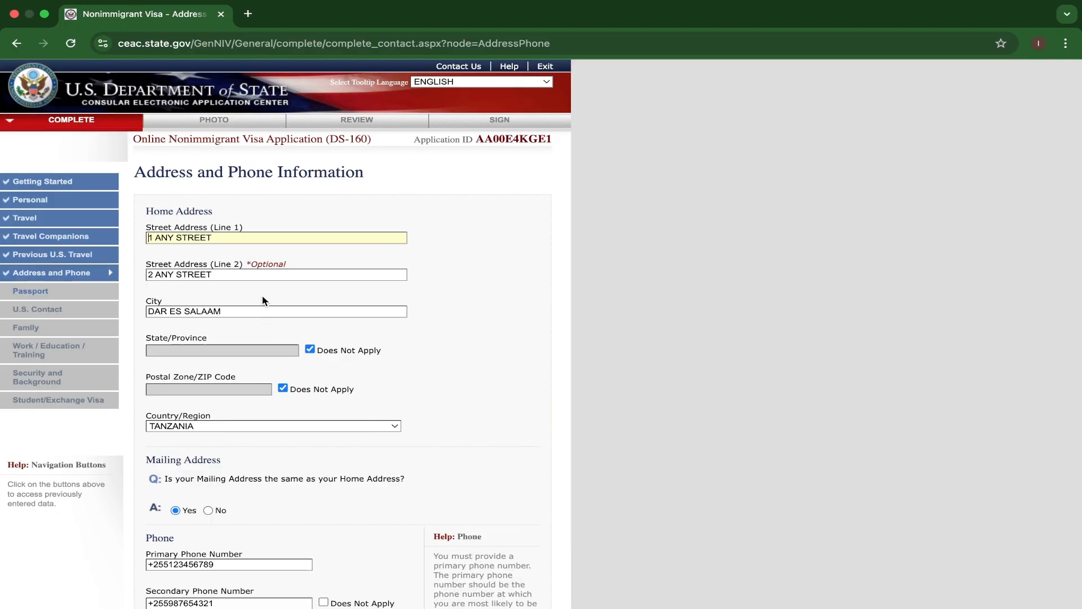
Proceed to the Passport page and set the passport/travel document type to REGULAR.
scroll(262, 300, down, 13)
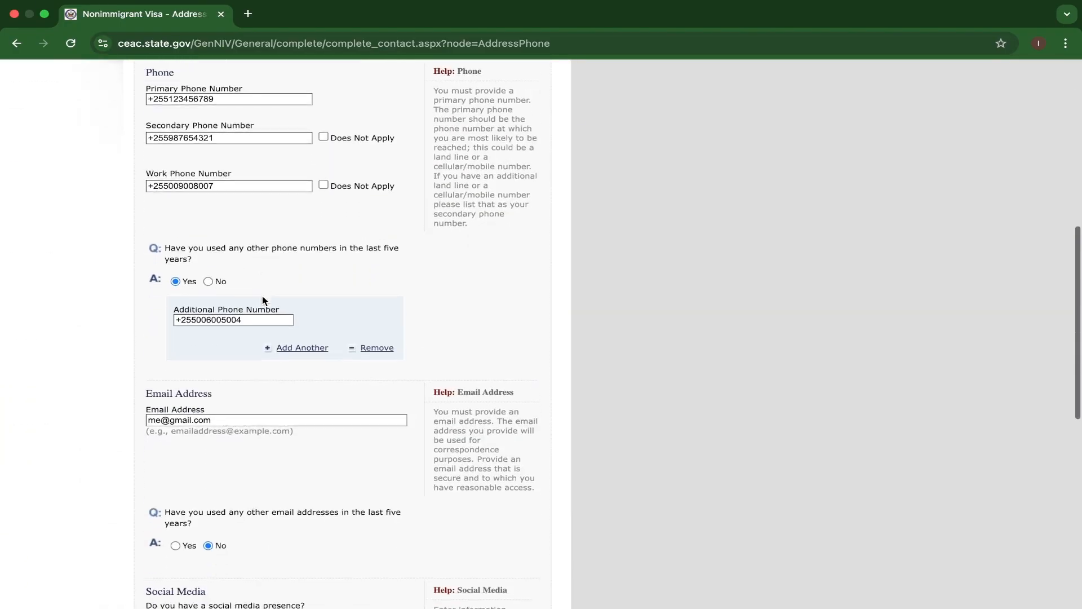
scroll(262, 299, down, 5)
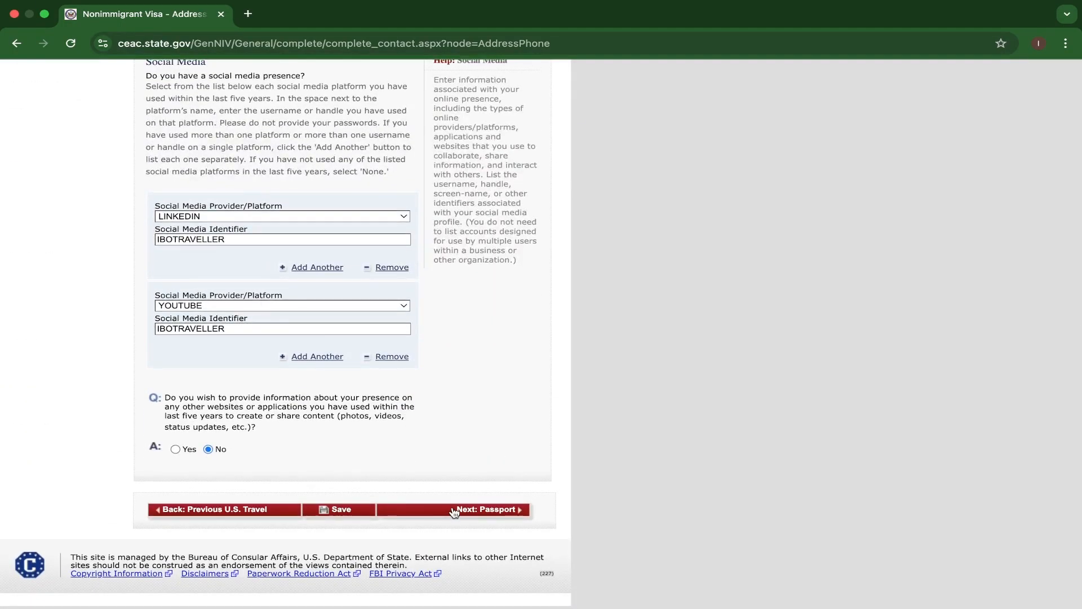
click(457, 510)
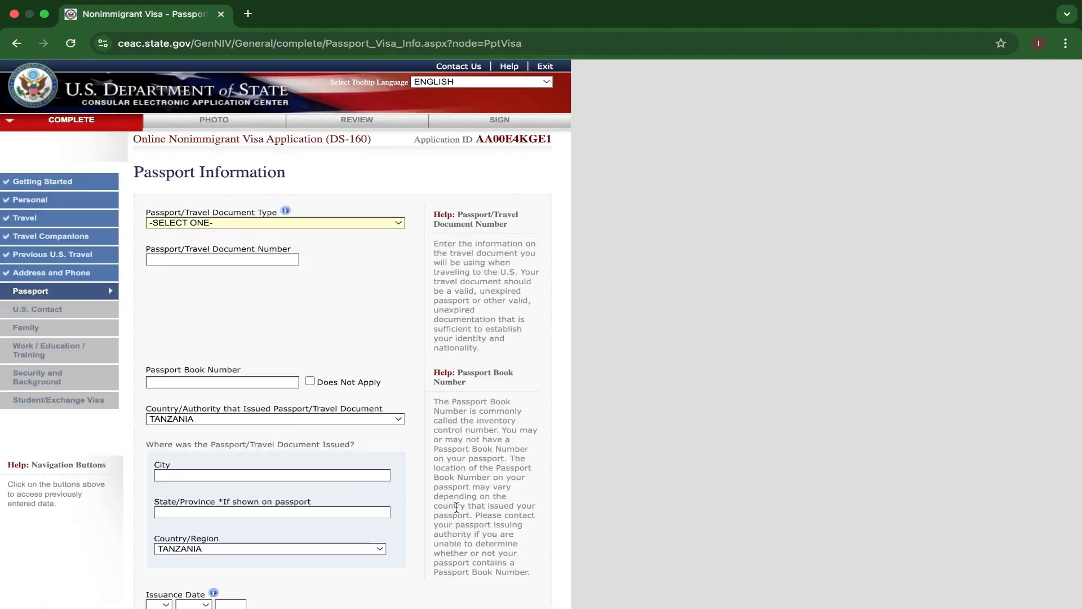
scroll(332, 365, down, 3)
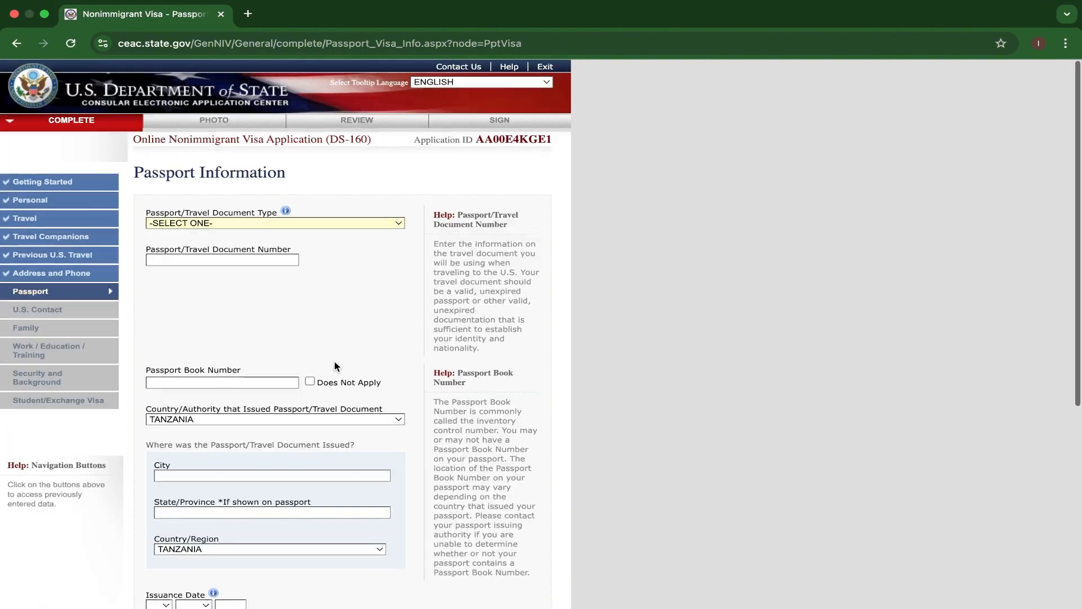
scroll(333, 360, up, 4)
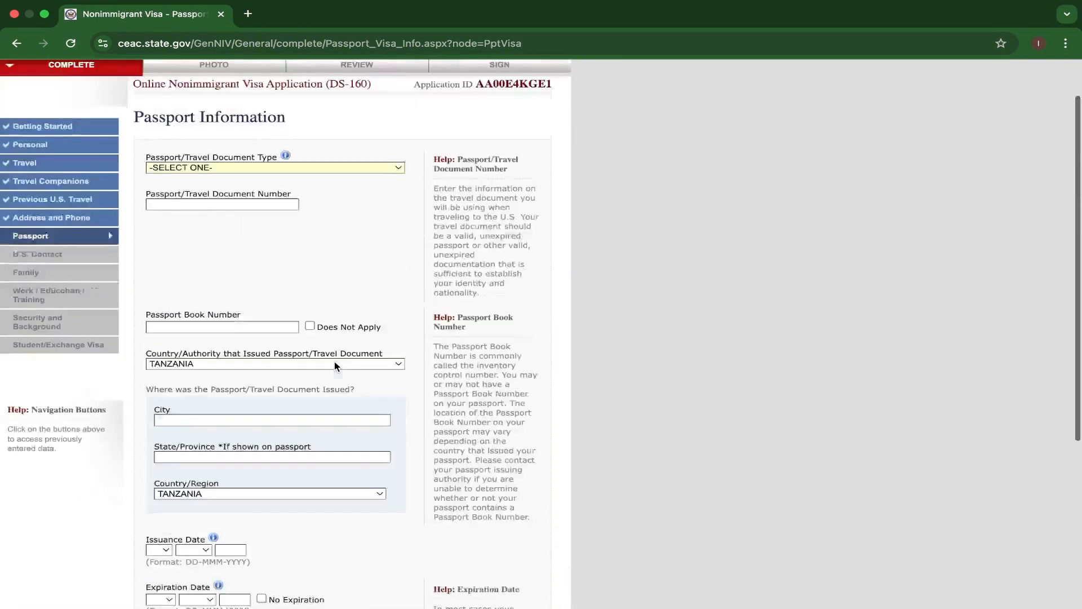
click(354, 222)
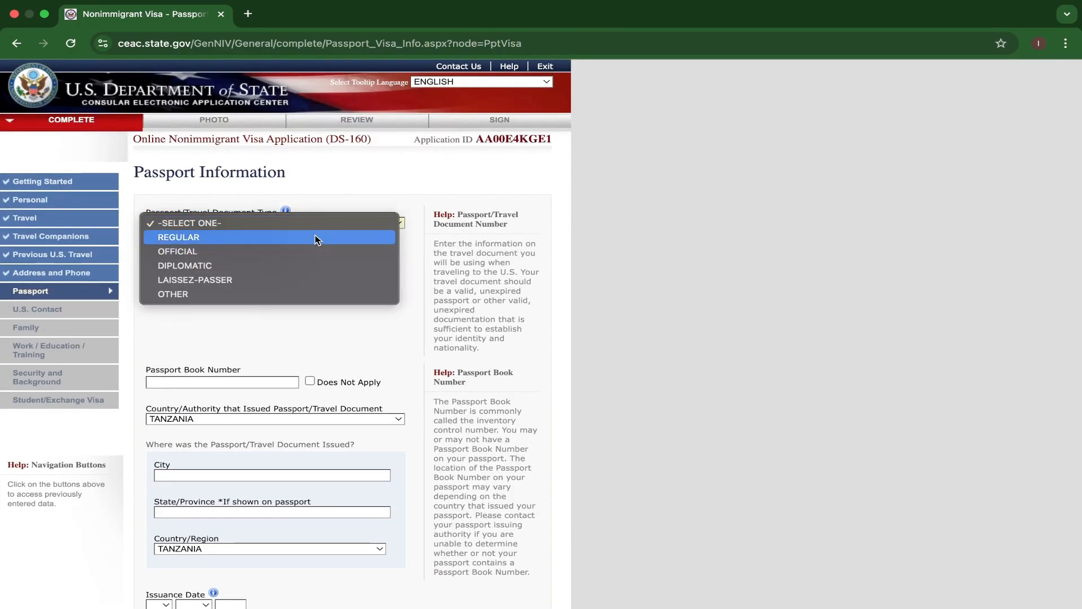
click(316, 236)
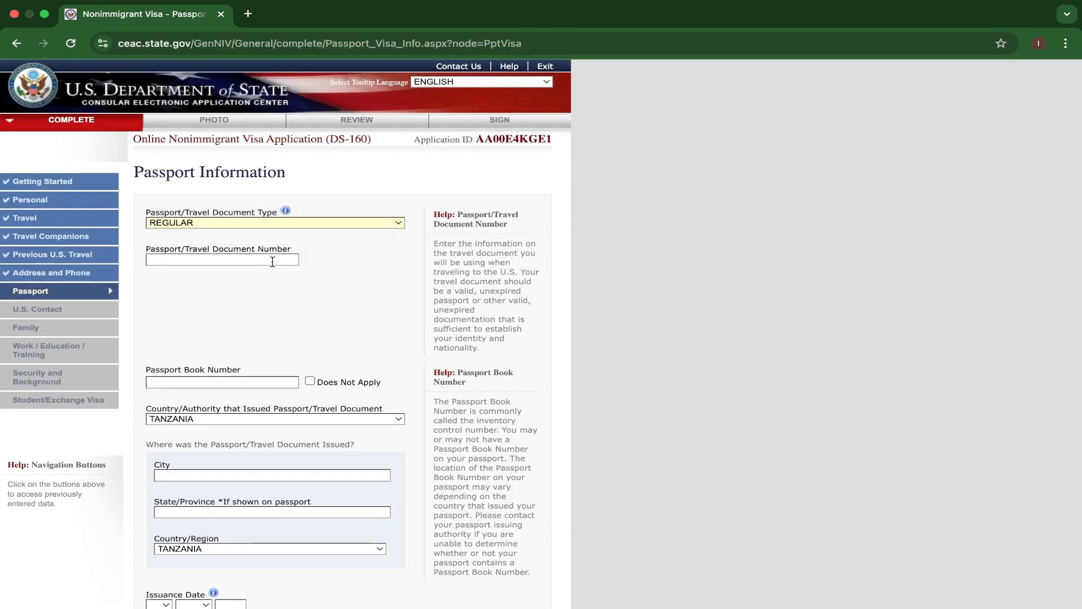
Enter the passport/travel document number and mark Passport Book Number as Does Not Apply.
text(0)
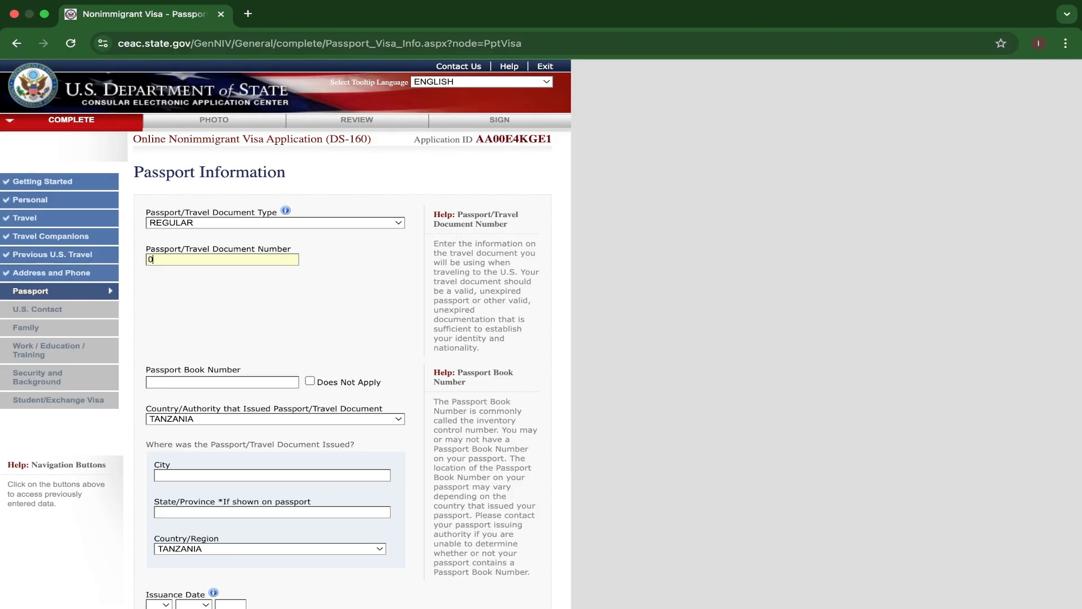
text(123456789)
scroll(296, 279, down, 3)
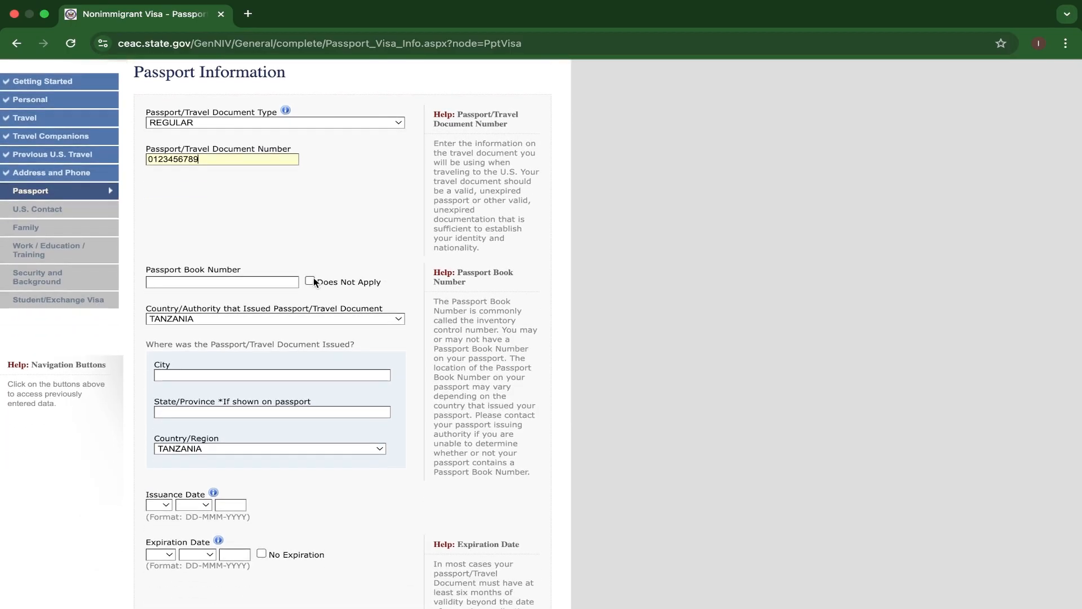
click(310, 279)
Enter DAR ES SALAAM as the city where the passport was issued.
scroll(316, 326, down, 2)
scroll(317, 326, down, 2)
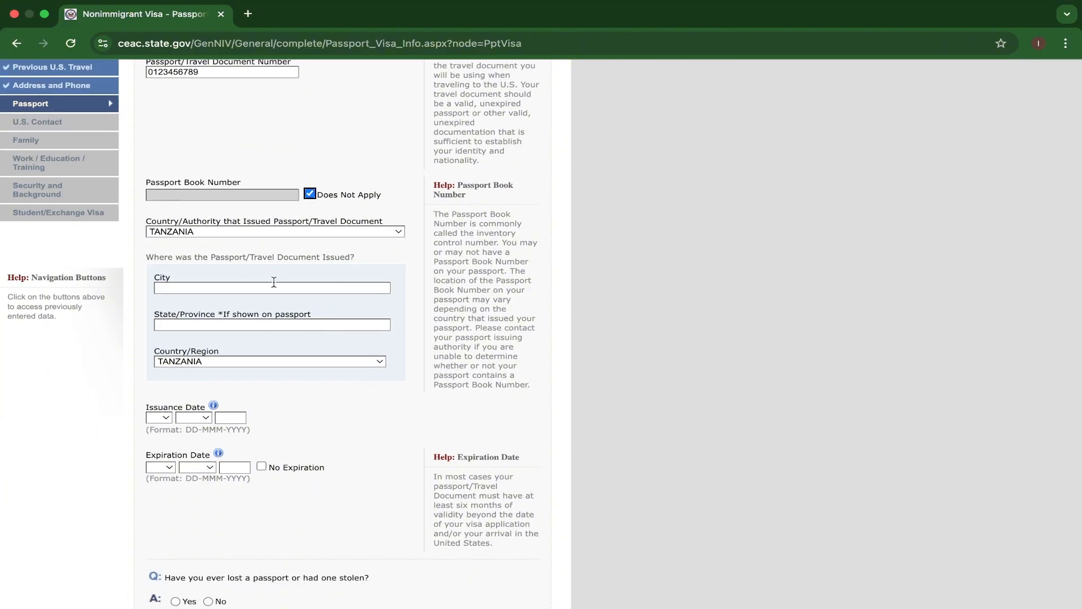
click(274, 283)
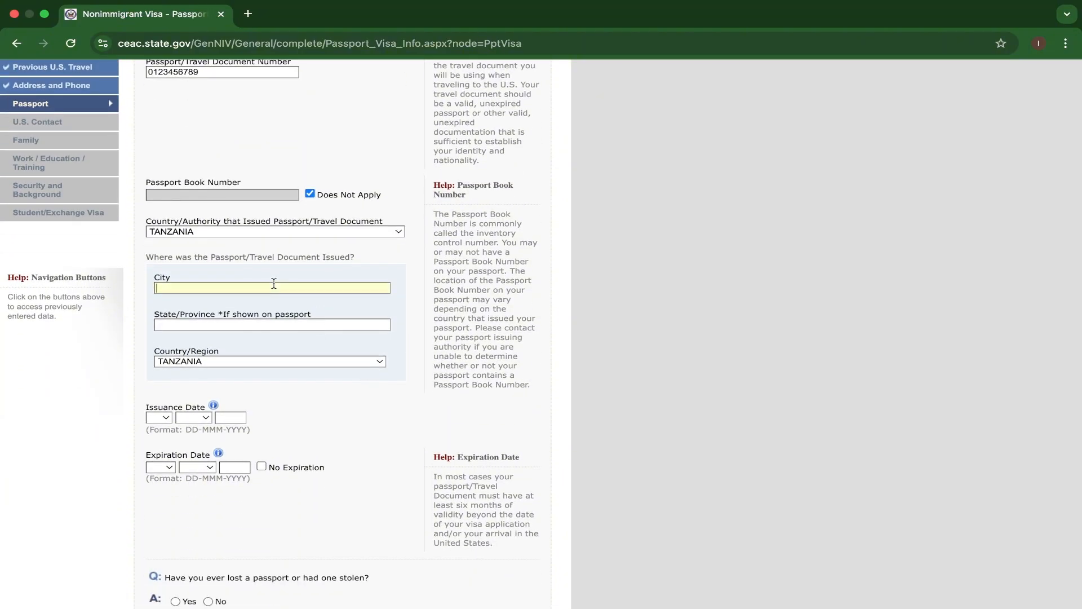
text(DAR ES SALAAM)
Set the passport's issuance date to 30-DEC-2020.
scroll(280, 305, down, 3)
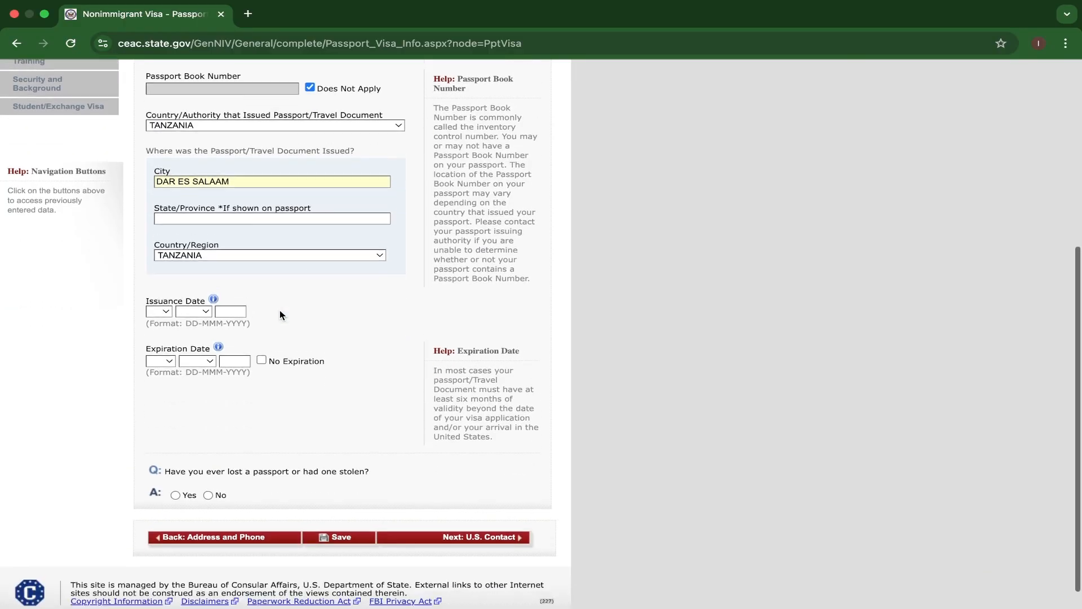
click(159, 305)
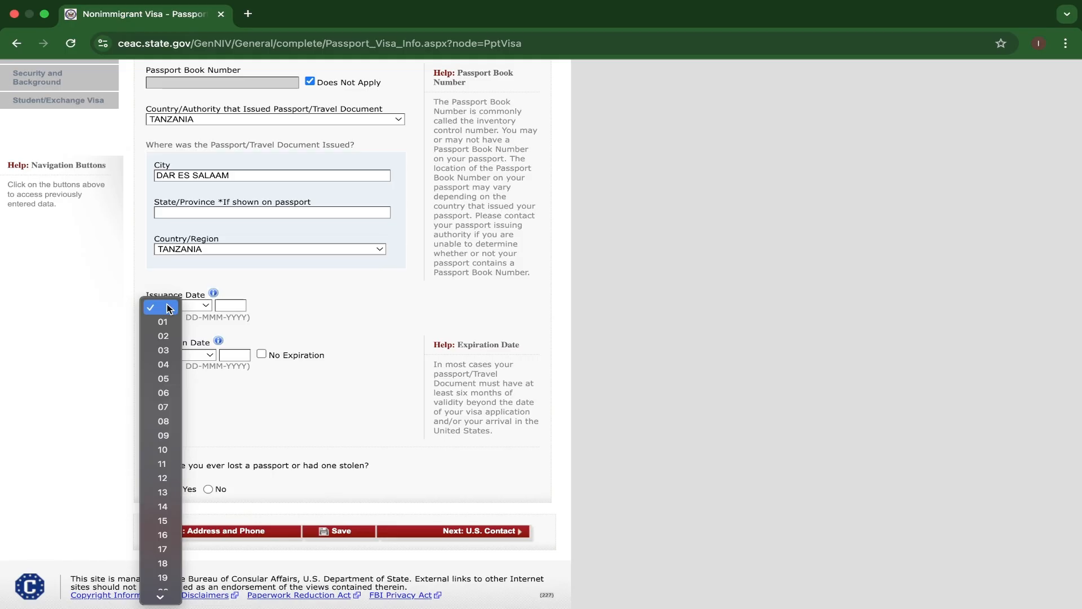
scroll(163, 586, down, 5)
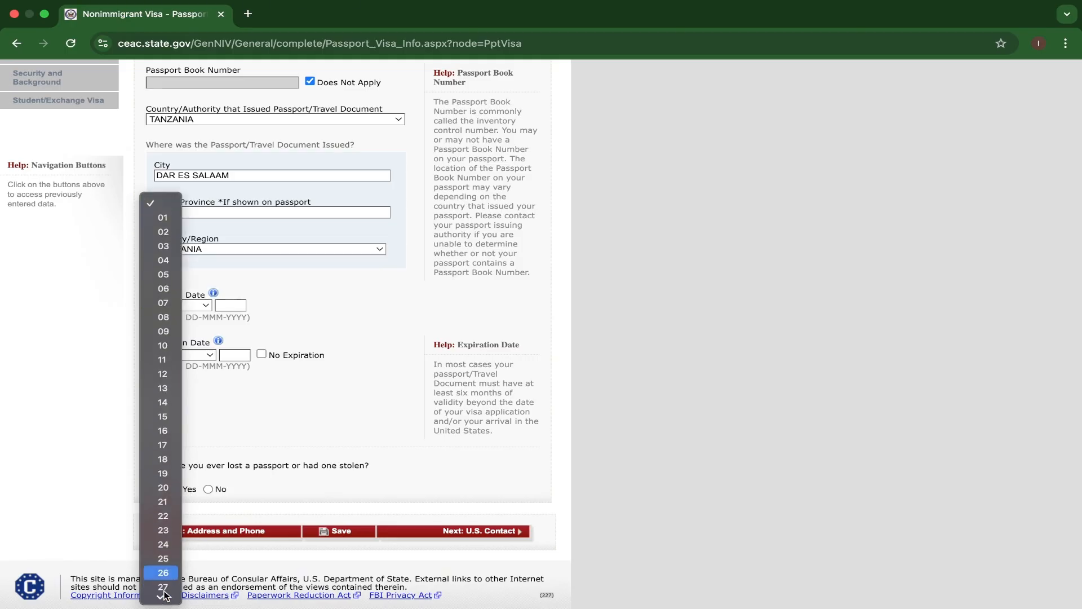
click(165, 580)
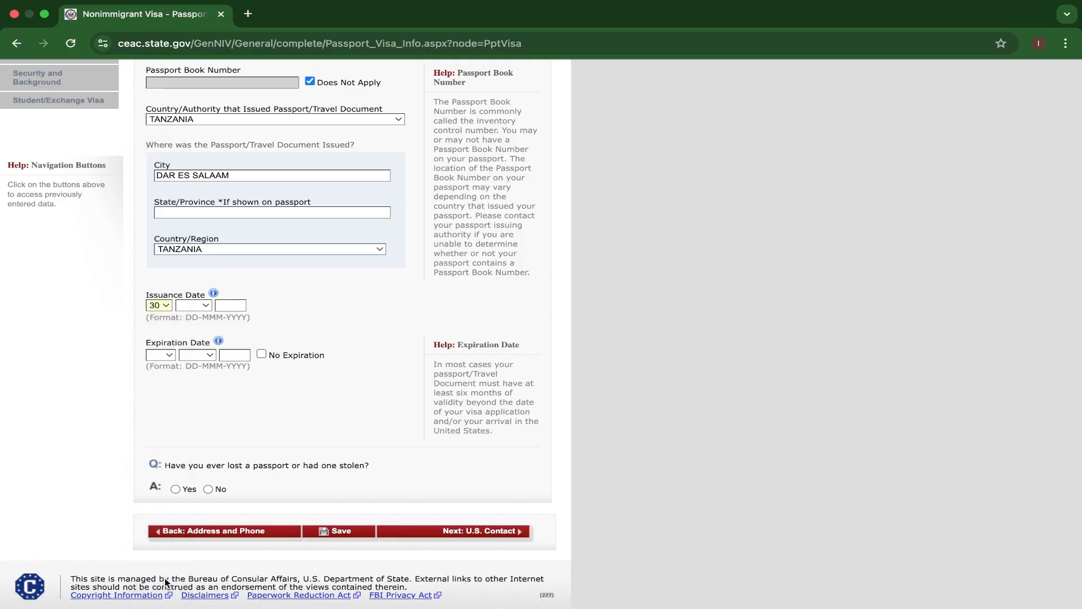
click(198, 306)
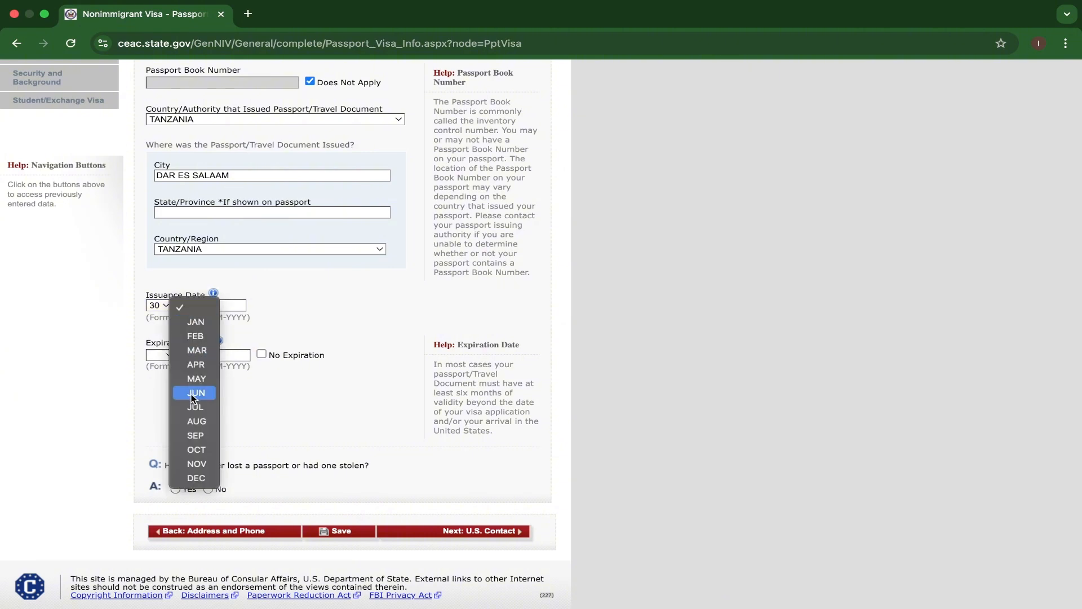
click(196, 478)
click(225, 308)
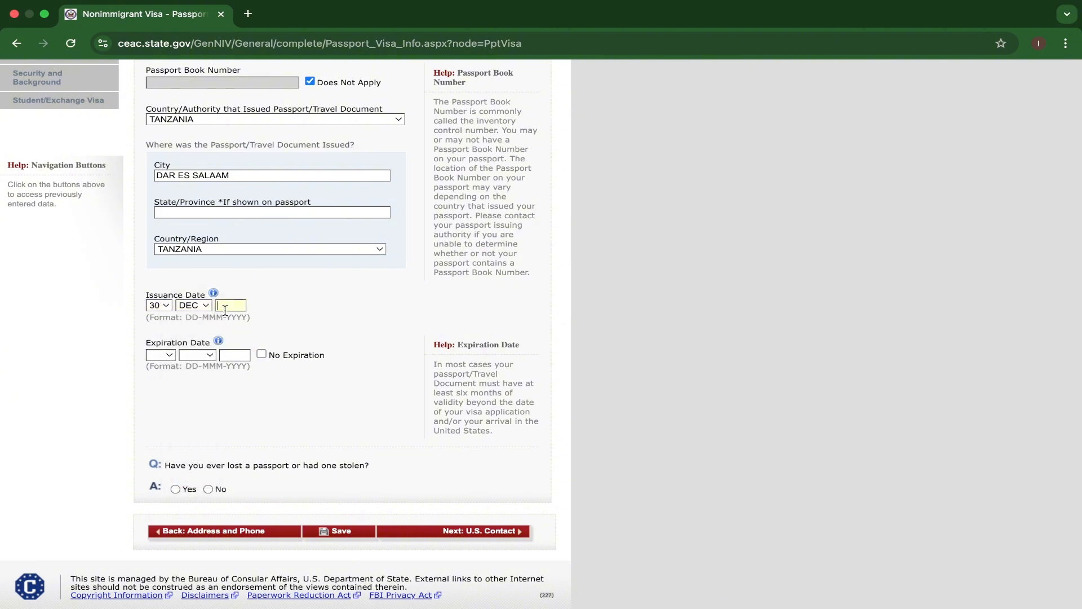
text(2020)
Set the passport's expiration date to 30-DEC-2030 and dismiss the Energy Saver notice.
click(160, 354)
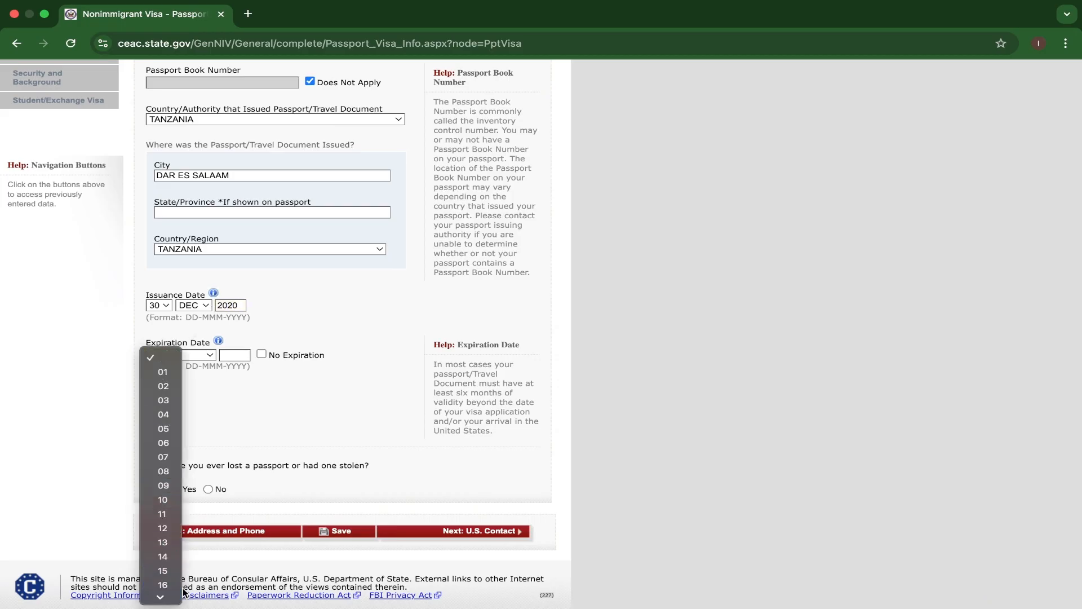
click(163, 582)
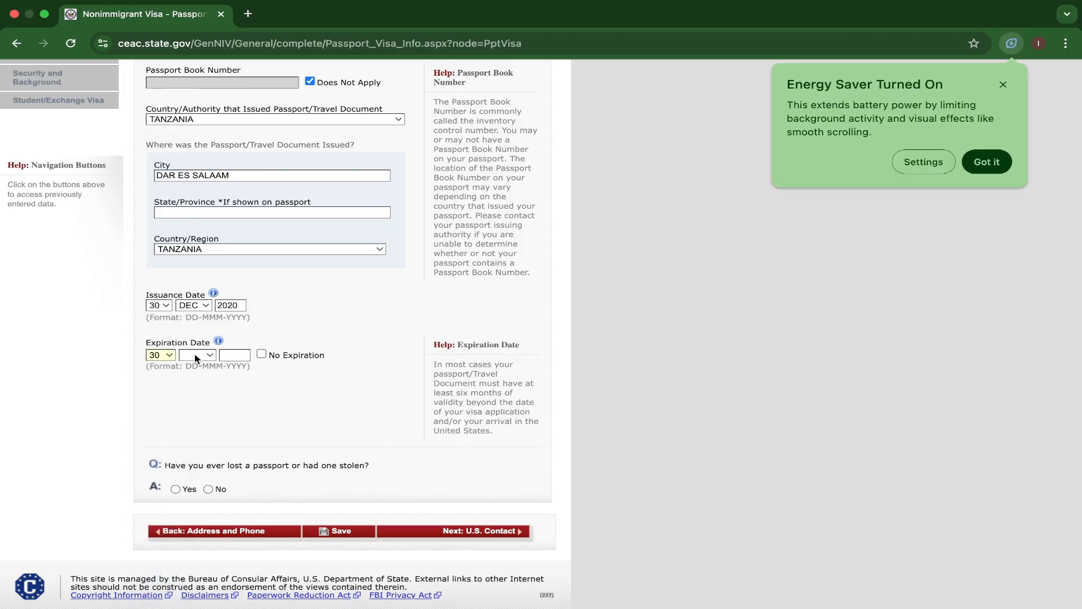
click(209, 356)
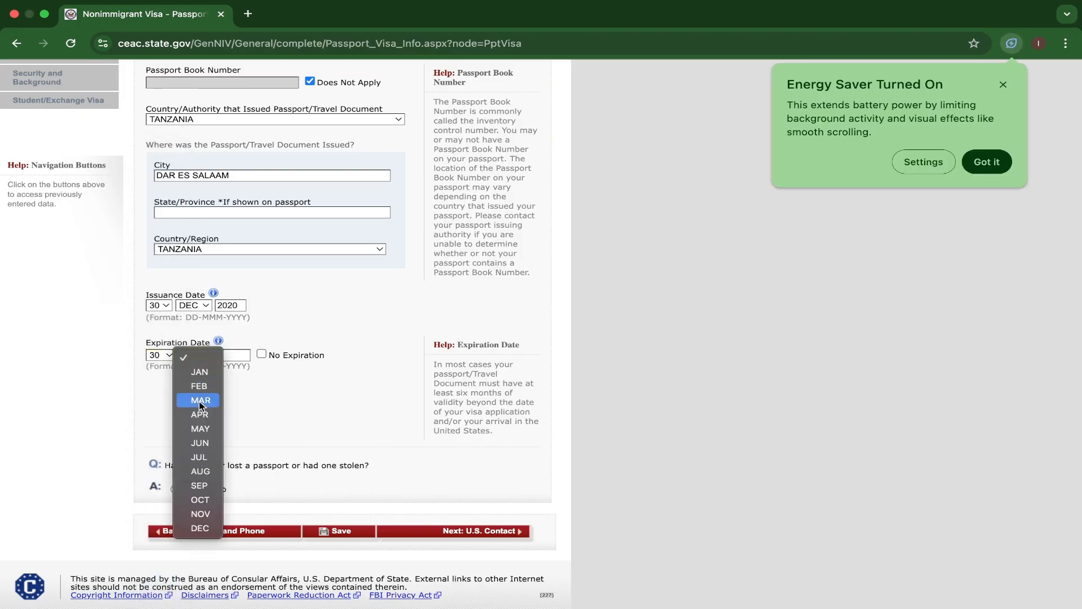
click(200, 528)
click(228, 354)
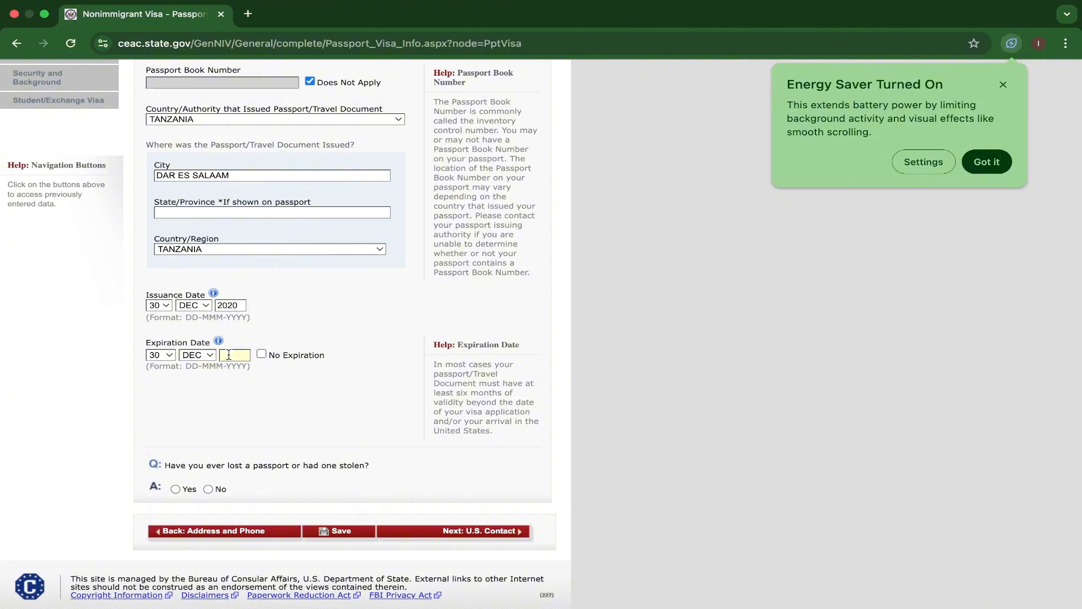
text(2030)
click(981, 165)
mouse_move(989, 6)
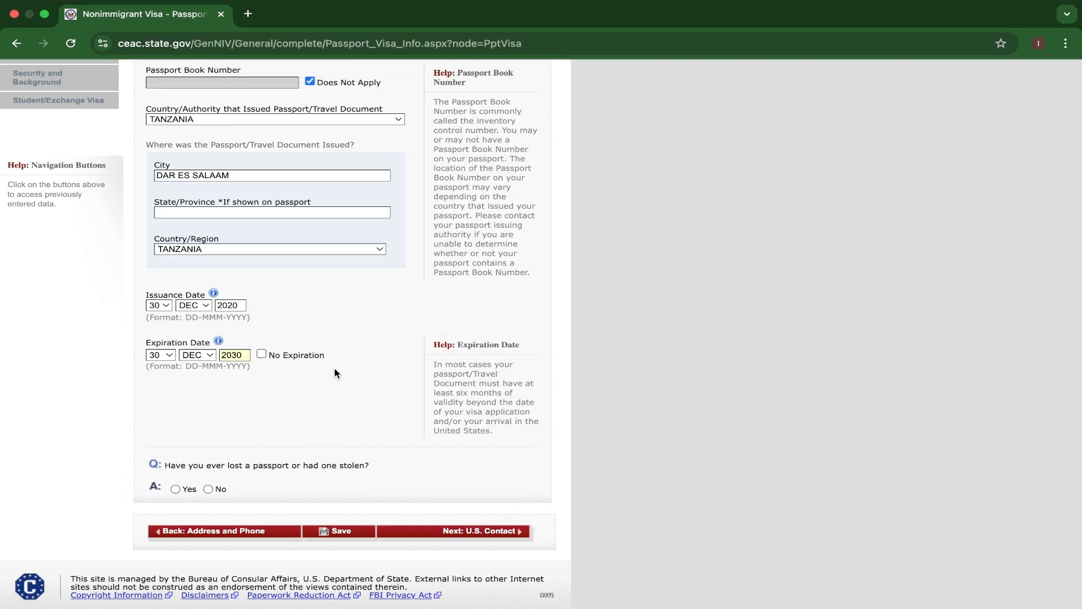
Proceed to the U.S. Contact page and mark the contact person's name as Do Not Know.
scroll(333, 372, down, 1)
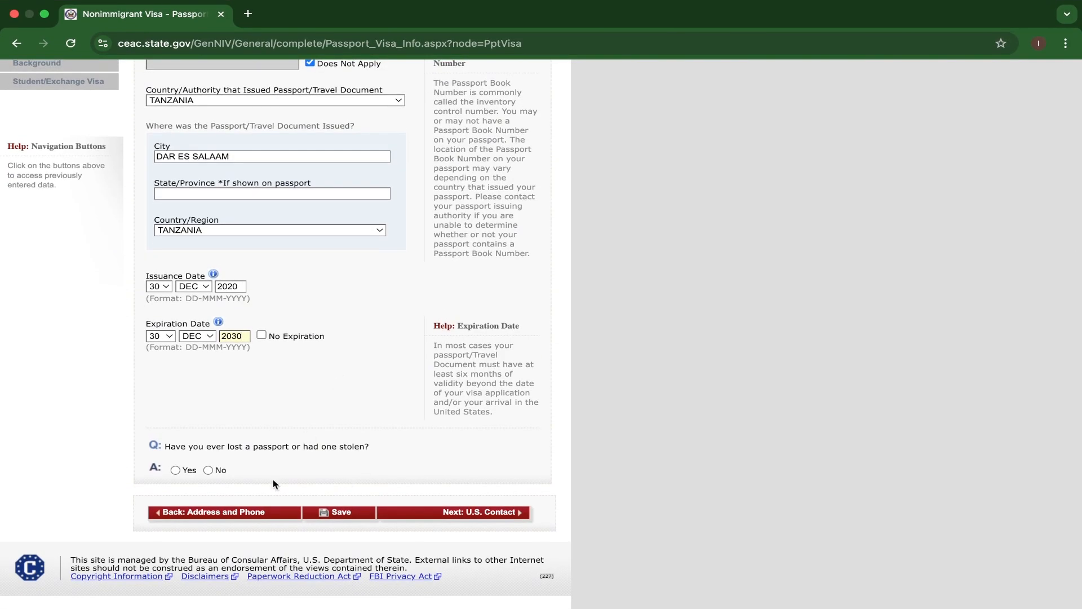
click(470, 512)
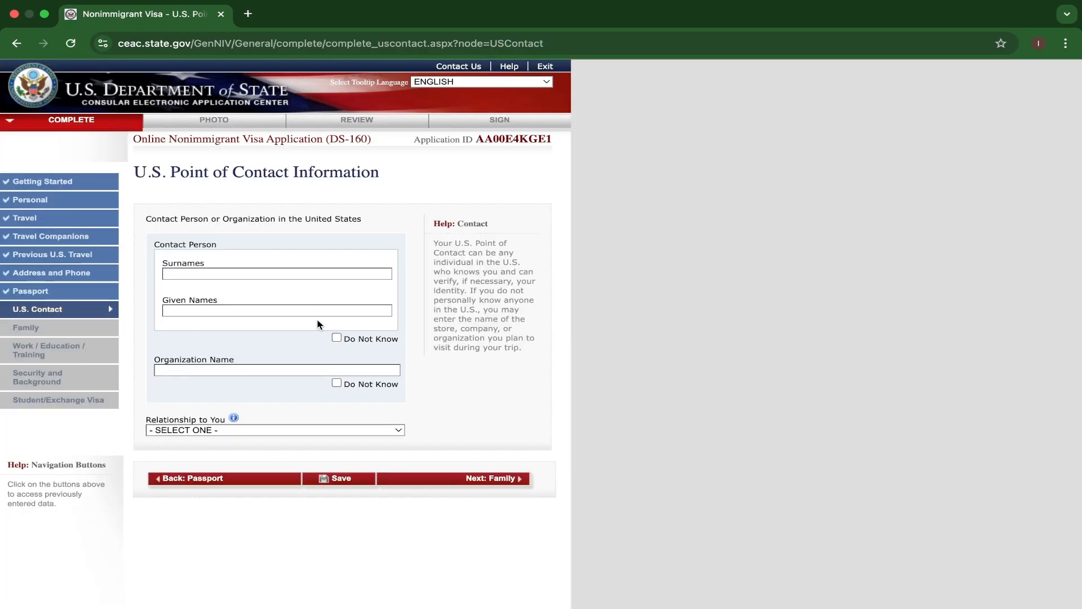
click(337, 337)
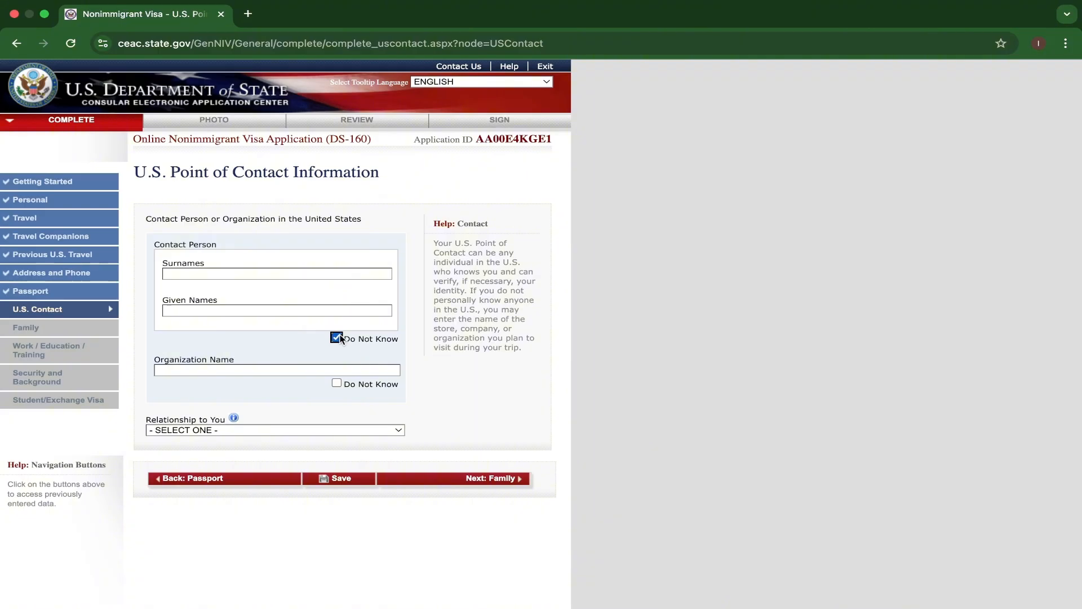
Enter BOWLING GREEN STATE UNIVERSITY as the organization name of the U.S. point of contact.
click(335, 369)
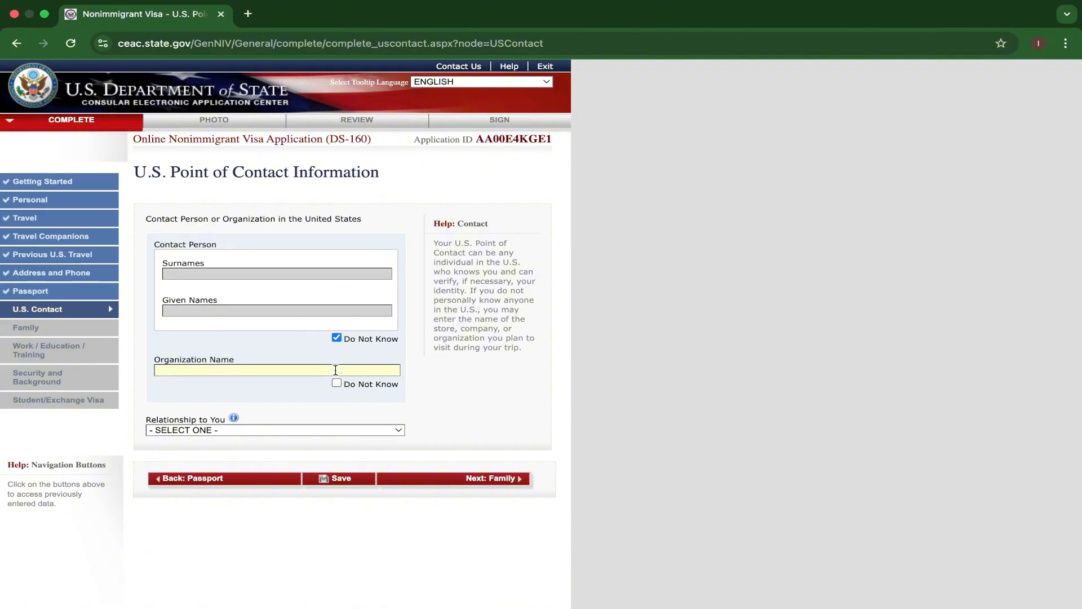
text(BOWLING GREE)
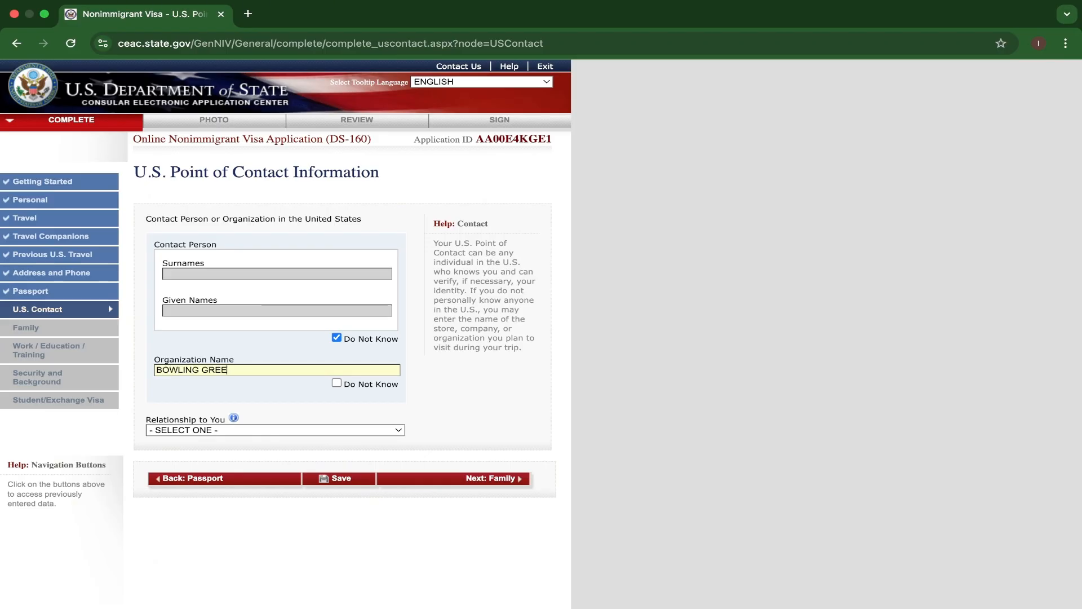
text(N STATE UNIVERSITY)
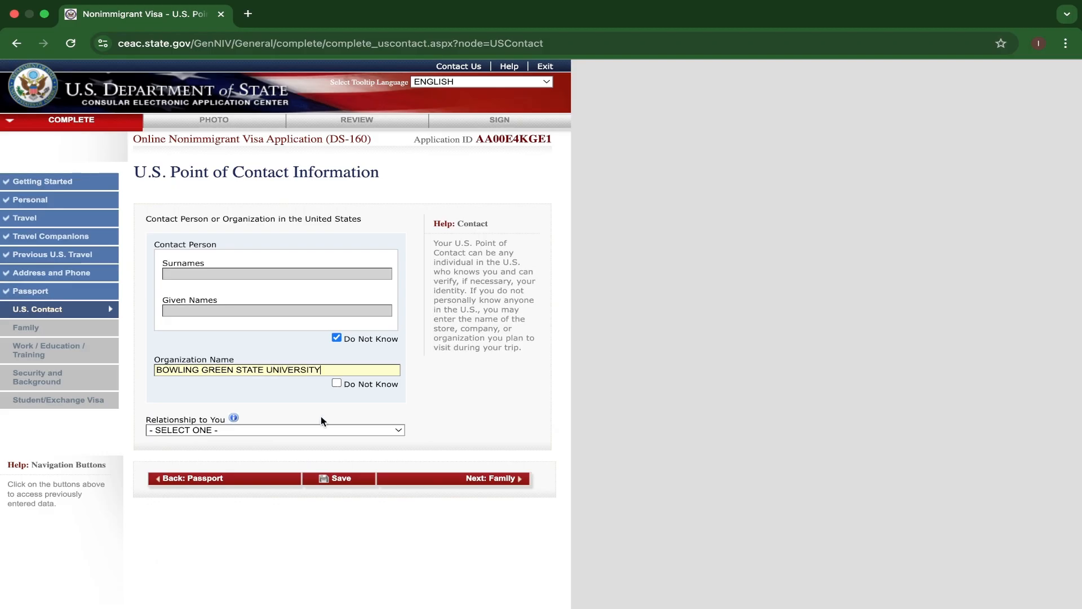
Set the point of contact's relationship to the applicant to SCHOOL OFFICIAL.
scroll(321, 420, down, 2)
click(368, 366)
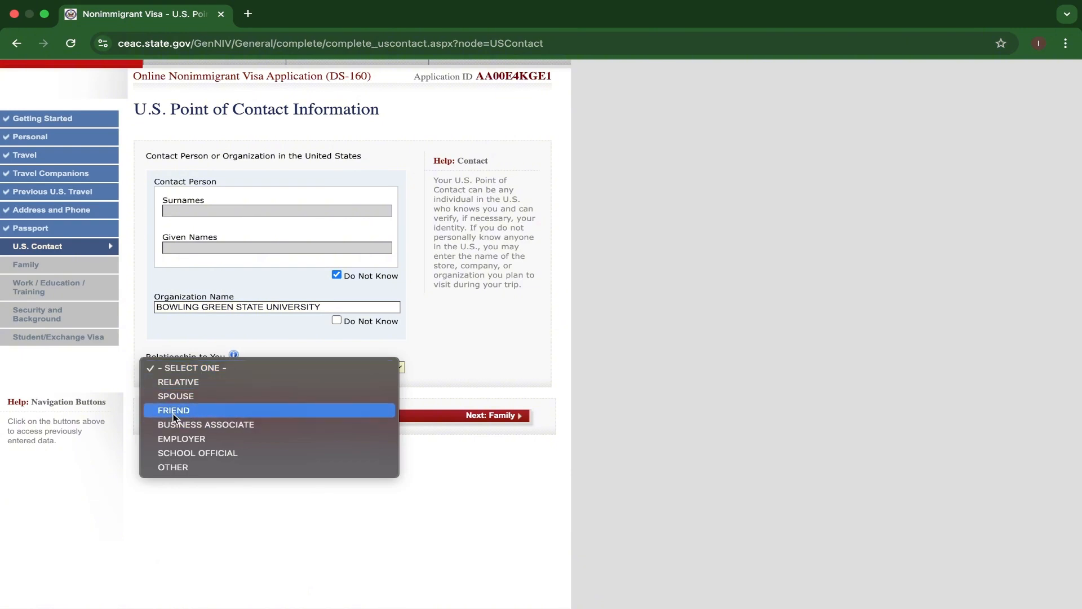
click(175, 454)
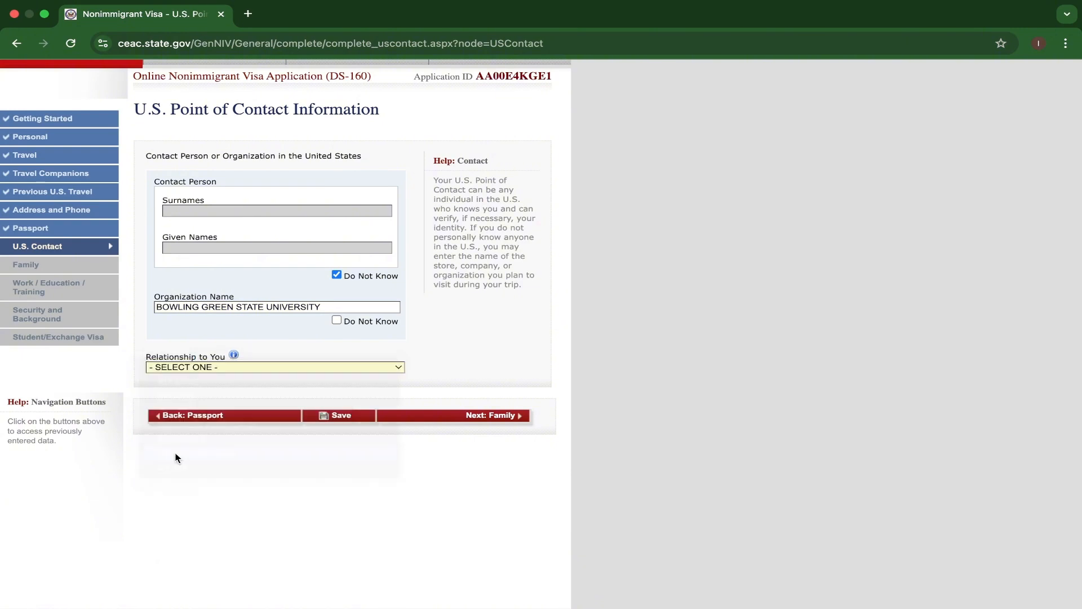
scroll(334, 384, down, 1)
scroll(340, 407, down, 6)
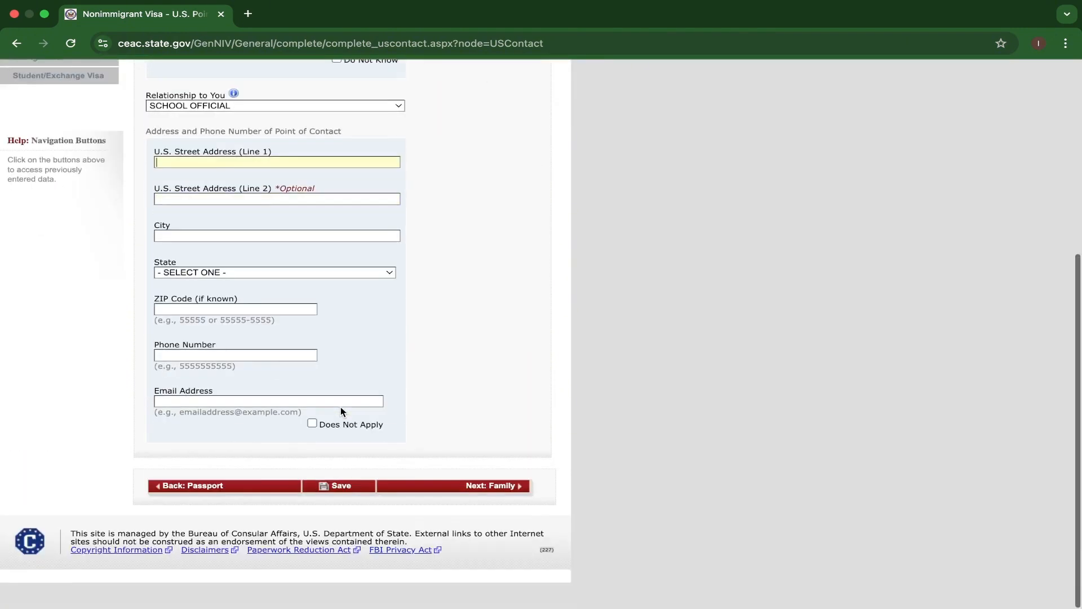
Enter the apartment complex name in line 1 of the point of contact's U.S. street address.
scroll(341, 407, up, 6)
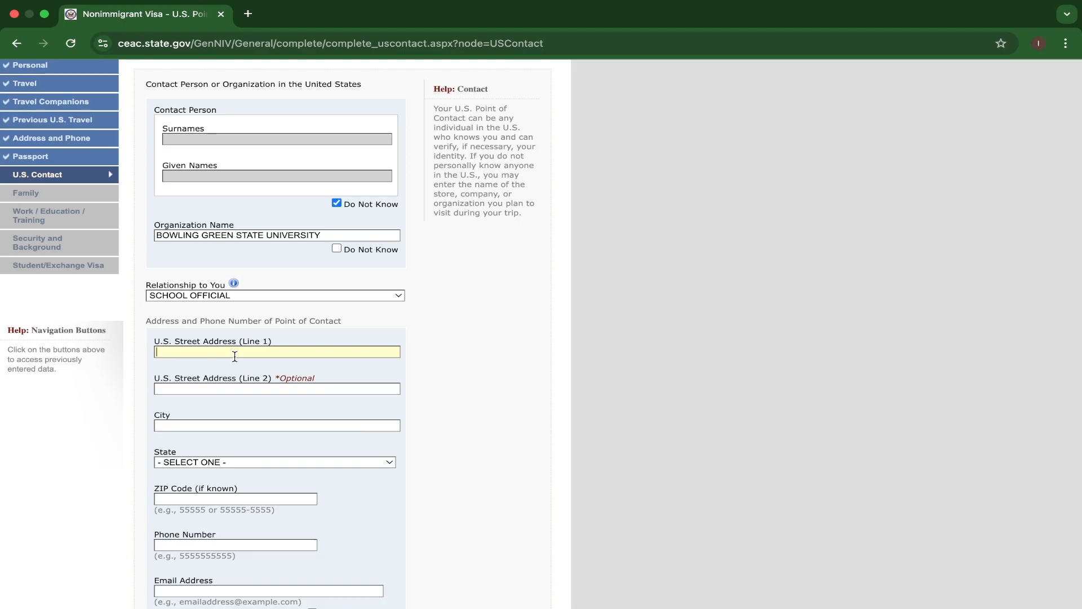
text(FALCON LANDING APART)
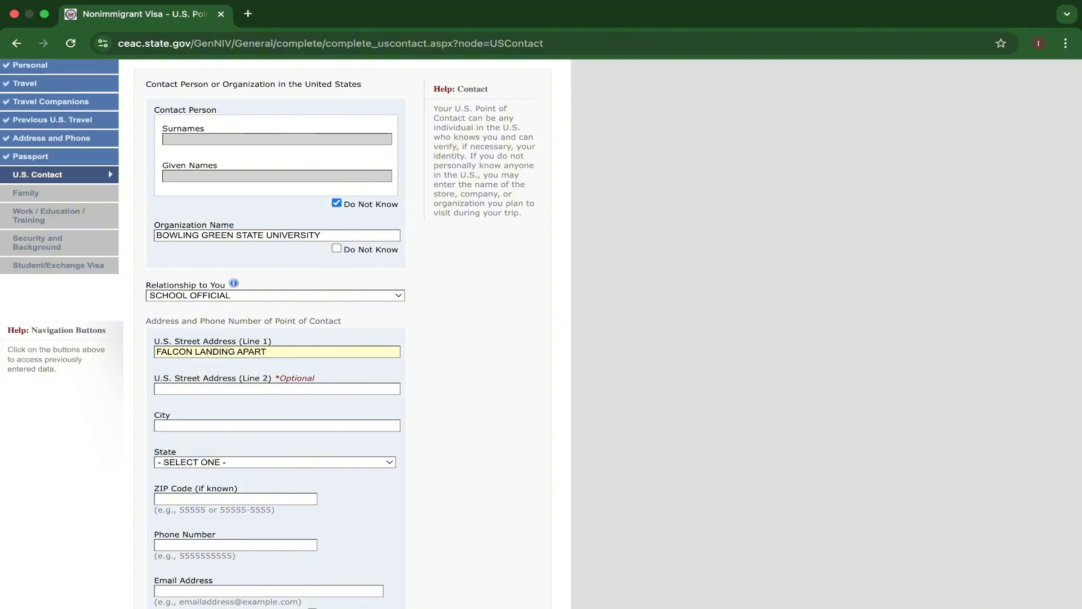
text(MENT)
text(S)
text(1515)
text( E.)
text( WOOSTE)
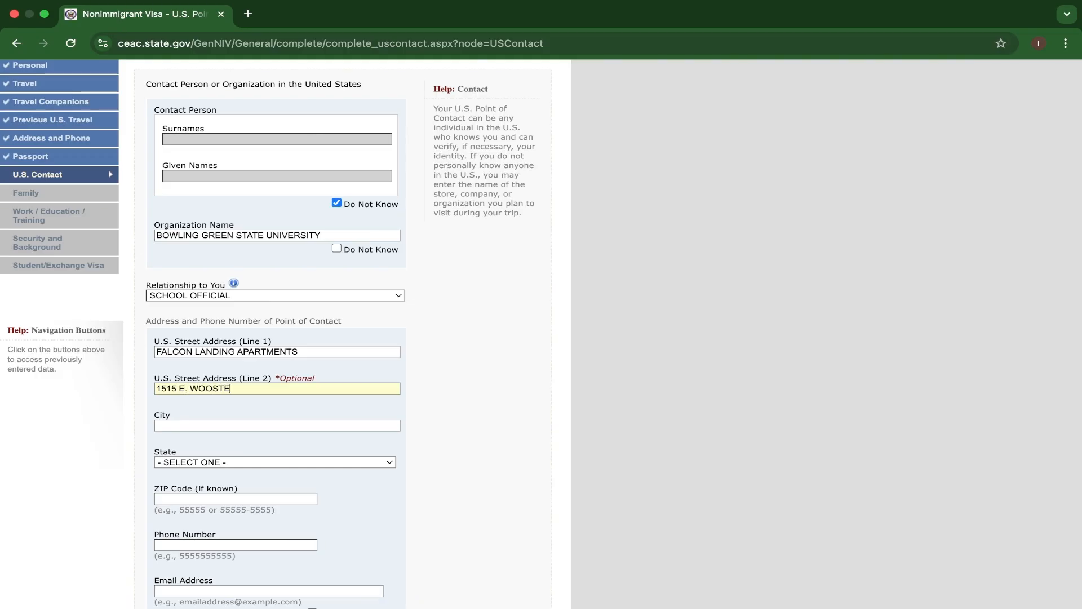
text(R)
text( ST)
text(BOWL)
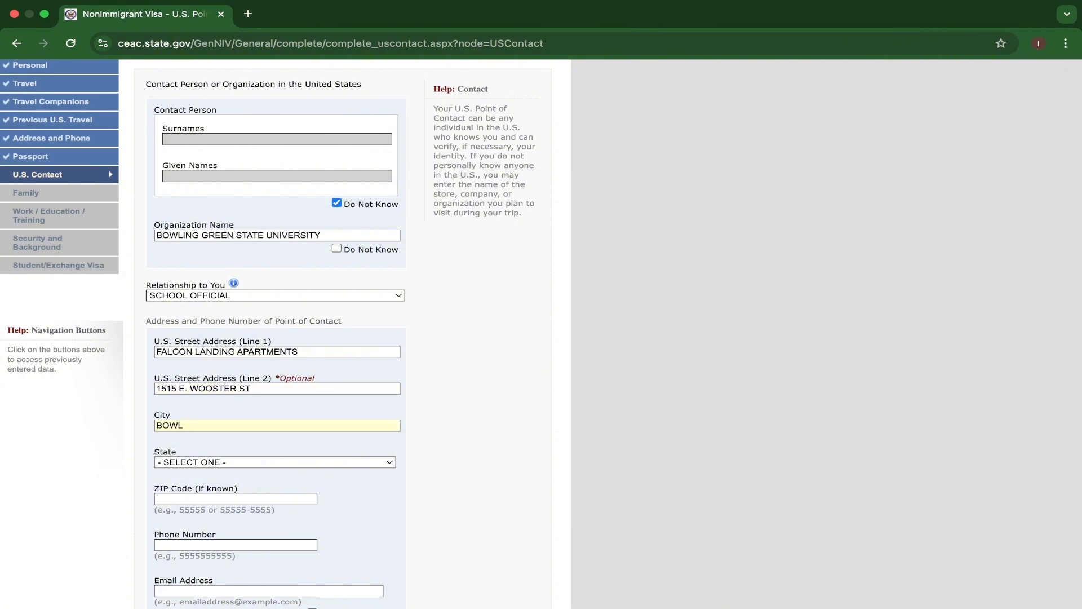
text(ING GREEN)
Set the point of contact's city to BOWLING GREEN and the state to OHIO.
scroll(215, 460, down, 1)
click(236, 418)
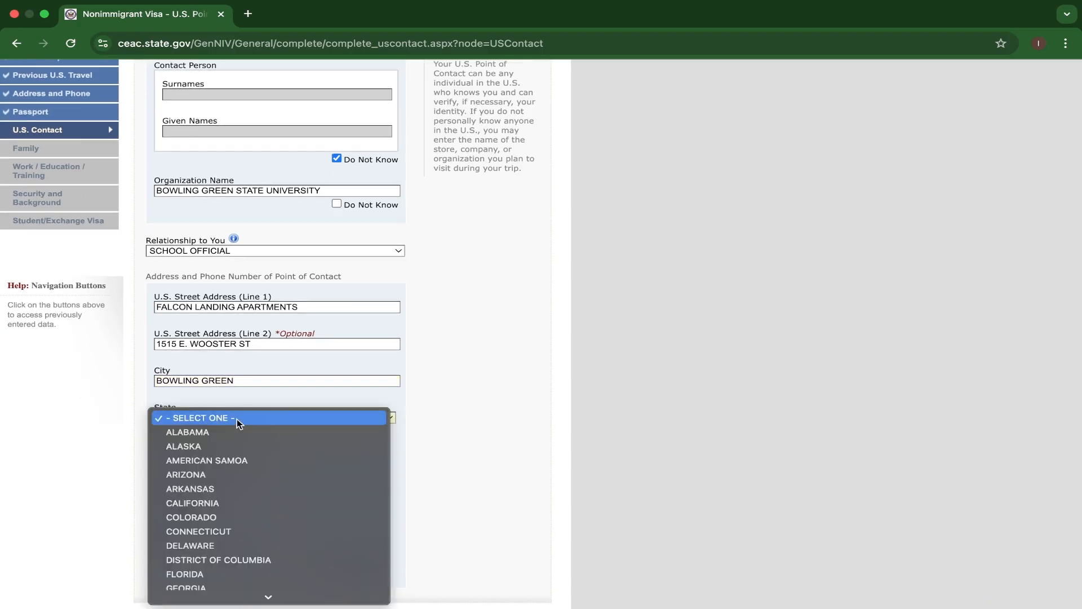
key(o)
key(Return)
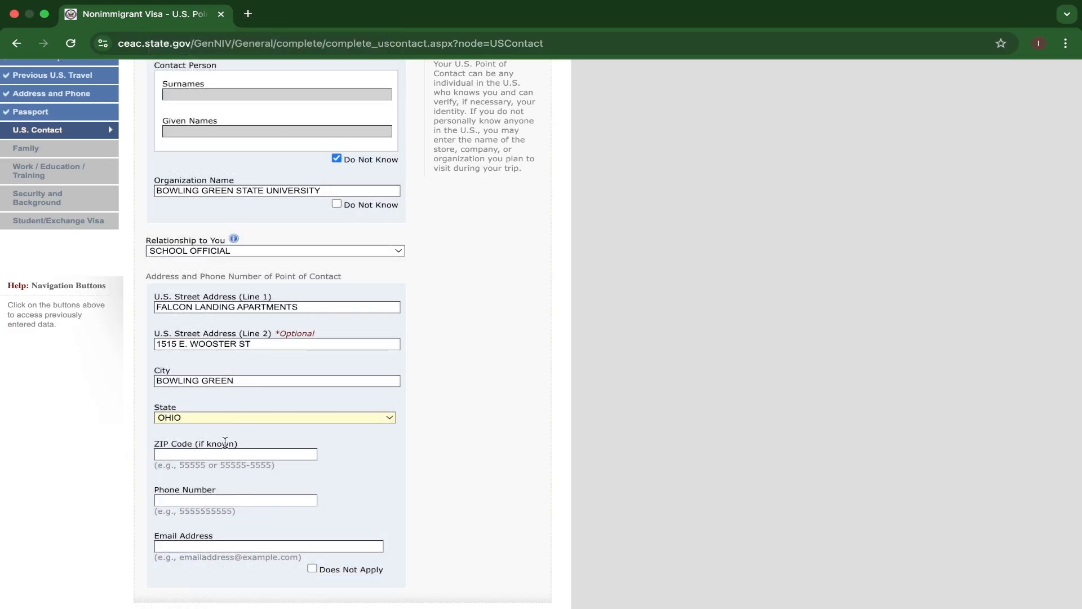
Enter the point of contact's ZIP code and phone number.
click(199, 454)
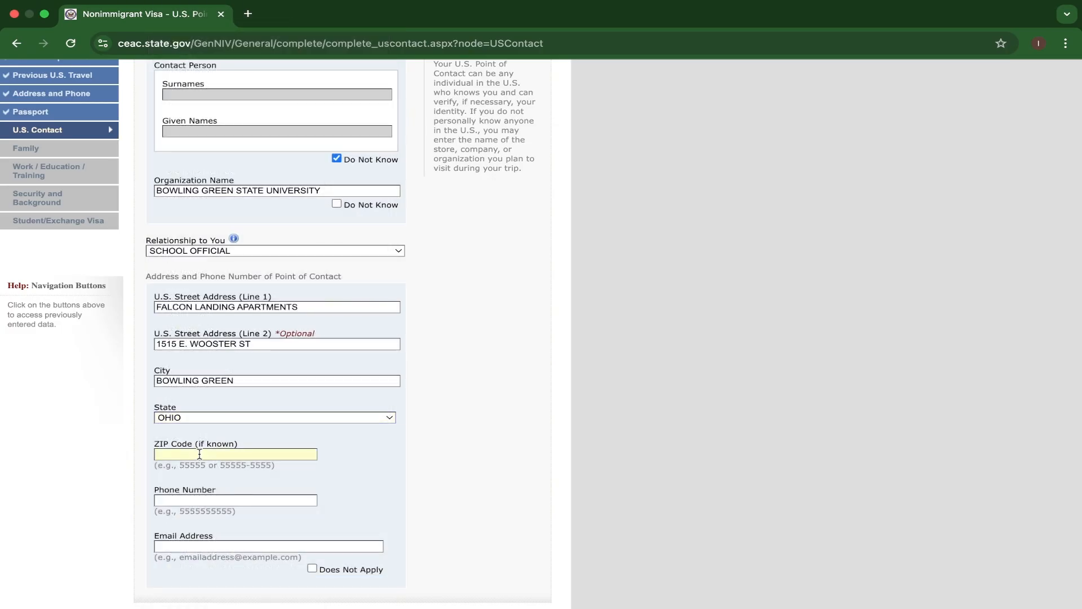
text(40403)
text(+)
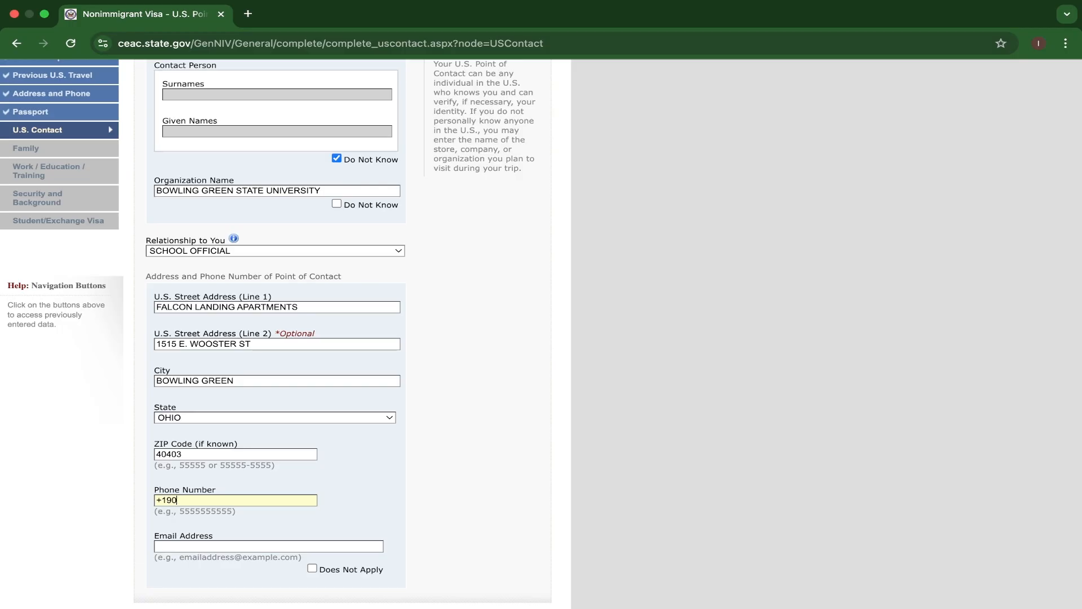
text(190100200)
text(3)
Fill in the point of contact's email address.
scroll(232, 458, down, 3)
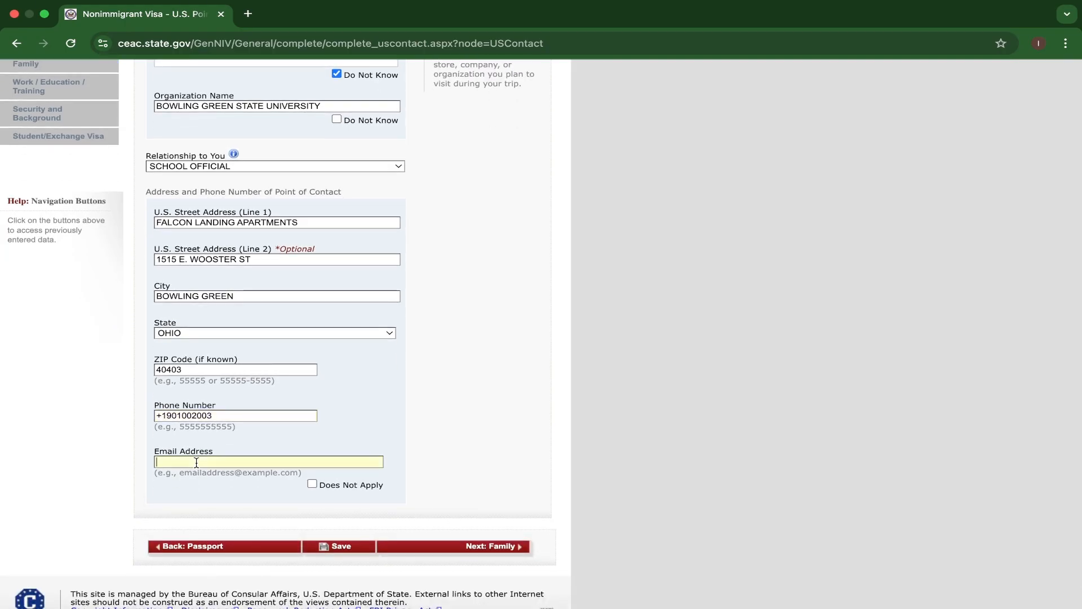
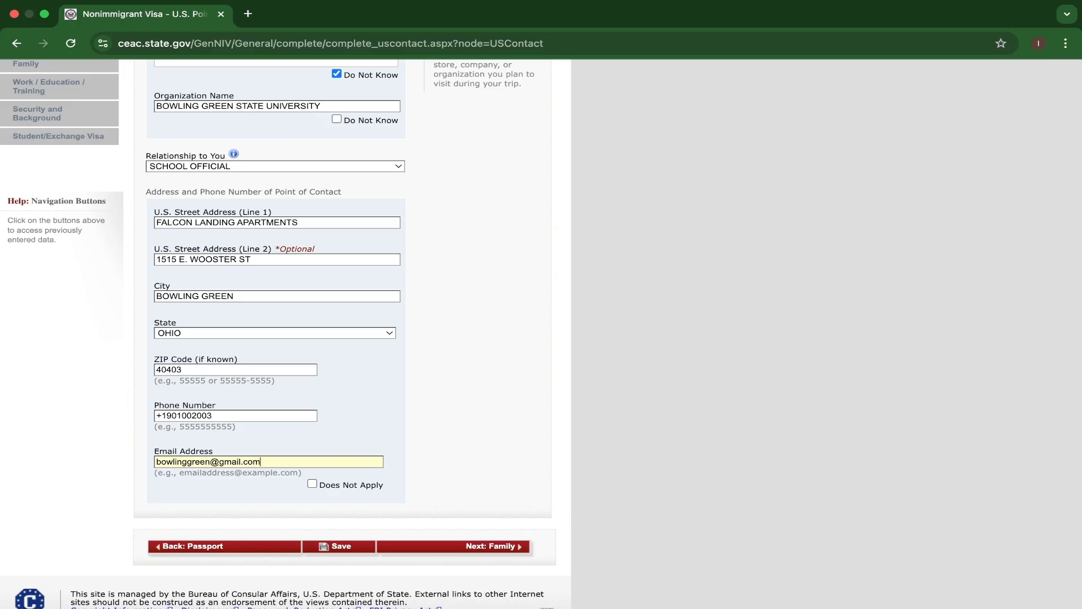
Save the application and accept the browser's offer to store the contact address.
scroll(299, 519, down, 1)
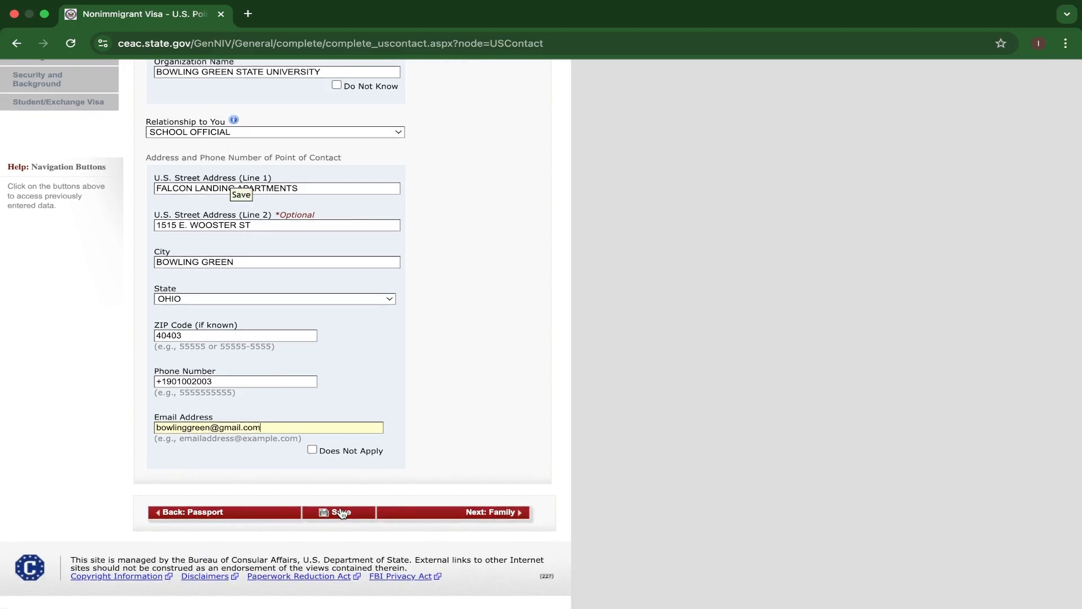
click(341, 512)
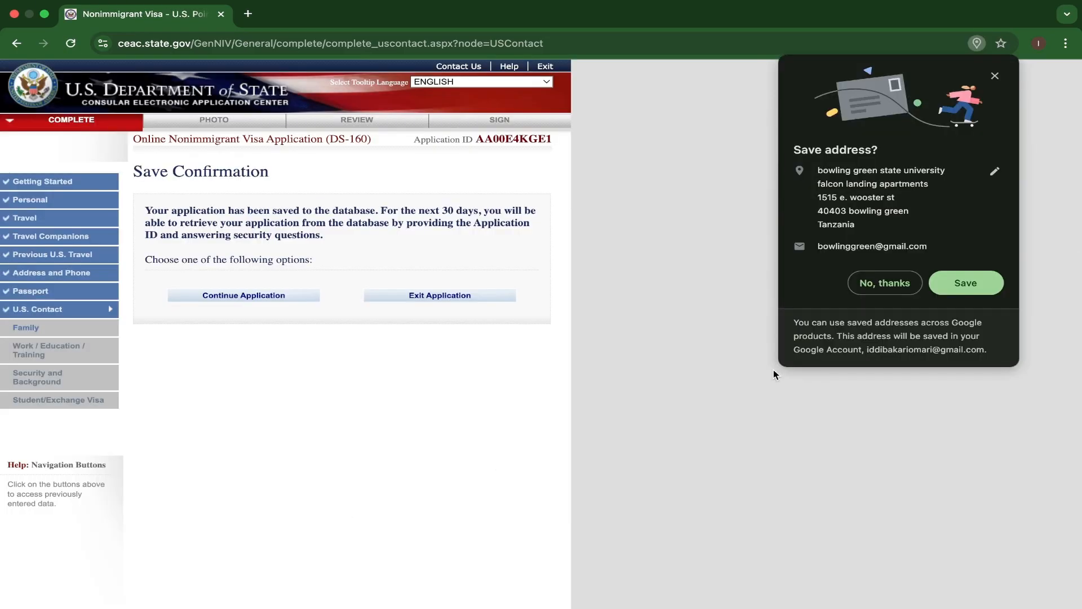
click(959, 289)
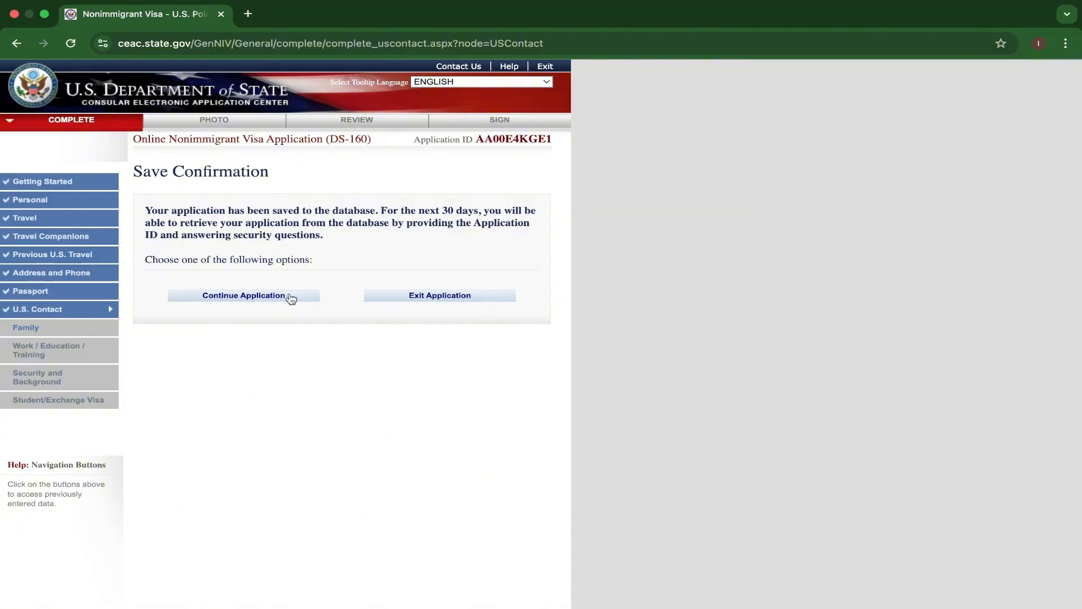
Continue the saved application and proceed from U.S. Contact to the Family page.
click(282, 299)
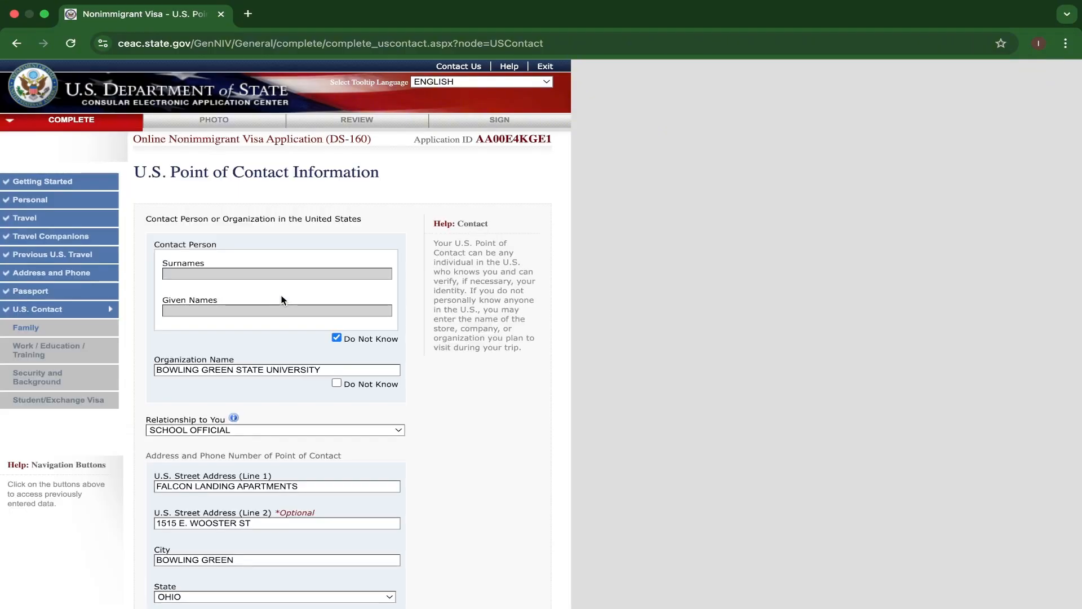
scroll(462, 393, down, 5)
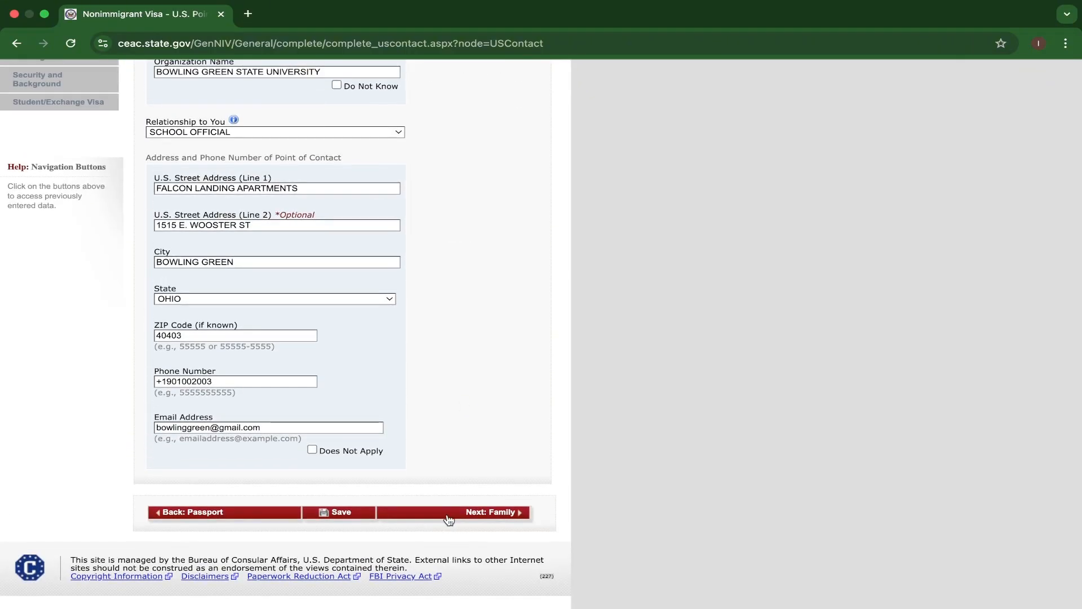
click(450, 517)
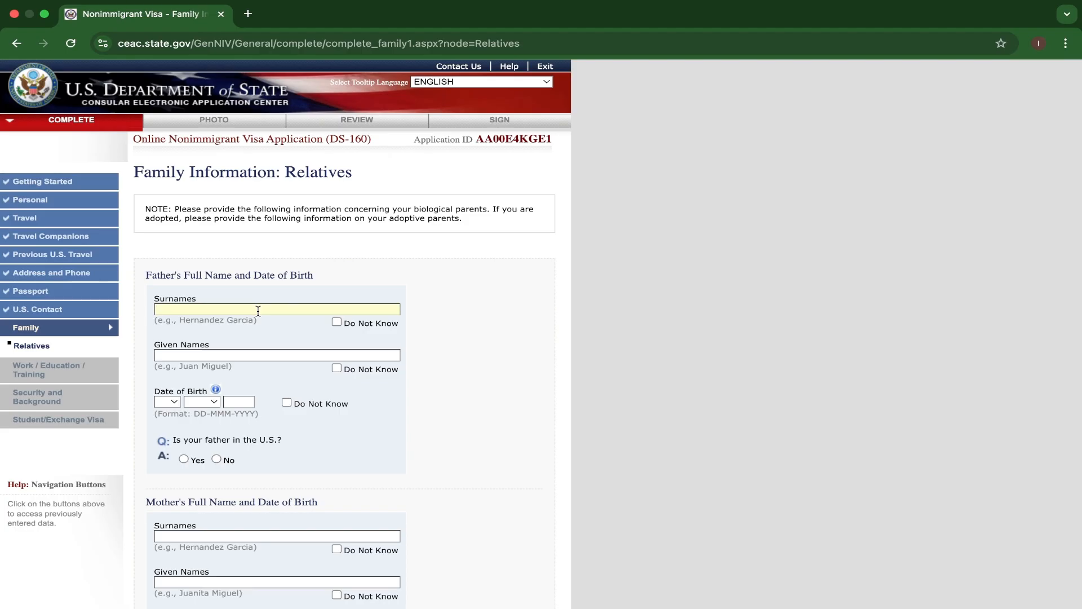
Fill in the father's surname and given name in the relatives section.
text(TRA)
text(VELLER)
text(JO)
text(HNSON)
Enter the father's date of birth and answer No to whether he is in the U.S.
scroll(170, 364, down, 1)
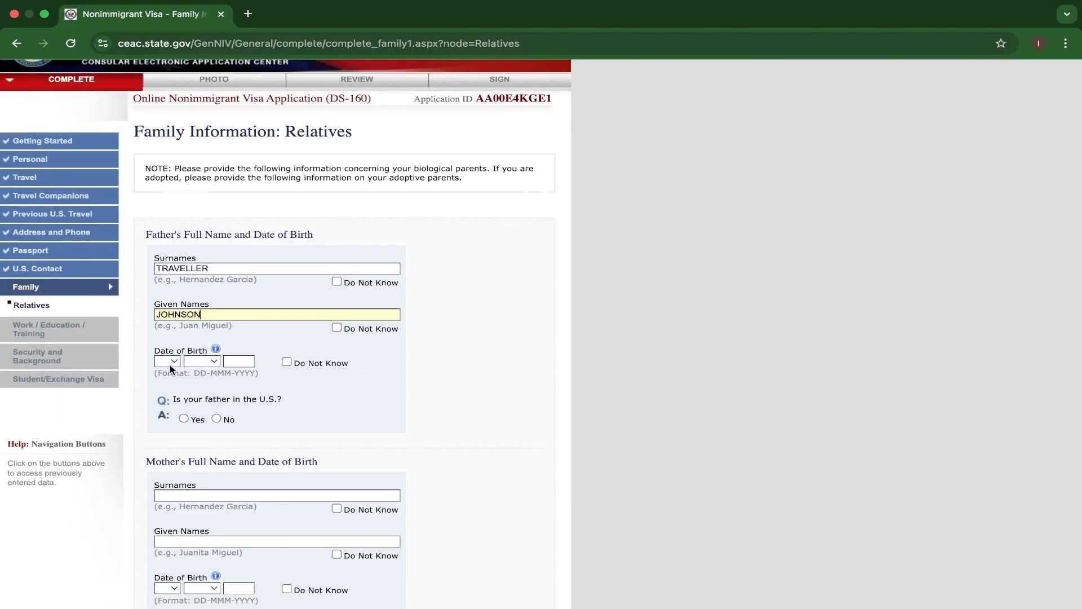
click(168, 361)
click(170, 377)
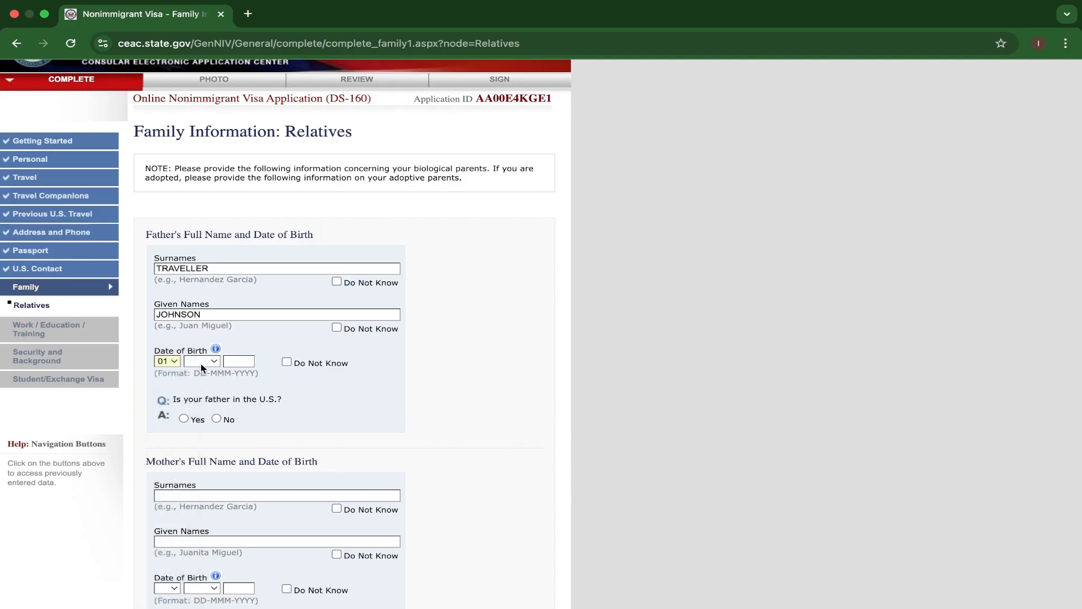
click(201, 361)
click(200, 379)
click(233, 362)
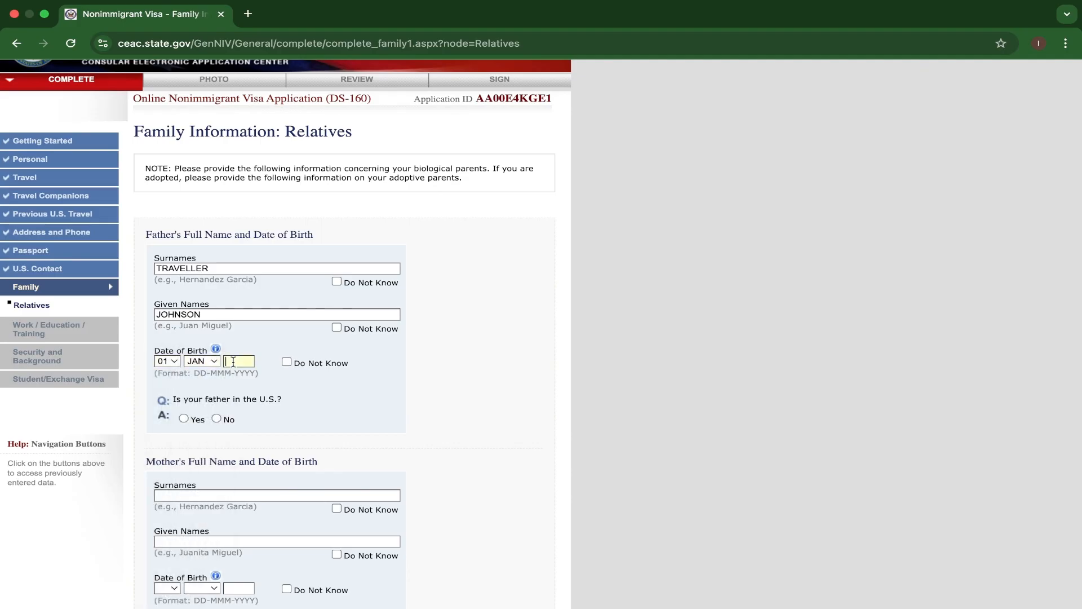
text(1960)
click(216, 418)
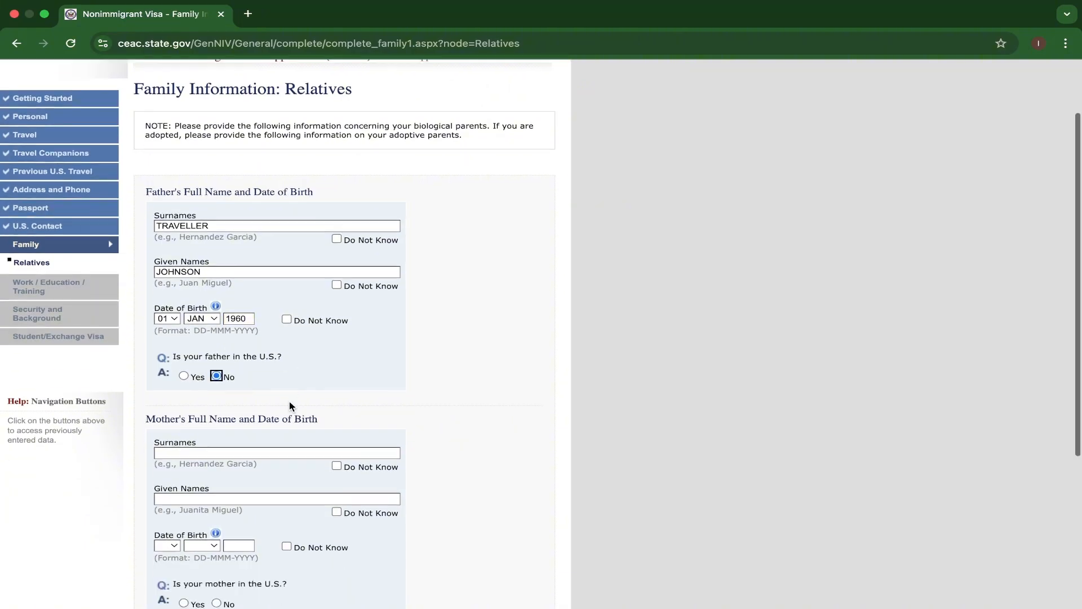
Fill in the mother's surname and given name.
scroll(224, 482, down, 3)
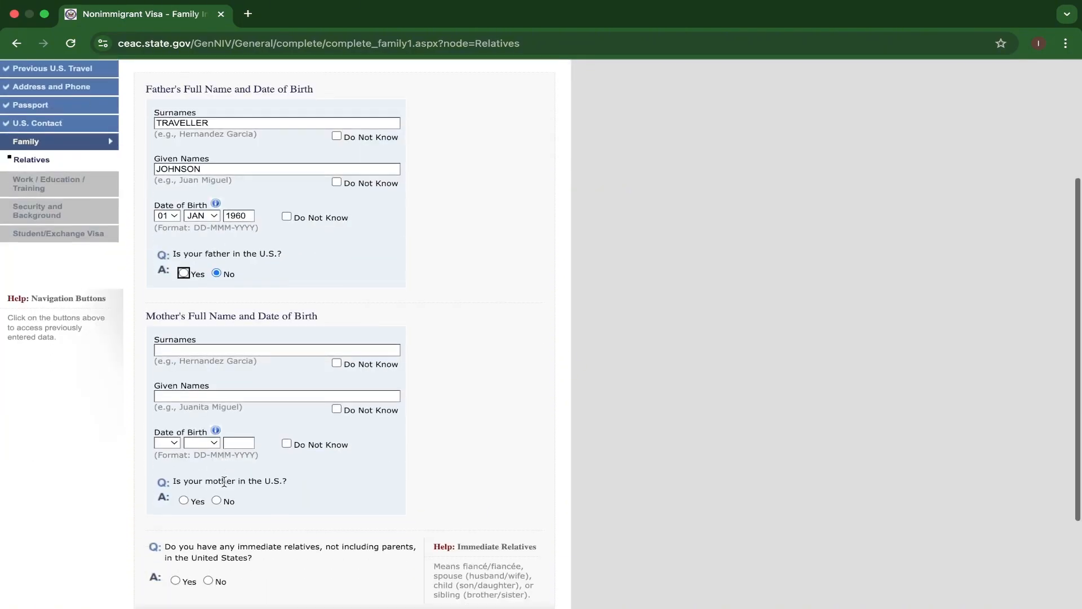
click(188, 349)
text(TRAVE)
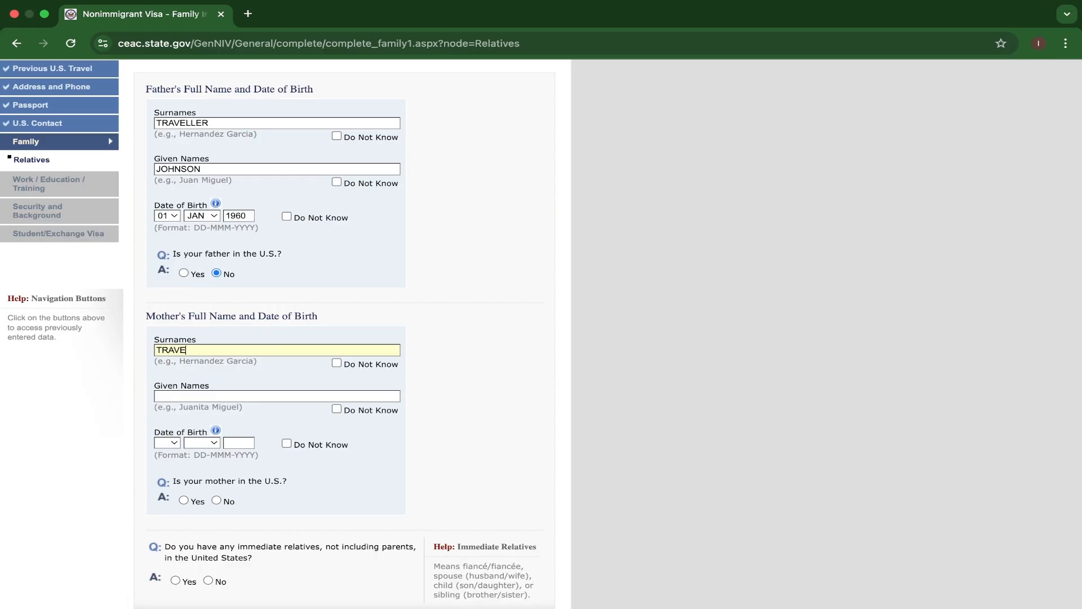
text(LLER)
click(175, 397)
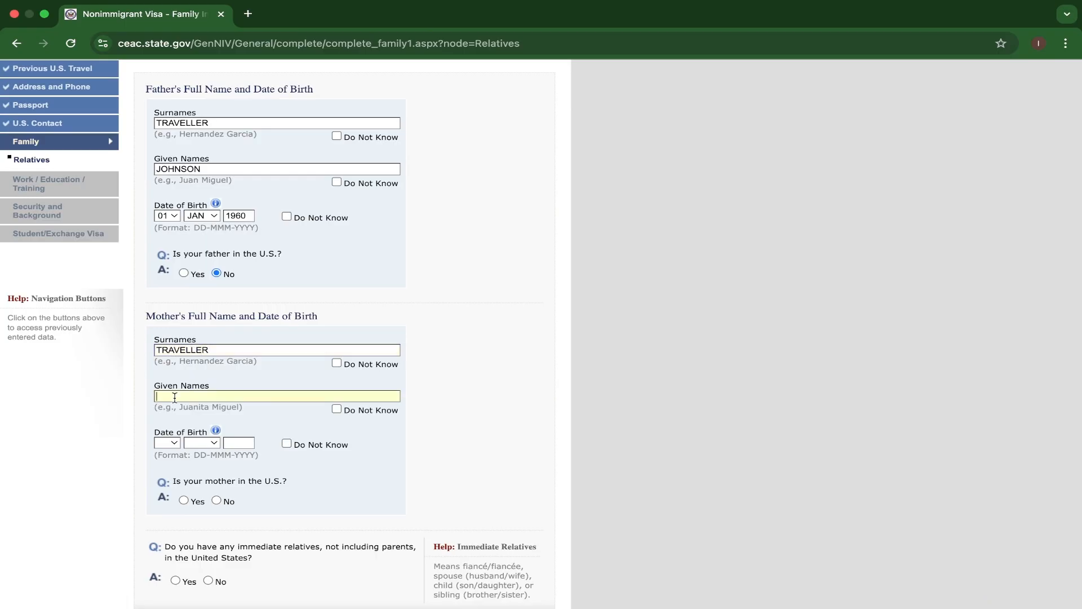
text(JANETH)
Enter the mother's date of birth and answer No to whether she is in the U.S.
scroll(170, 409, down, 1)
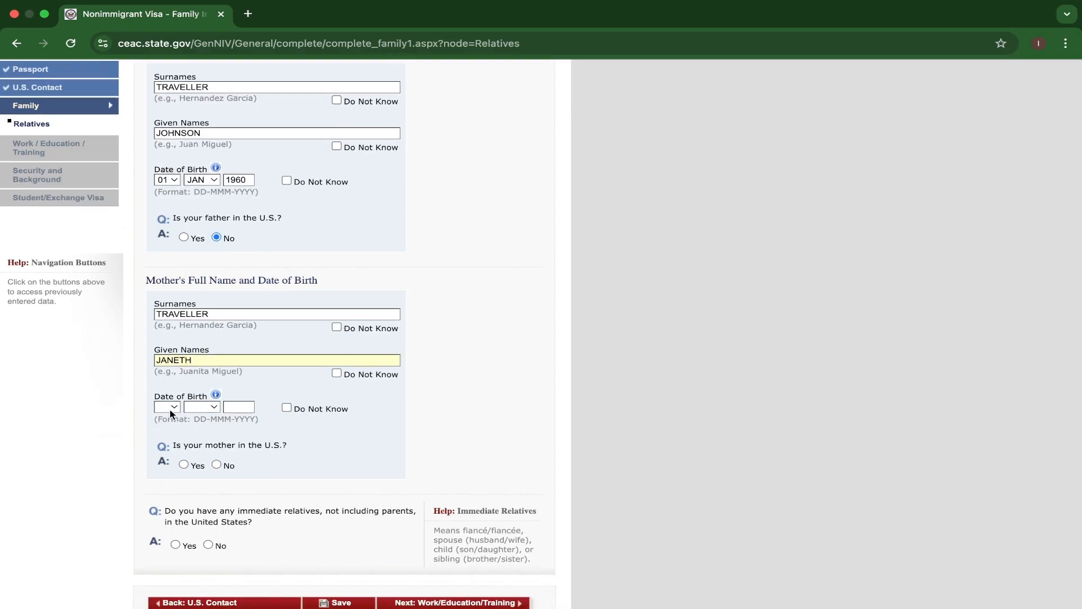
click(170, 409)
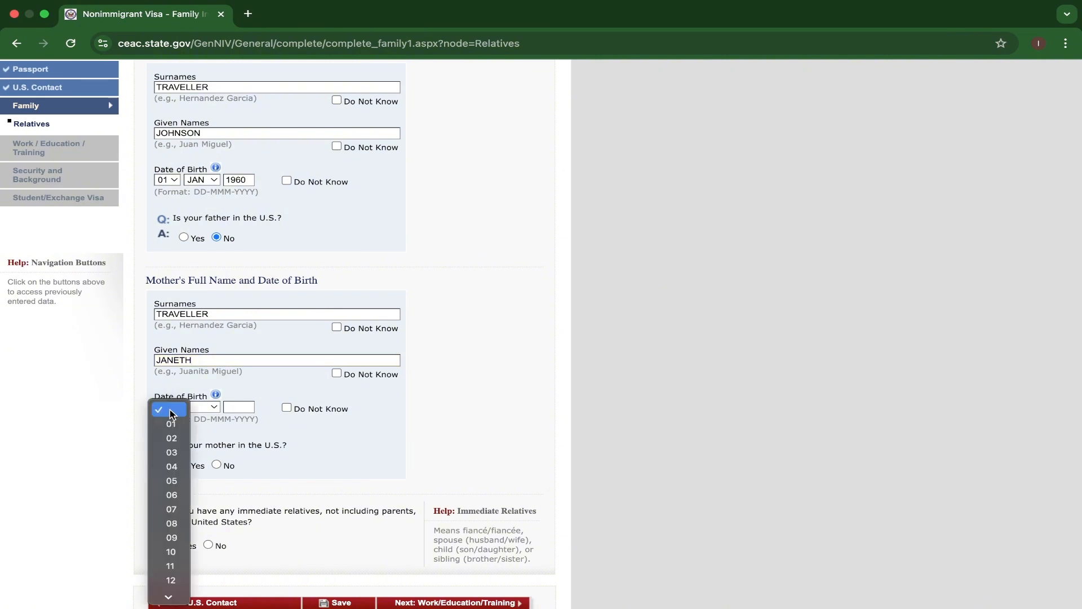
click(169, 424)
click(201, 407)
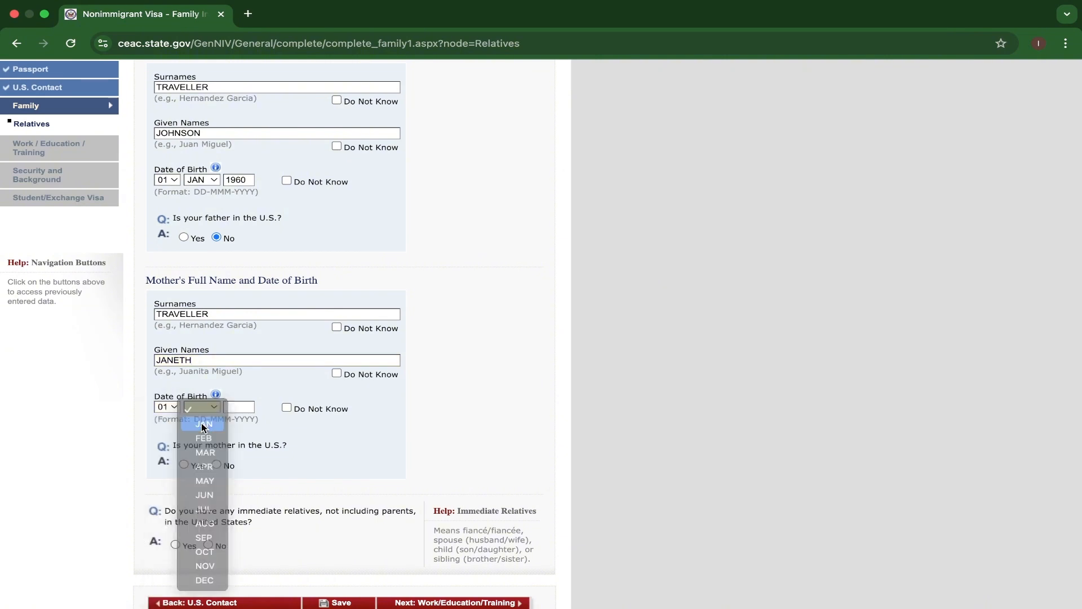
click(203, 423)
key(Tab)
text(1)
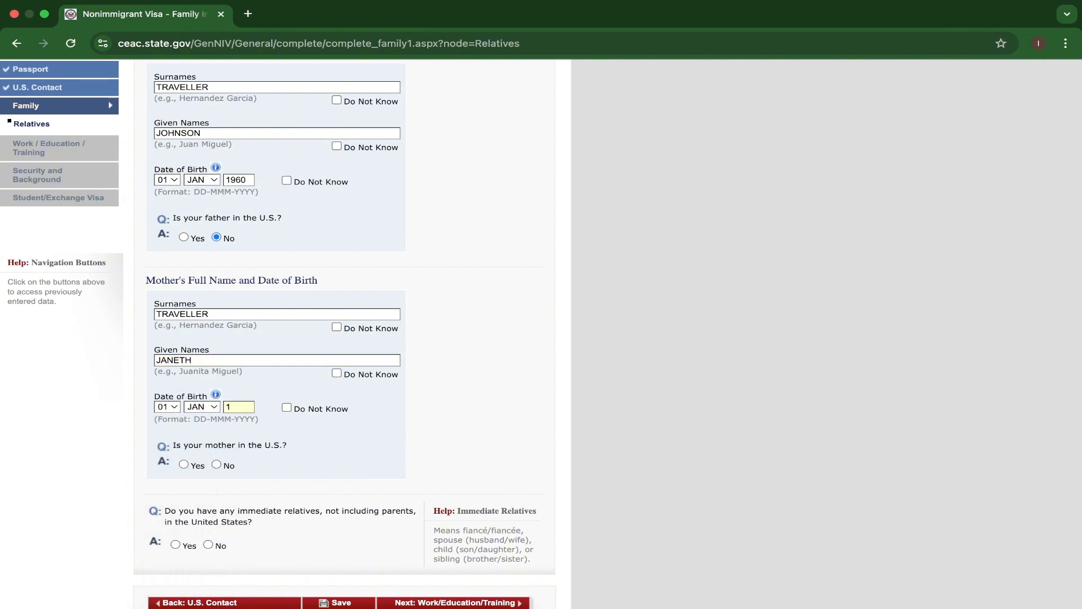
text(965)
scroll(242, 427, down, 1)
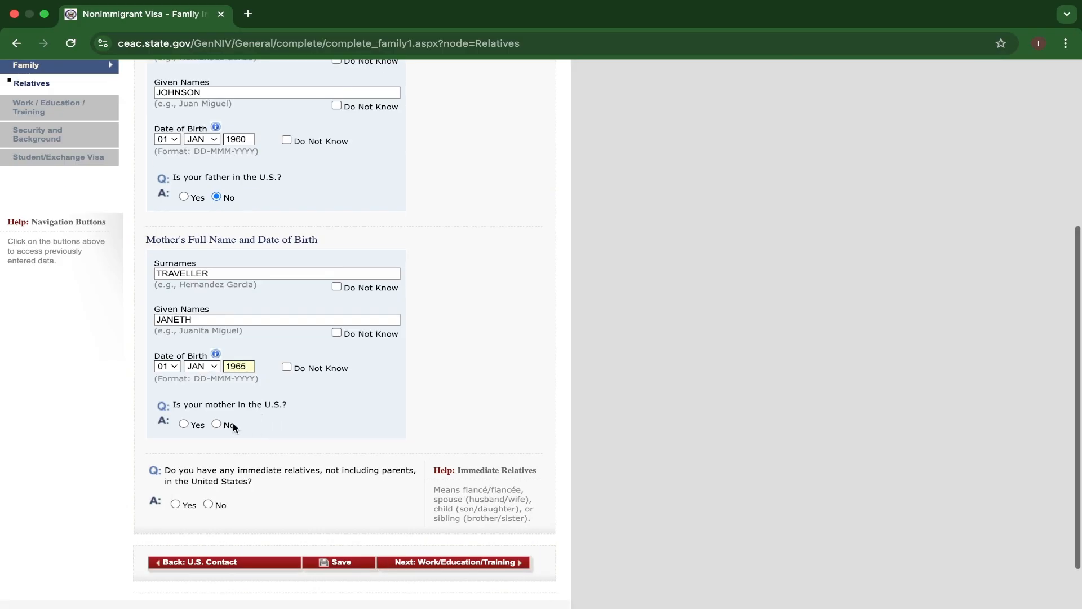
click(231, 422)
Answer No to having immediate relatives in the United States and try to save the page and move on.
scroll(225, 471, down, 1)
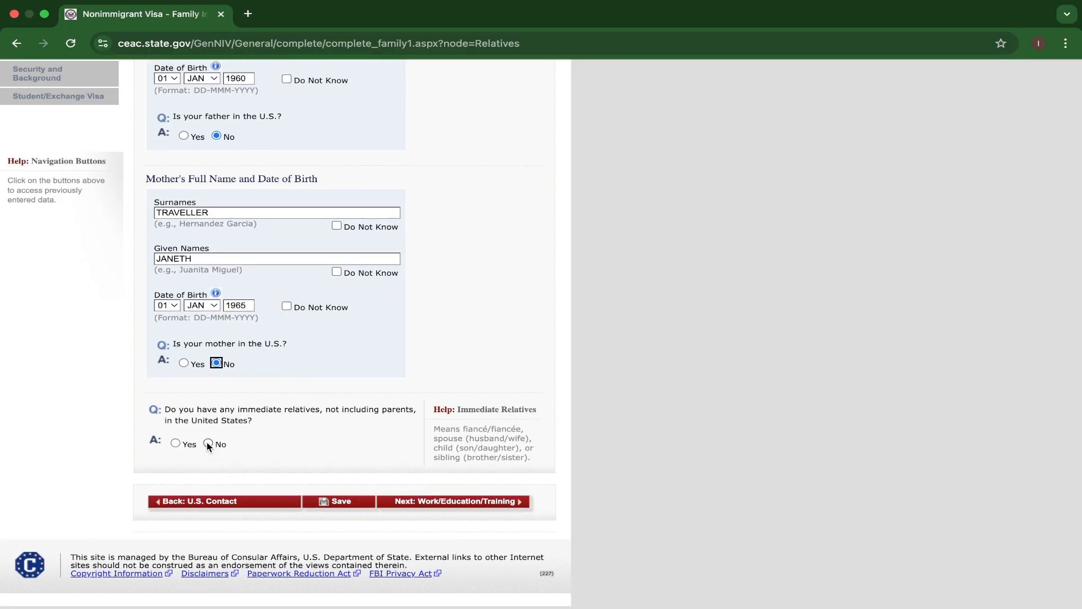
click(208, 443)
click(345, 502)
scroll(417, 500, down, 3)
click(418, 502)
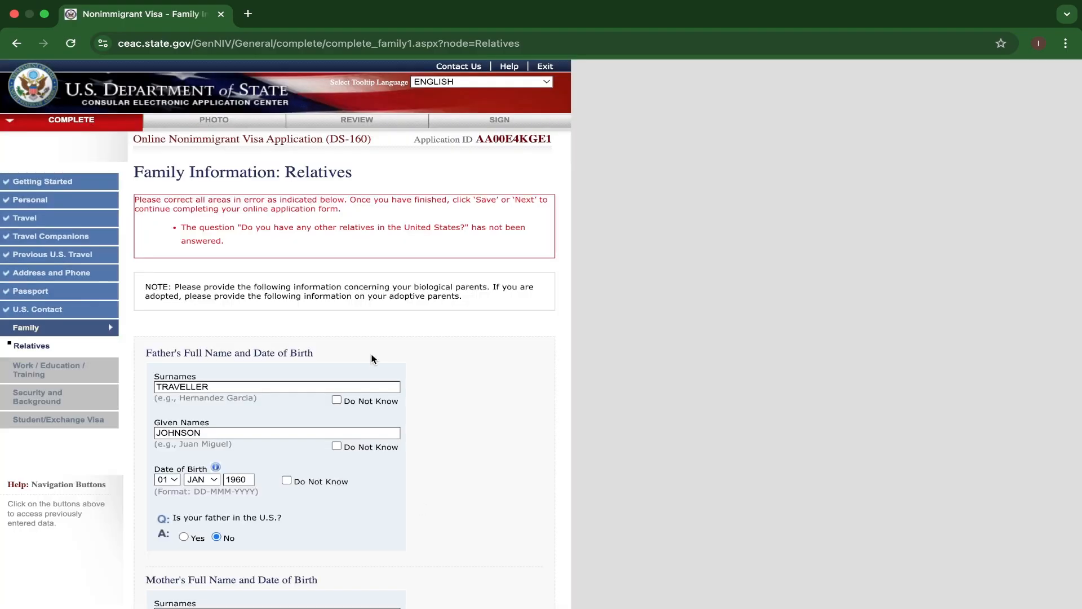
Answer No to having any other relatives in the United States and save the application.
scroll(419, 500, down, 8)
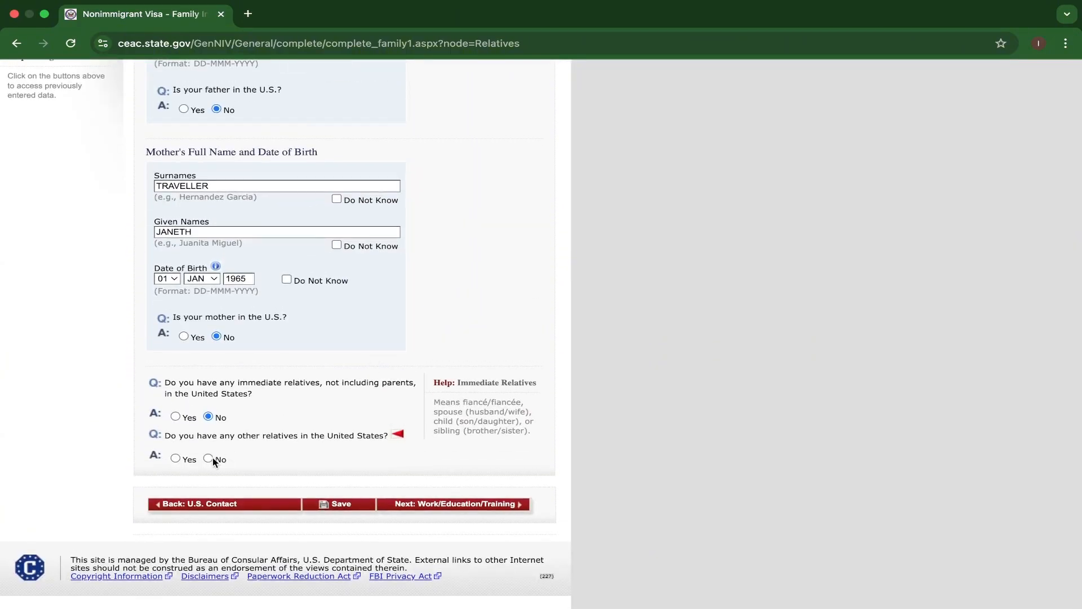
click(209, 458)
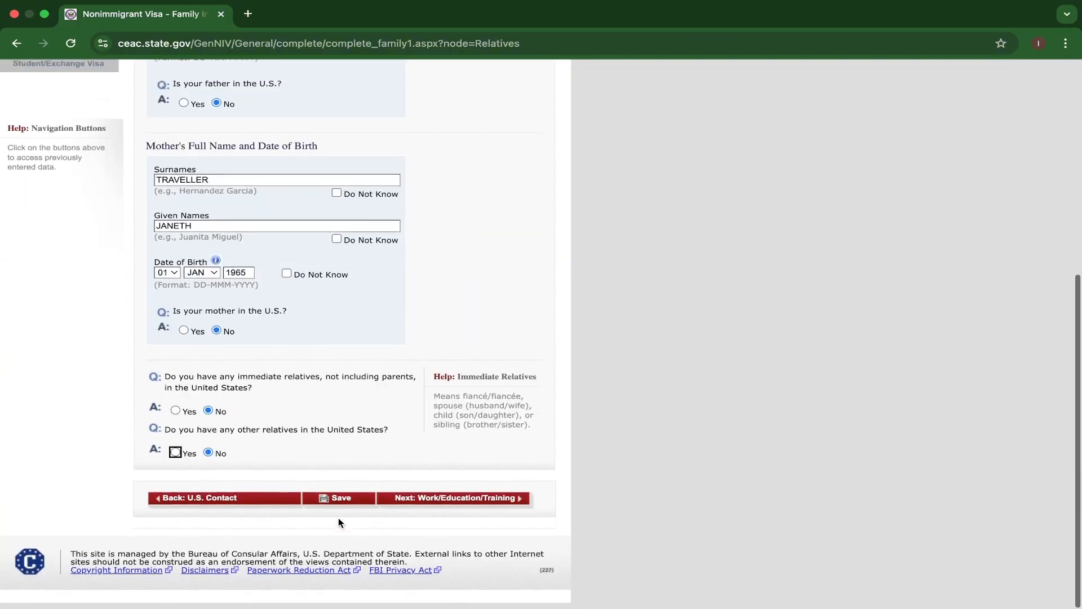
click(342, 506)
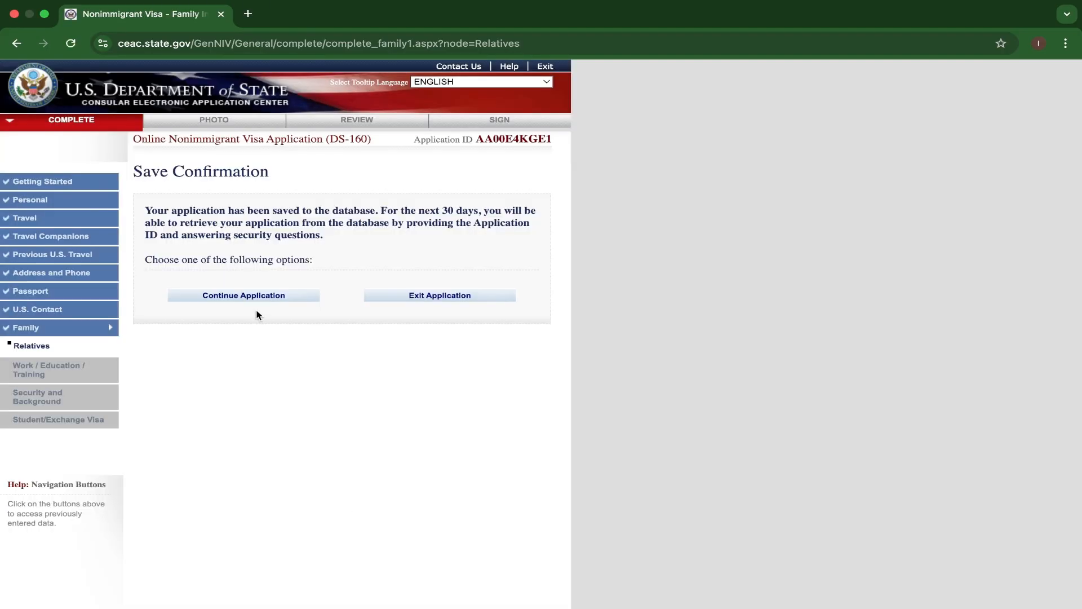
Continue the saved application and proceed from Family to the Work/Education/Training page.
click(258, 298)
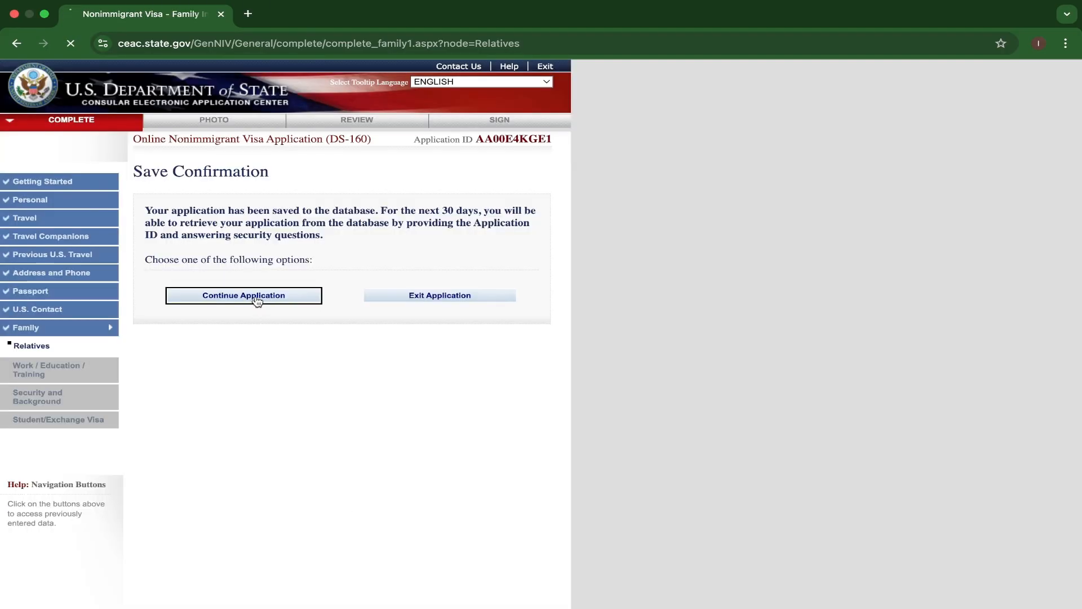
scroll(310, 325, down, 6)
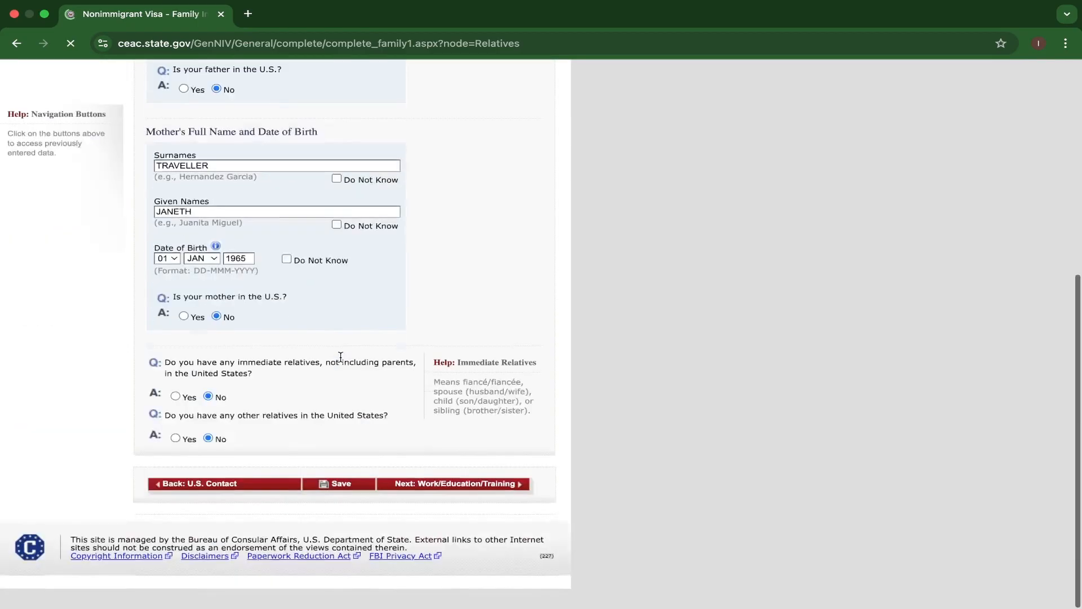
click(434, 503)
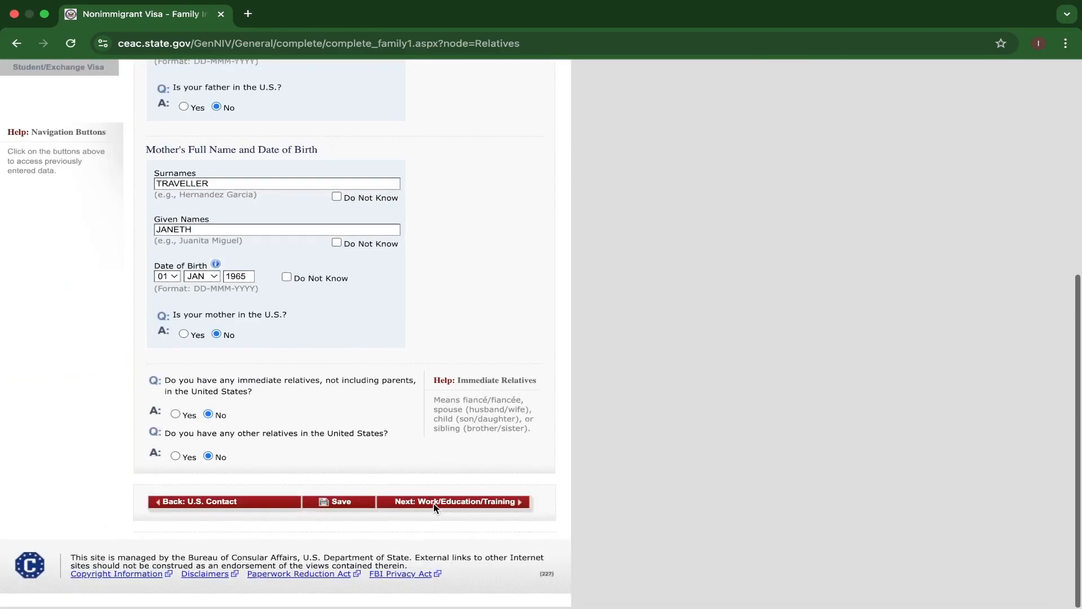
click(434, 504)
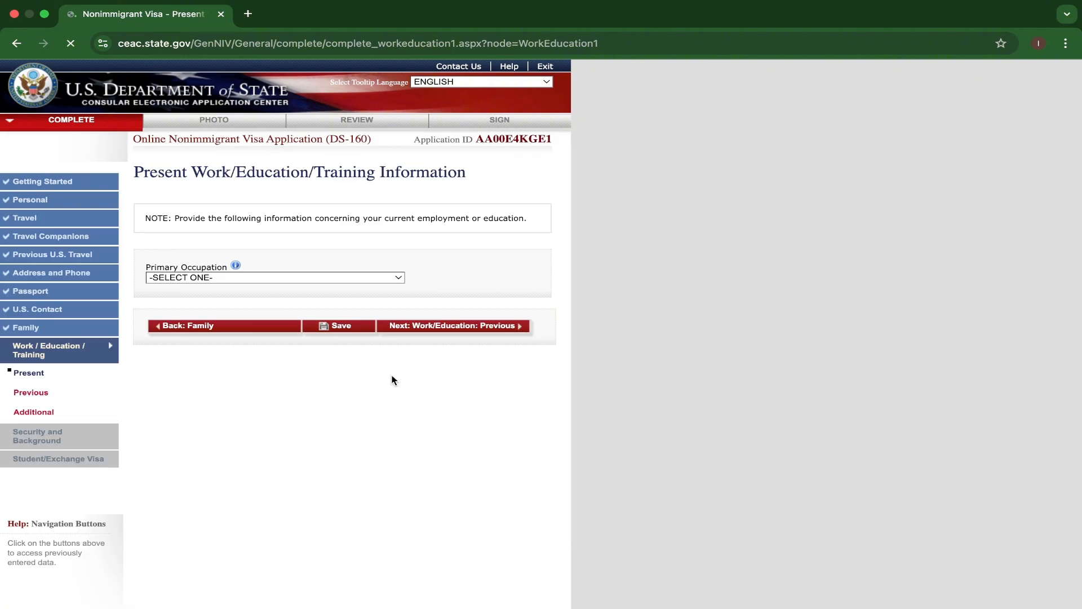
Set the primary occupation to MEDICAL/HEALTH and enter KAMPALA UNIVERSITY as the present employer or school name.
click(399, 278)
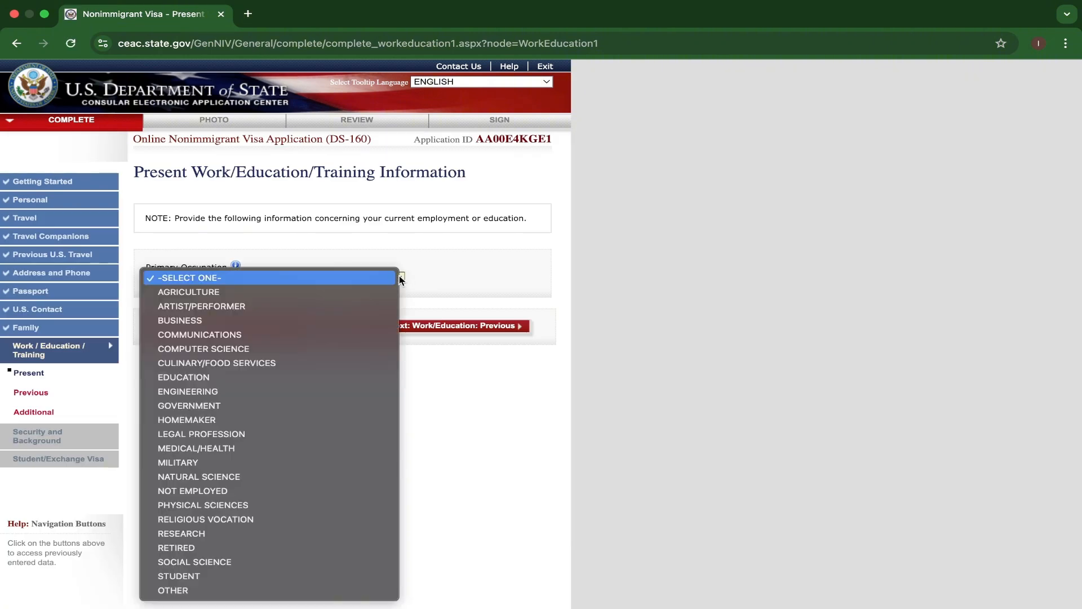
click(212, 448)
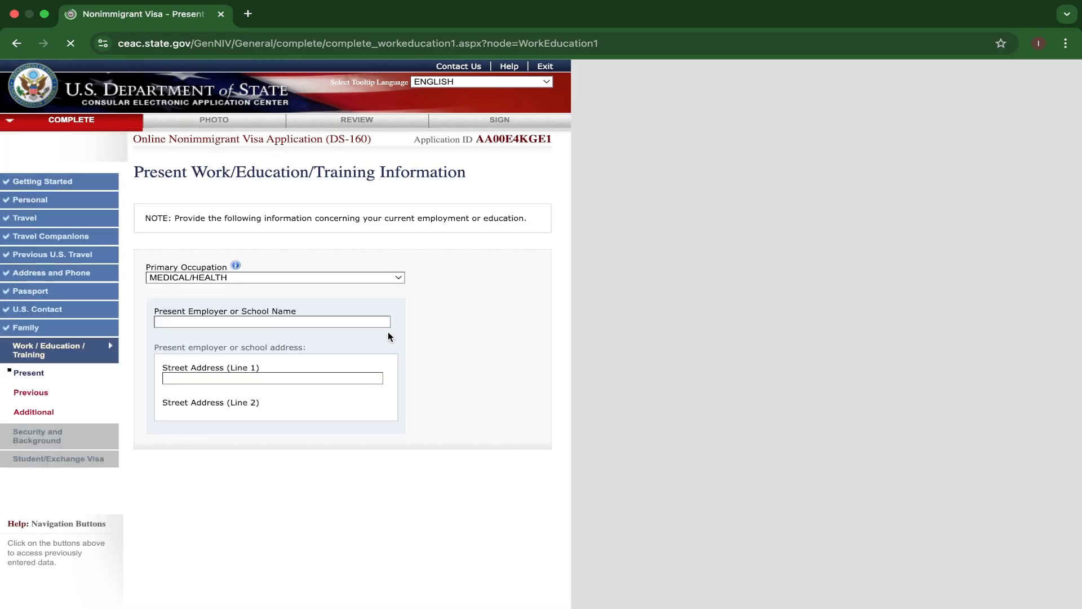
click(284, 322)
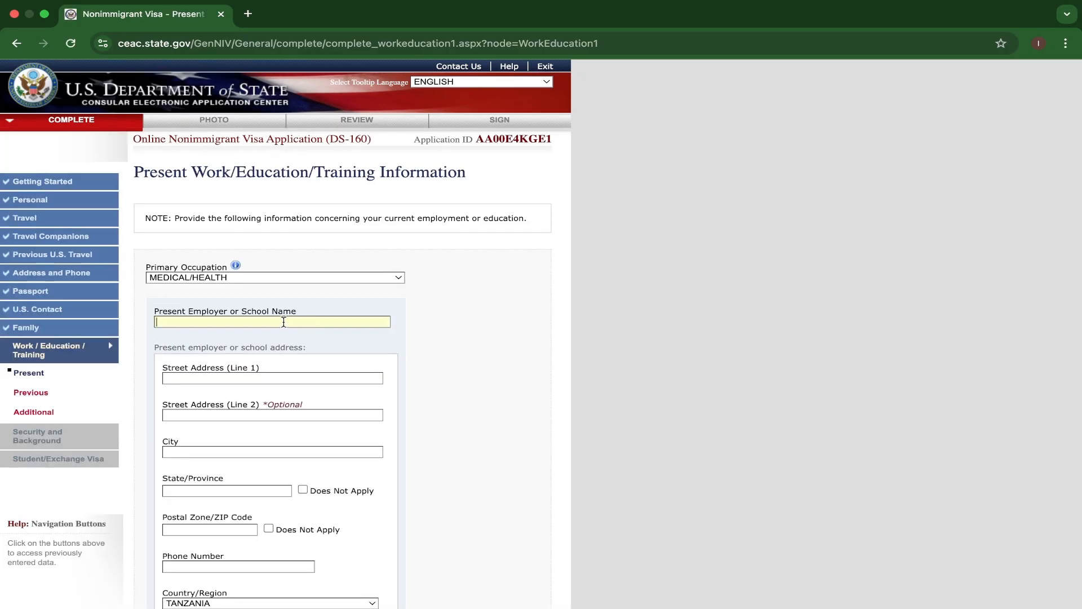
text(KAMP)
text(ALA UNIVERSITY)
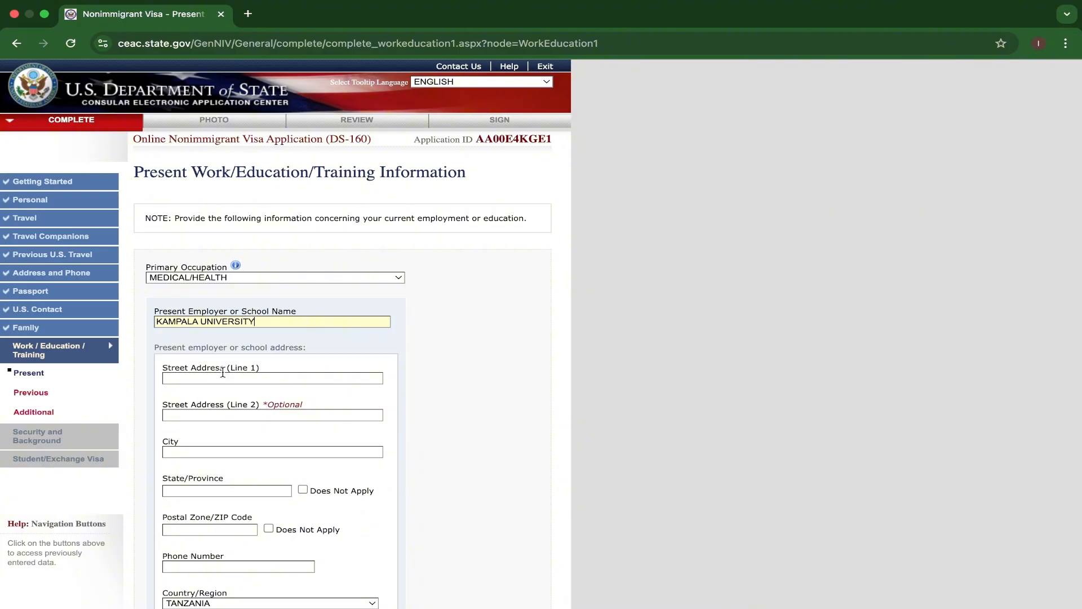
Fill in both street address lines for the present employer or school.
click(223, 375)
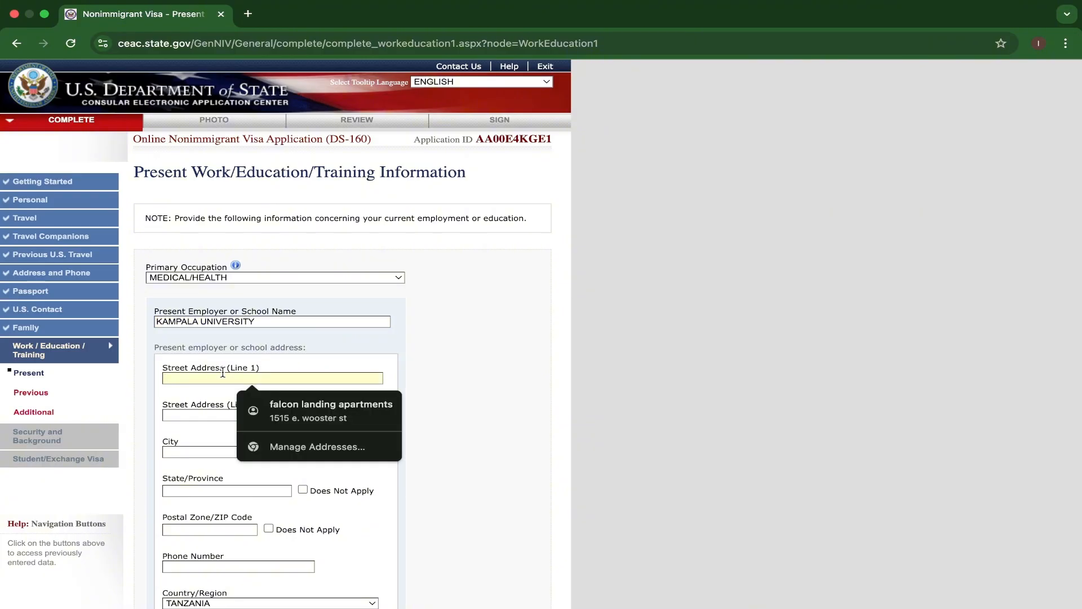
text(2020)
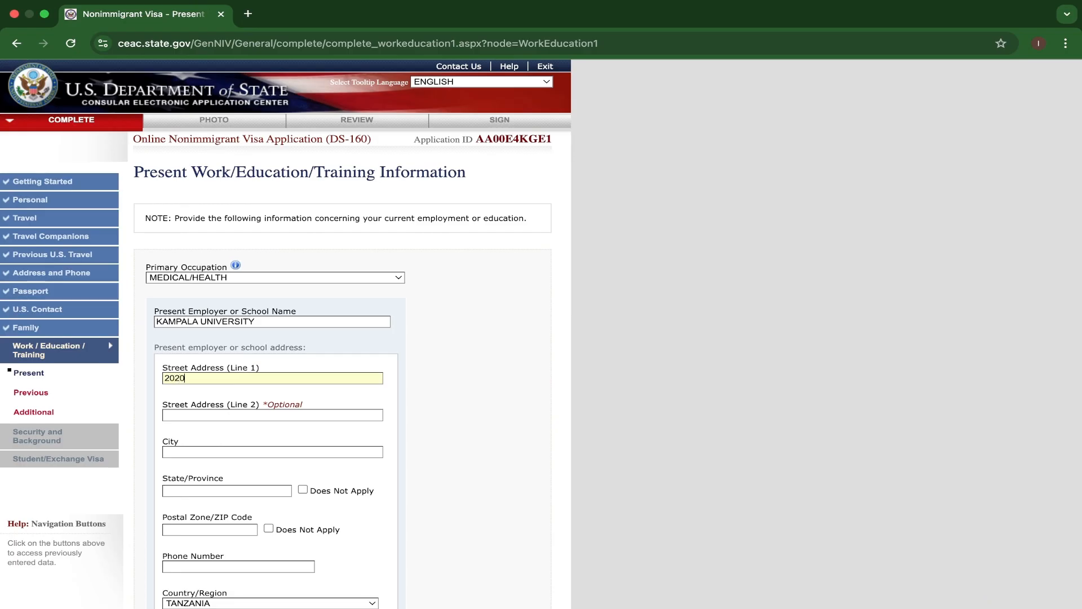
text( KAMPALA ST)
click(200, 413)
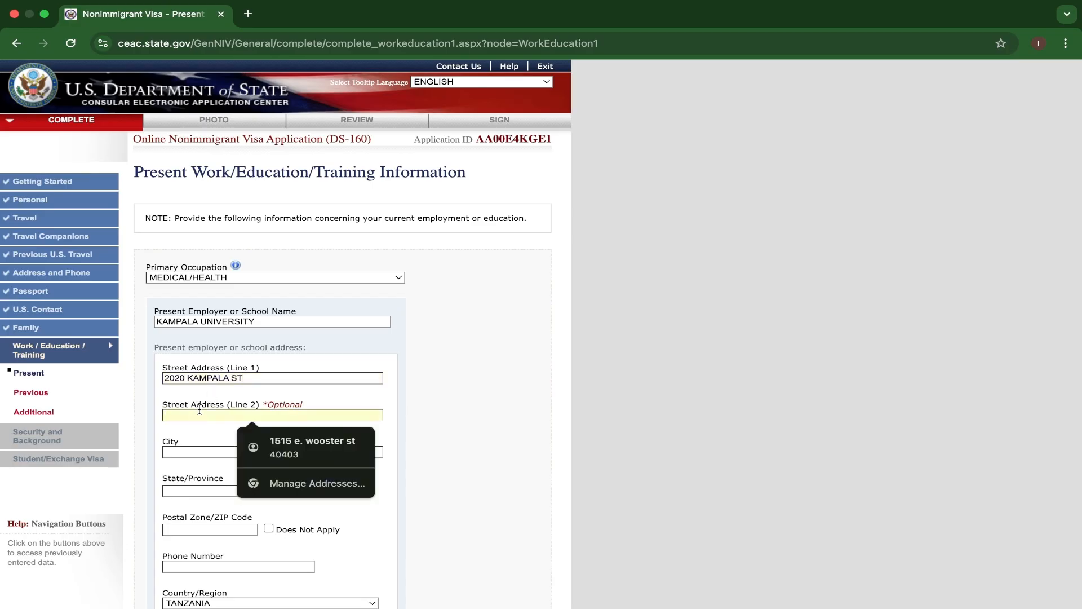
text(2030)
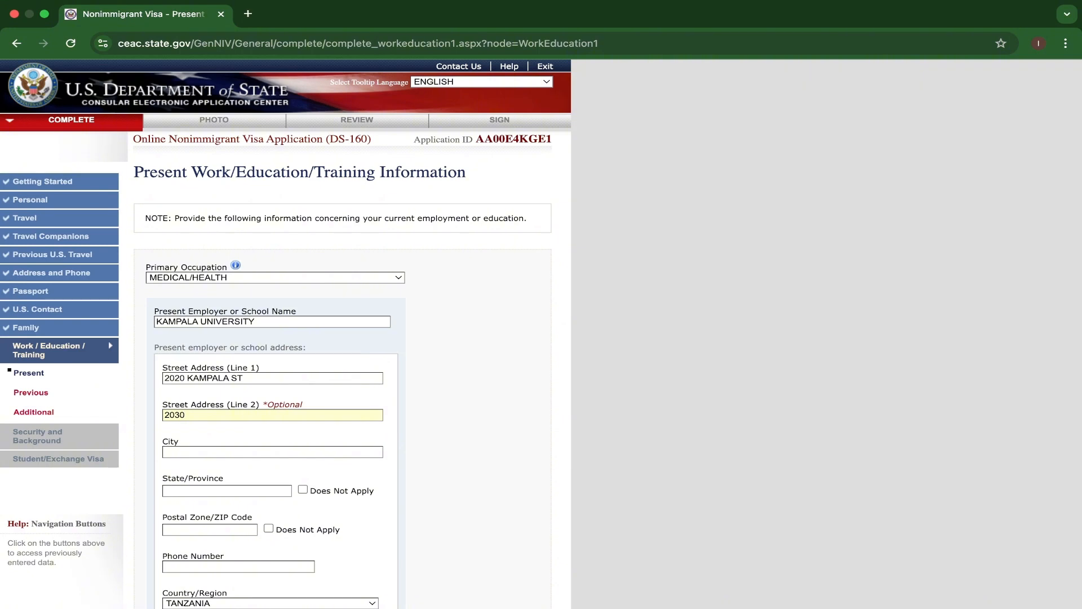
text( KAMPALA ST)
Enter the employer's city and mark State/Province and Postal Zone/ZIP Code as Does Not Apply.
scroll(224, 445, down, 1)
click(208, 411)
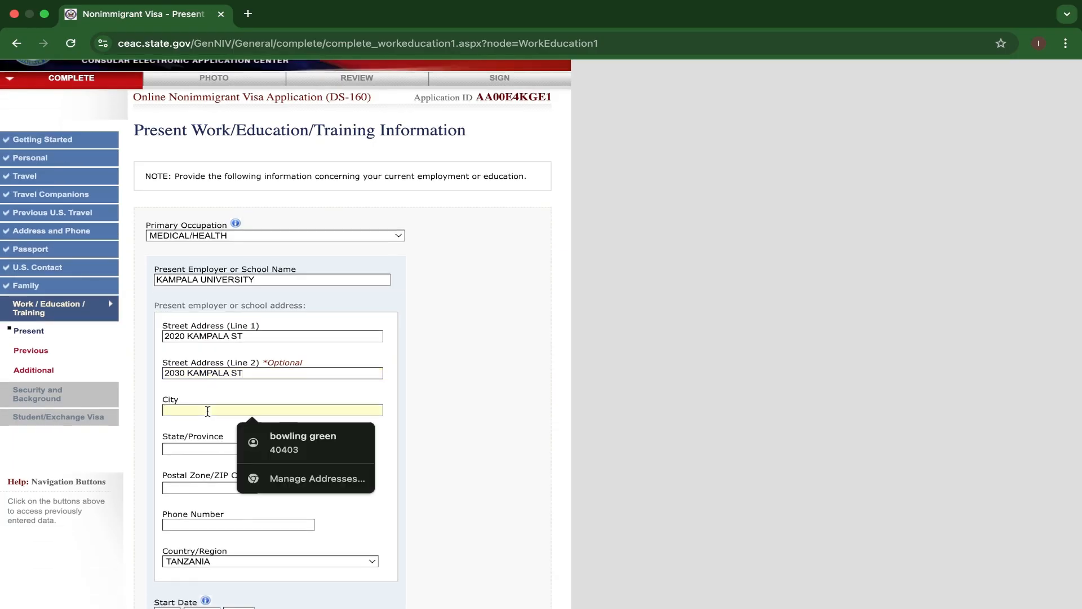
text(KAMPALA)
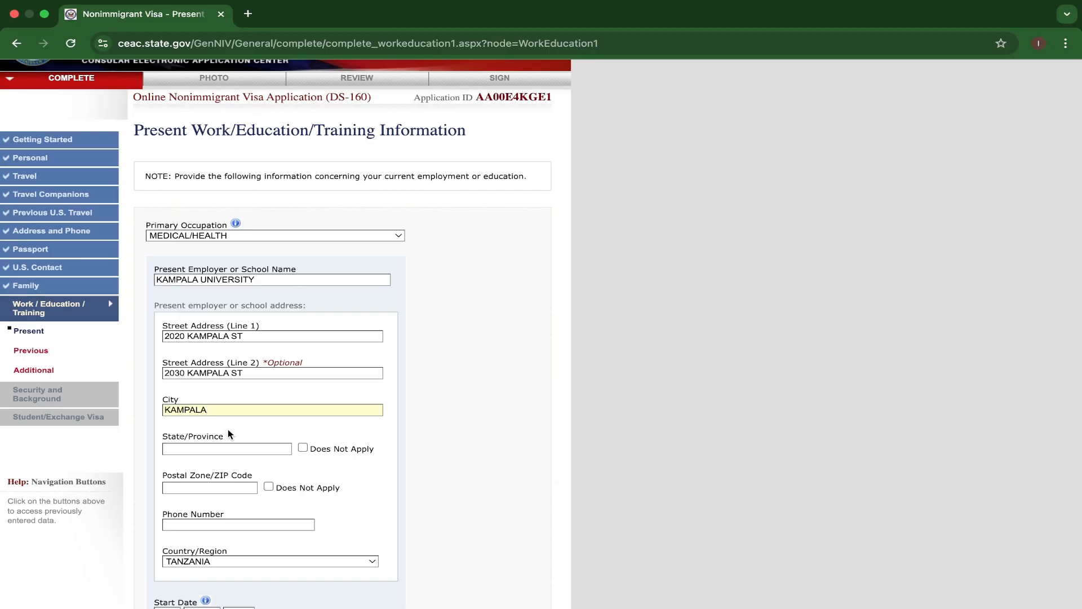
scroll(239, 433, down, 1)
click(303, 392)
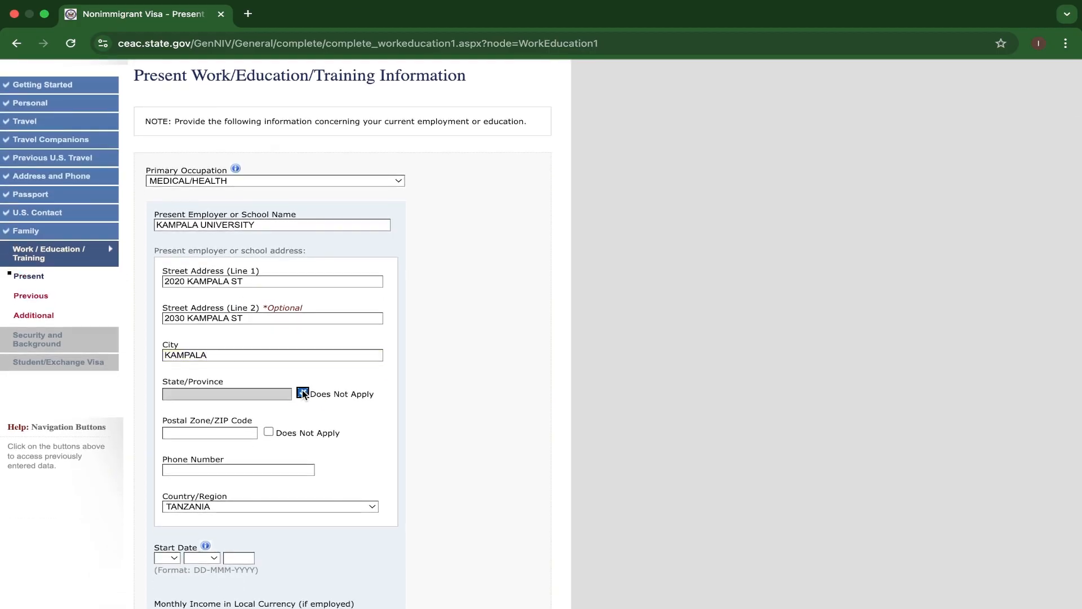
click(269, 432)
Enter the present employer's phone number.
scroll(271, 431, down, 2)
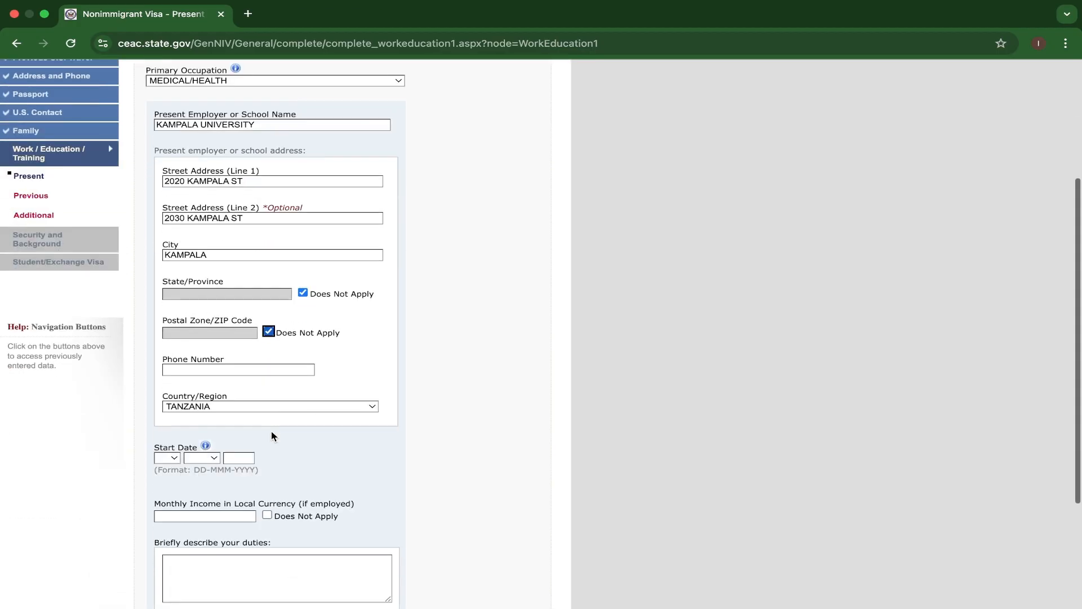
click(221, 371)
text(+)
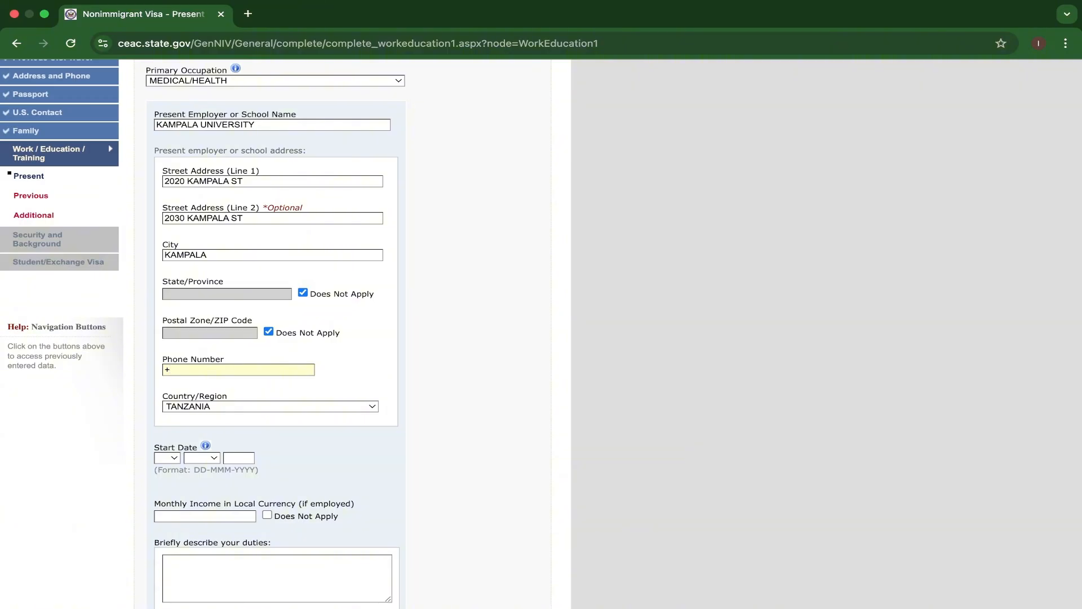
text(254009008007)
Set the start date with the present employer to 05 MAY 2020.
scroll(242, 415, down, 1)
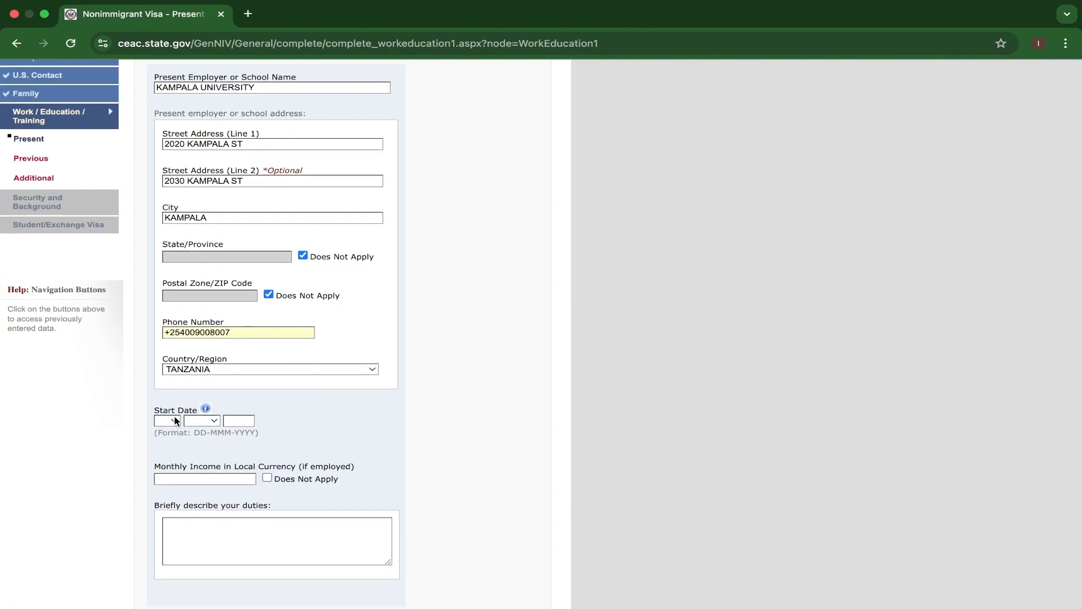
click(175, 398)
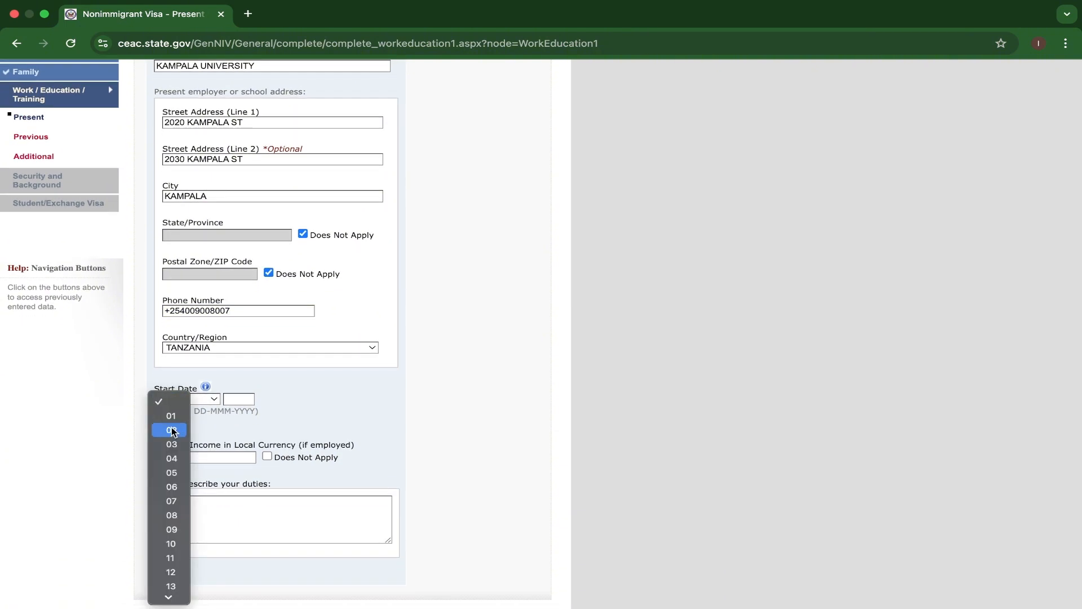
click(175, 473)
click(209, 401)
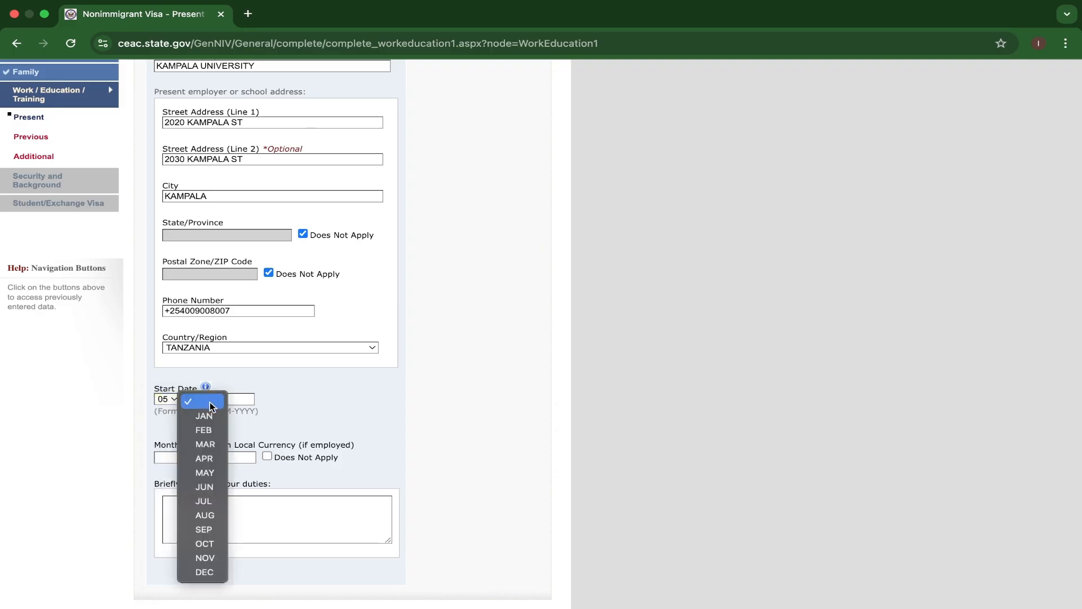
click(204, 472)
click(237, 399)
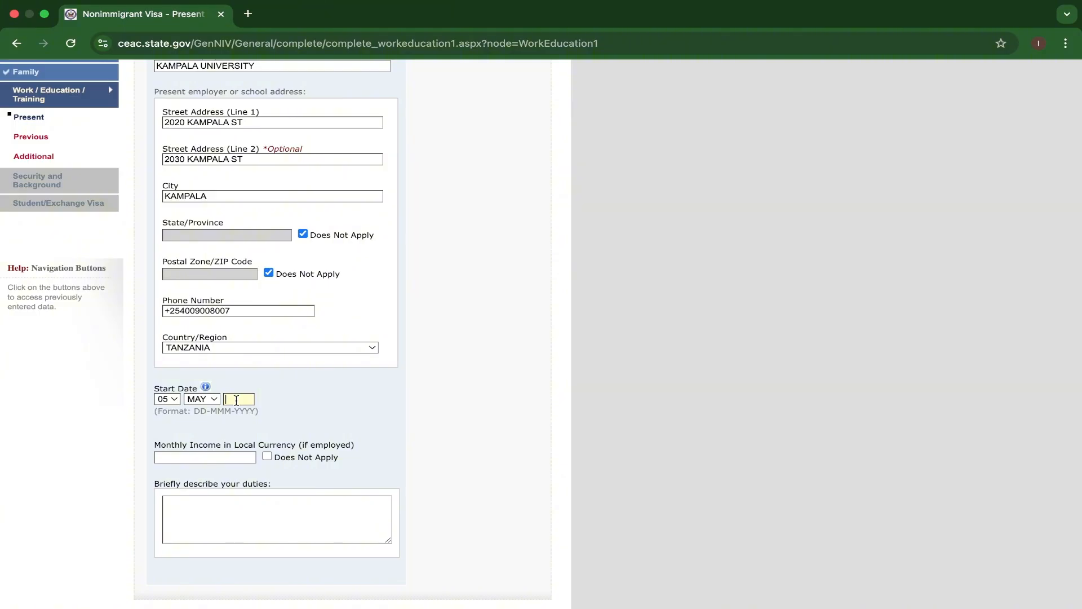
text(2020)
scroll(274, 424, down, 1)
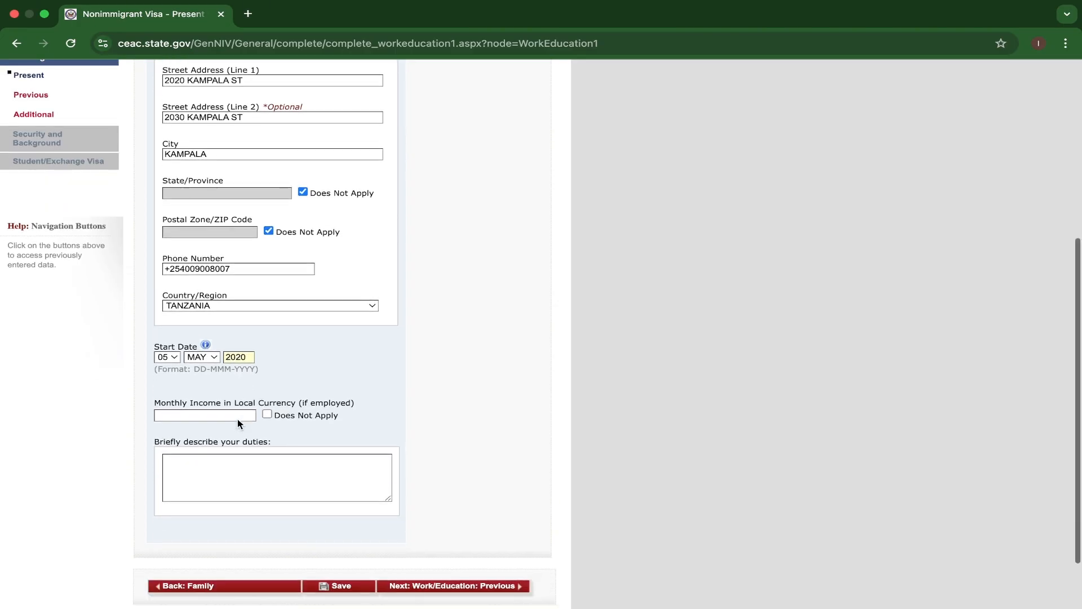
Mark the monthly income as Does Not Apply and describe the duties as COLLECTING SAMPLES FROM PATIENTS FOR MEDICAL EXAMINATION.
click(267, 414)
scroll(269, 415, down, 1)
click(201, 398)
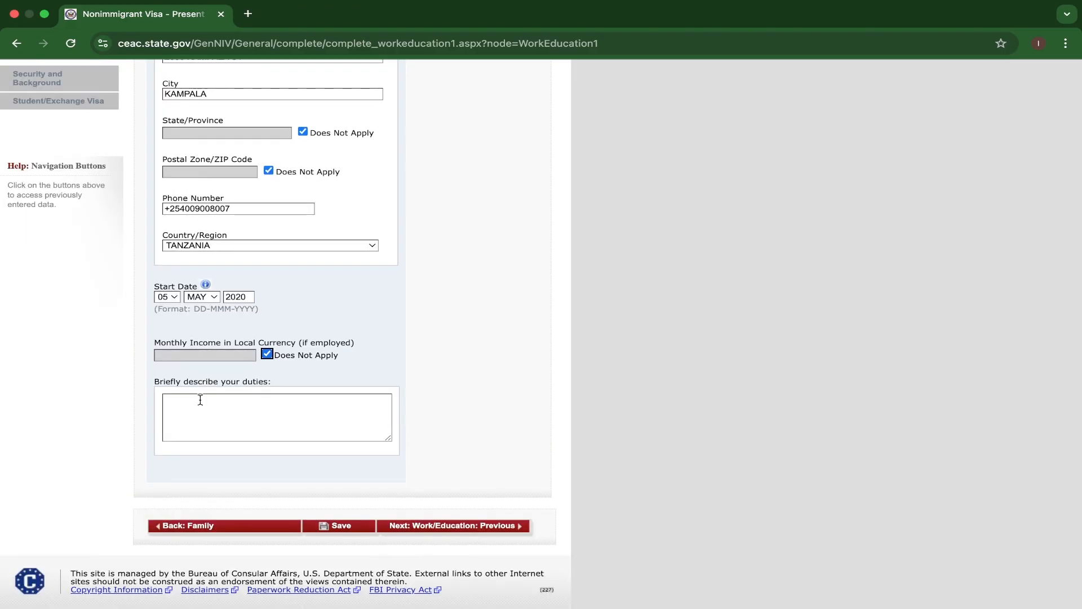
text(COLLECTING SAMPLES)
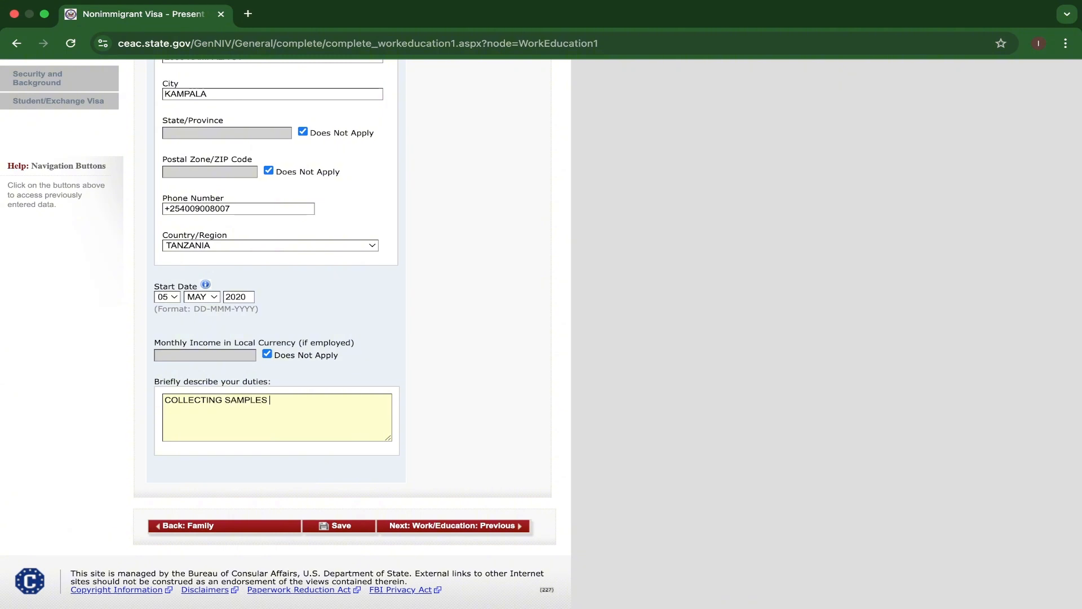
text( FROM PATIENTS)
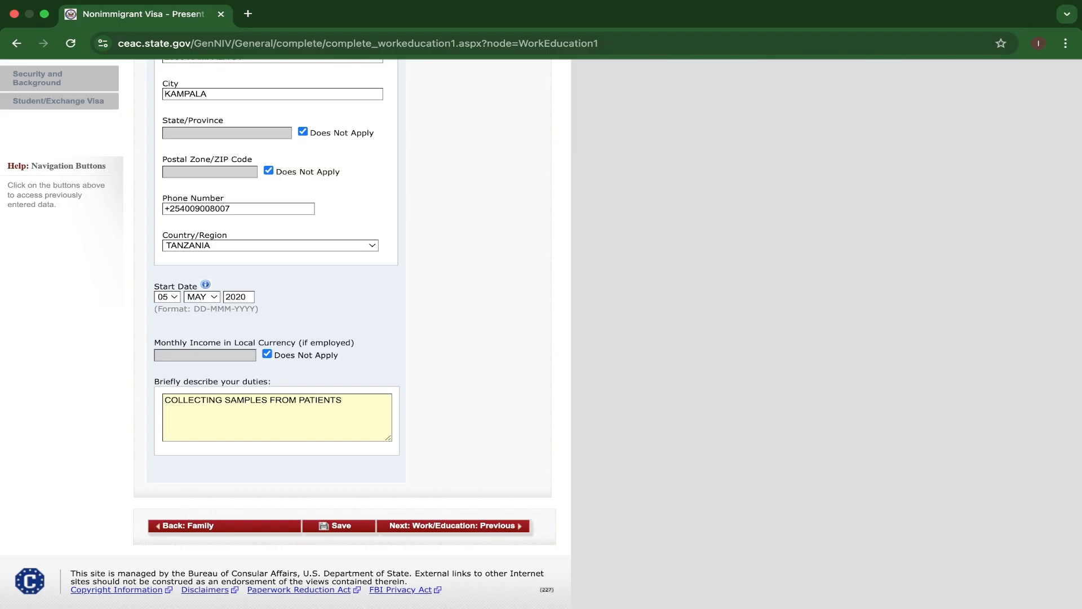
text( FOR MEDICAL EXAMIN)
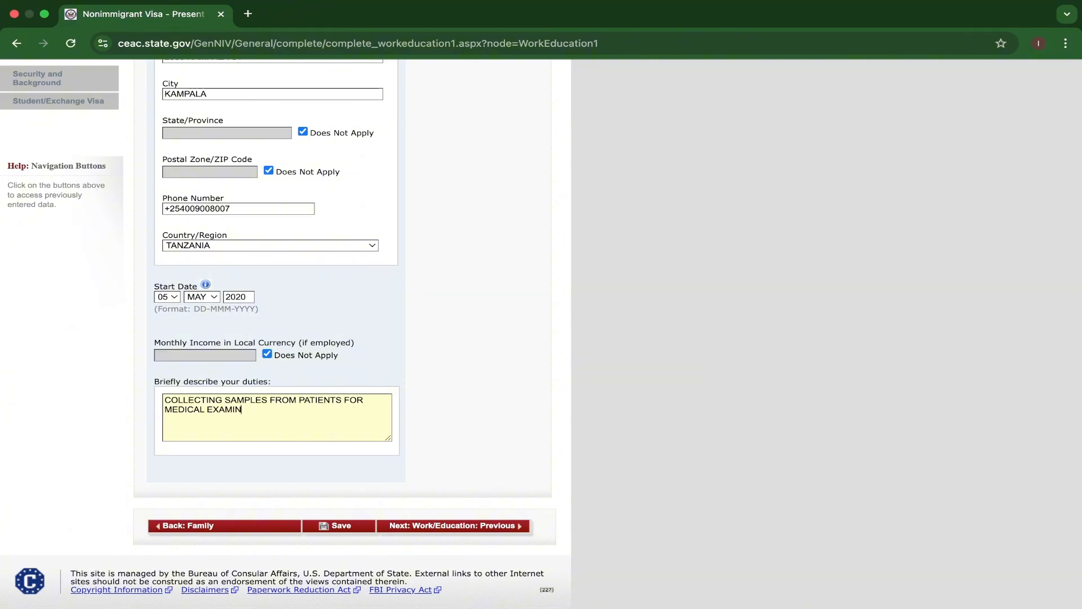
text(ATION)
Save the application, decline the browser's offer to save the address, and continue to the previous work/education page.
scroll(283, 424, down, 1)
click(361, 513)
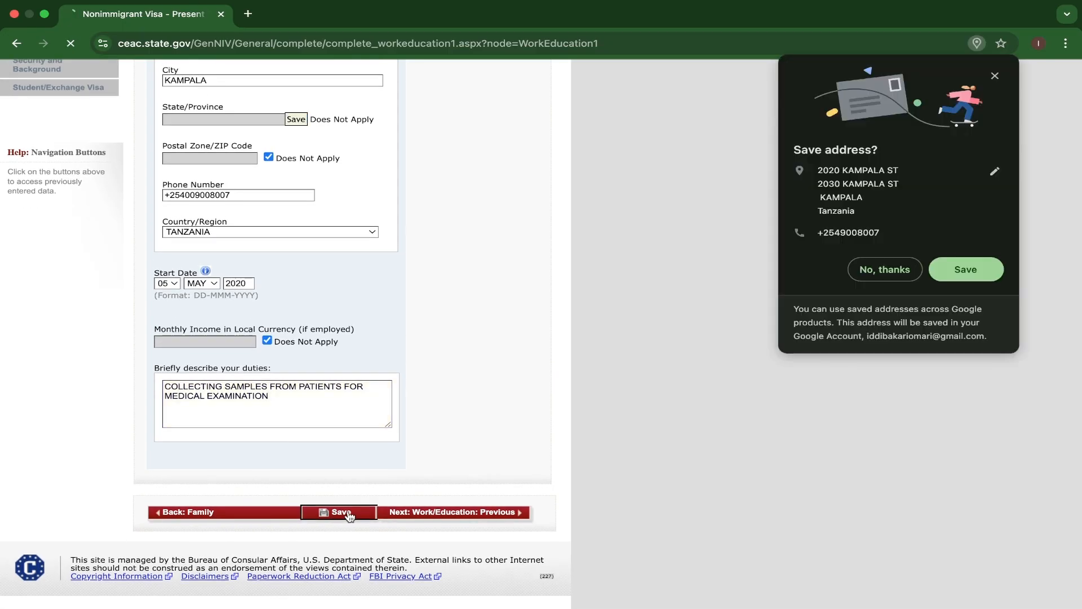
click(886, 270)
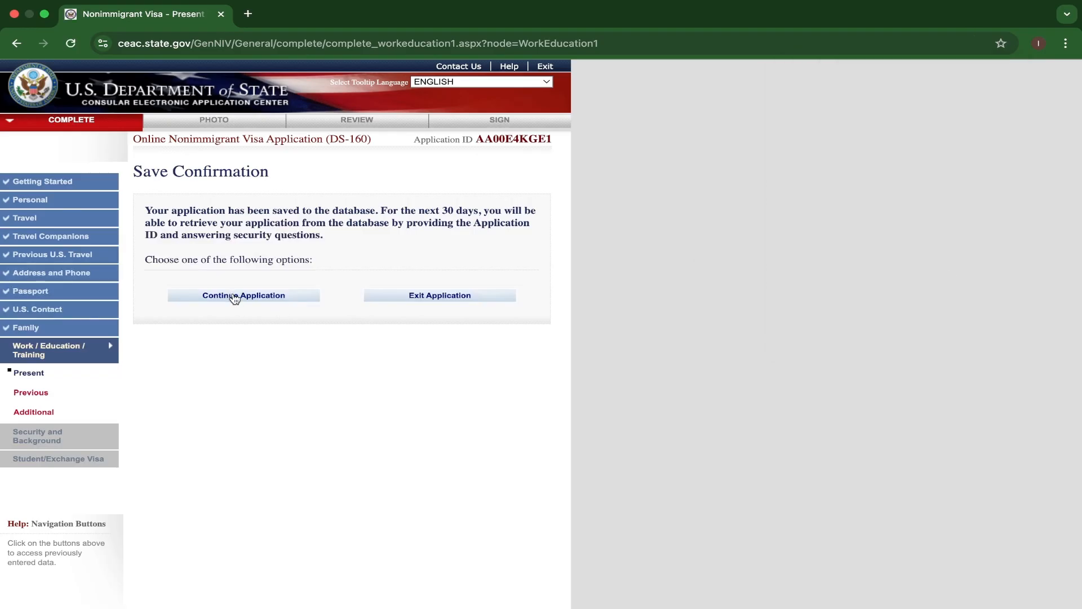
click(235, 295)
scroll(430, 430, down, 7)
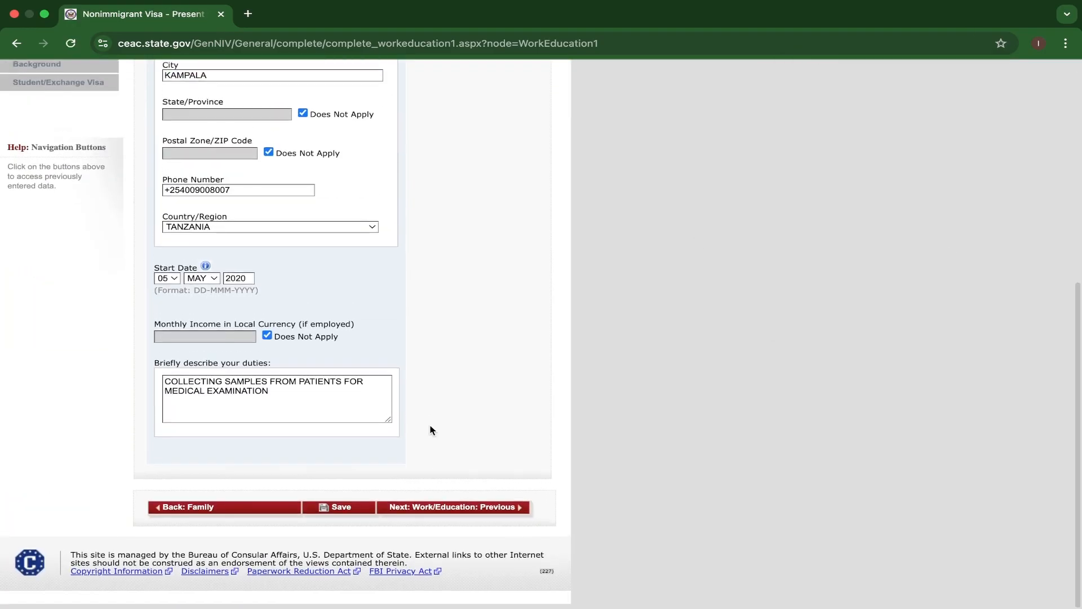
click(439, 513)
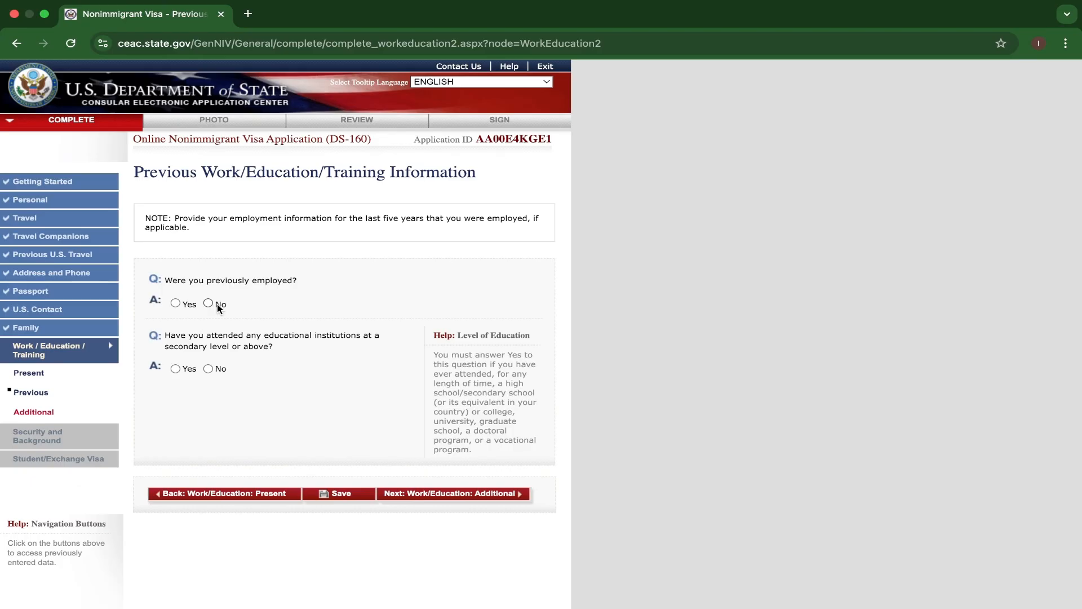
Answer No to being previously employed and Yes to having attended an educational institution at secondary level or above.
click(209, 304)
scroll(370, 427, up, 5)
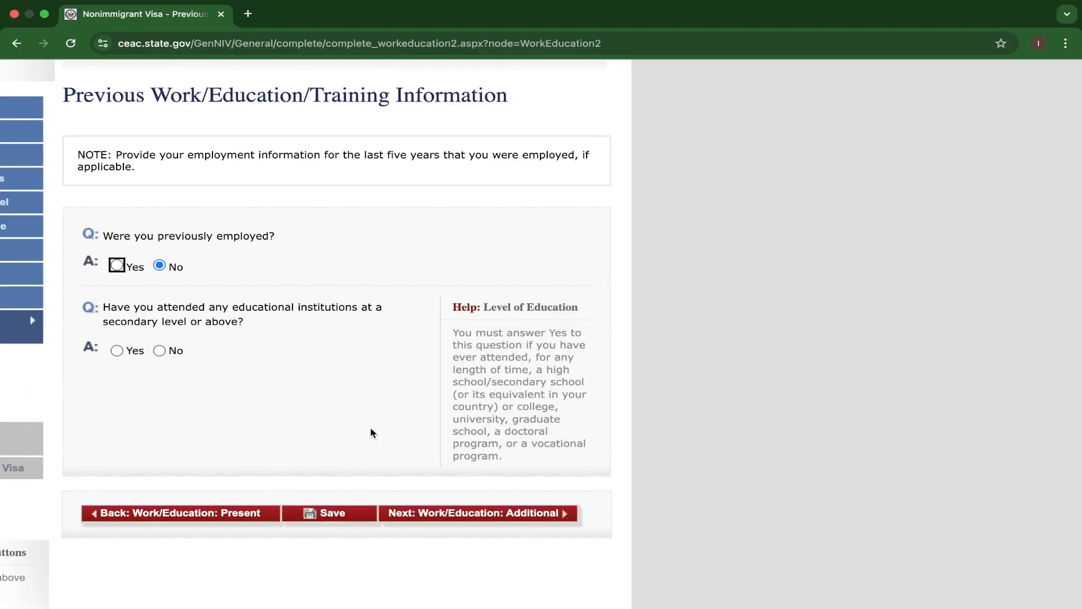
scroll(370, 433, up, 2)
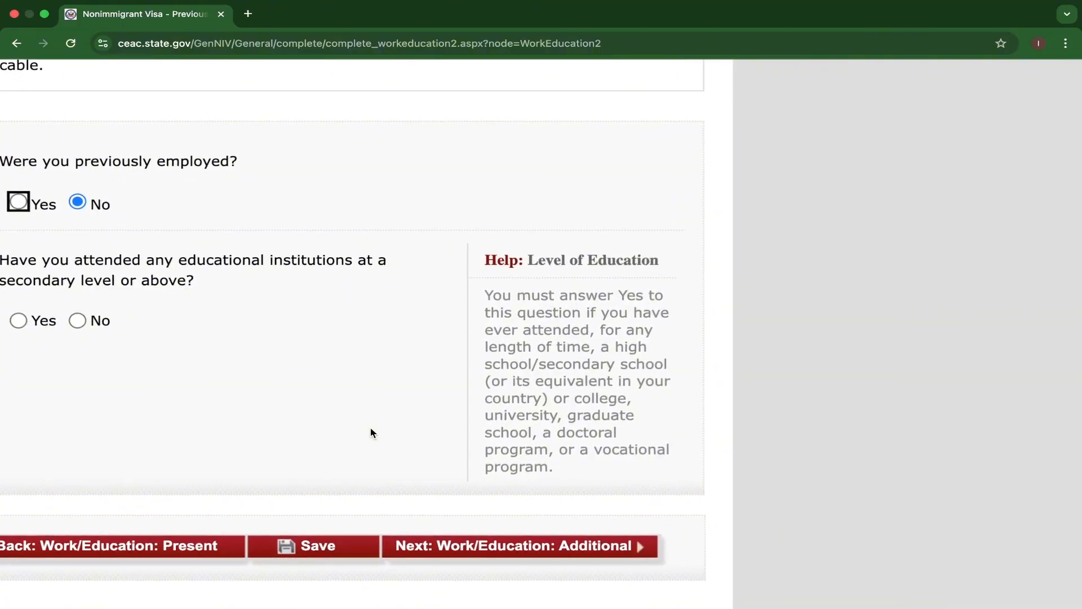
scroll(370, 427, down, 5)
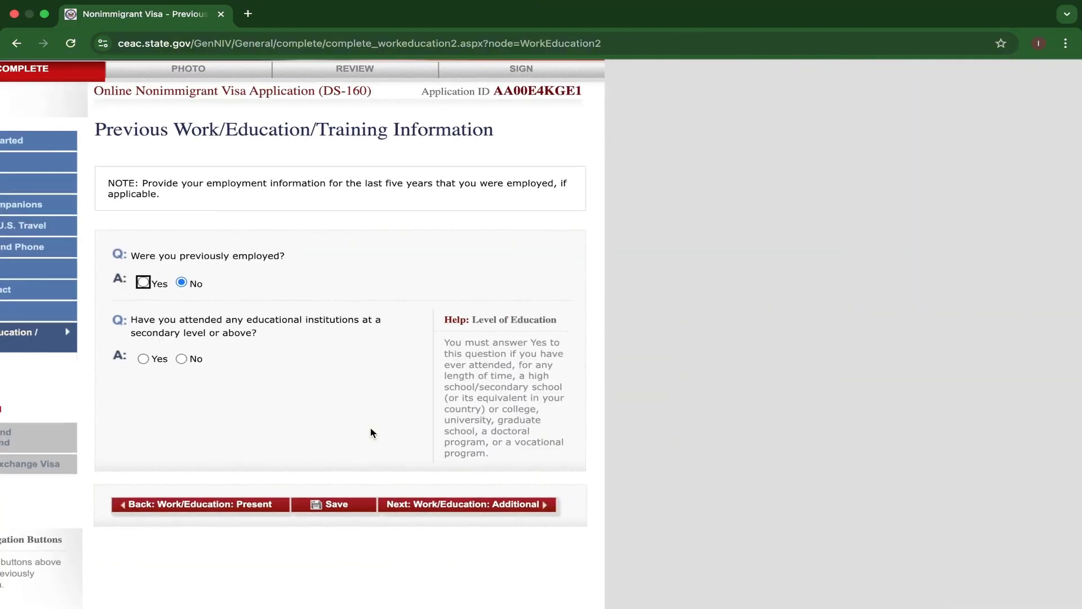
click(142, 359)
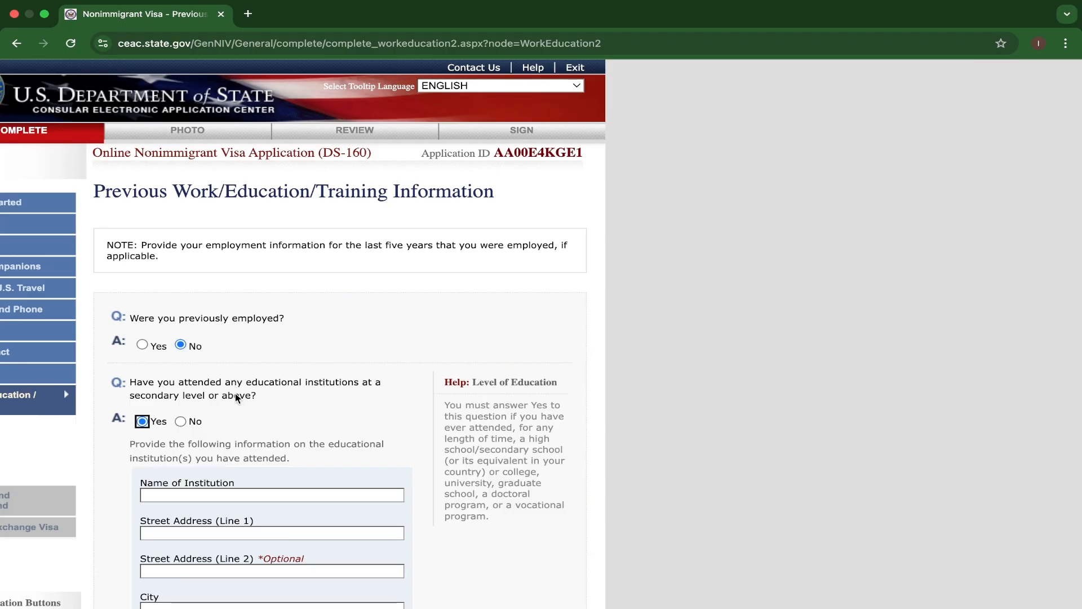
Enter MUHIMBILI UNIVERSITY as the name of the educational institution attended.
scroll(237, 398, down, 3)
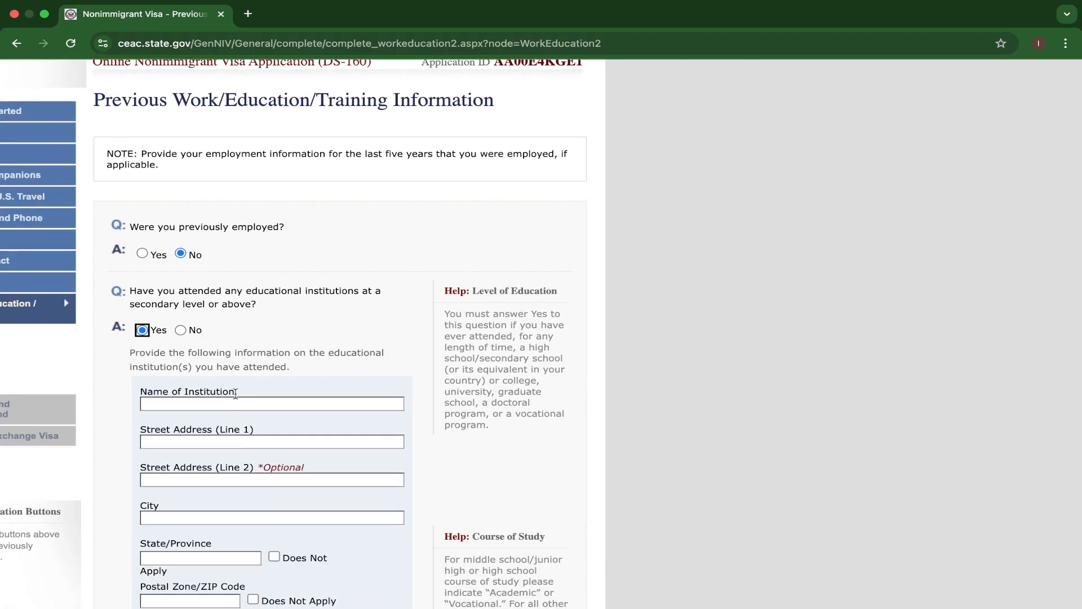
scroll(236, 394, down, 2)
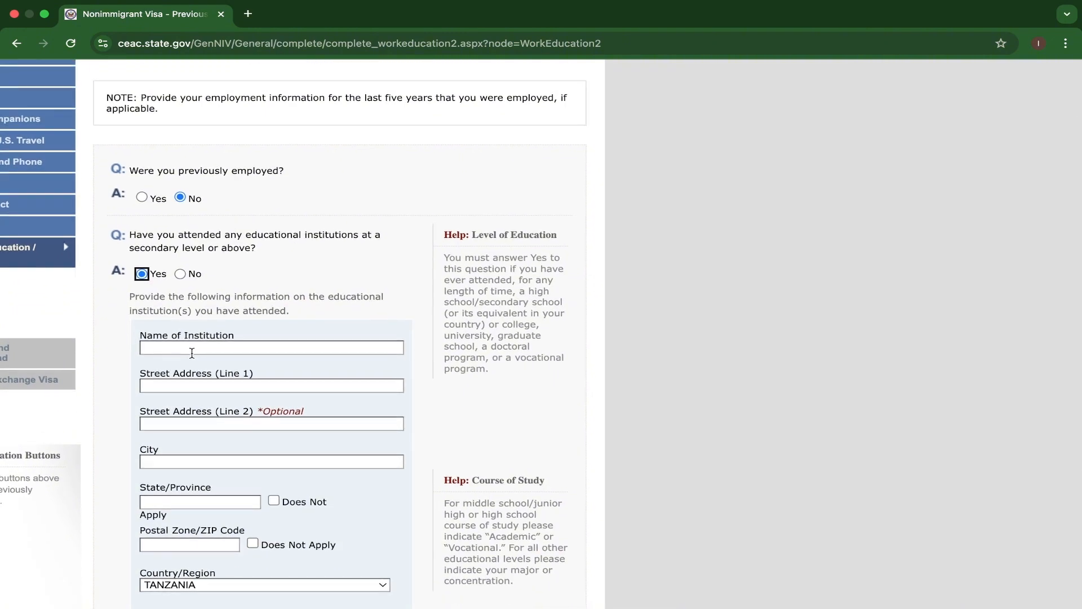
click(192, 352)
text(MUHIMBILI UNIVER)
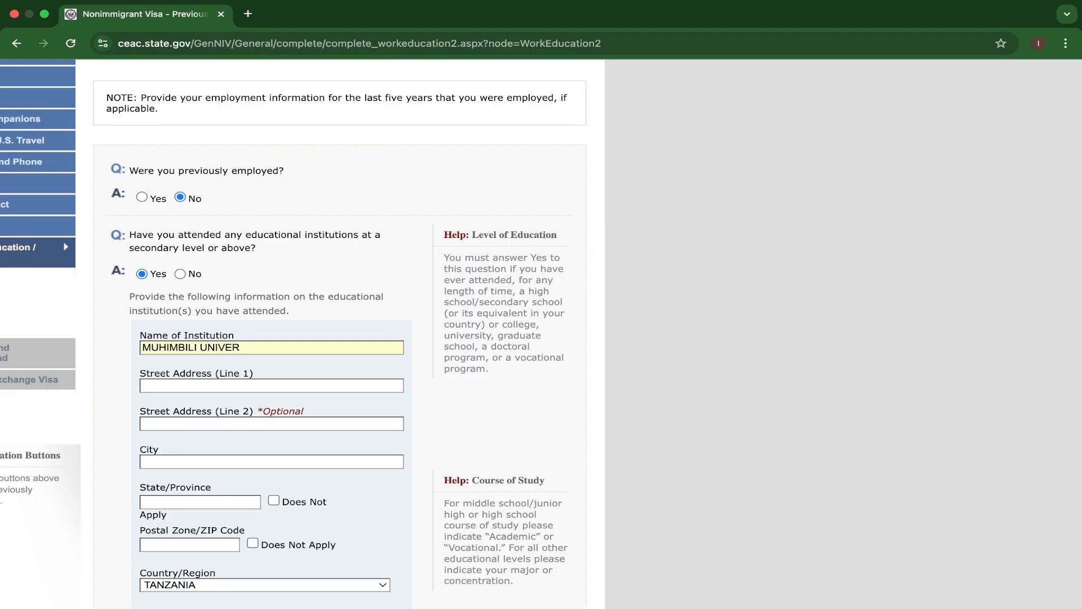
text(SITY)
Fill in the institution's first street address line and set its city to DAR ES SALAAM.
click(177, 386)
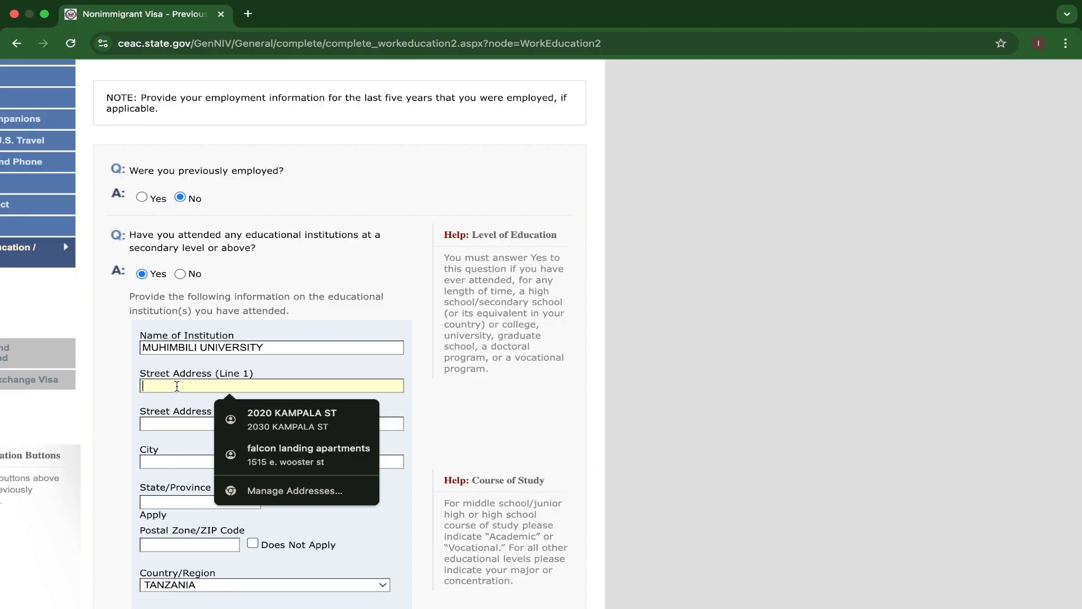
text(ILA)
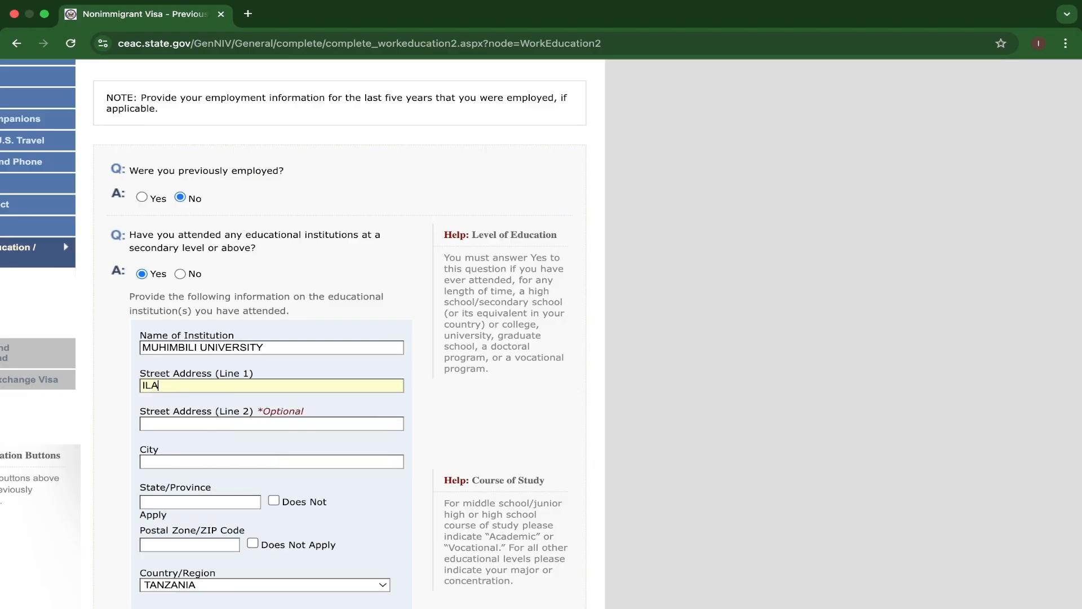
text(LA ST)
click(170, 424)
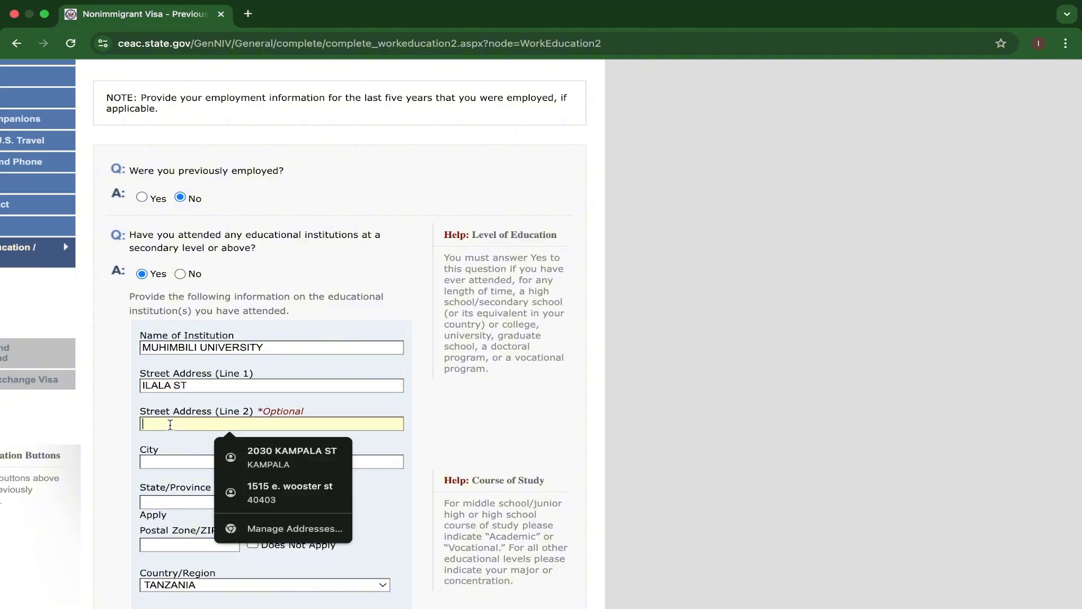
scroll(170, 440, down, 2)
click(166, 420)
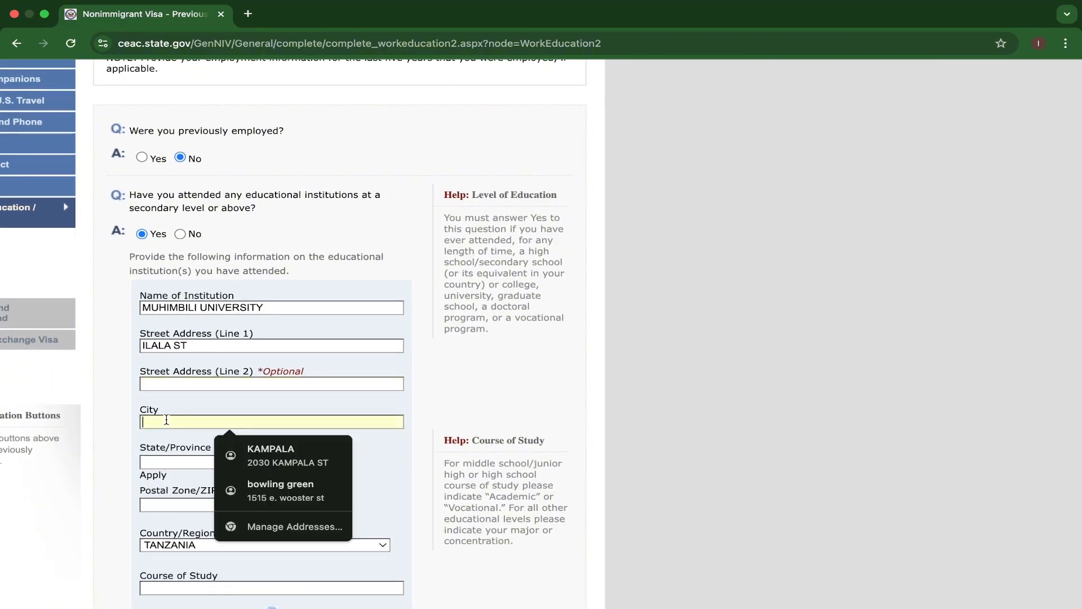
text(DA)
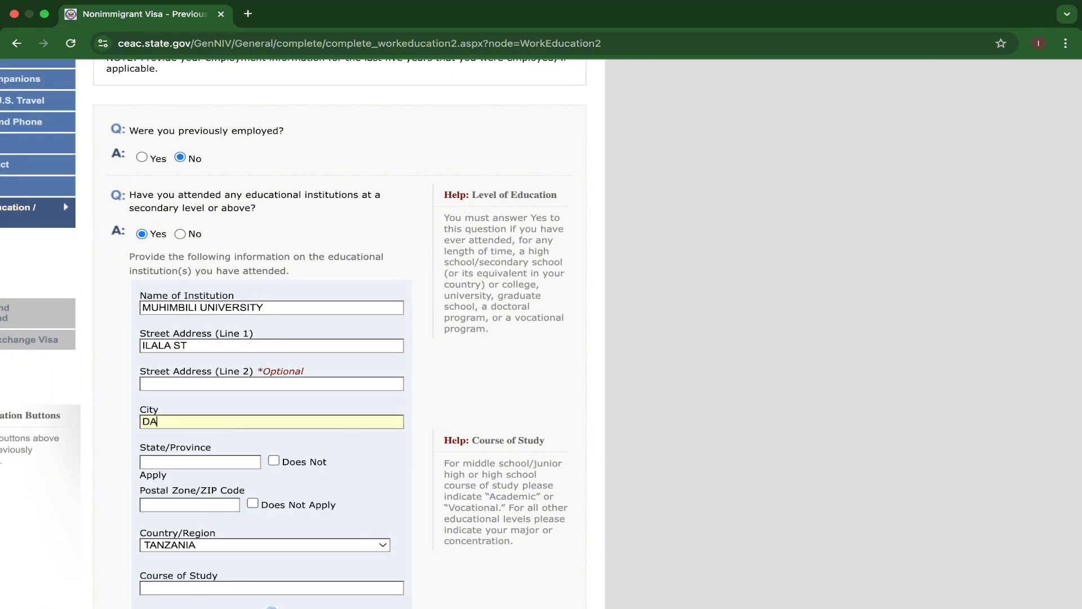
text(R ES SALAAM)
Mark the institution's State/Province and Postal Zone/ZIP Code as Does Not Apply.
scroll(200, 401, down, 3)
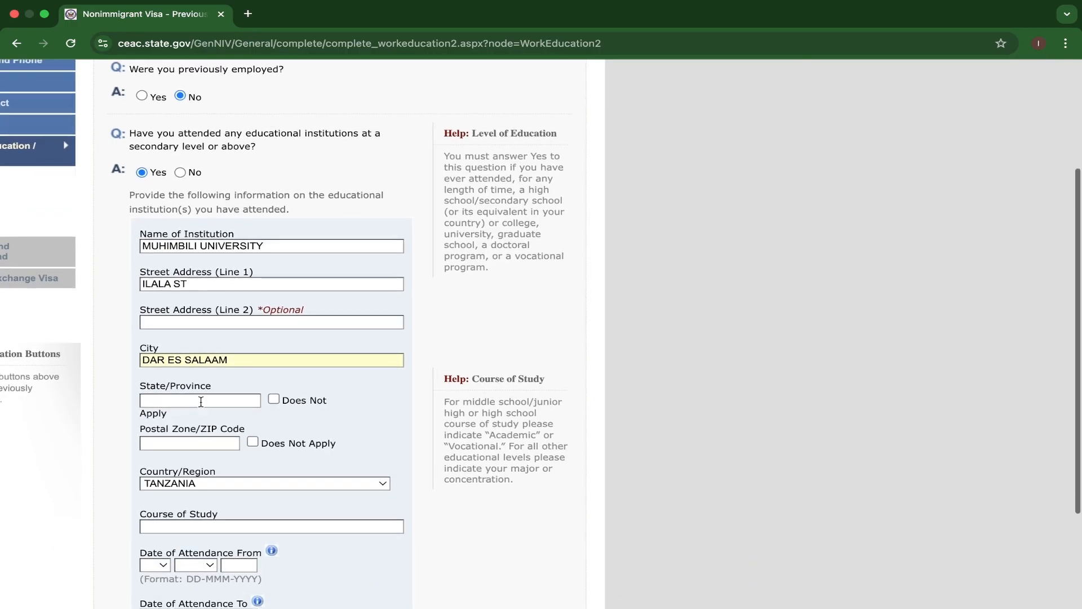
click(273, 399)
click(252, 441)
Enter MEDICAL LABORATORY SCIENTIST as the course of study at the institution.
scroll(372, 393, down, 1)
scroll(372, 393, down, 7)
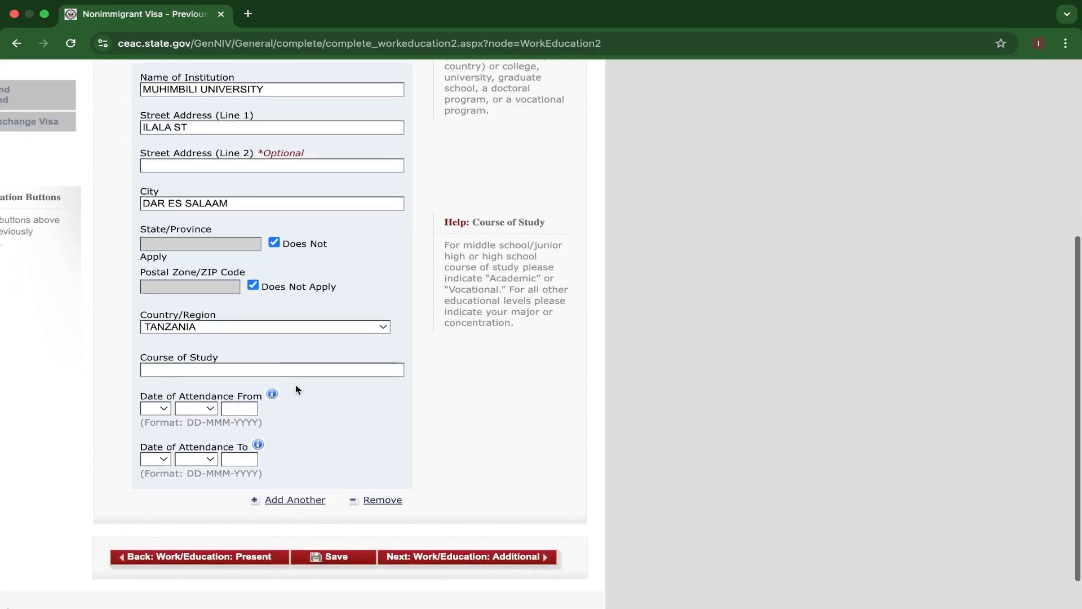
click(281, 371)
text(M)
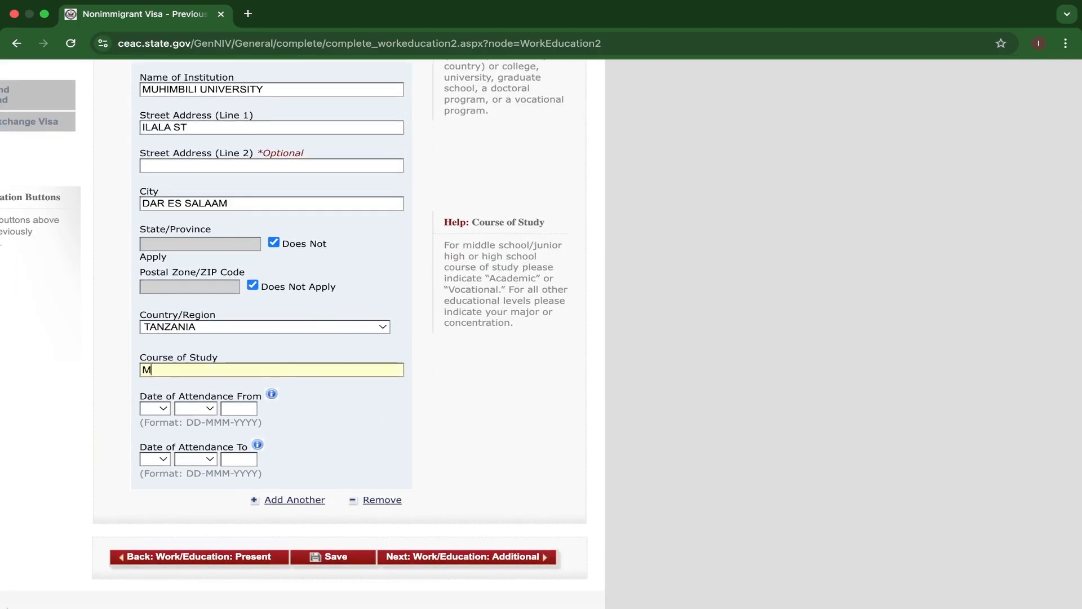
text(EDICAL LABORAT)
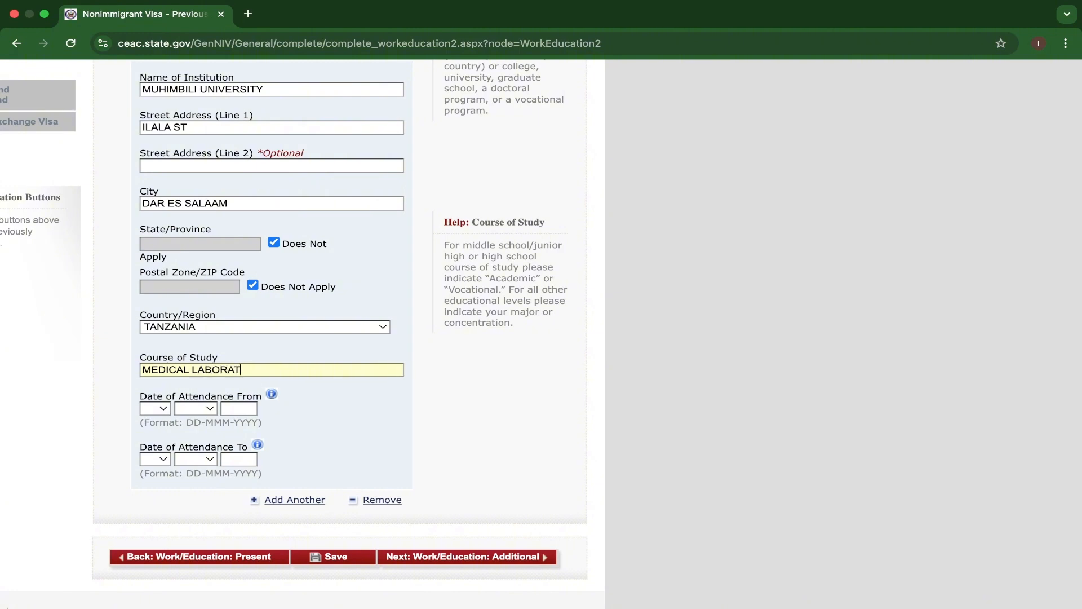
text(ORY SCIENTIST)
scroll(322, 389, down, 2)
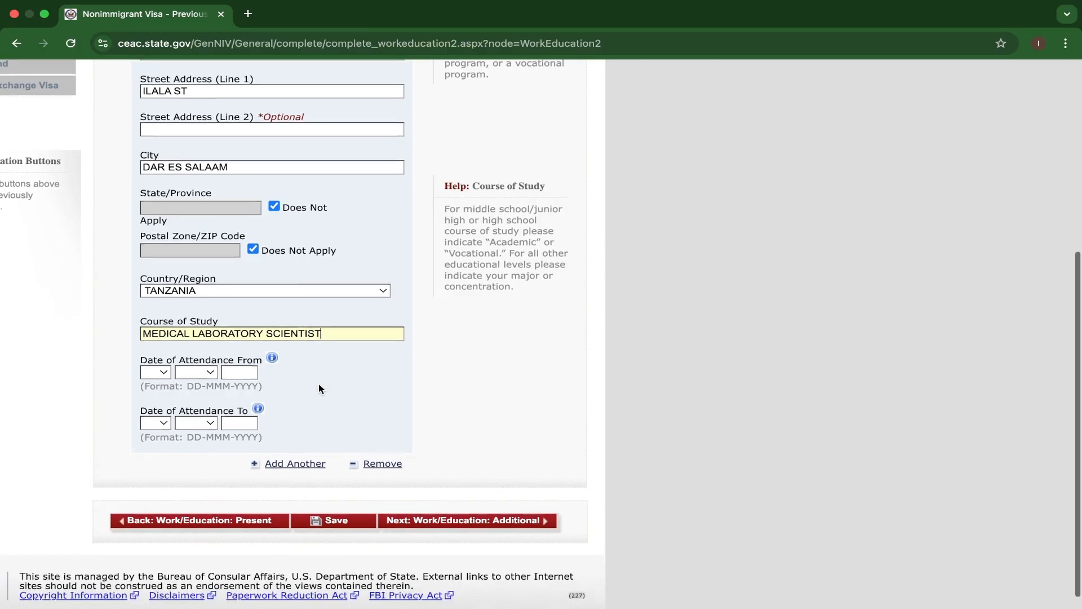
Set the Date of Attendance From at the institution to 04 MAR 2010.
click(164, 365)
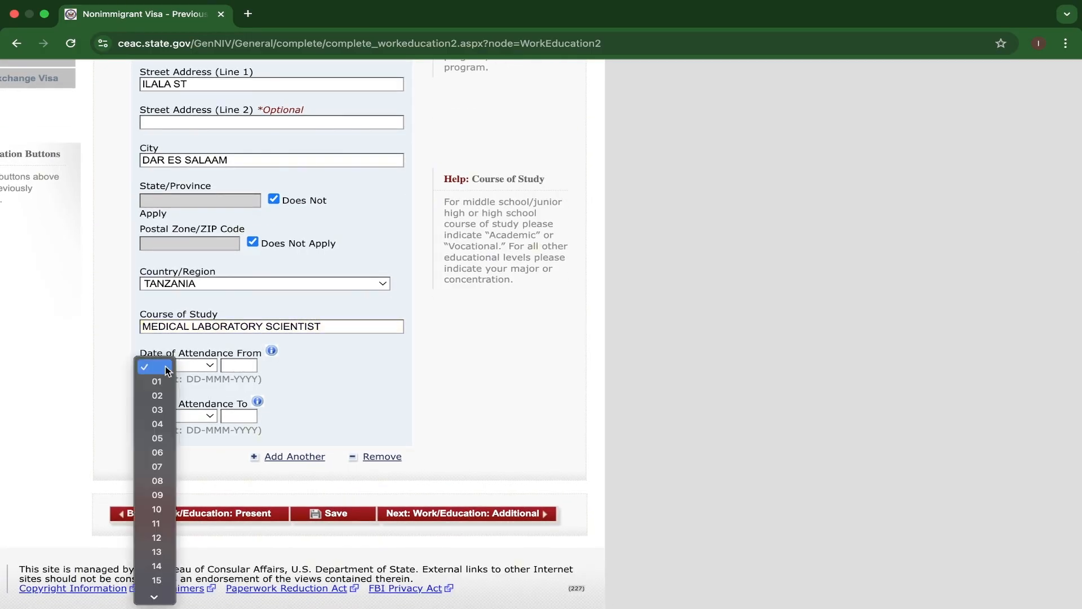
click(158, 428)
click(212, 365)
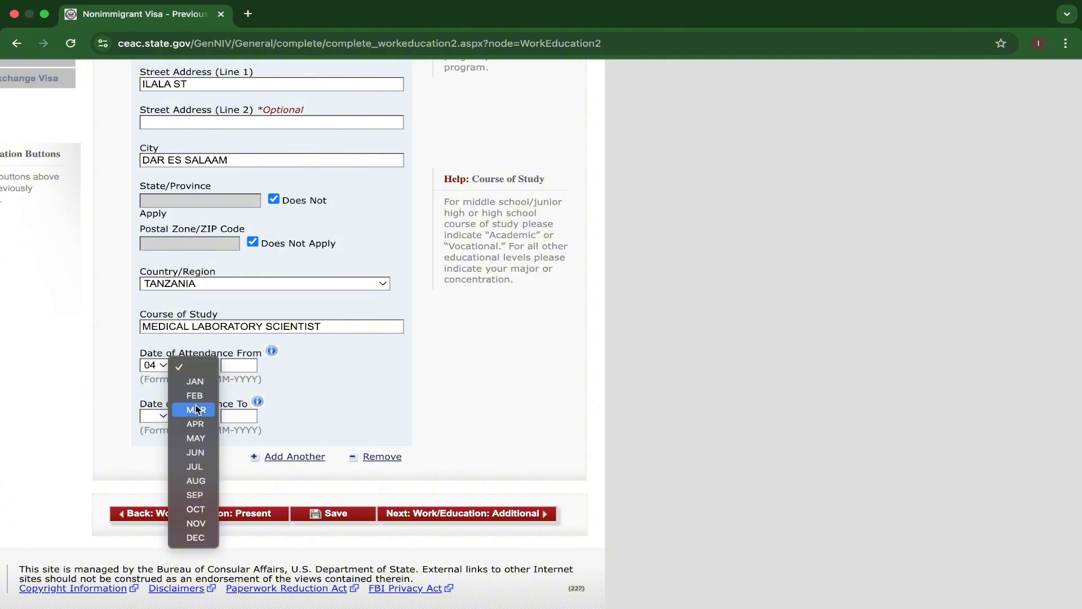
click(196, 410)
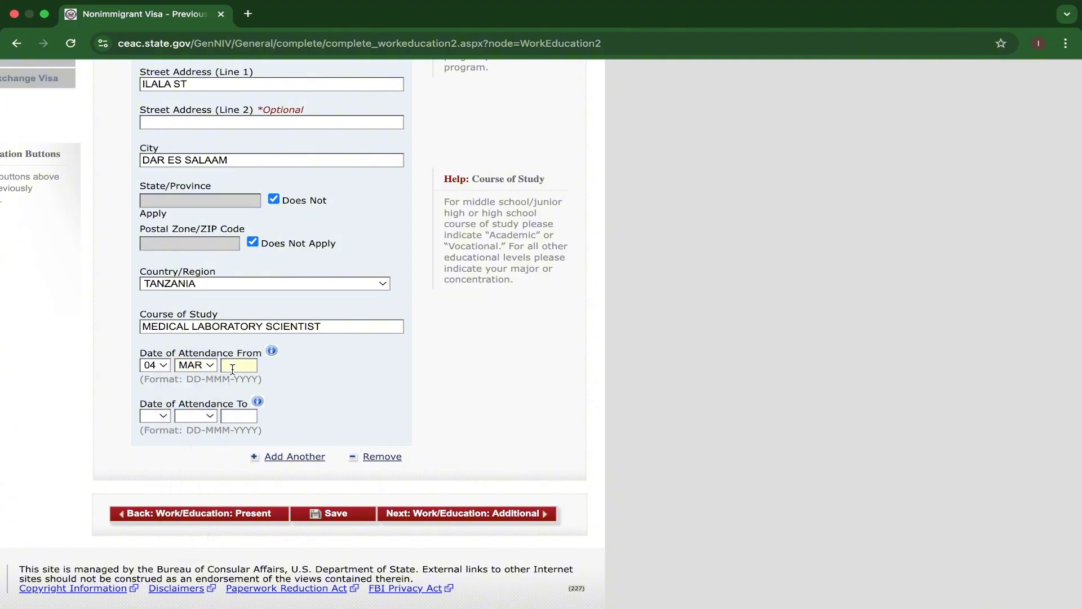
text(2010)
Set the Date of Attendance To at the institution to 03 NOV 2014.
click(161, 416)
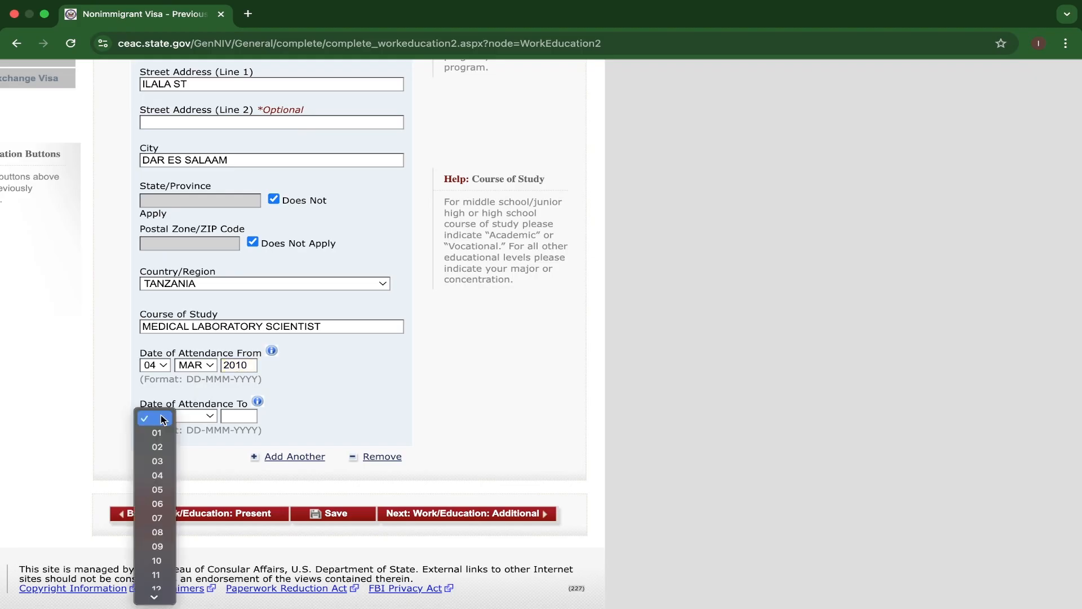
click(157, 462)
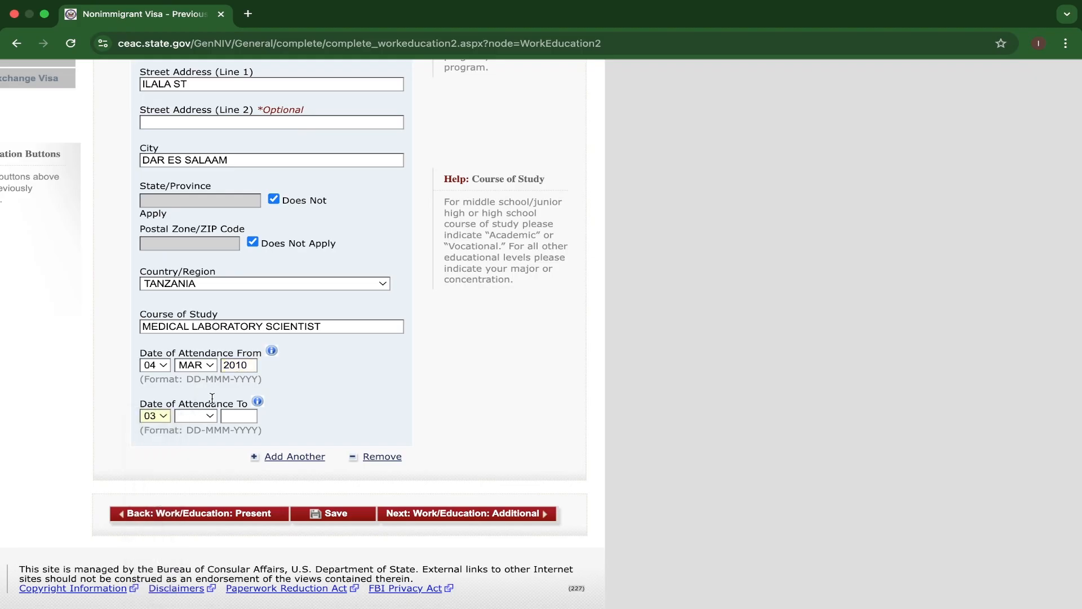
click(205, 417)
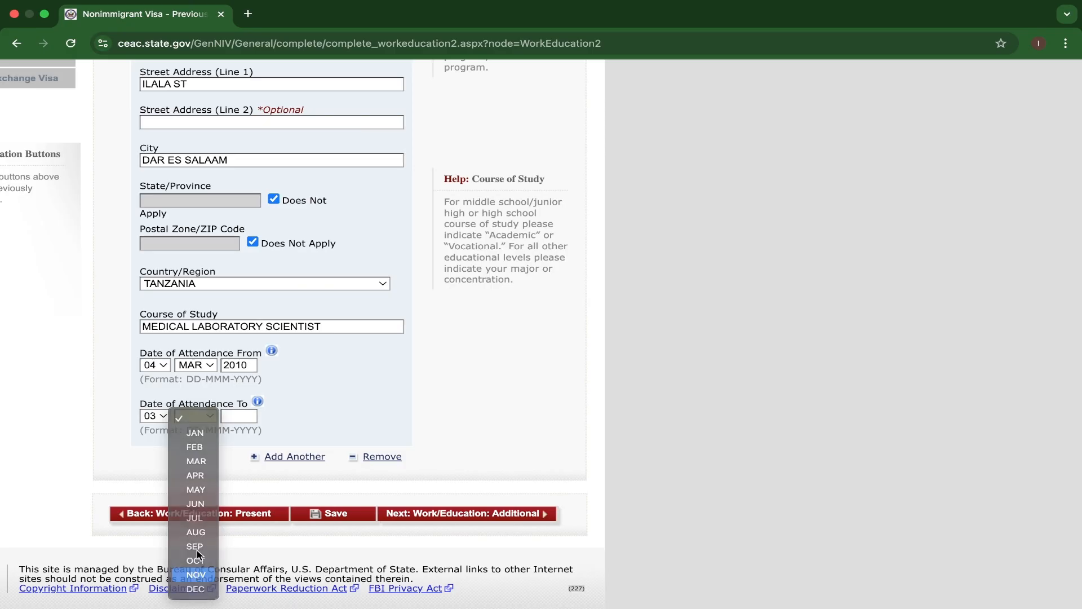
click(197, 575)
text(20)
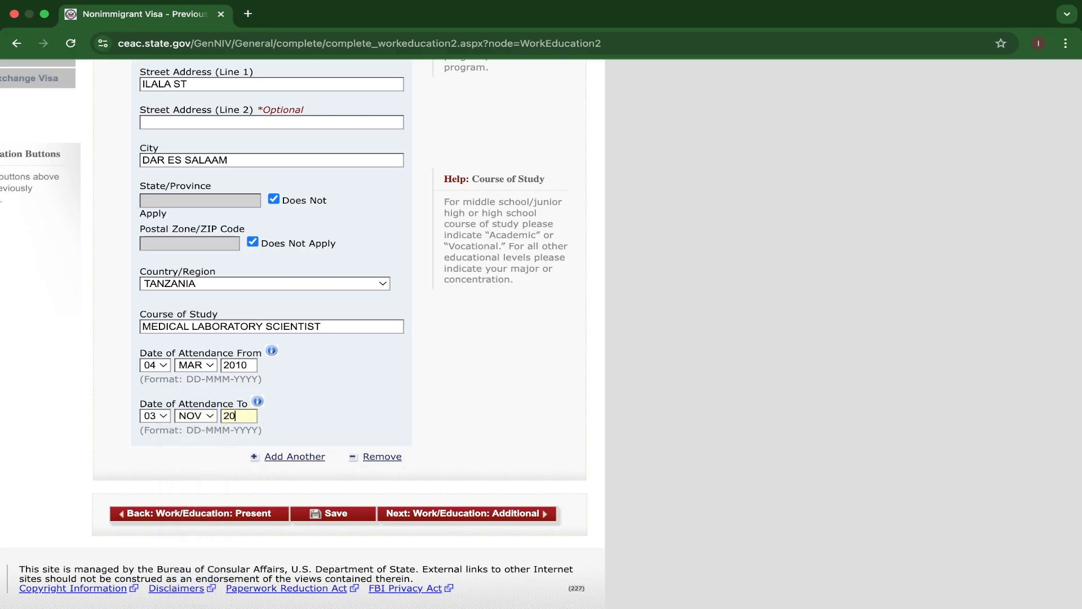
text(14)
Save the application with the completed previous work/education information.
scroll(259, 422, down, 1)
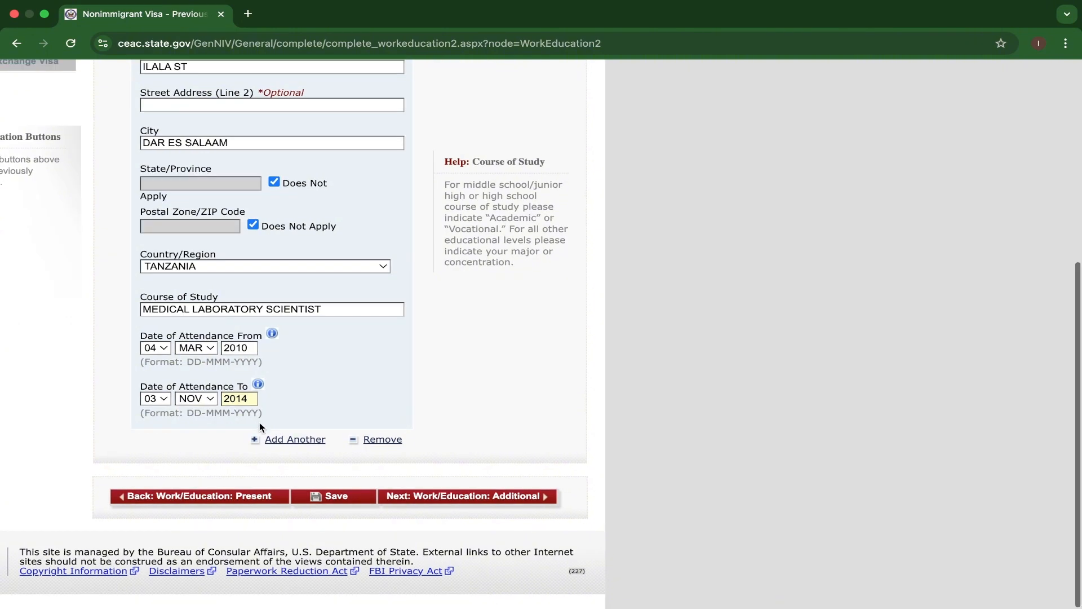
click(338, 505)
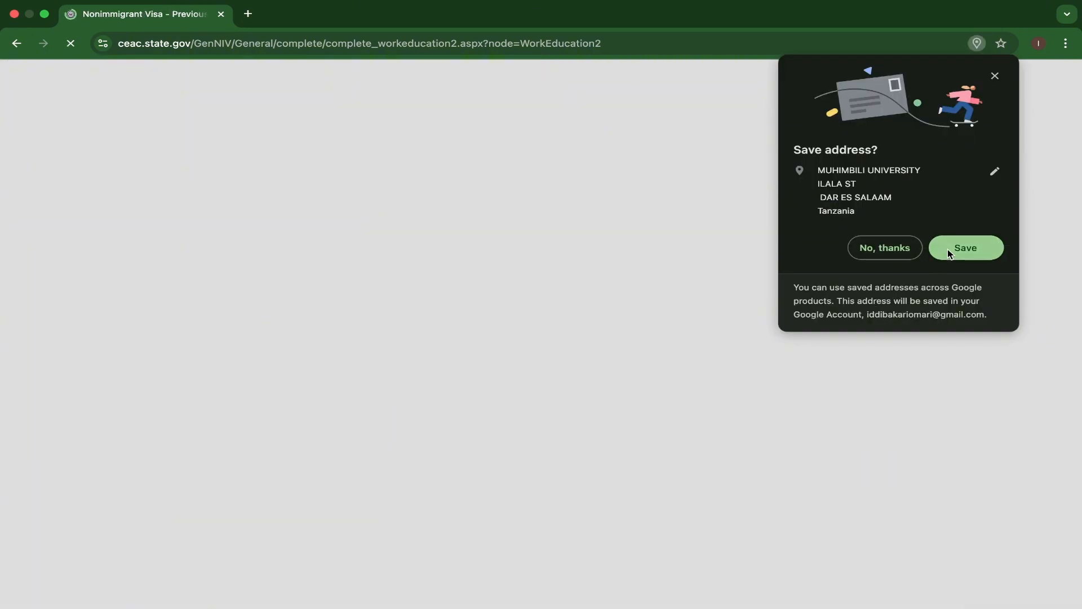
click(948, 249)
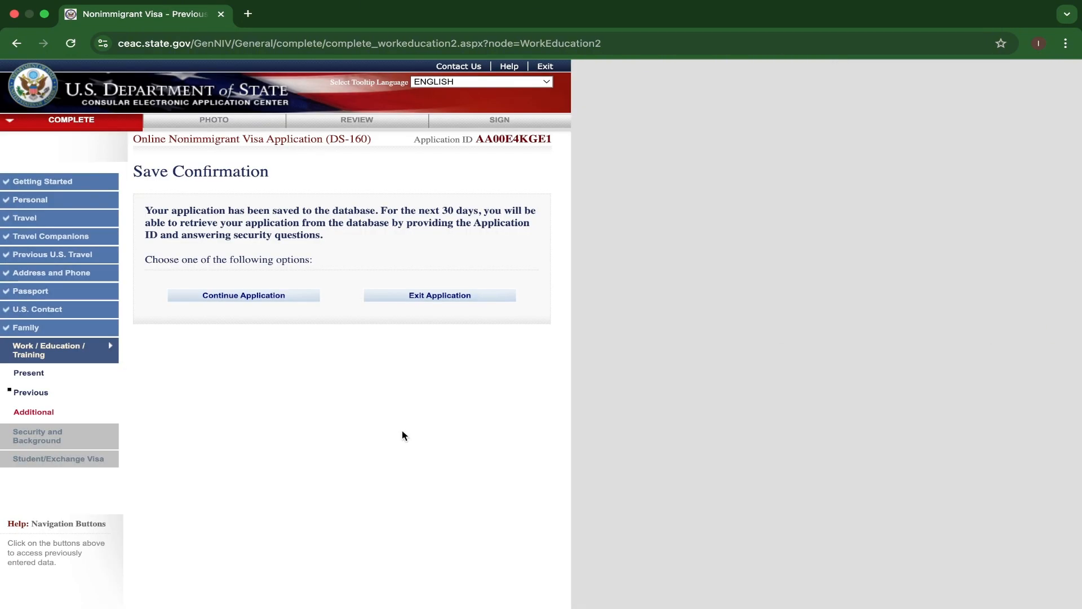
Resume the saved application and proceed to the Additional Work/Education/Training Information page.
click(250, 297)
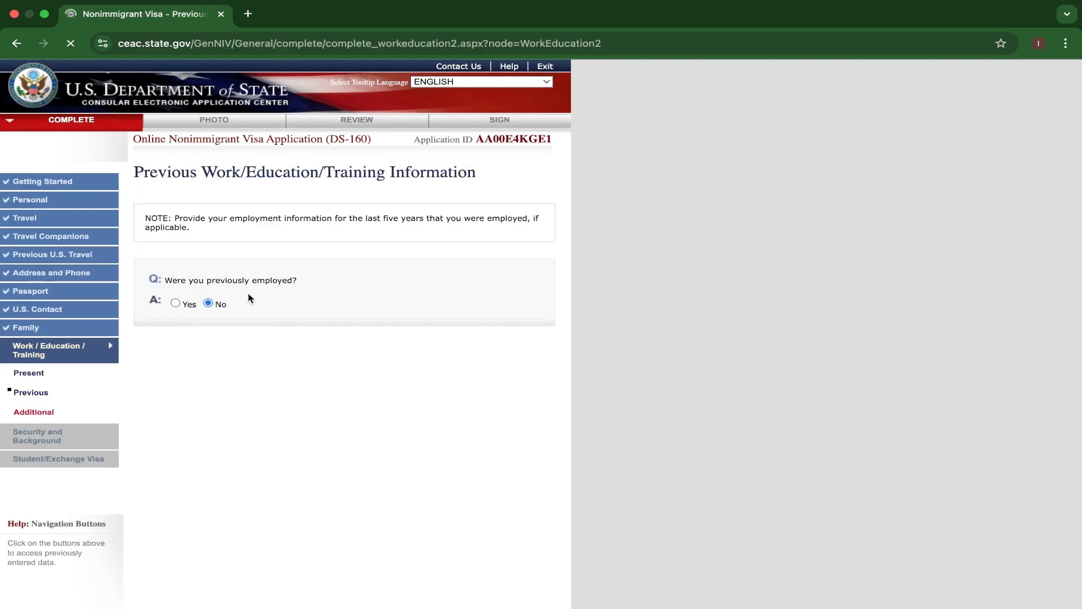
scroll(326, 378, down, 6)
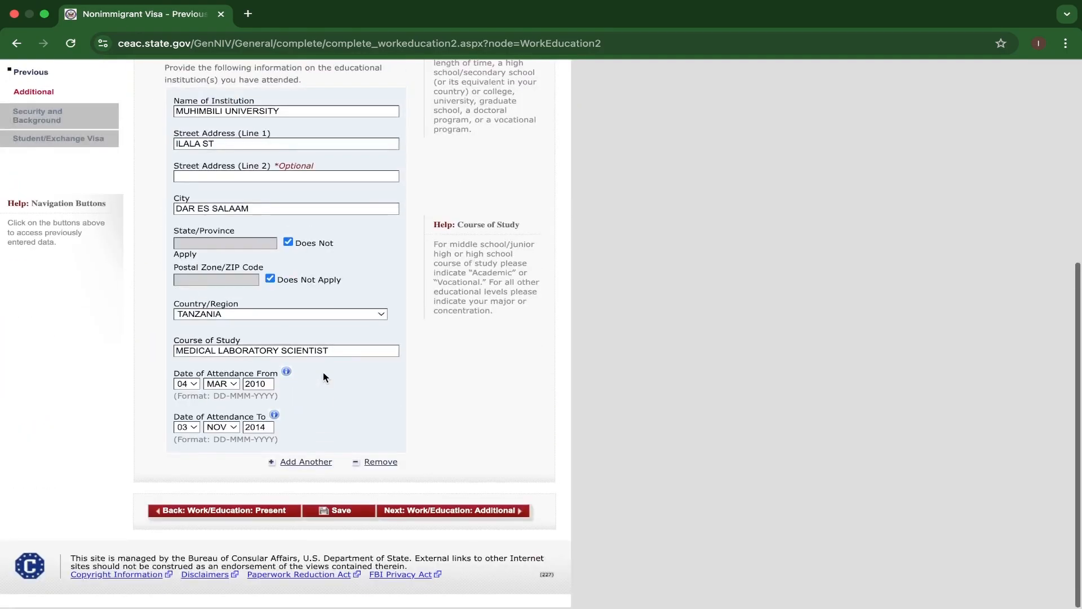
click(446, 516)
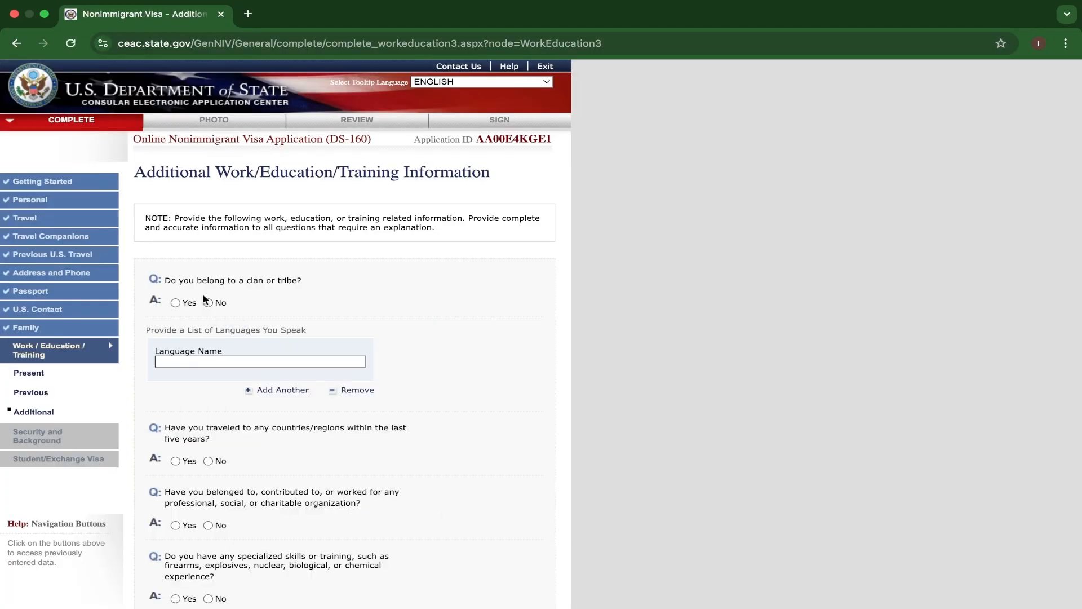
Answer Yes to belonging to a clan or tribe and enter CHAGA as the clan or tribe name.
click(175, 302)
click(336, 352)
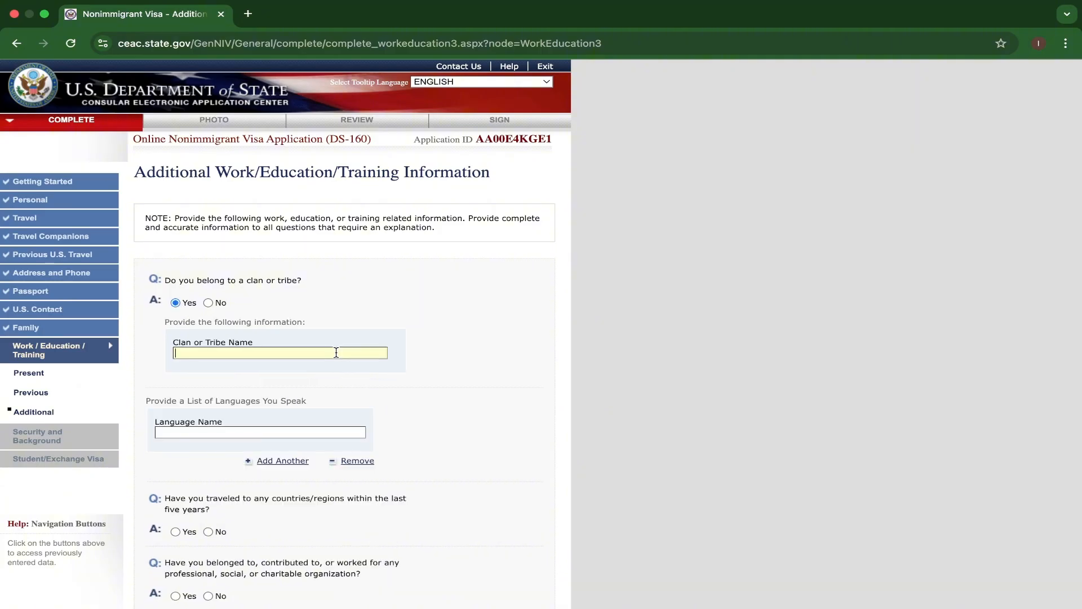
text(CHAGA)
Enter ENGLISH as the first spoken language and add FRANCH as the second one.
scroll(435, 361, down, 5)
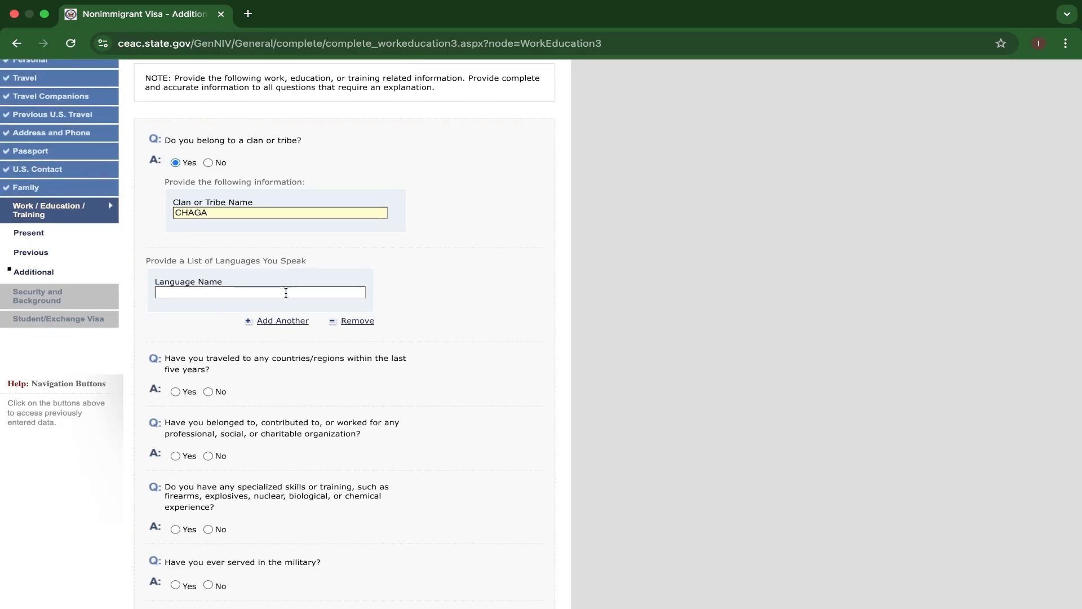
click(286, 293)
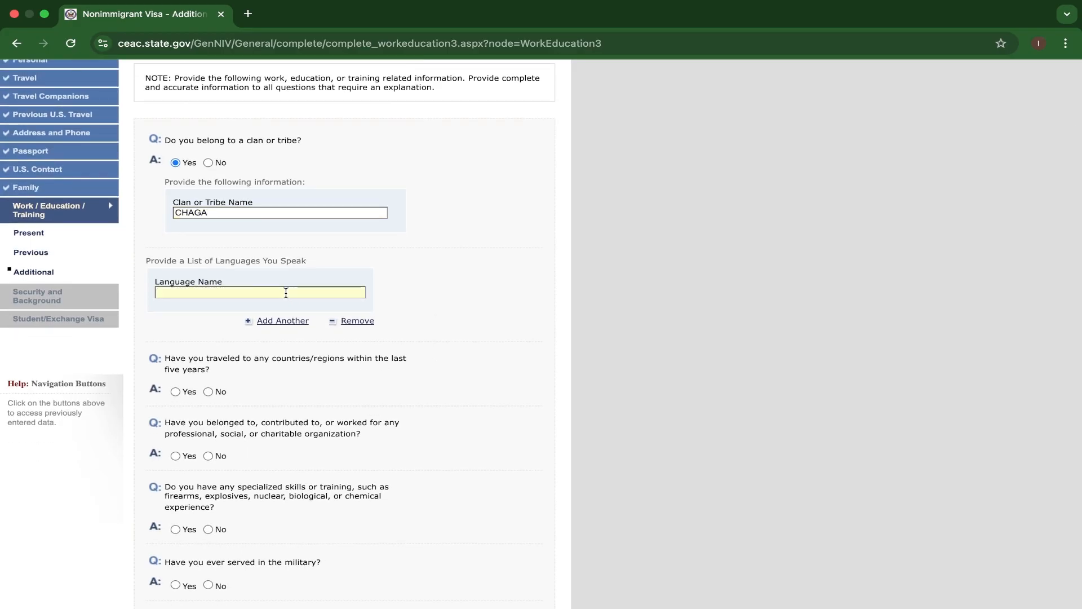
text(ENGLISH)
click(289, 321)
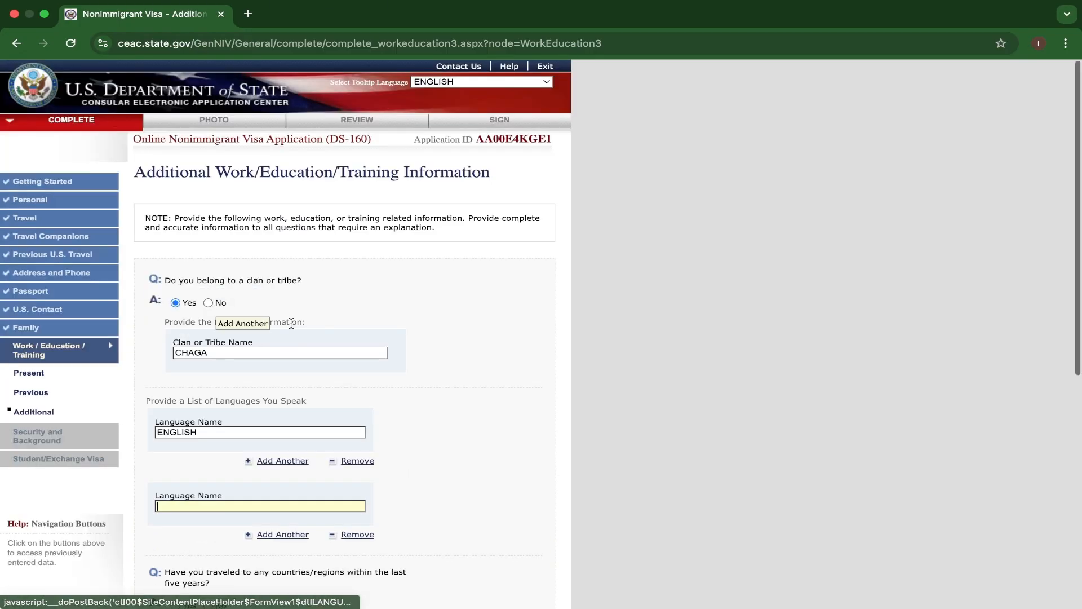
scroll(291, 323, down, 5)
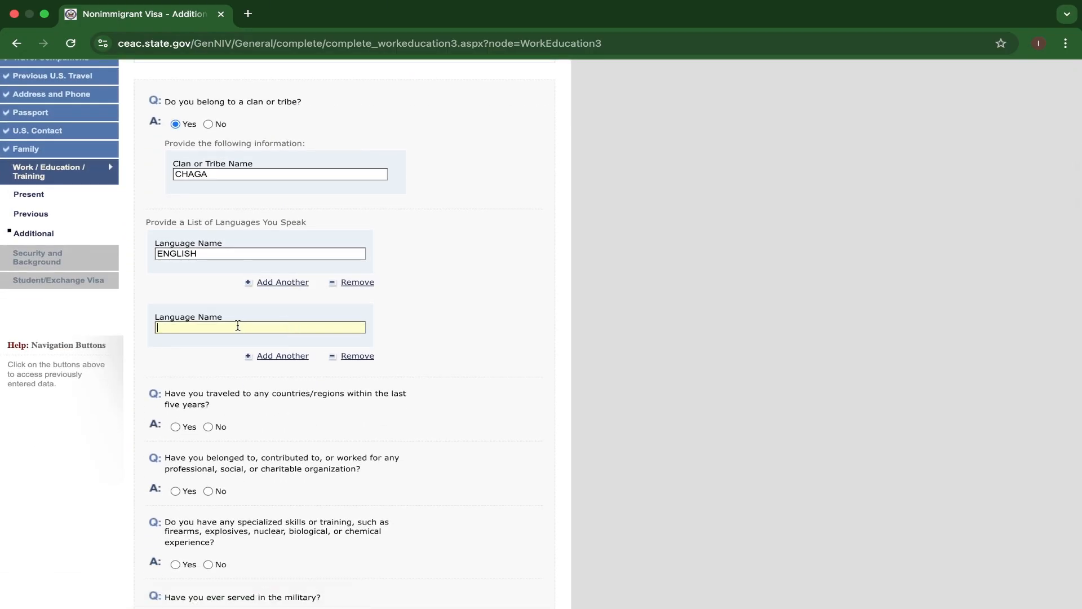
text(FRANCH)
Add SWAHILI and SPANISH as further entries in the list of spoken languages.
click(279, 358)
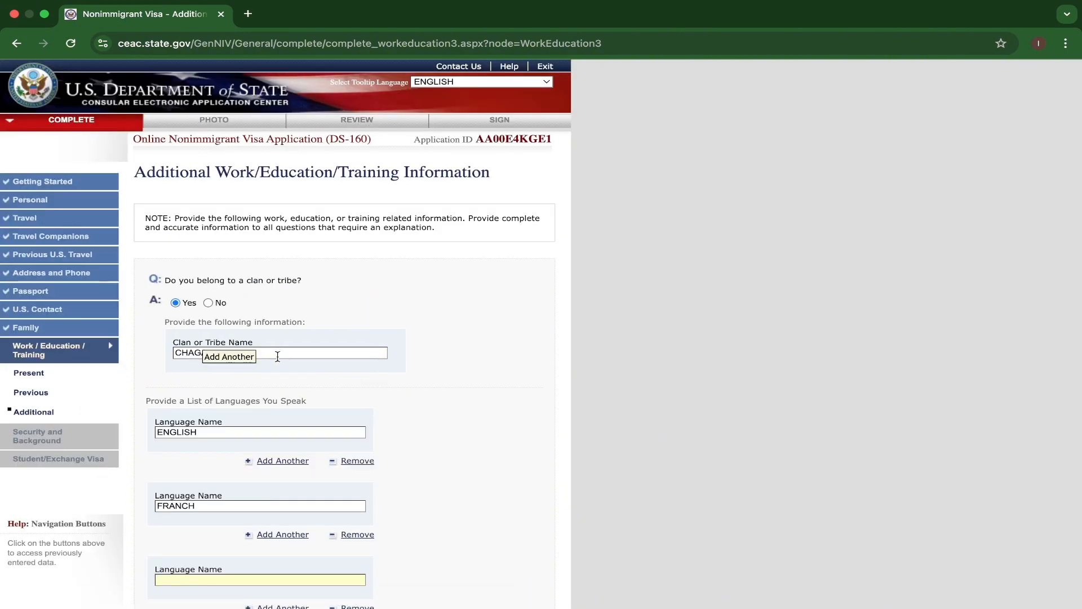
text(SWA)
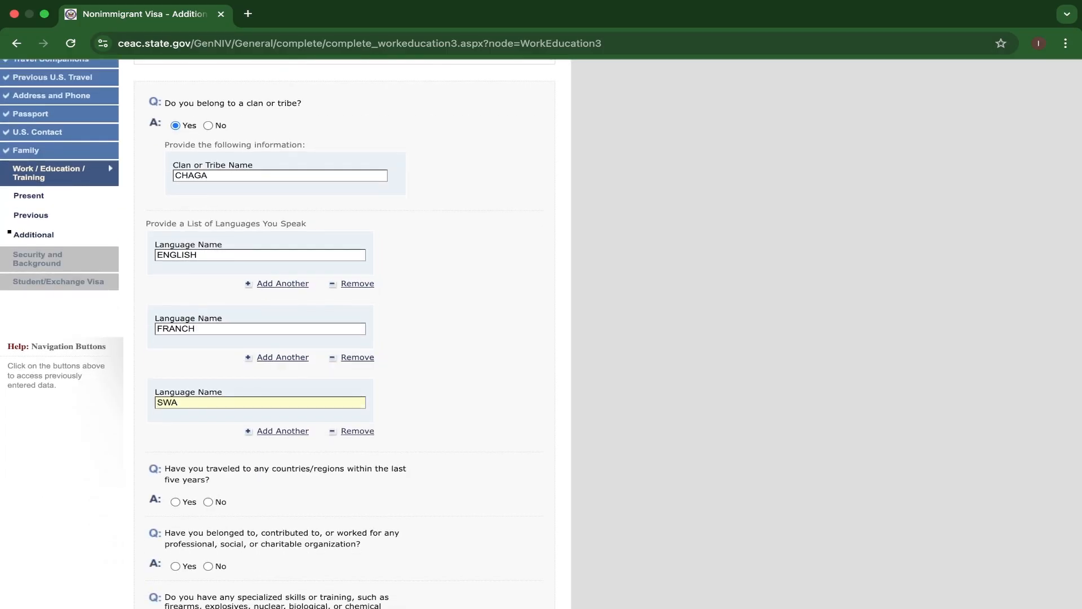
text(HILI)
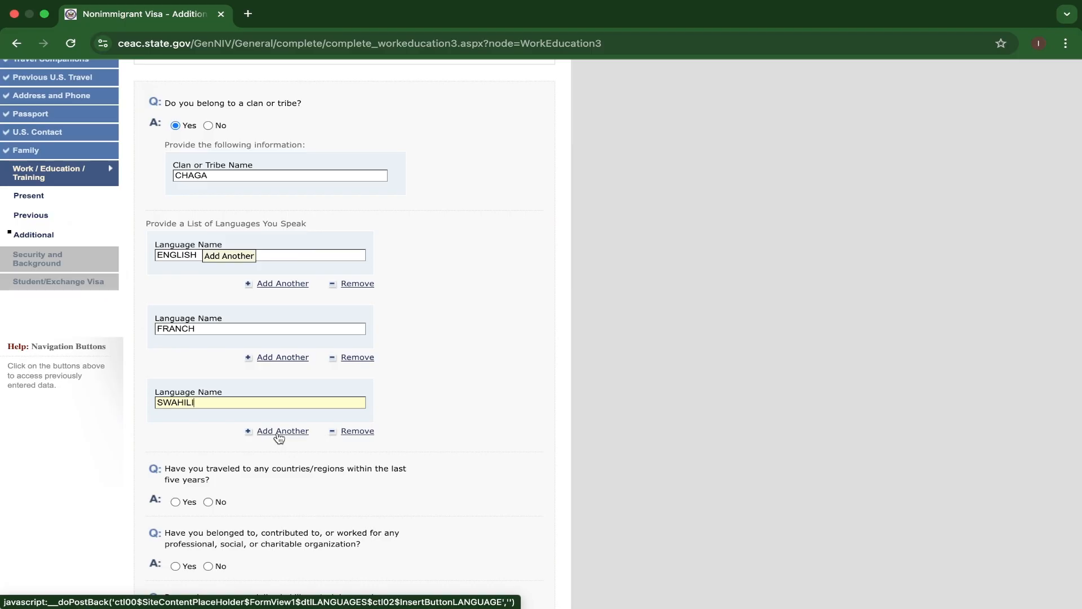
click(279, 431)
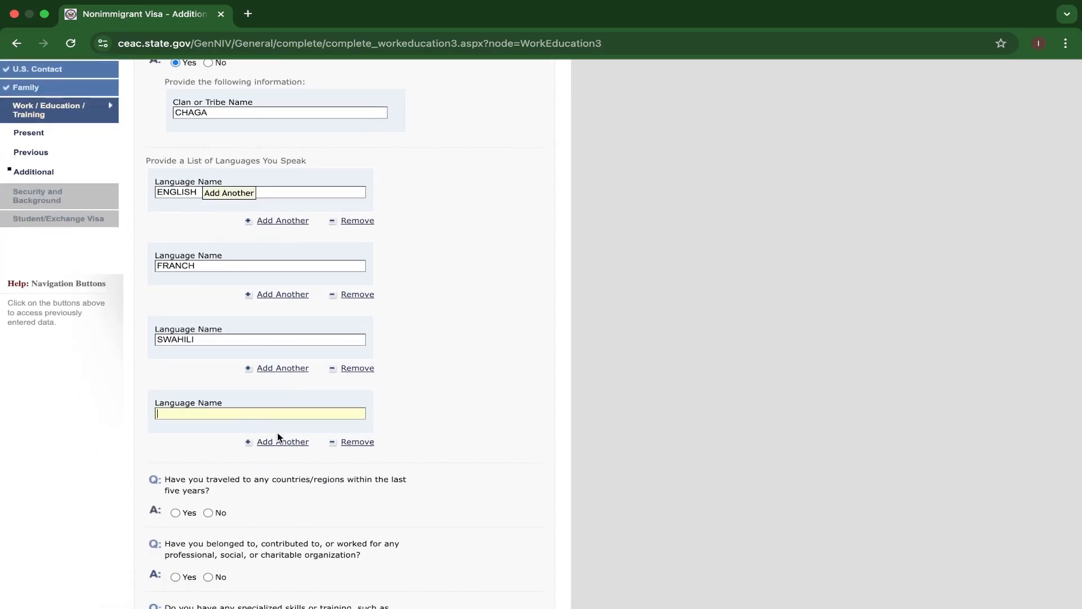
text(SPANISH)
Add CHAGA as the fifth entry in the list of spoken languages.
scroll(340, 437, down, 3)
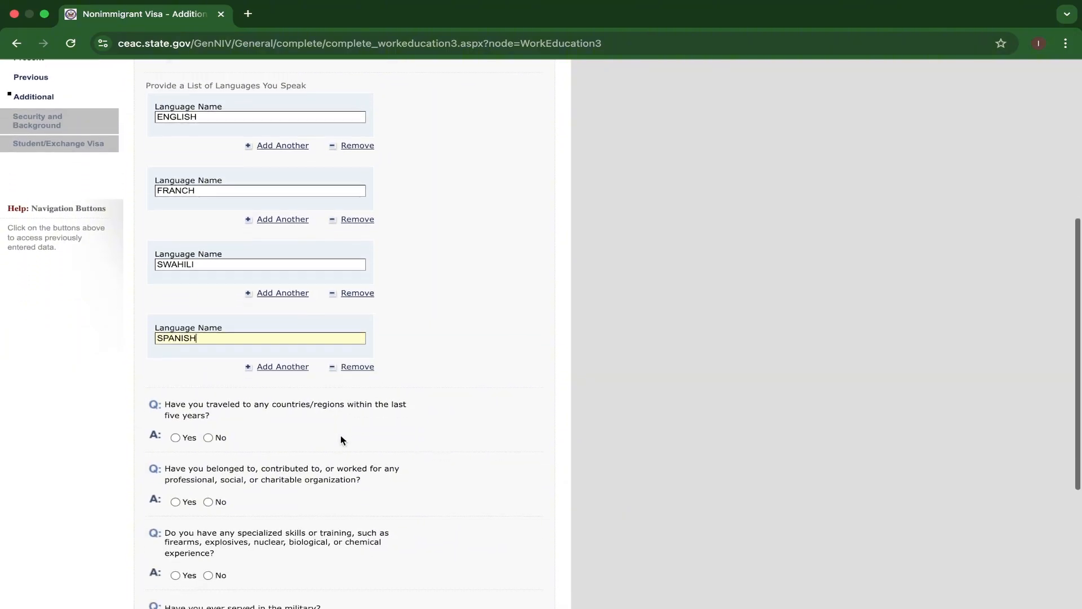
scroll(340, 435, down, 3)
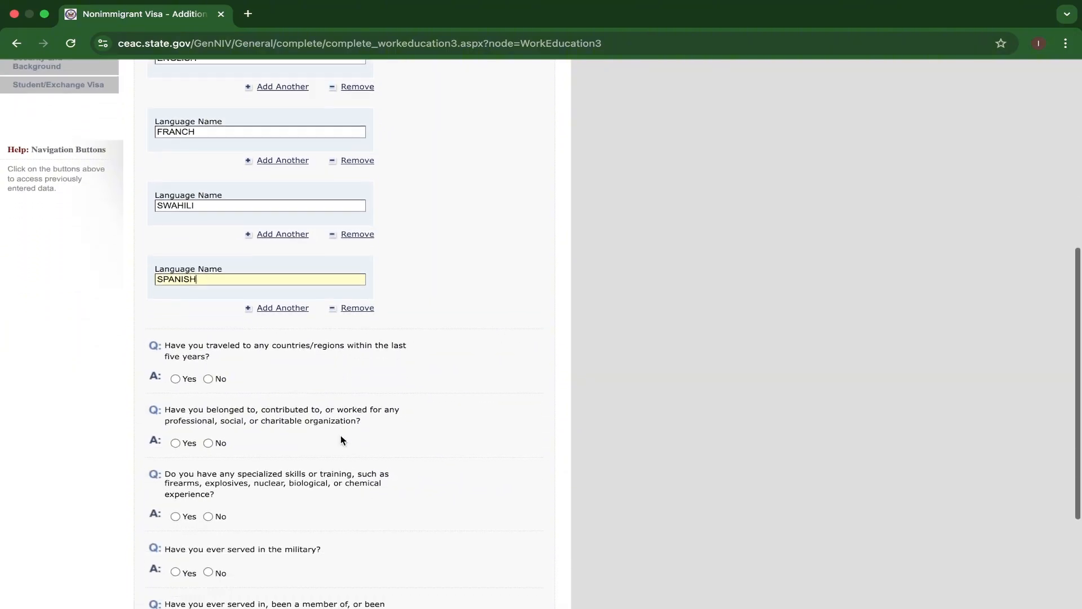
click(272, 303)
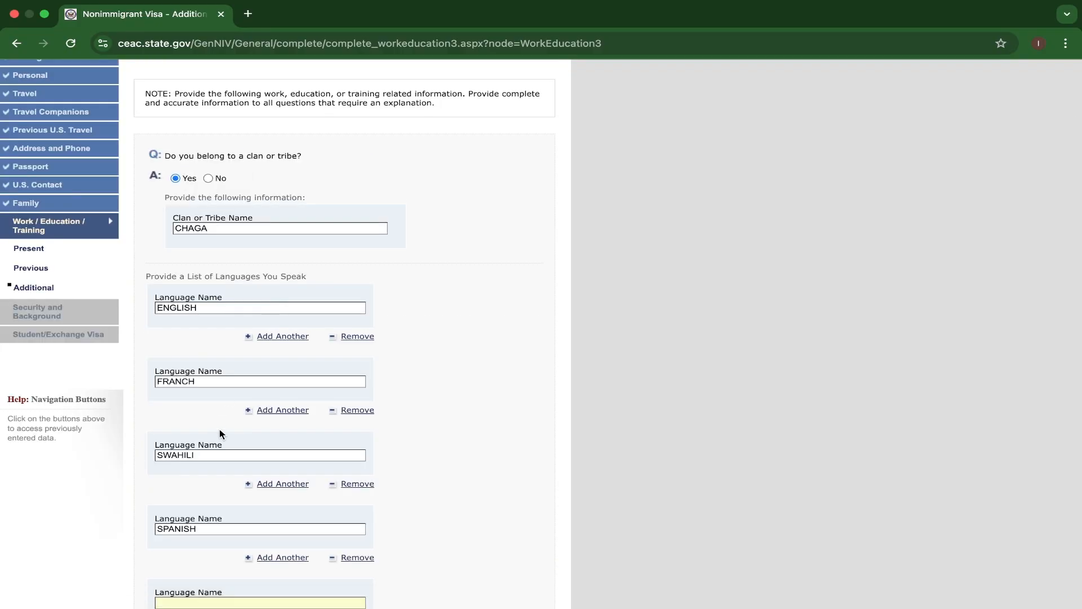
scroll(218, 428, down, 4)
text(CHAG)
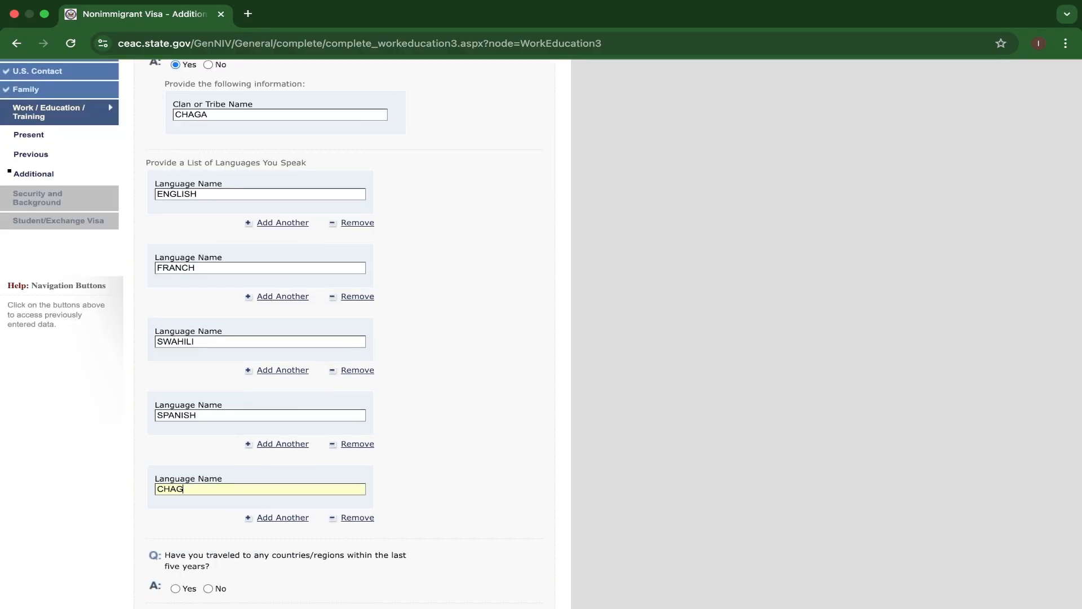
text(A)
scroll(268, 488, down, 4)
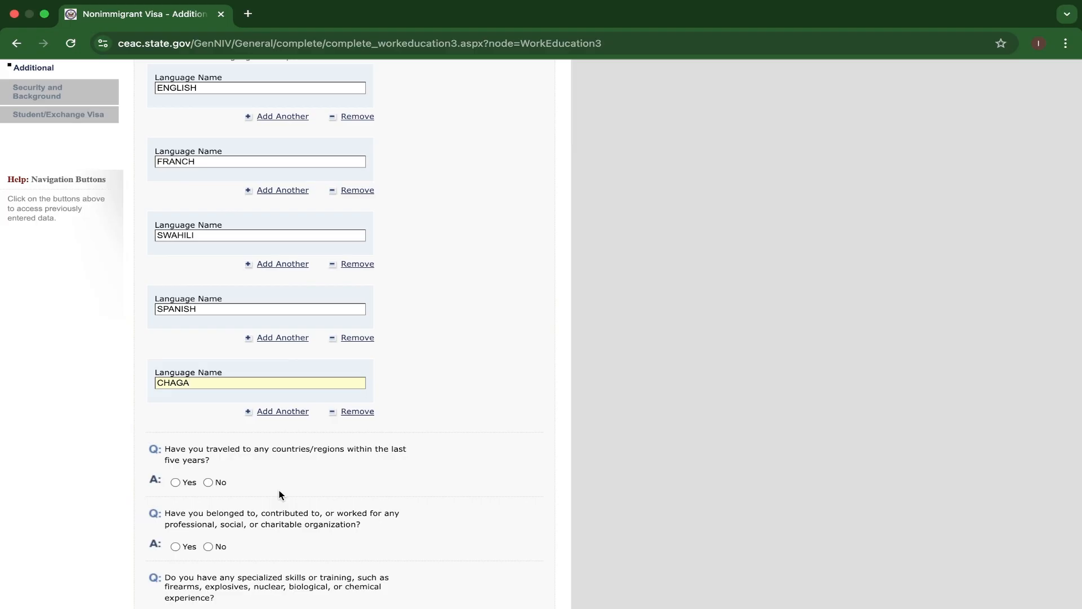
key(BackSpace)
key(BackSpace)
key(BackSpace)
key(BackSpace)
key(BackSpace)
text(JALUA)
key(BackSpace)
key(BackSpace)
key(BackSpace)
key(BackSpace)
key(BackSpace)
key(BackSpace)
key(BackSpace)
key(BackSpace)
text(SU)
key(BackSpace)
key(BackSpace)
key(BackSpace)
key(BackSpace)
key(BackSpace)
text(KIKUYU ET)
key(BackSpace)
key(BackSpace)
key(BackSpace)
key(BackSpace)
key(BackSpace)
key(BackSpace)
key(BackSpace)
key(BackSpace)
key(BackSpace)
key(BackSpace)
Answer Yes to having traveled to any countries within the last five years and select KENYA as the first country visited.
scroll(237, 423, down, 2)
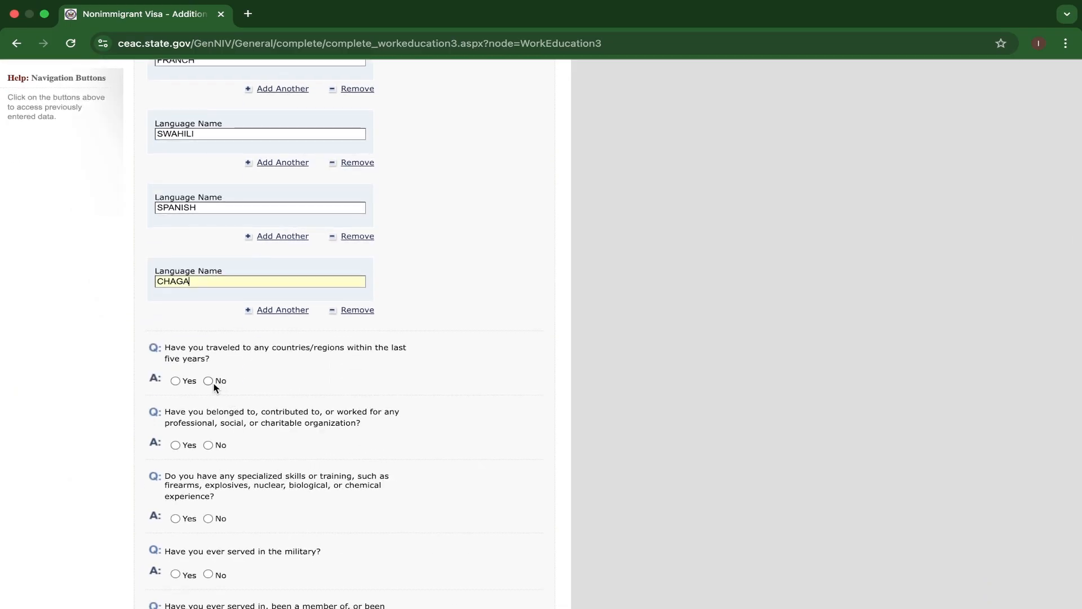
click(175, 381)
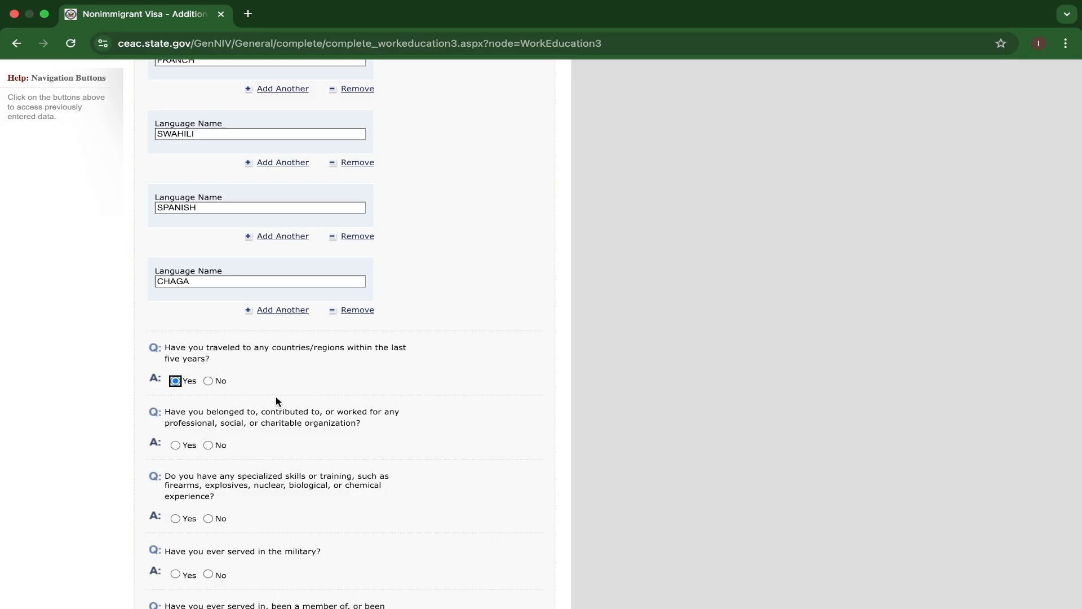
scroll(275, 397, down, 5)
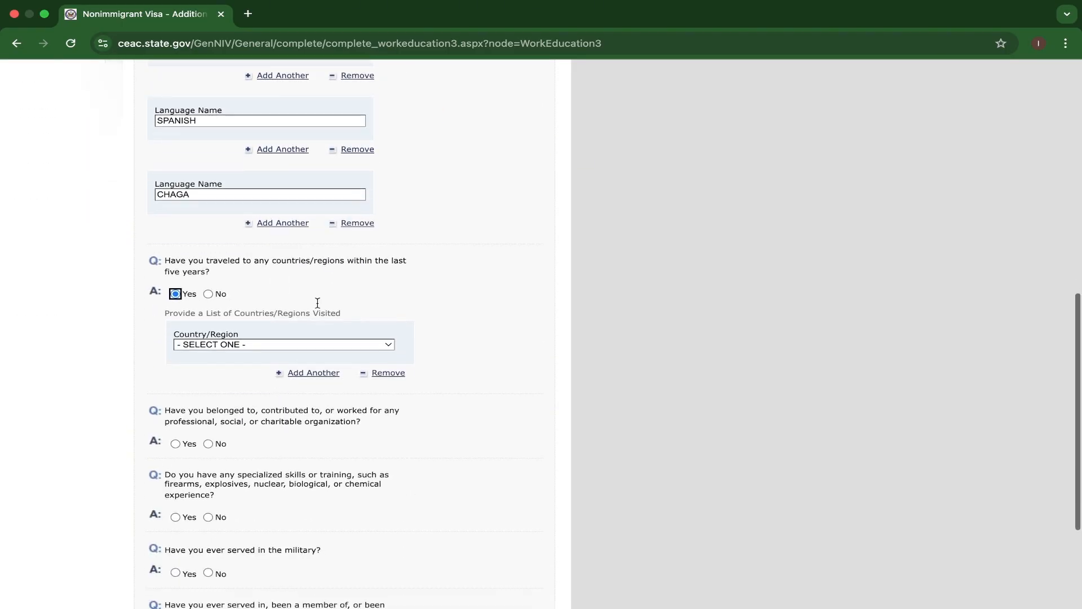
click(340, 345)
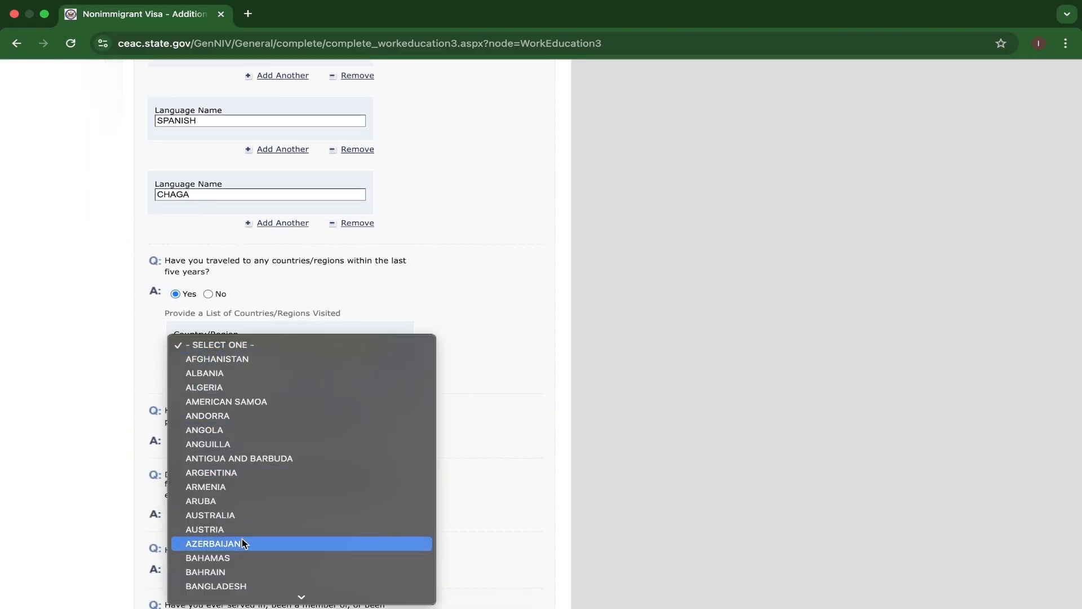
scroll(242, 541, down, 6)
scroll(242, 541, down, 4)
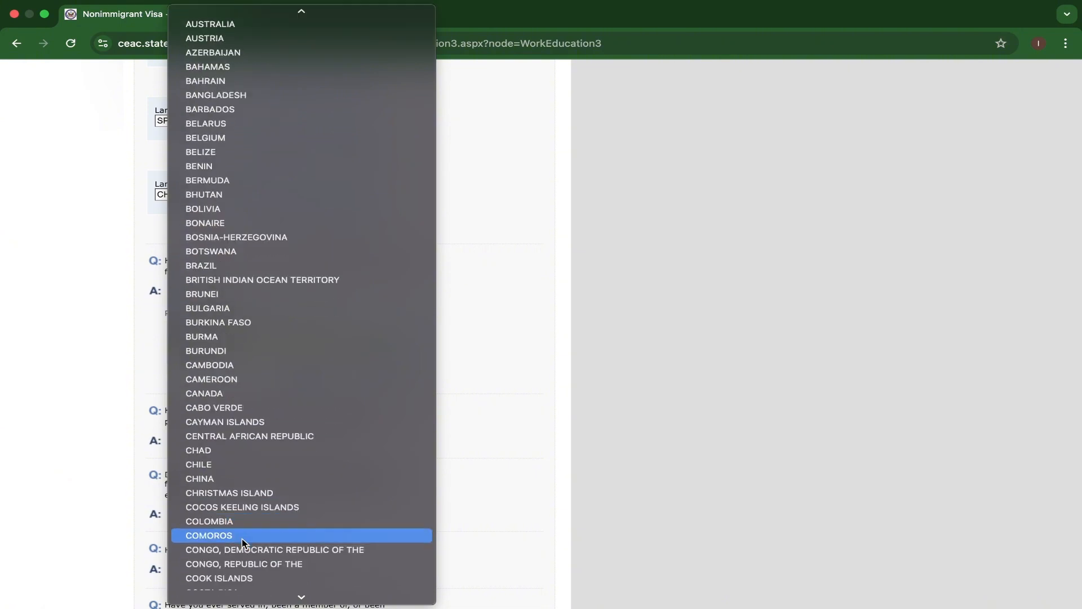
scroll(242, 541, up, 1)
scroll(242, 541, down, 20)
key(k)
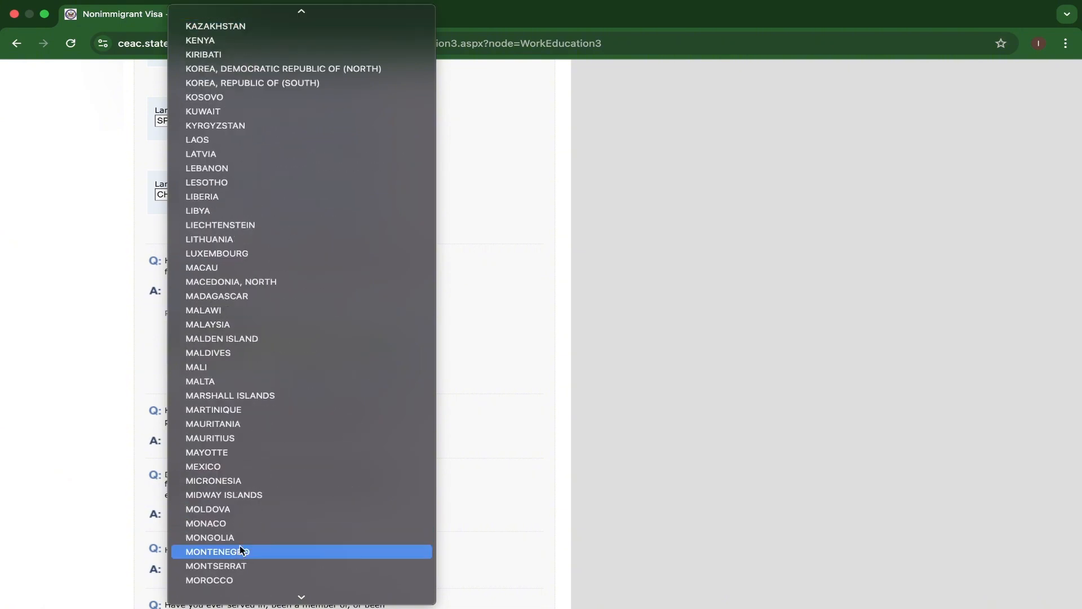
click(187, 41)
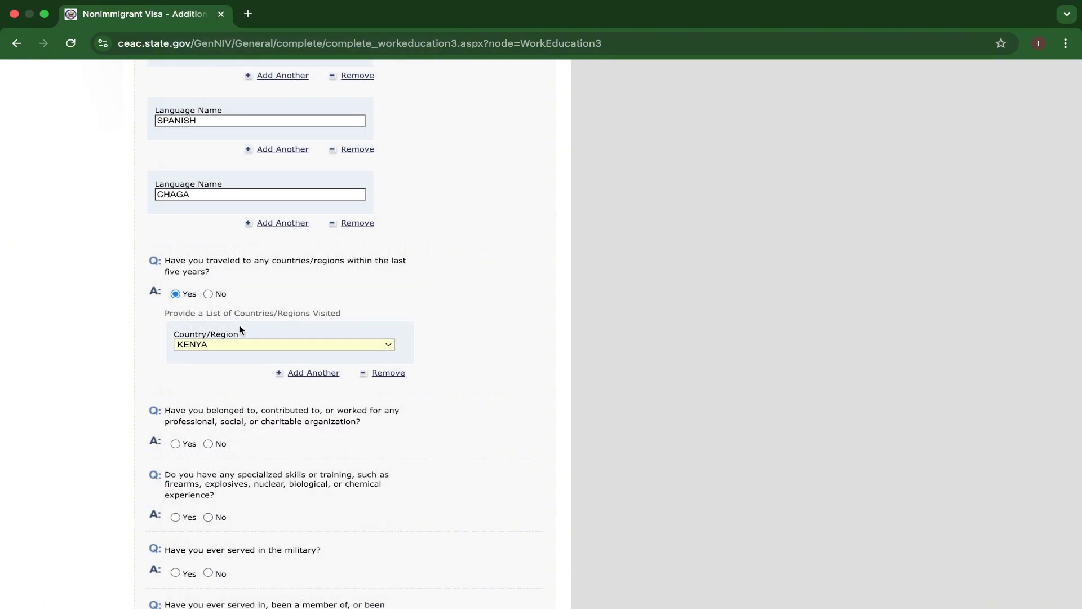
Add CHINA as a second entry in the list of countries/regions visited.
click(303, 375)
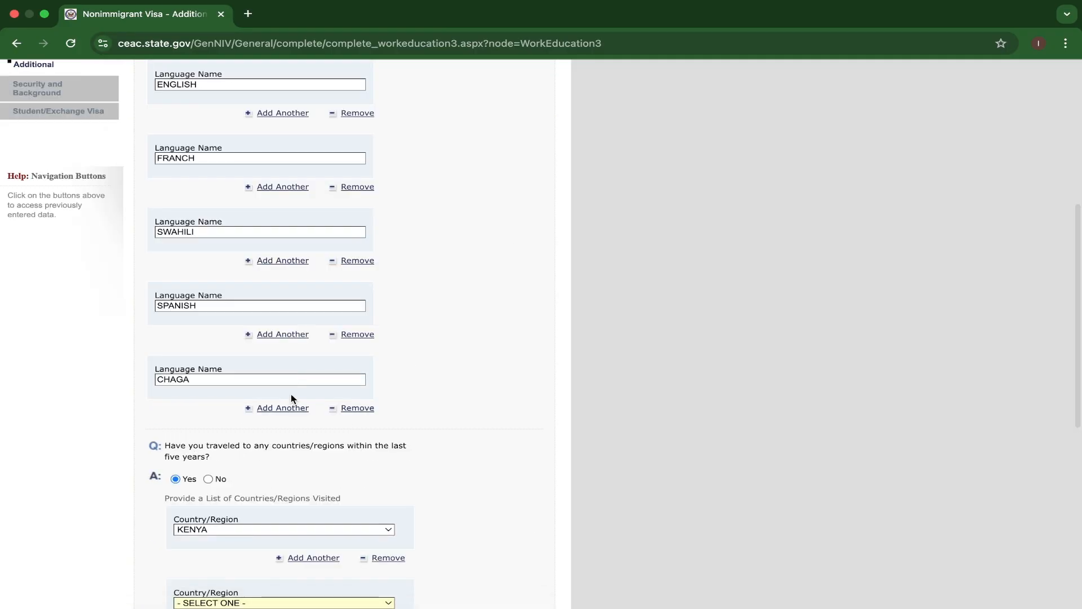
click(372, 358)
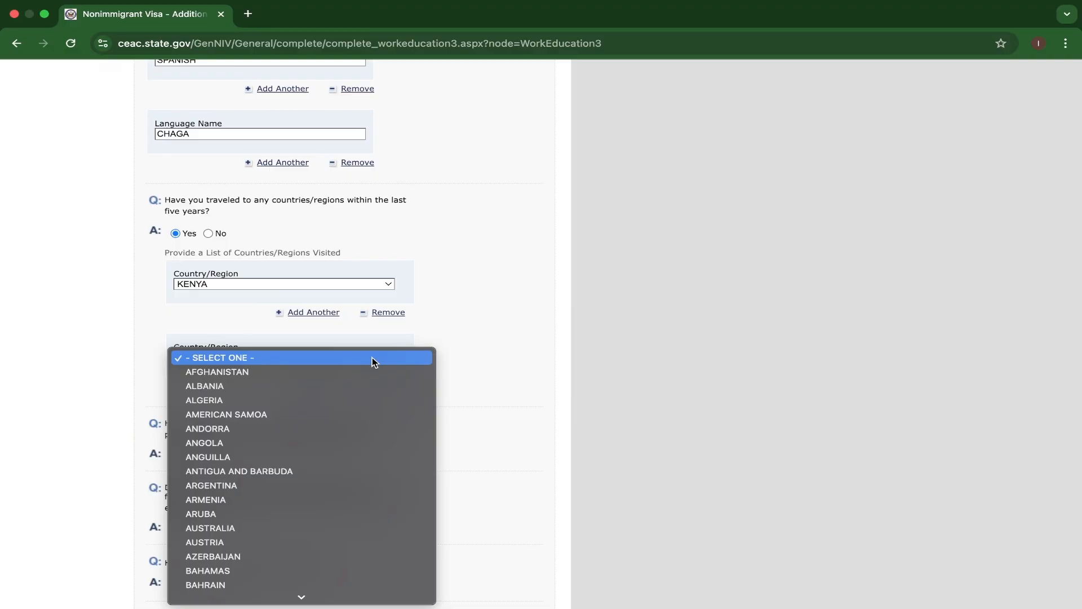
scroll(322, 437, down, 15)
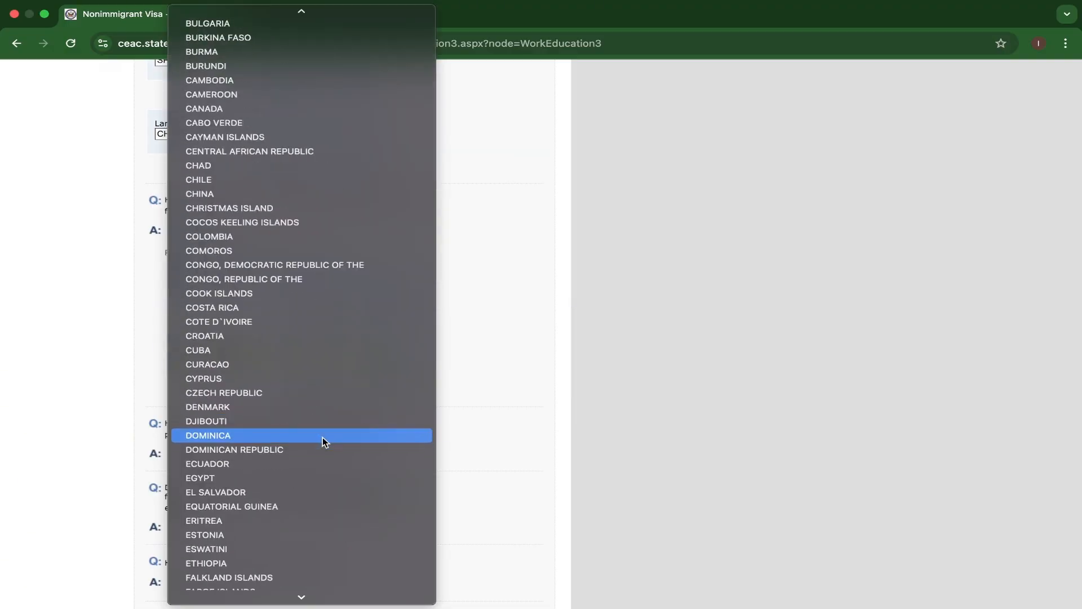
key(c)
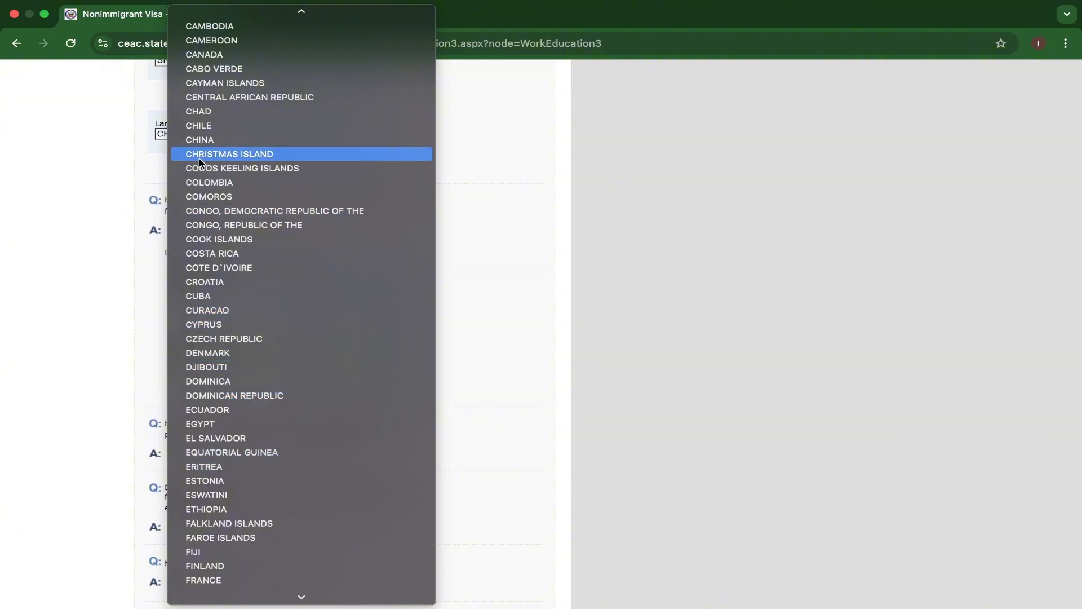
click(201, 140)
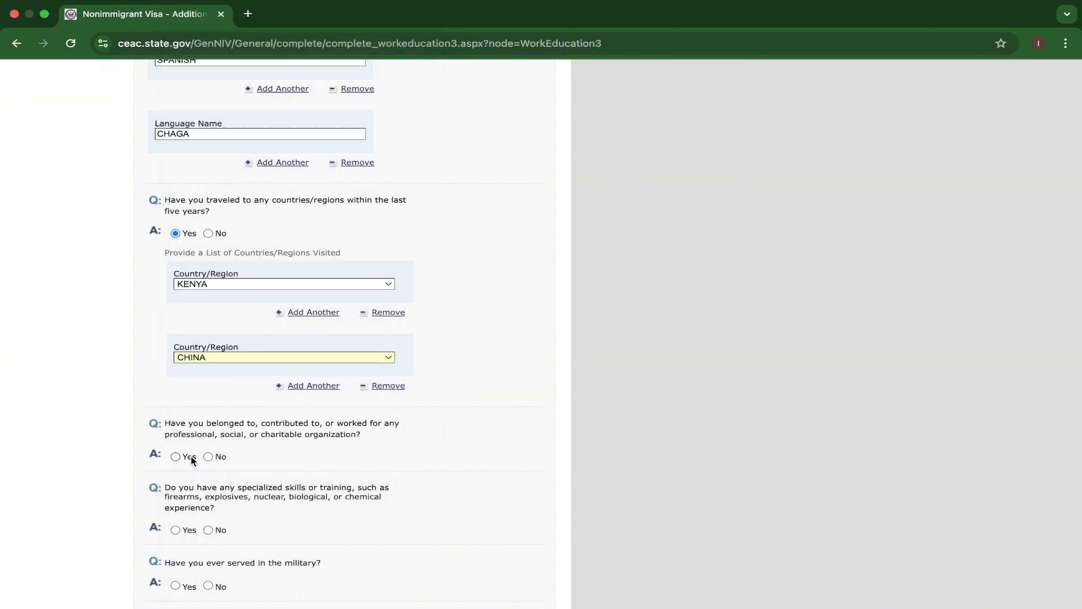
Answer No to having belonged to, contributed to, or worked for any professional, social, or charitable organization.
scroll(269, 415, down, 1)
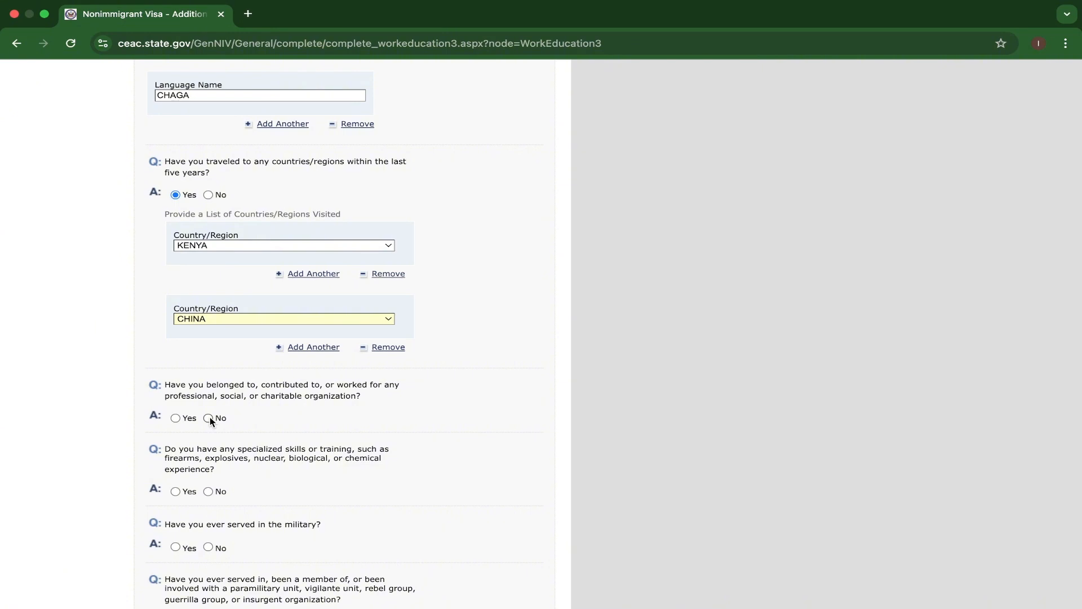
click(175, 418)
scroll(296, 420, down, 5)
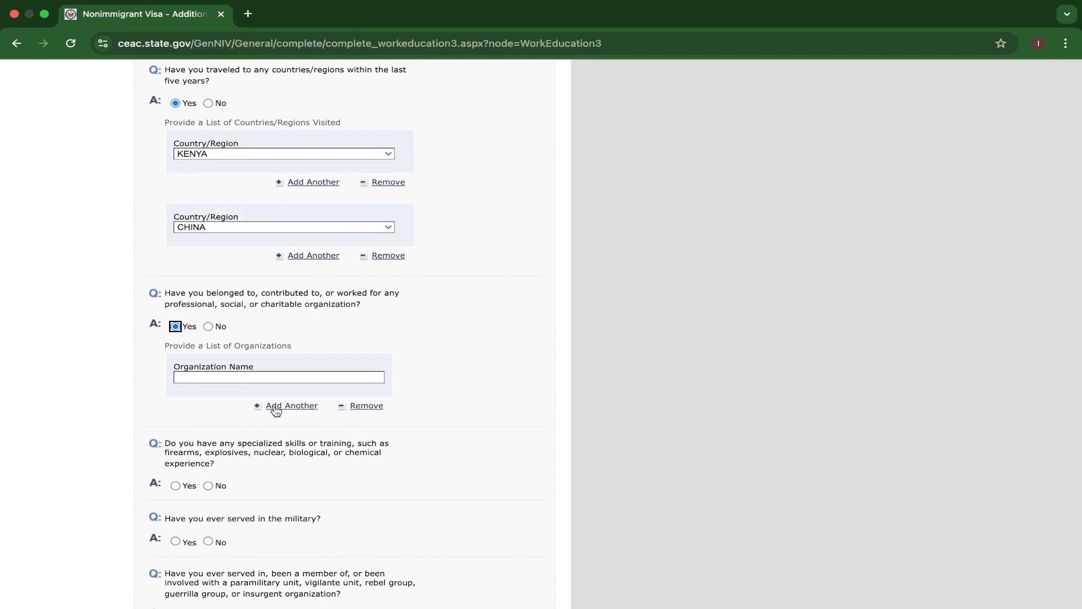
click(207, 326)
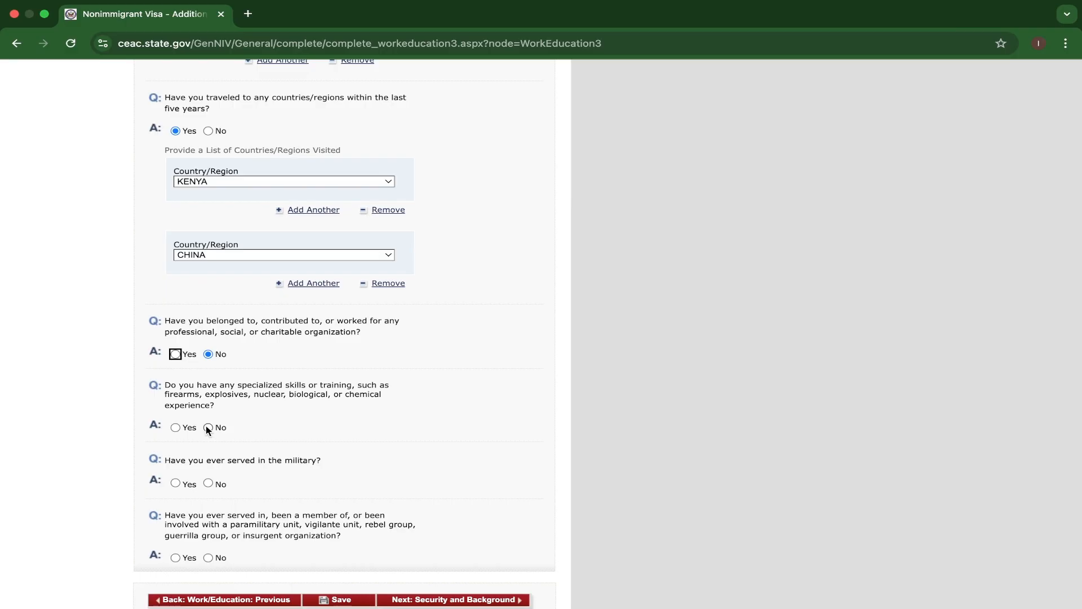
Answer No to the questions on specialized skills or training, military service, and paramilitary or insurgent group involvement.
click(208, 427)
scroll(206, 426, down, 2)
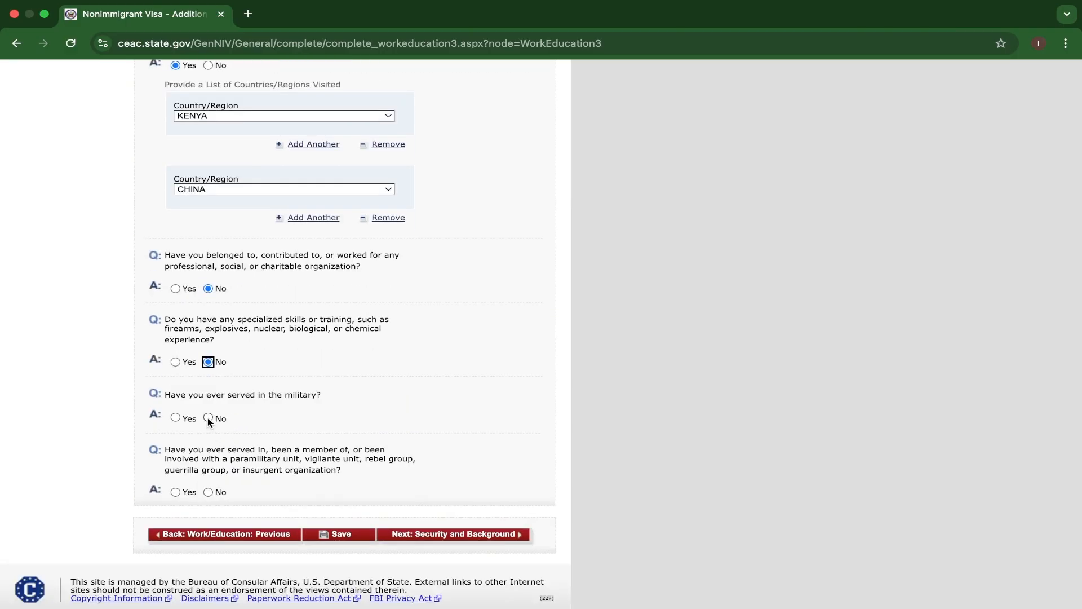
click(208, 419)
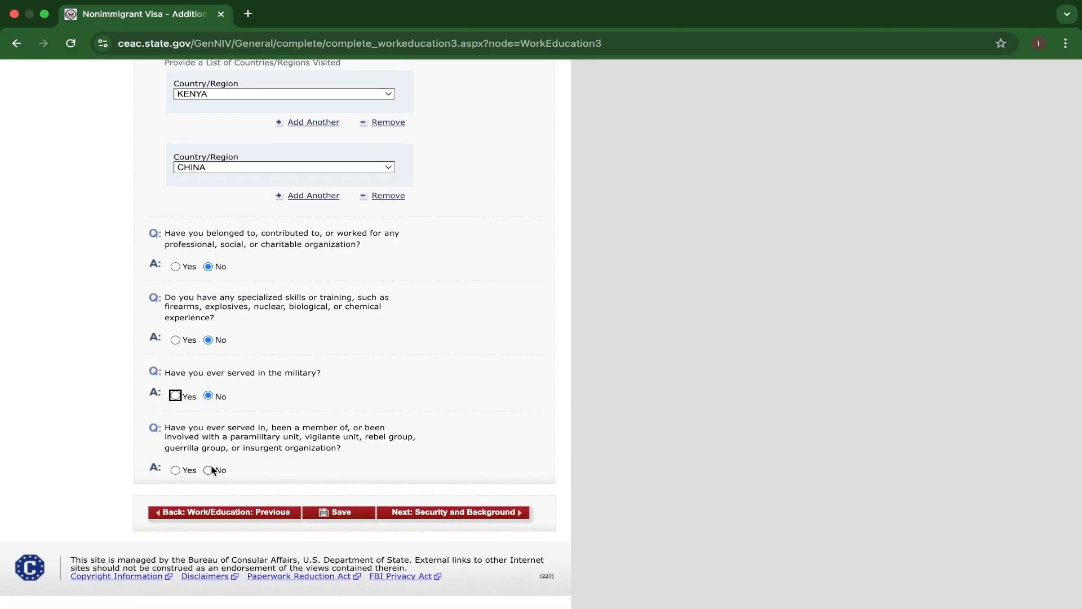
click(209, 470)
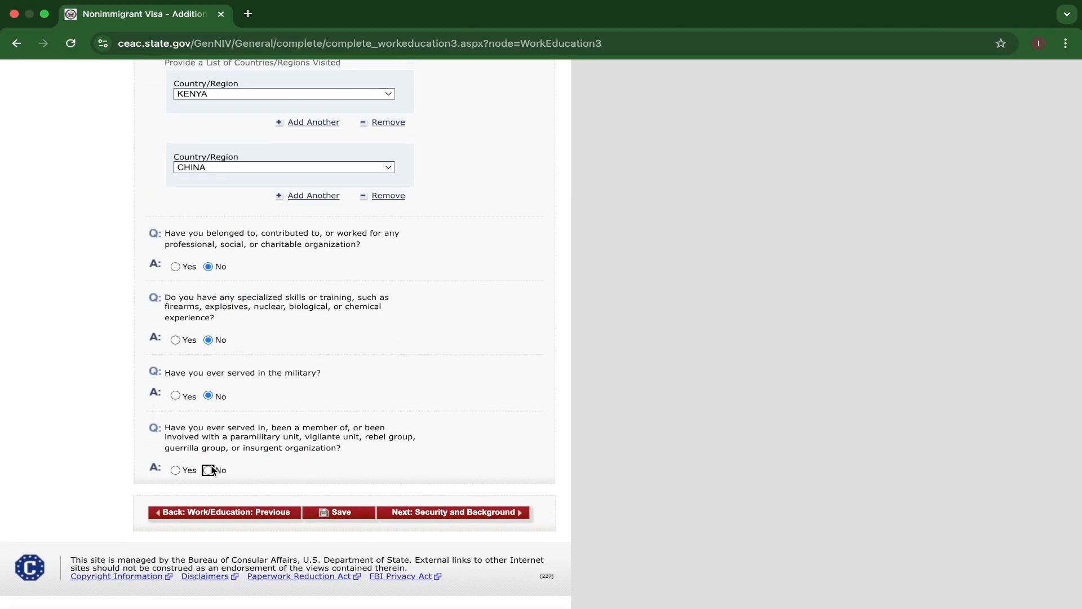
Save the application with the completed additional work/education information and resume it at the end of that page.
click(340, 512)
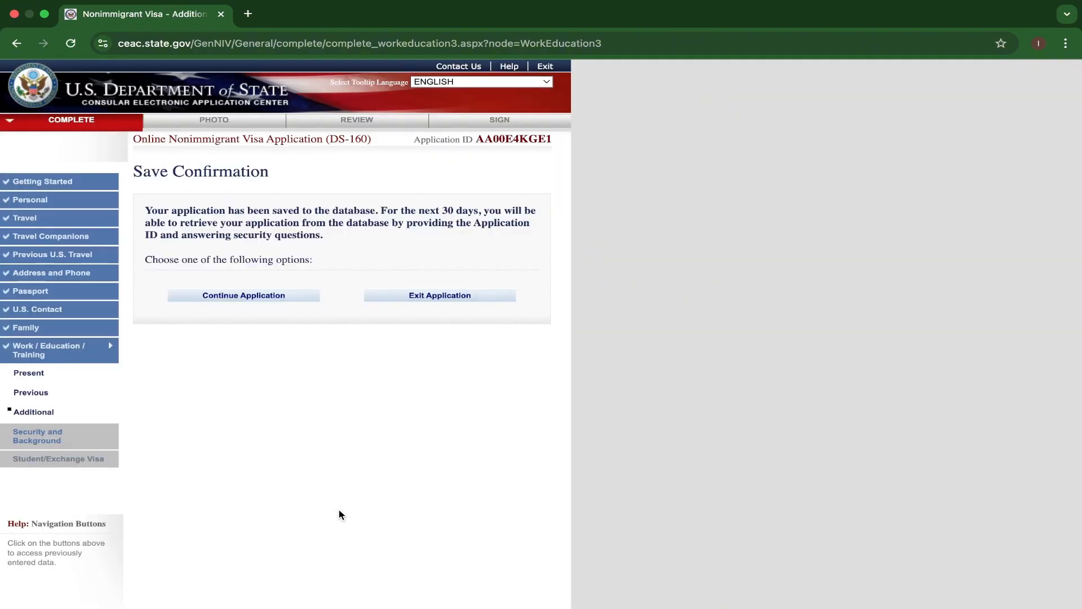
click(256, 296)
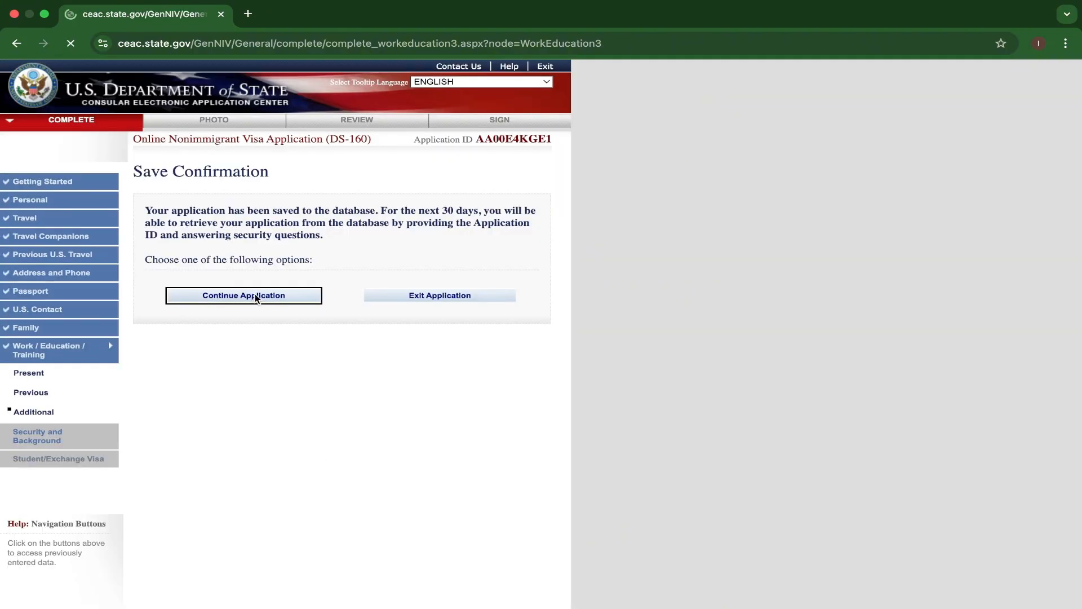
scroll(378, 451, down, 2)
scroll(377, 450, down, 10)
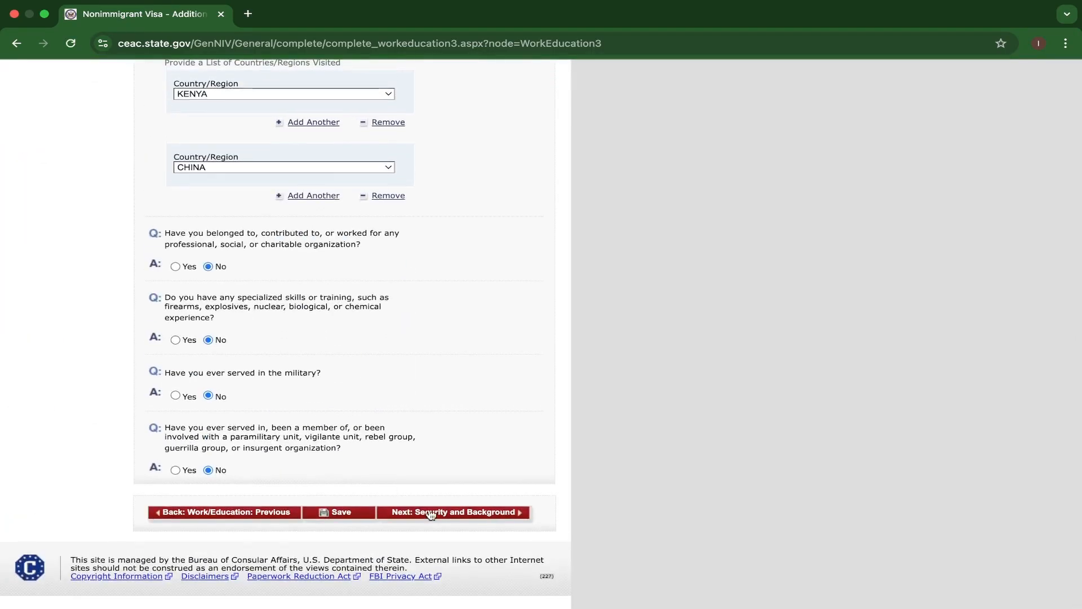
Answer No to the Security and Background Part 1 questions on communicable disease, mental or physical disorder, and drug abuse, and continue to Part 2.
click(431, 514)
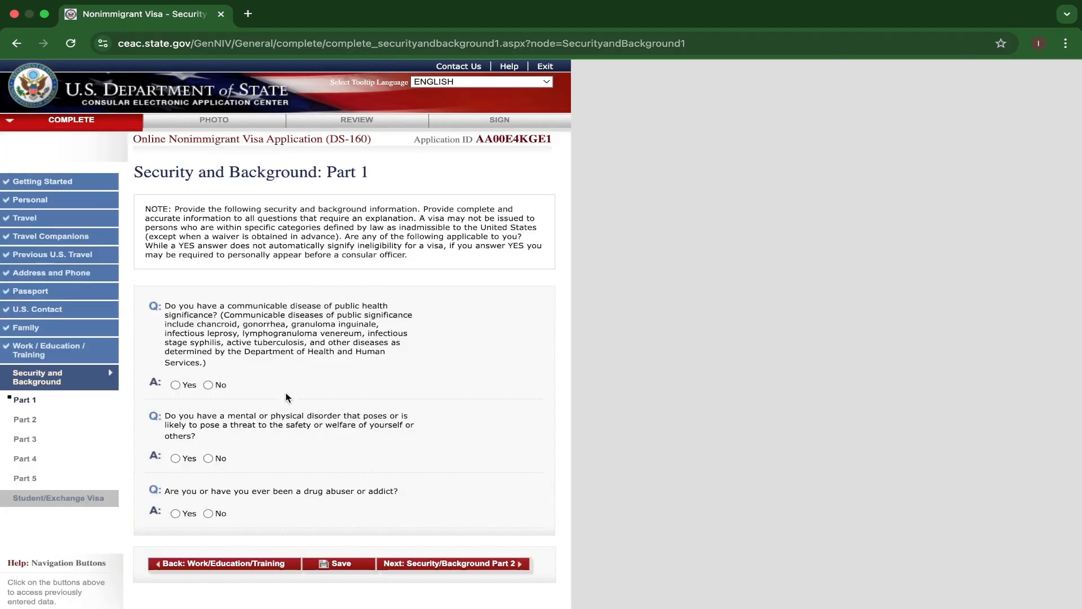
click(209, 384)
click(208, 458)
click(208, 512)
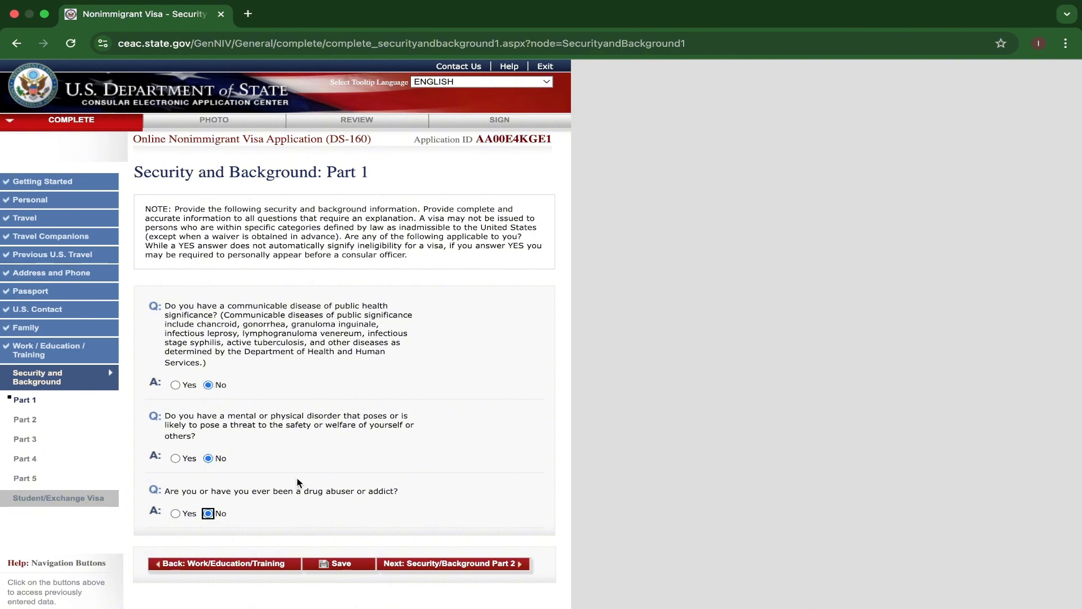
click(416, 564)
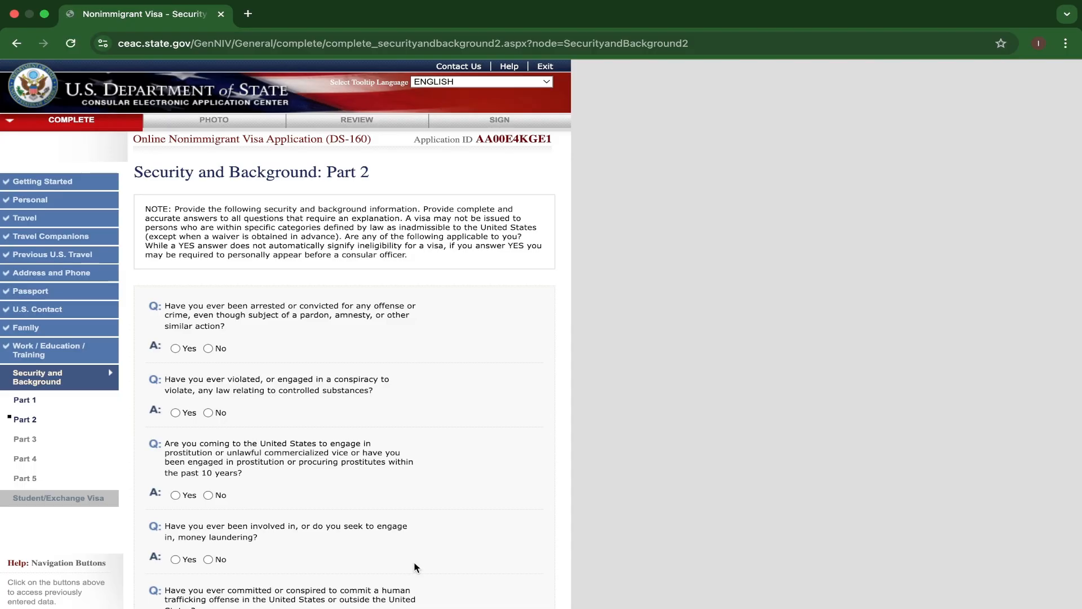
Answer No to all Part 2 questions, from arrests and controlled substances to money laundering and human trafficking, and continue to Part 3.
click(208, 348)
click(208, 412)
click(208, 495)
scroll(307, 488, down, 3)
click(208, 405)
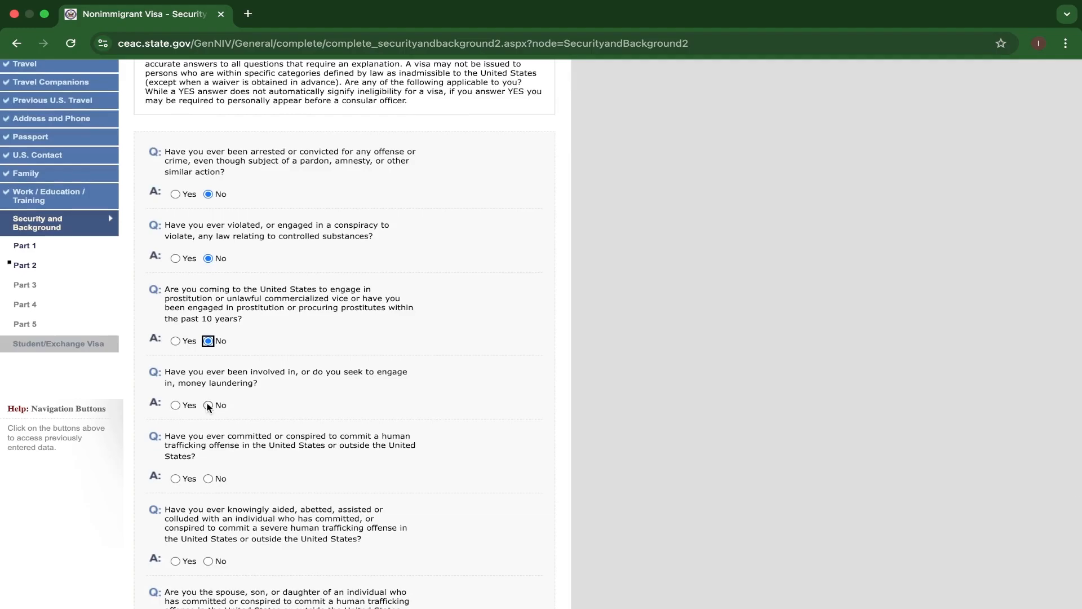
click(208, 478)
click(208, 561)
scroll(209, 558, down, 3)
click(207, 508)
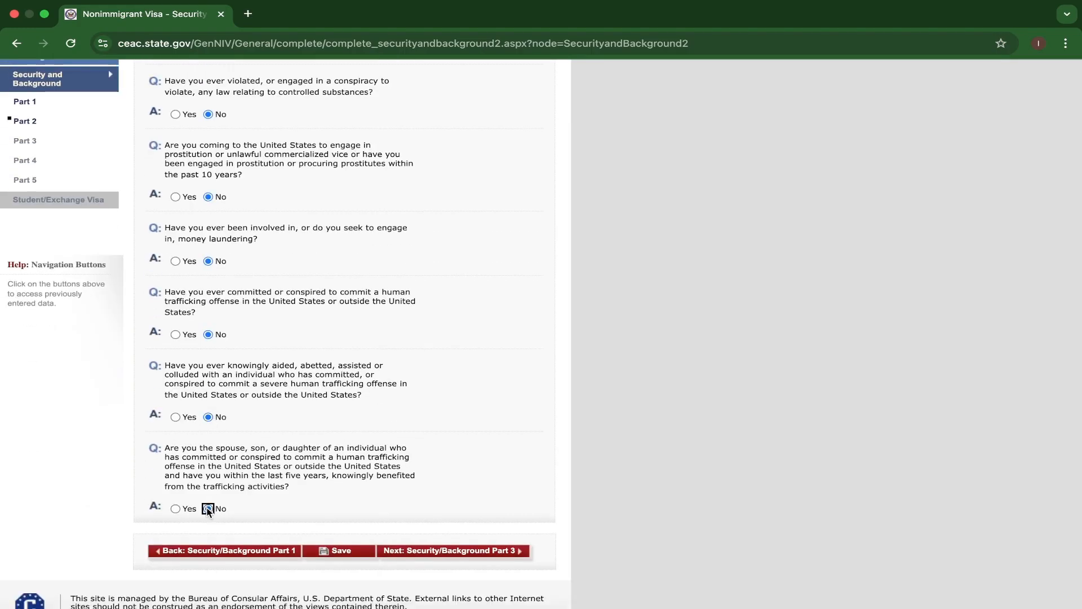
click(424, 556)
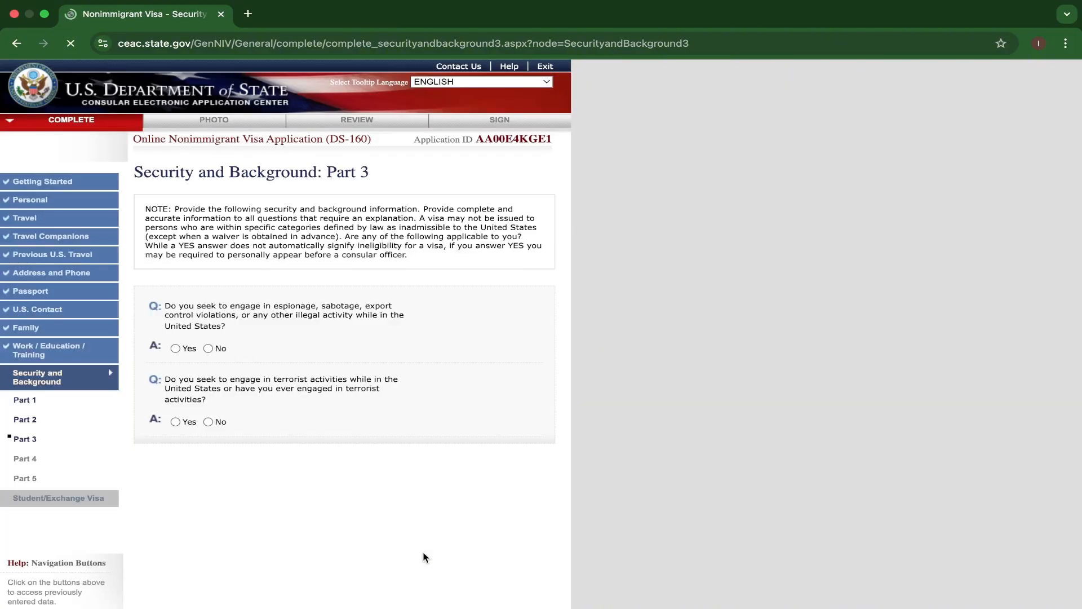
Answer No to the Part 3 questions on espionage, terrorist activities, support, membership, and being family of someone engaged in terrorism.
click(208, 348)
click(208, 421)
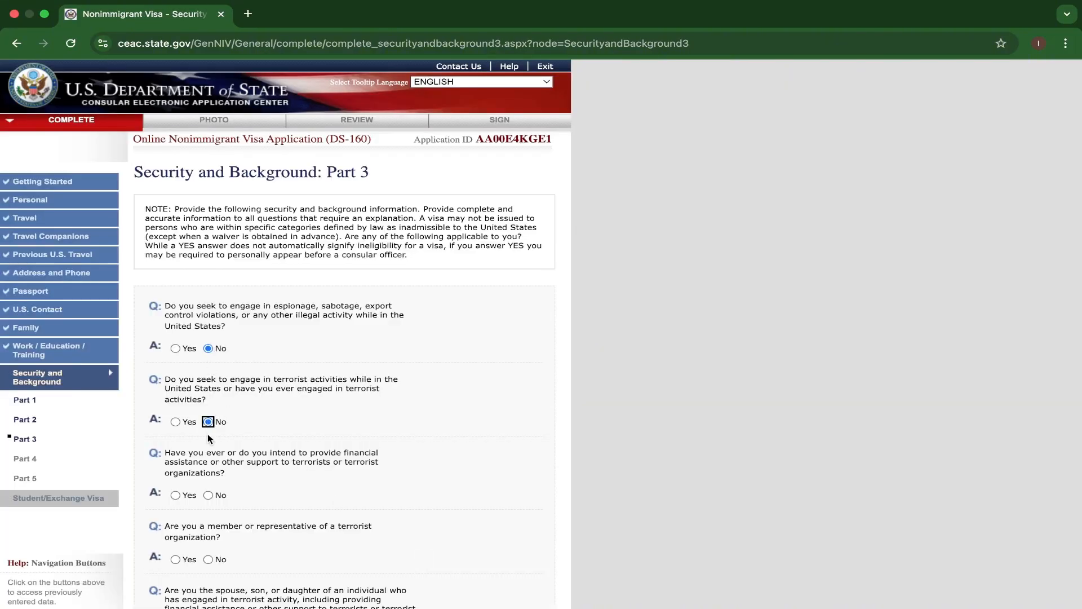
click(208, 495)
scroll(208, 500, down, 1)
scroll(207, 500, down, 2)
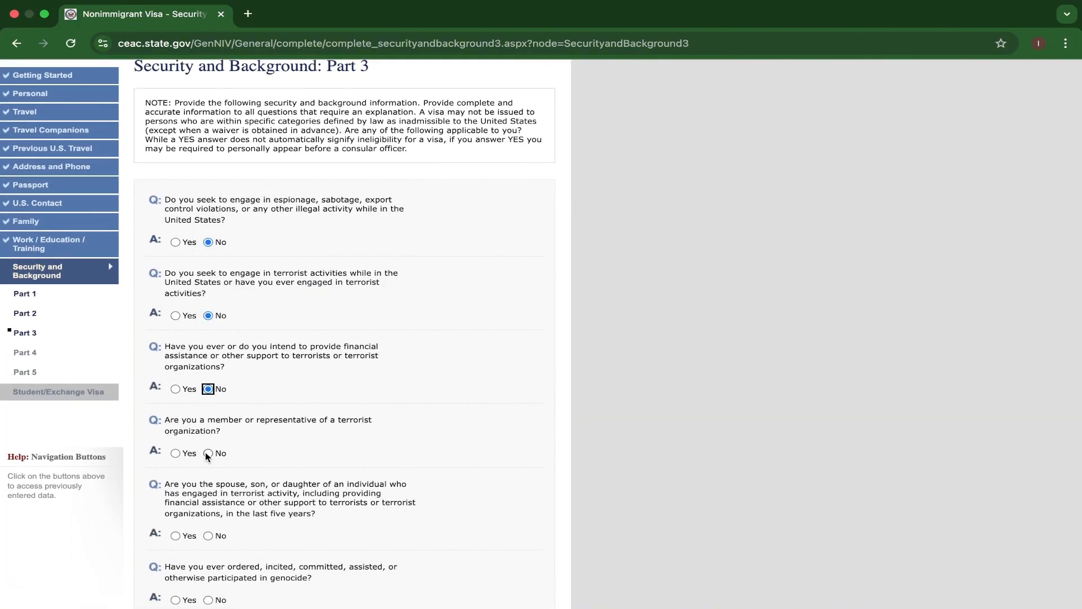
click(208, 453)
click(208, 535)
scroll(208, 535, down, 2)
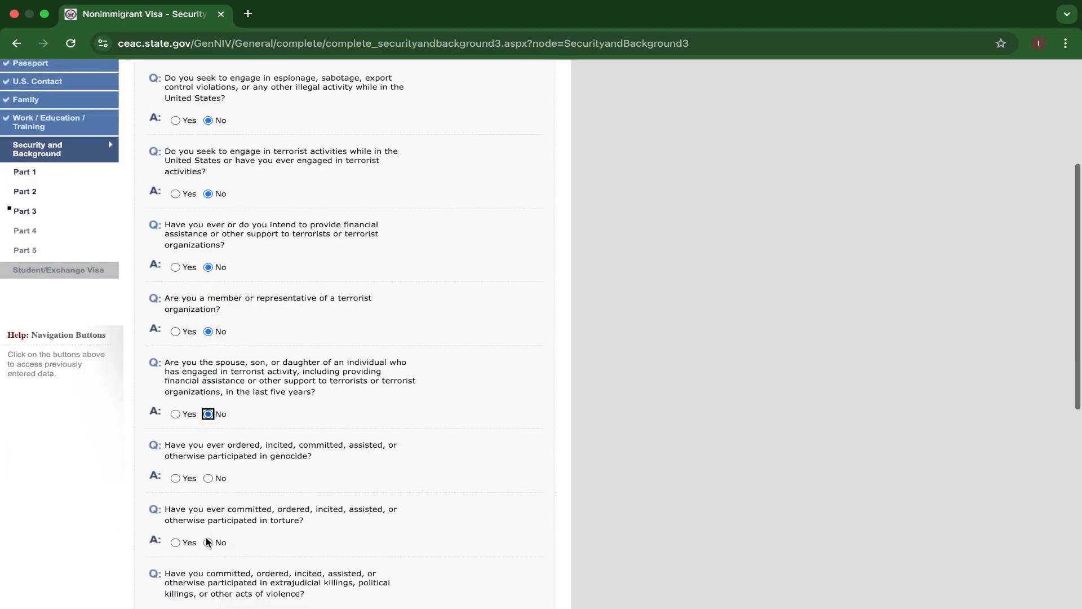
Answer No to the remaining Part 3 questions, from genocide and torture through coercive organ transplantation, and continue to Part 4.
click(208, 478)
click(208, 542)
scroll(205, 541, down, 2)
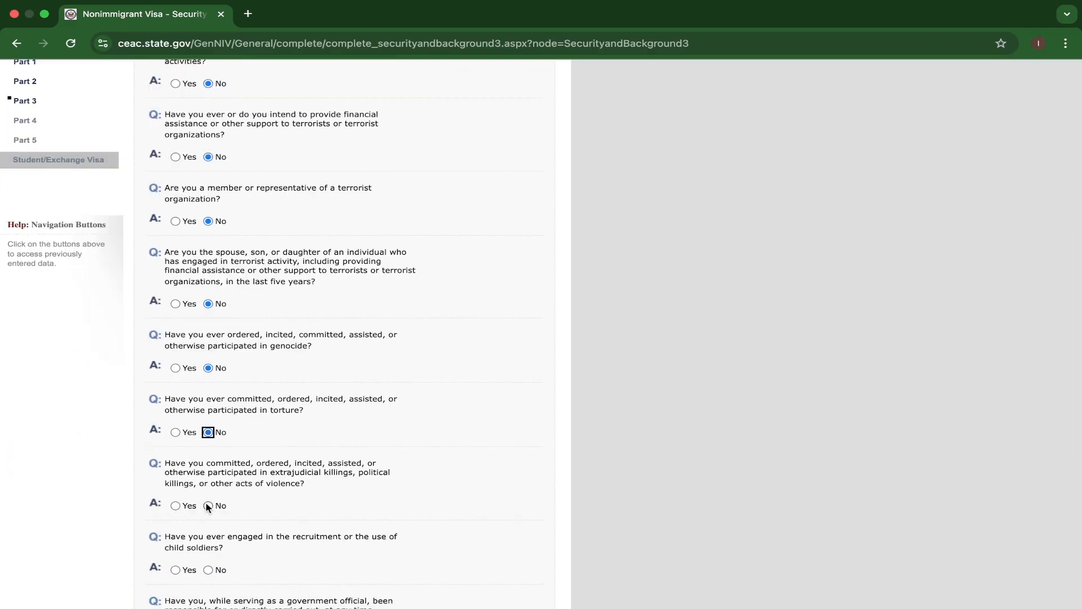
click(208, 505)
click(208, 569)
click(208, 537)
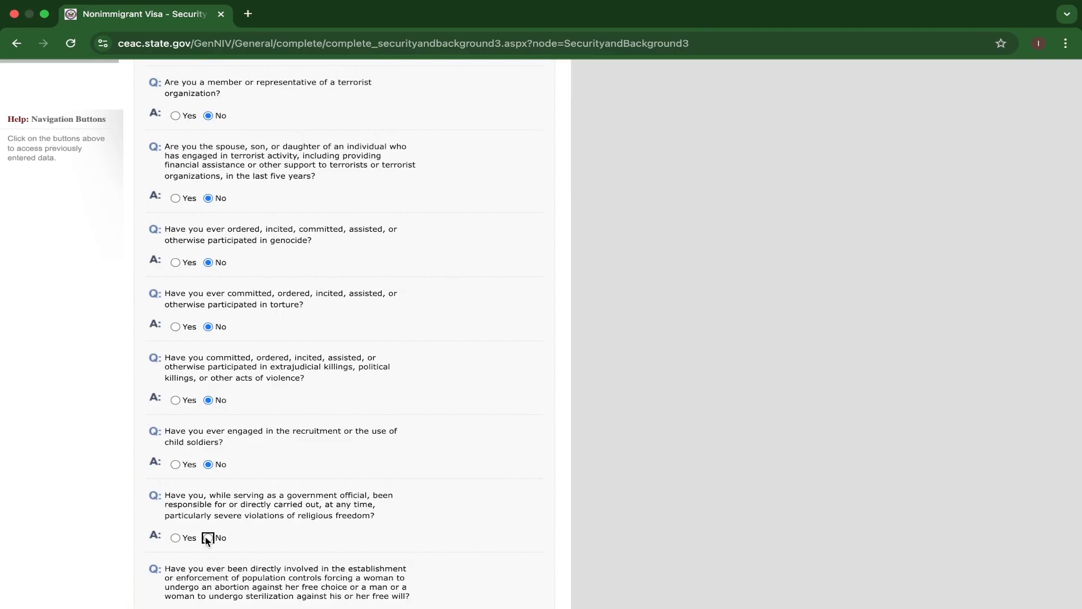
scroll(205, 537, down, 2)
click(208, 510)
click(208, 575)
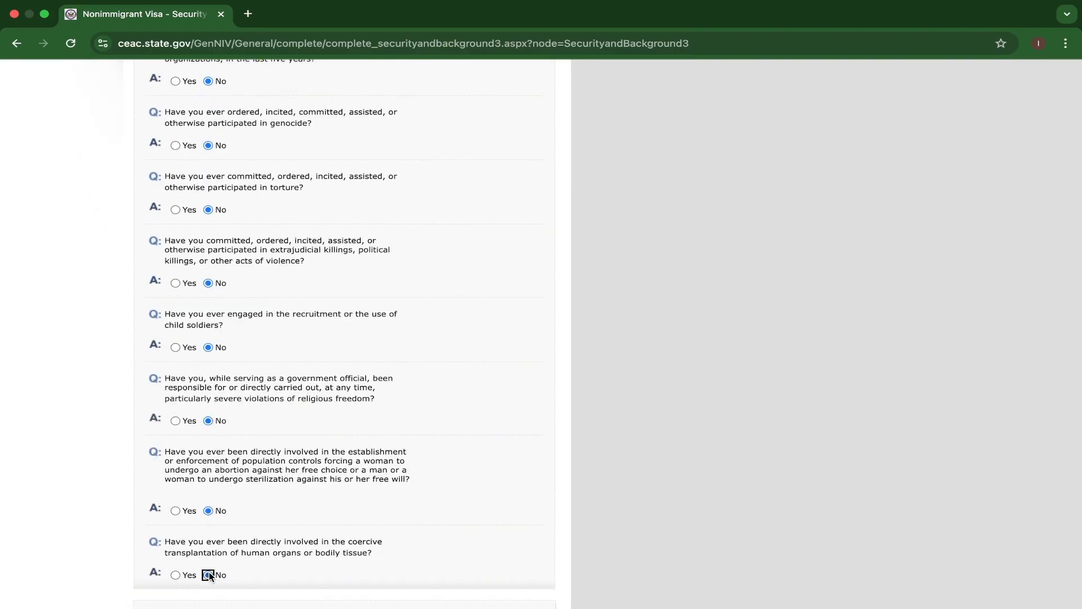
scroll(208, 574, down, 2)
click(413, 519)
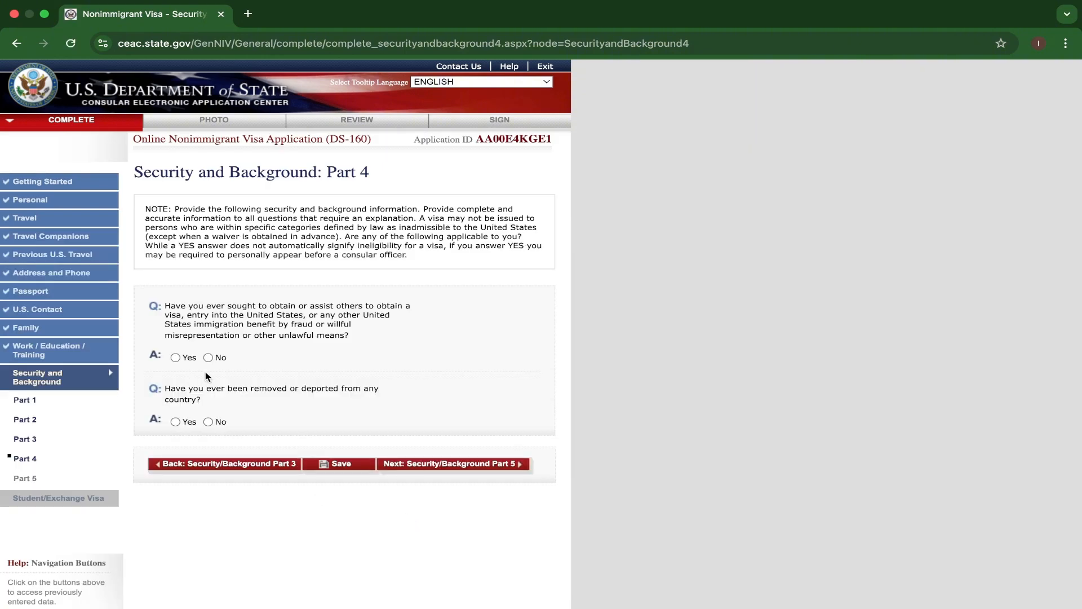
Answer No to the Part 4 questions on visa fraud and deportation, and save the application before resuming it.
click(208, 357)
click(208, 422)
click(354, 466)
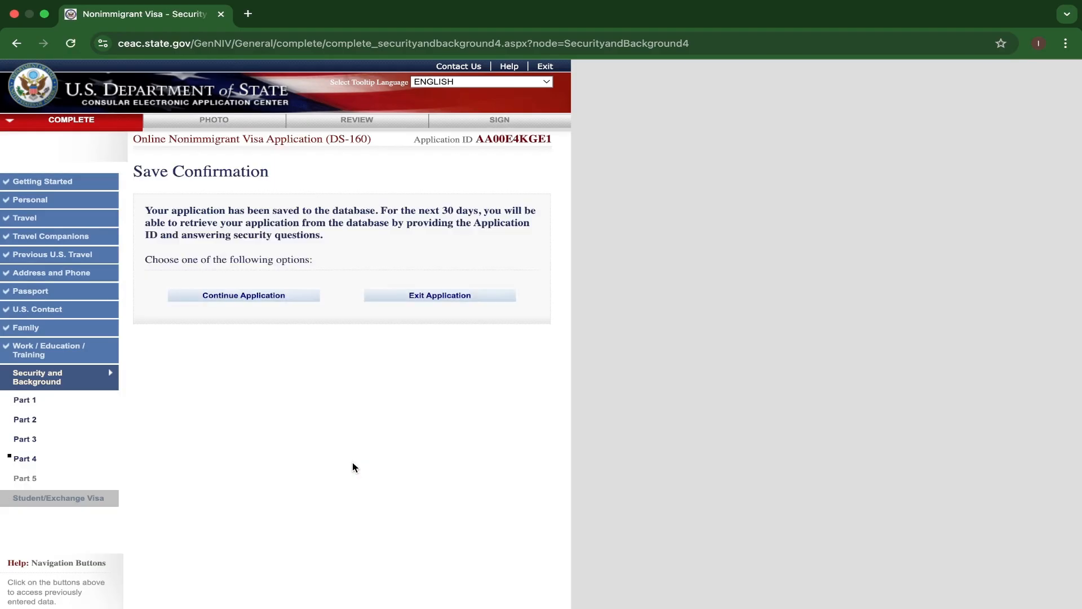
click(264, 302)
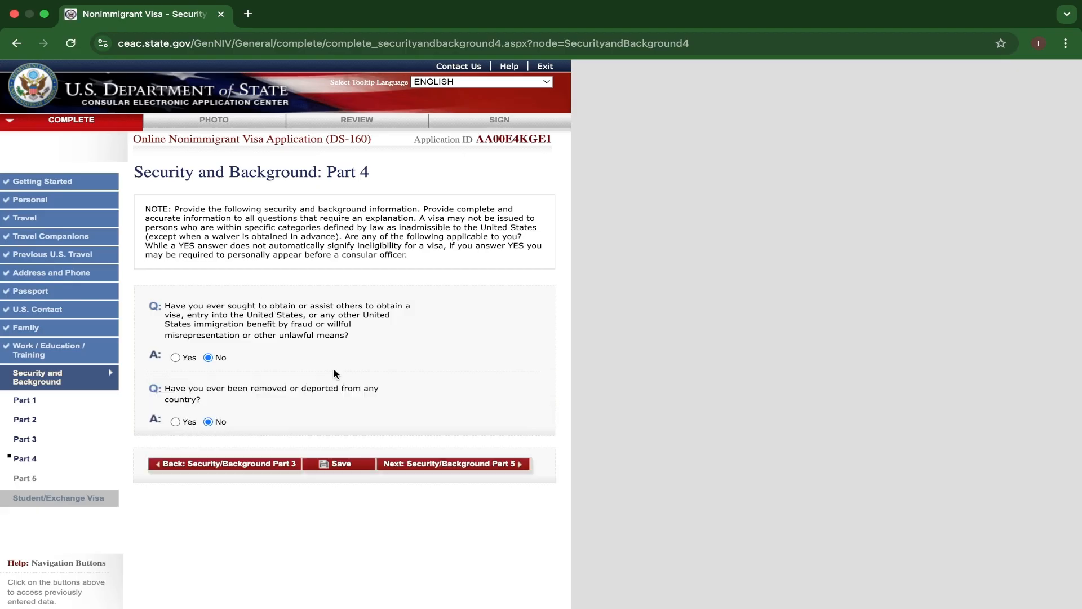
Answer No to the Part 5 questions on child custody, unlawful voting, and renouncing citizenship, and continue to the Student/Exchange Visa section.
click(424, 463)
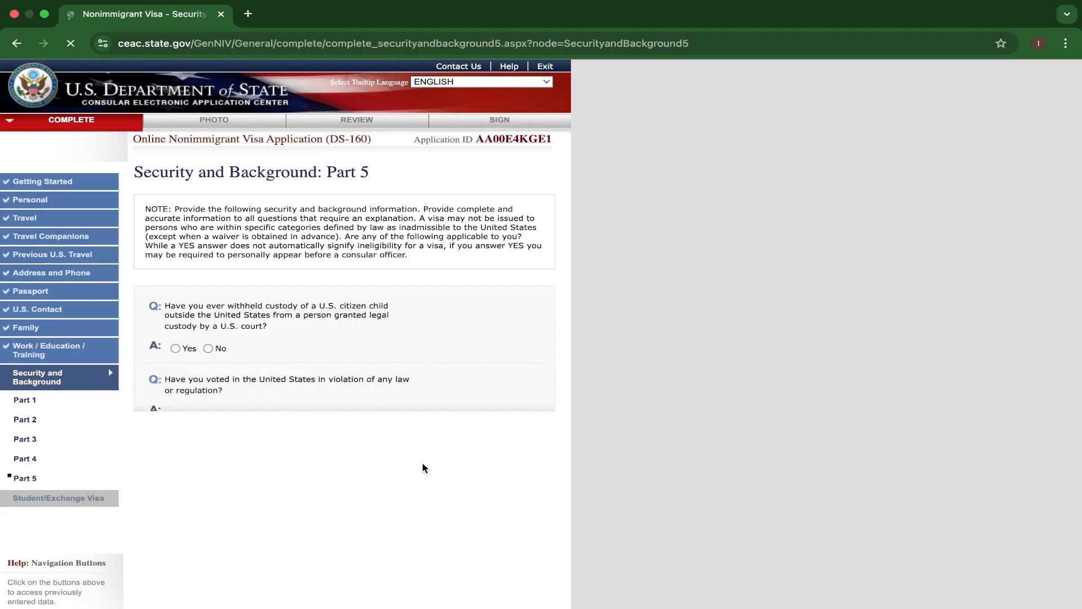
scroll(309, 366, down, 1)
click(208, 304)
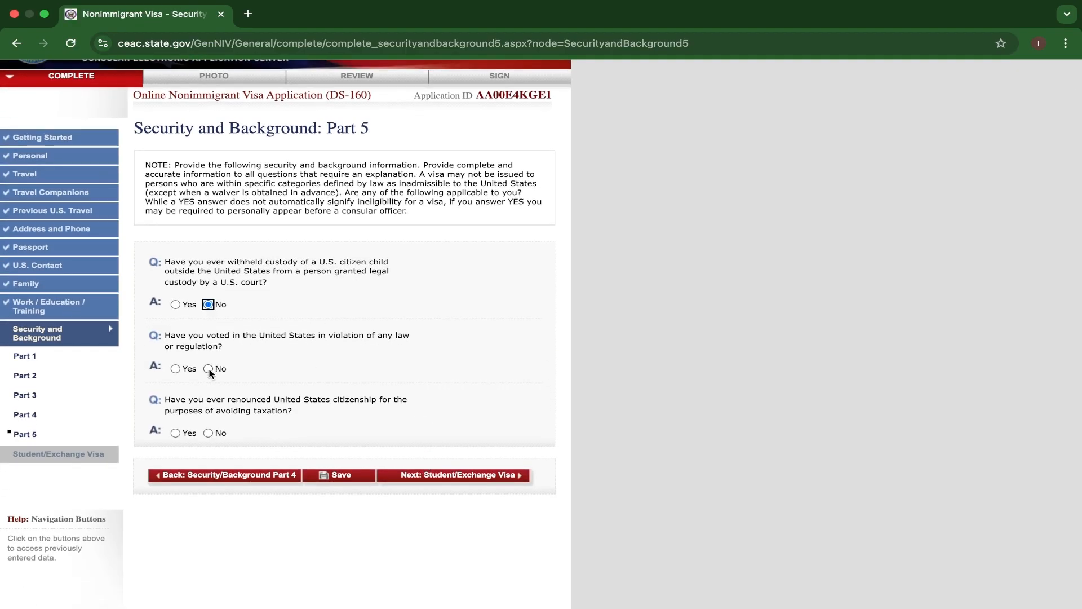
click(208, 369)
click(208, 432)
click(425, 476)
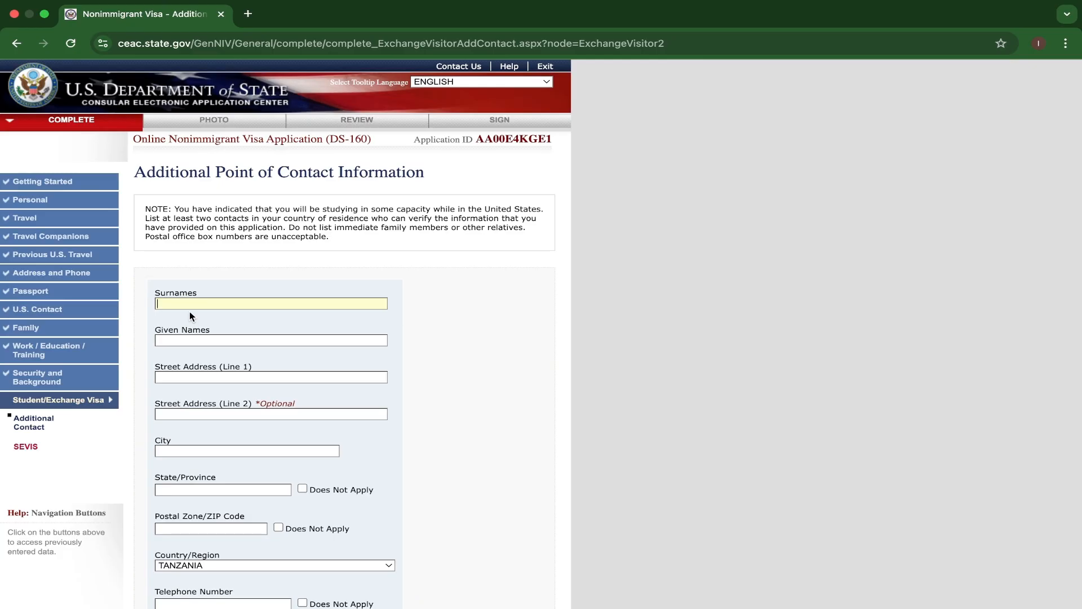
Enter the first additional contact's surname and given name.
click(166, 342)
Fill in both street address lines for the first contact and set the city to DAR ES SALAAM.
click(177, 378)
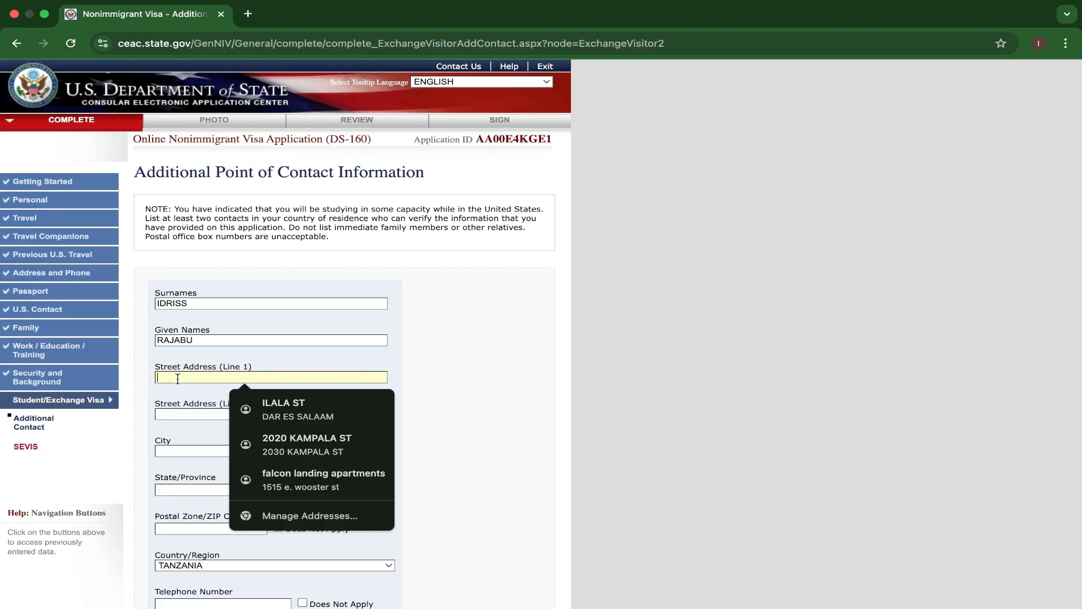
text(80)
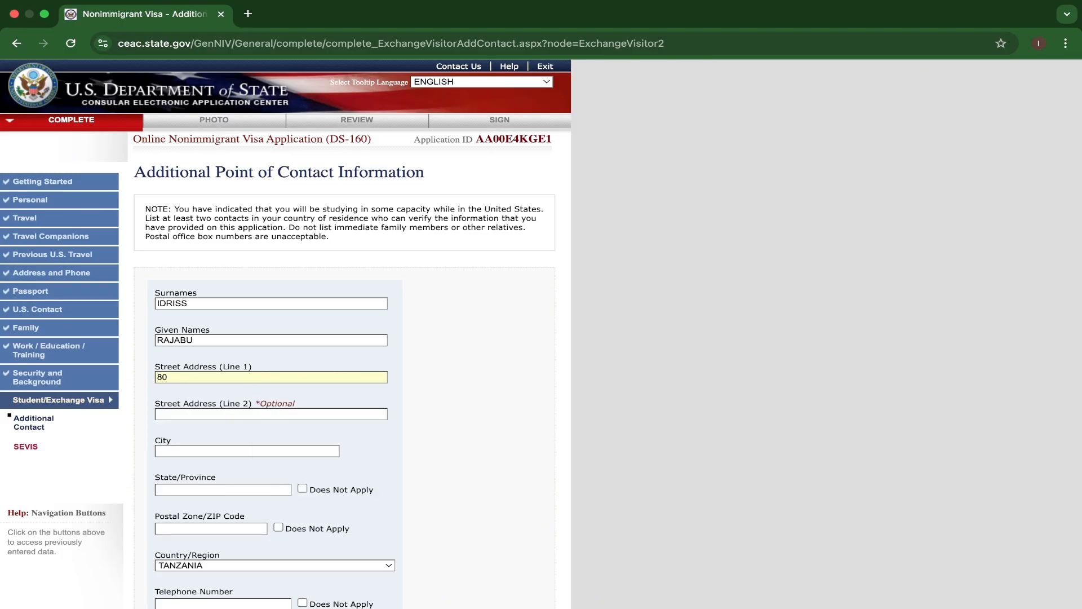
text( ANY STREET)
click(171, 416)
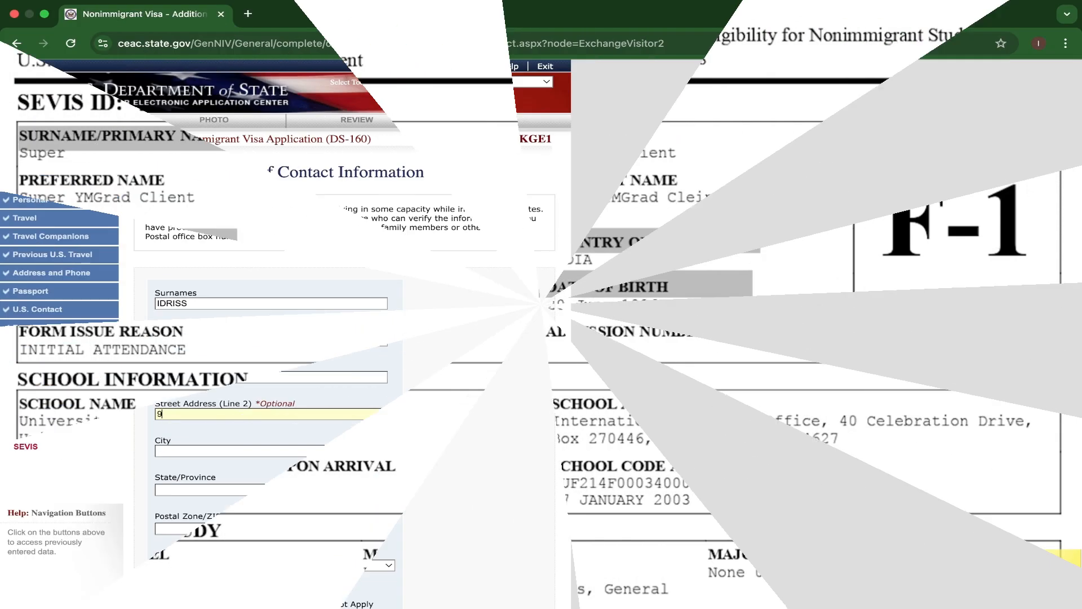
text(90 ANY STREET)
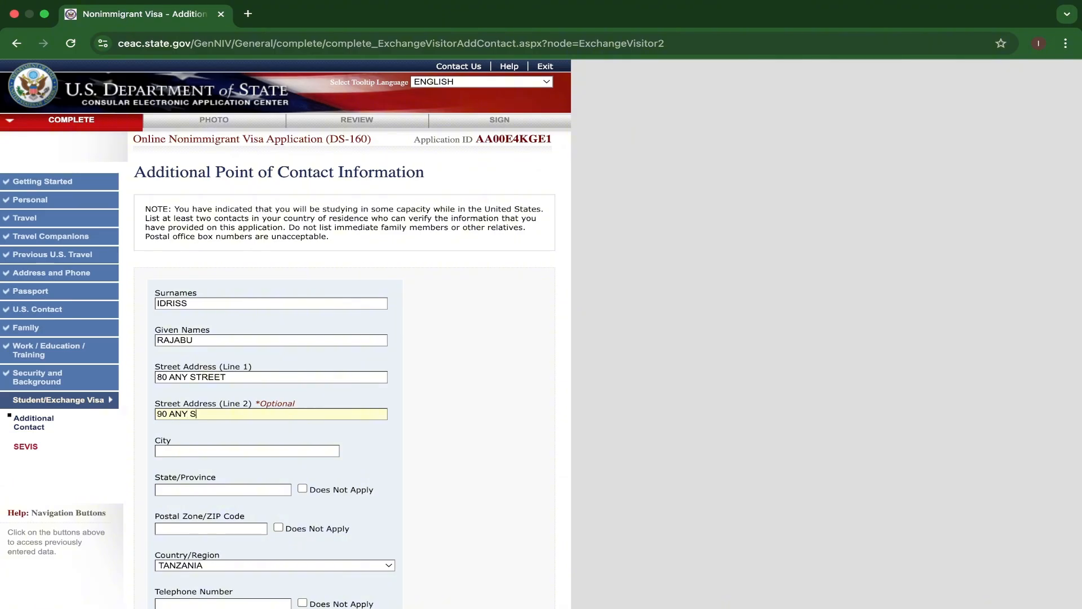
click(168, 451)
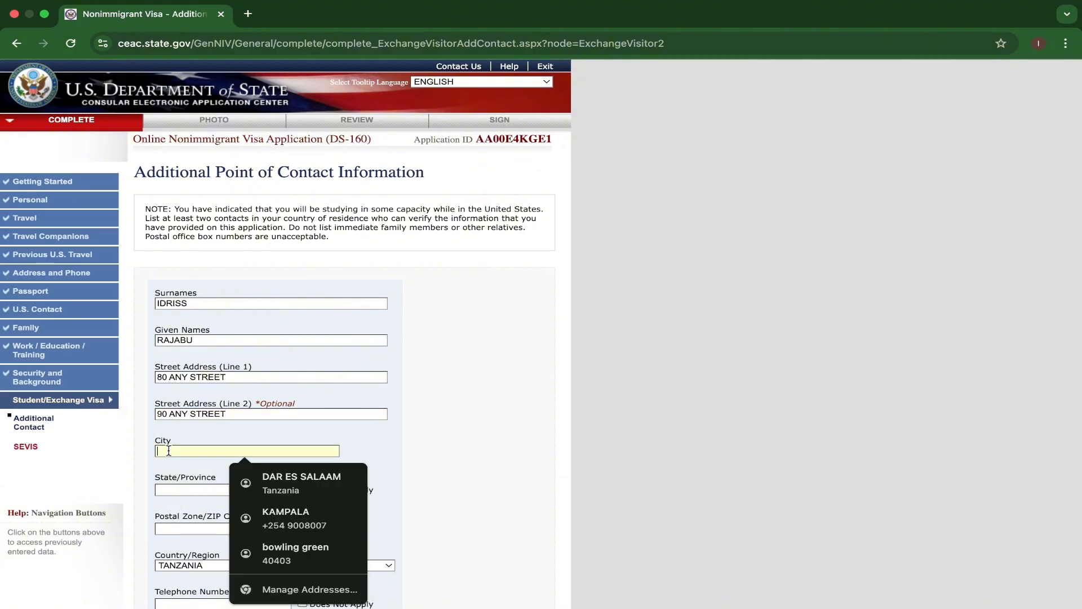
click(271, 478)
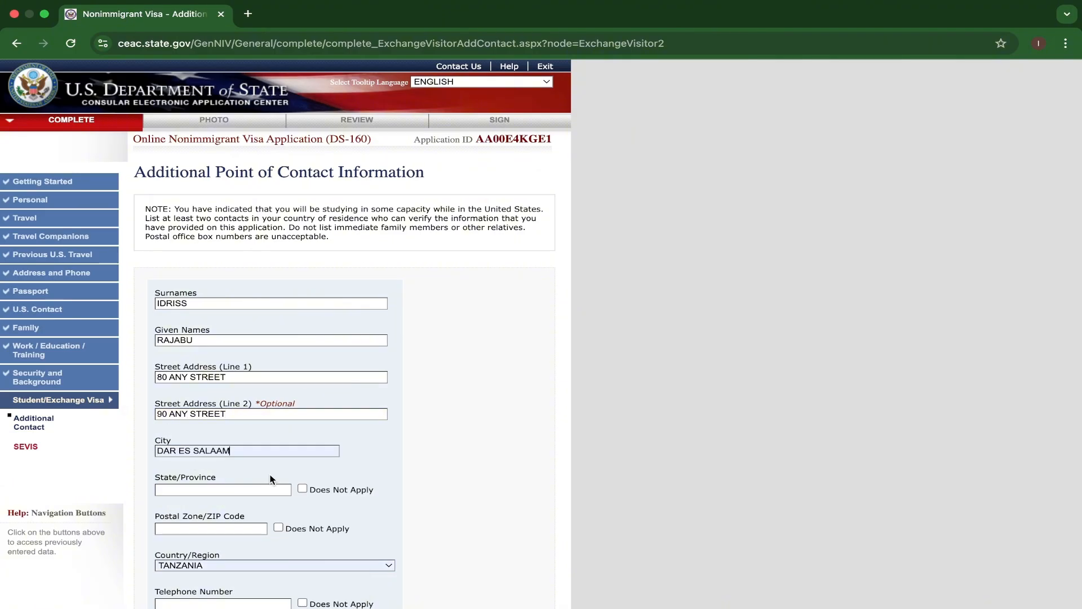
Mark the first contact's state/province, postal zone, and telephone number as Does Not Apply.
scroll(271, 479, down, 2)
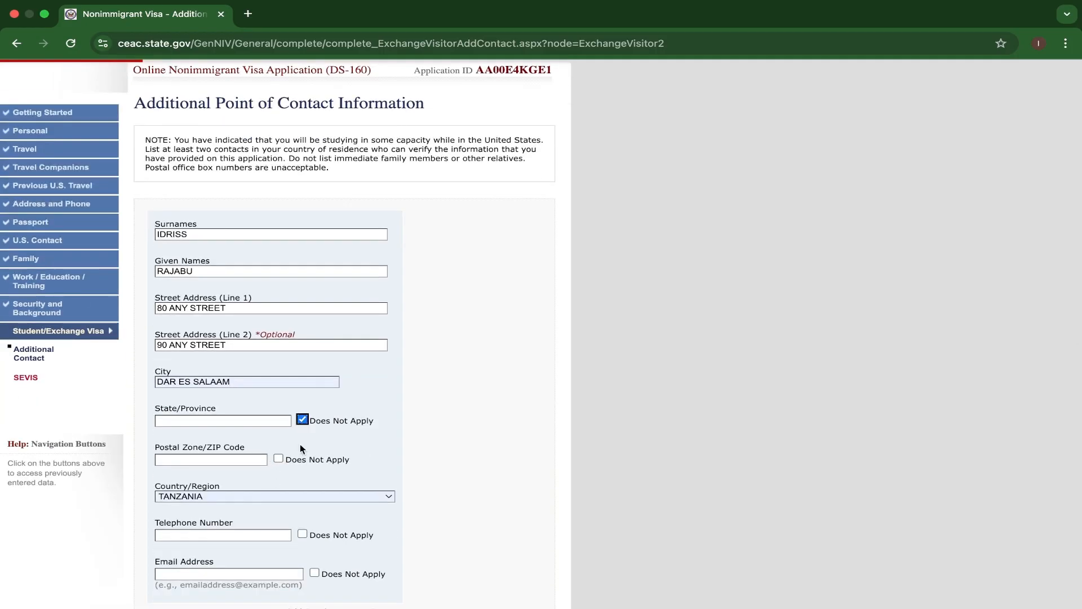
click(278, 458)
scroll(279, 457, down, 3)
scroll(280, 457, up, 3)
scroll(284, 498, down, 1)
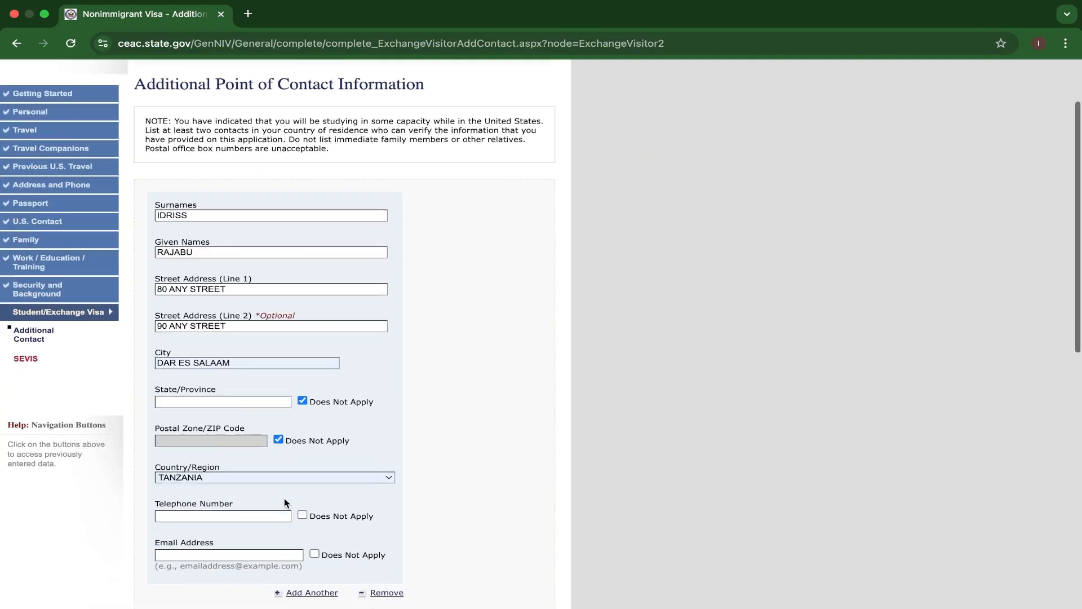
scroll(284, 498, down, 2)
click(302, 434)
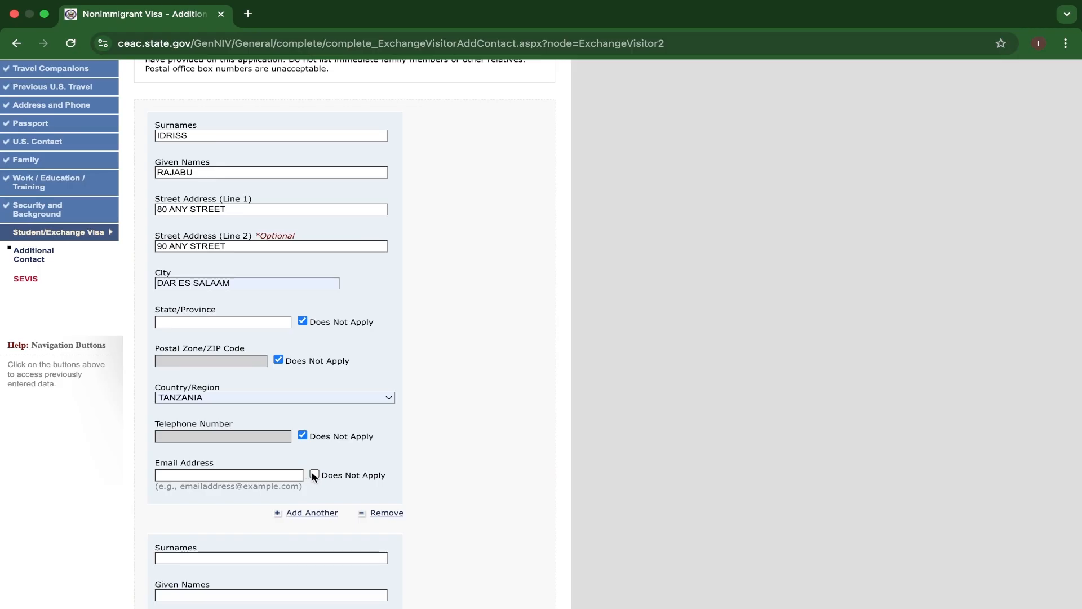
Fill in the first contact's email address.
click(272, 476)
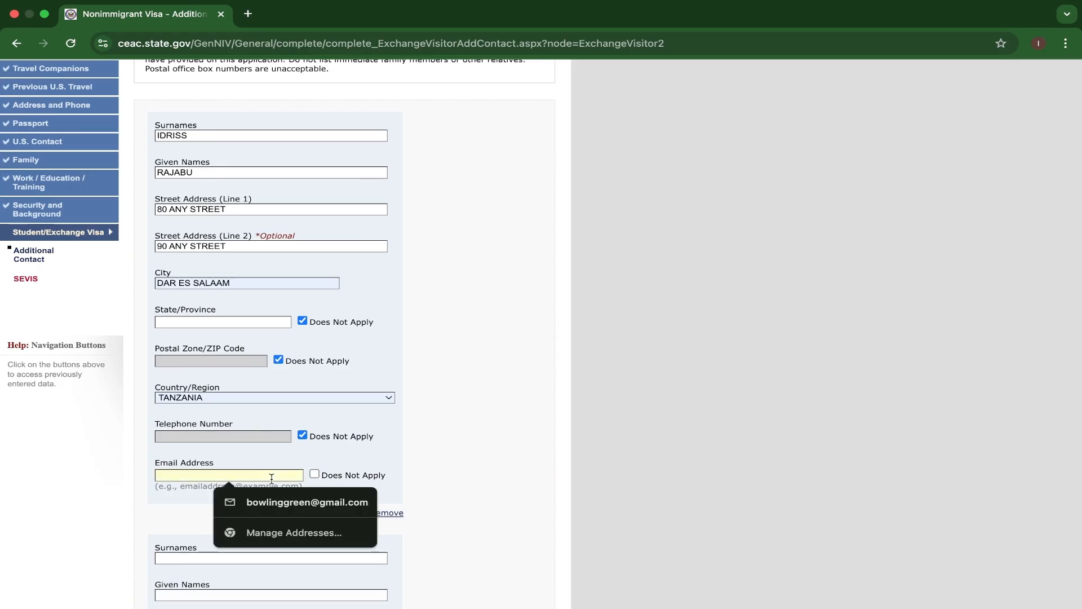
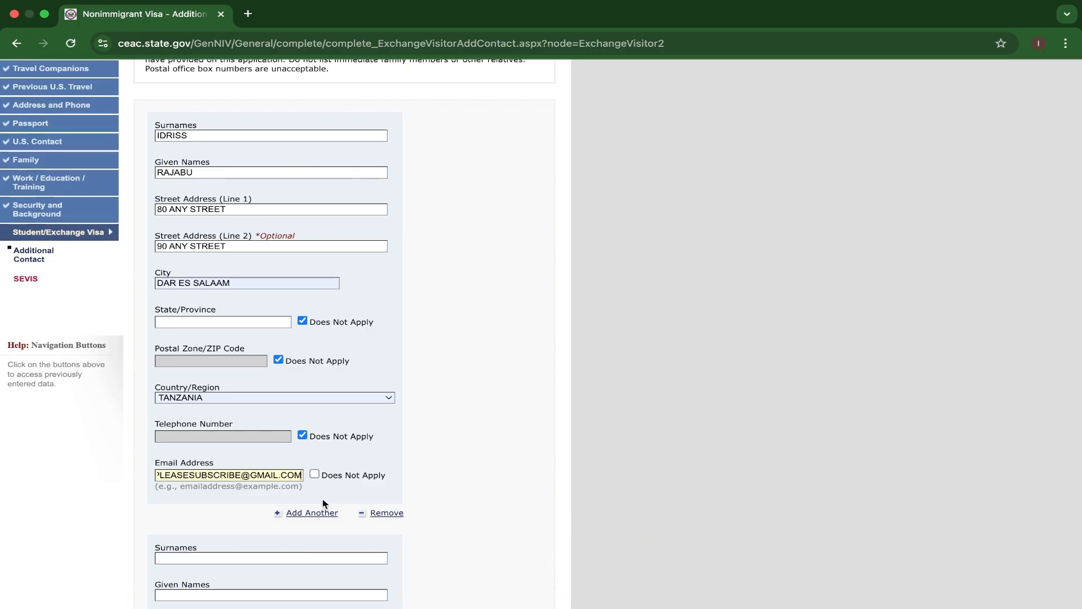
Enter the second additional contact's surname and given name.
scroll(326, 503, down, 3)
scroll(324, 503, down, 2)
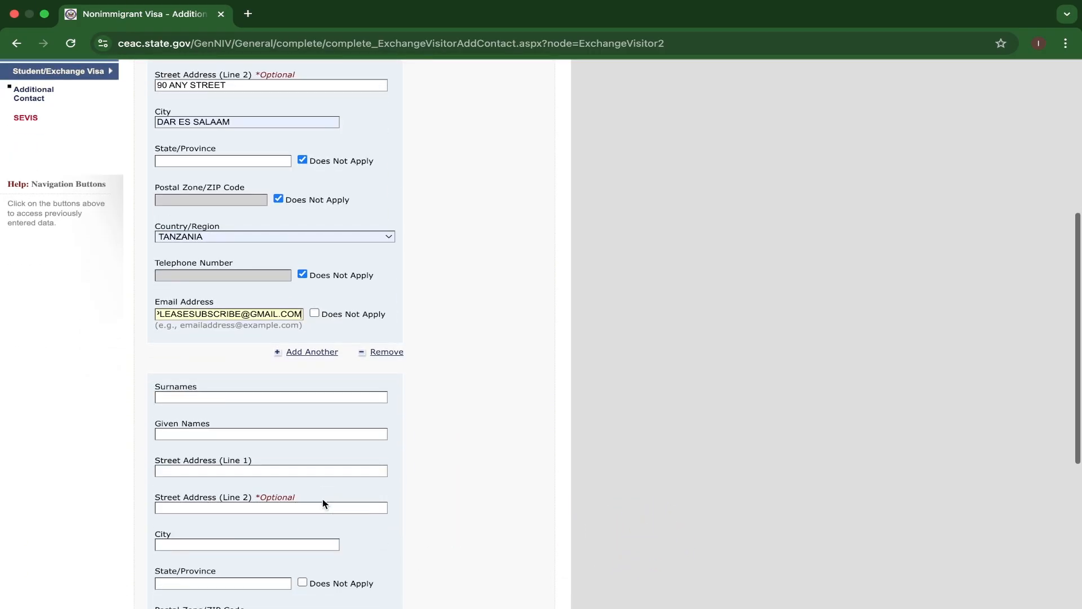
click(198, 395)
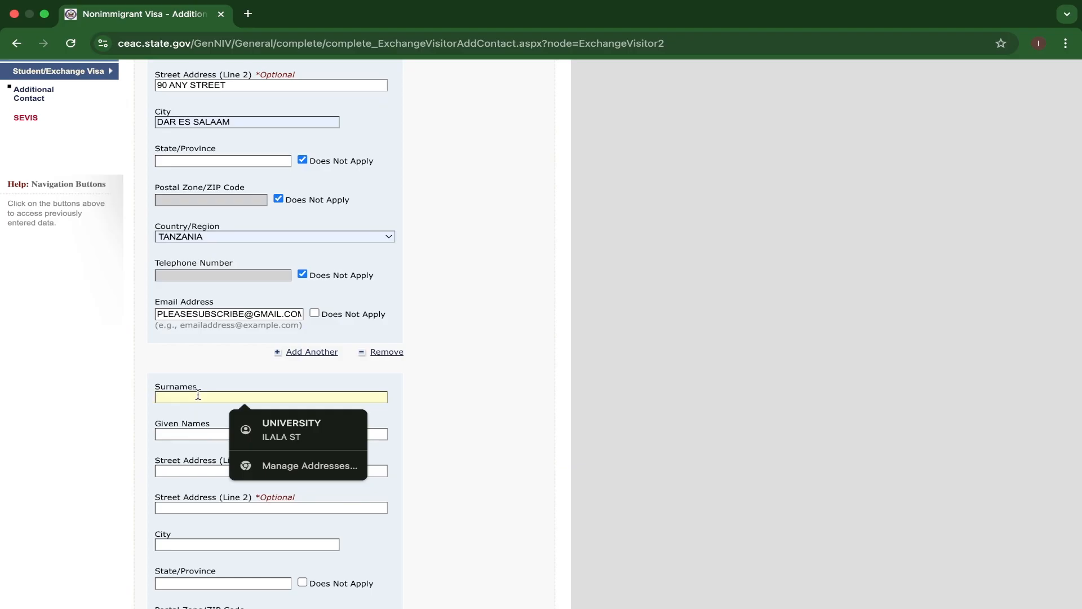
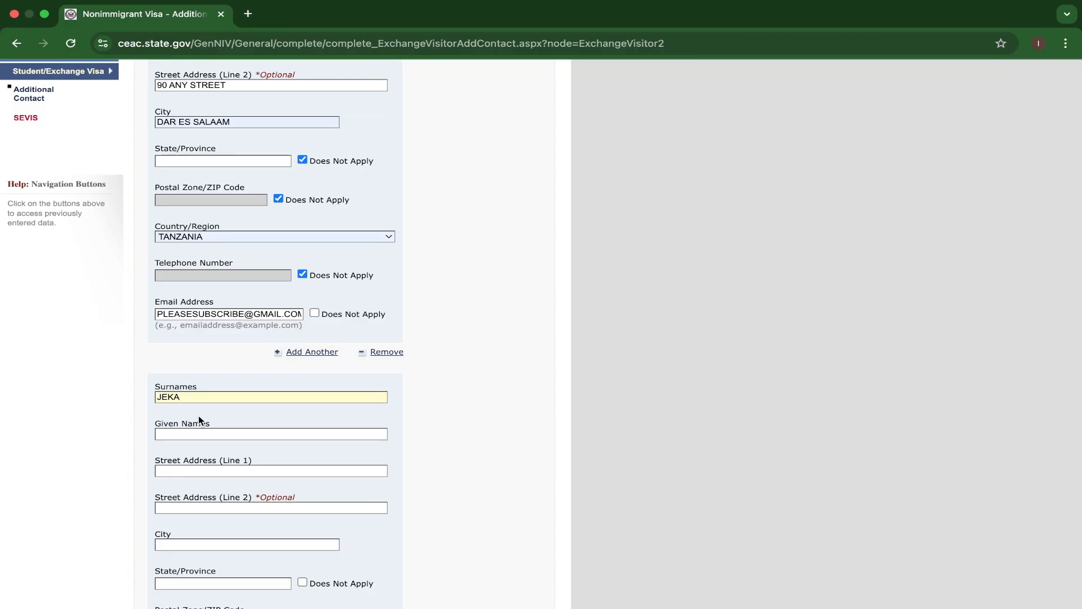
click(184, 434)
Fill in the first street address line for the second contact and set the city to DAR ES SALAAM.
click(187, 471)
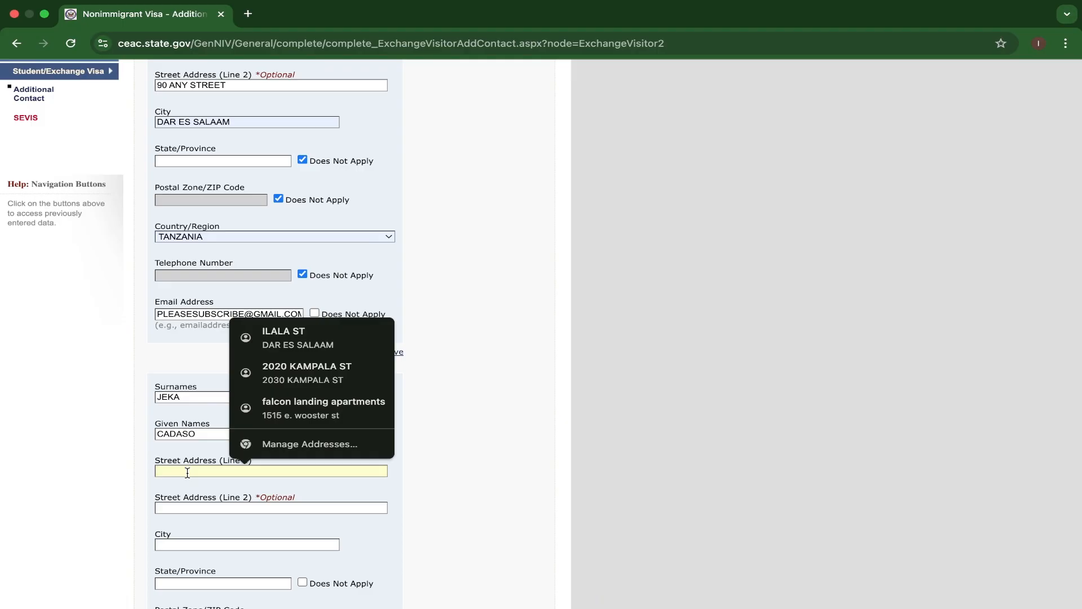
text(KINON)
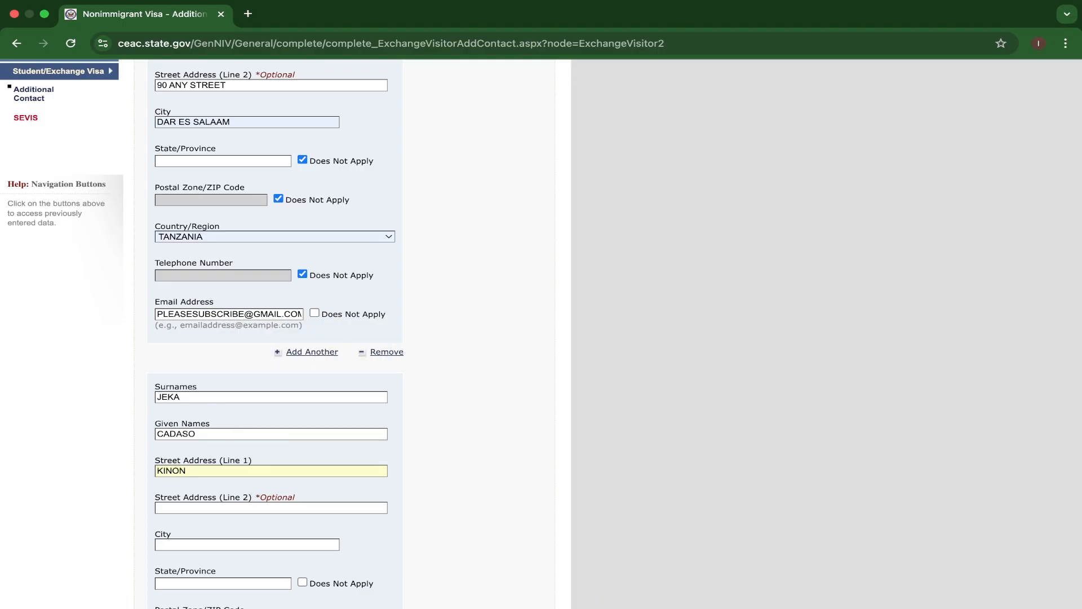
text(DONI ST)
scroll(191, 465, down, 2)
scroll(287, 464, down, 1)
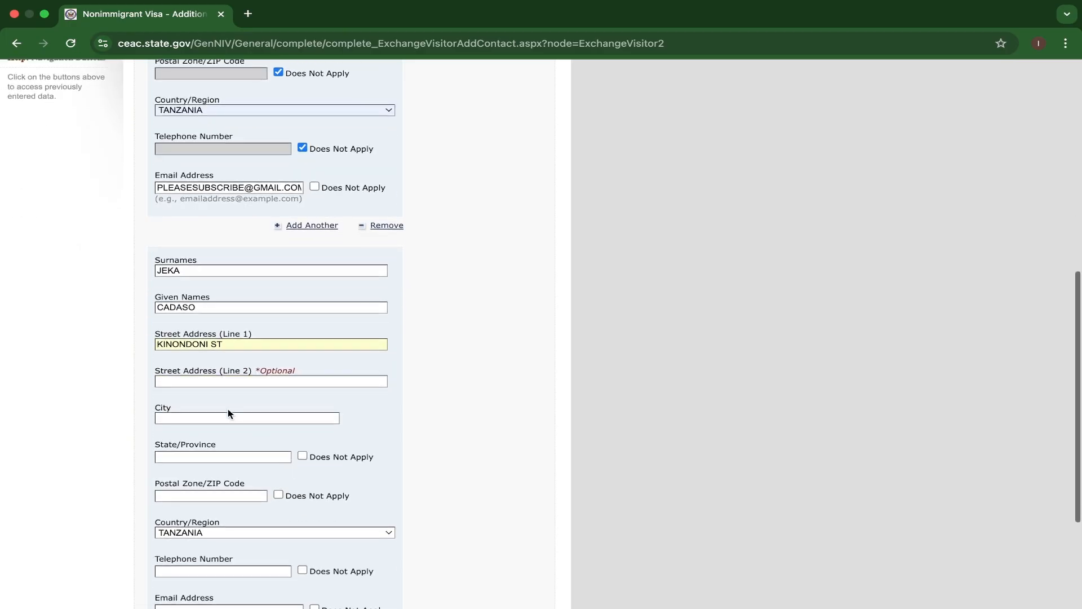
click(228, 416)
click(276, 444)
Mark the second contact's state/province, postal zone, and telephone number as Does Not Apply.
scroll(310, 395, down, 2)
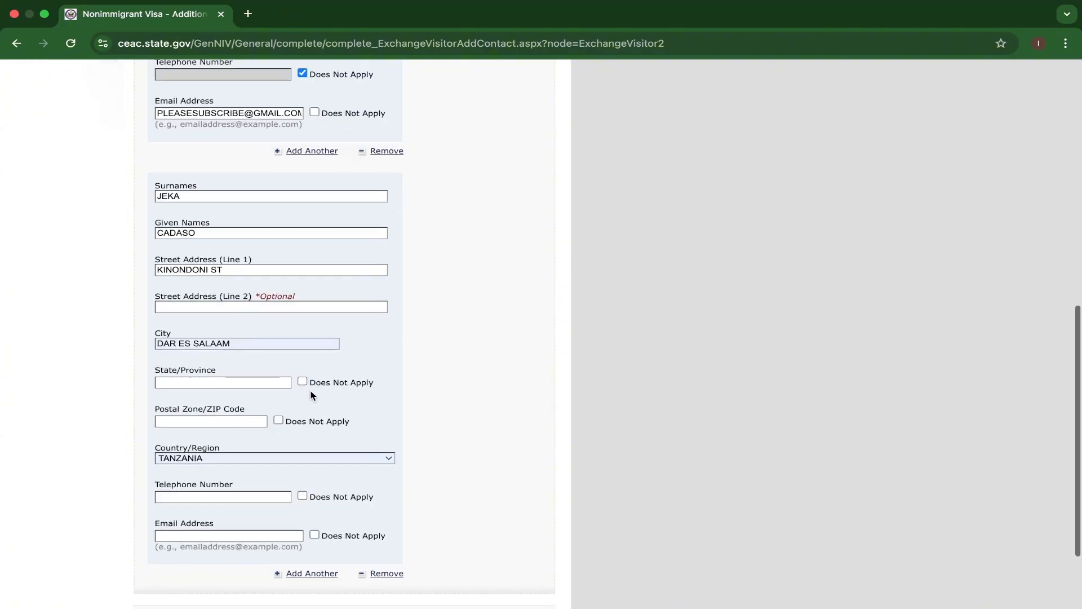
click(302, 381)
click(278, 421)
scroll(290, 421, down, 2)
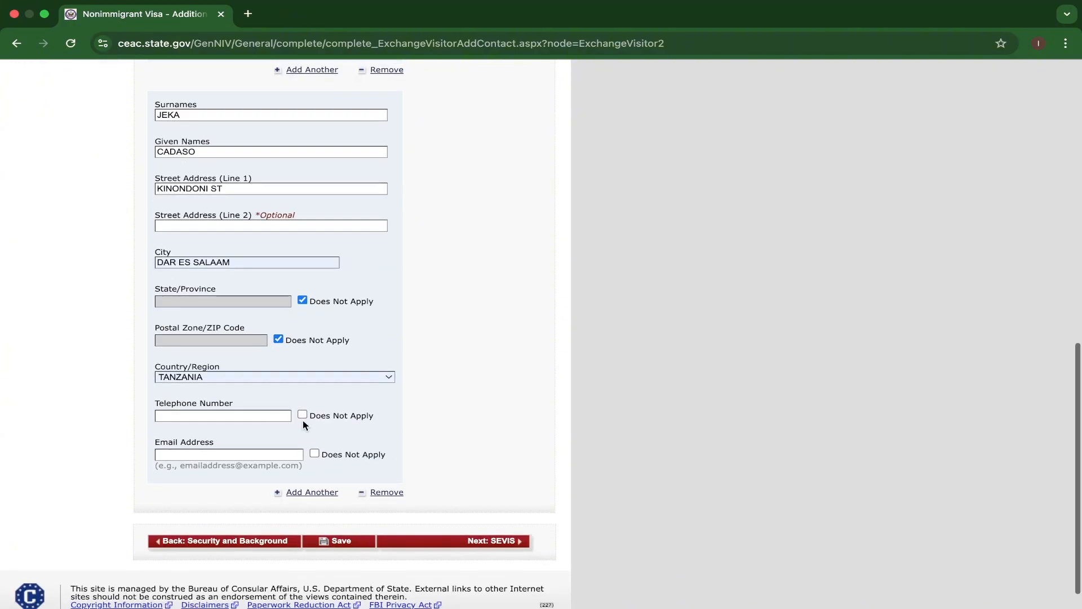
click(302, 414)
Fill in the second contact's email address.
click(256, 454)
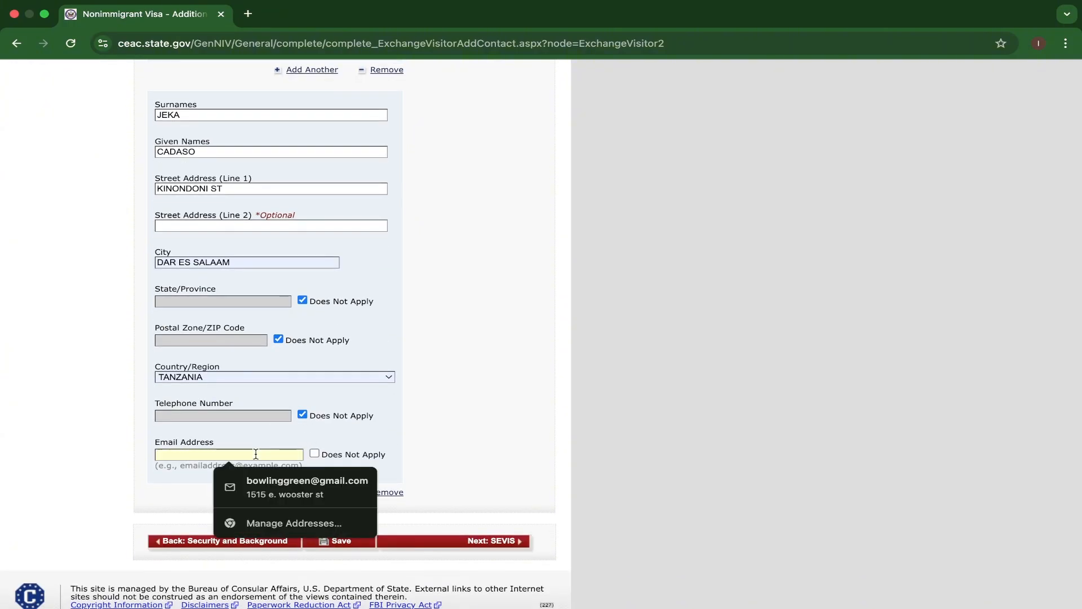
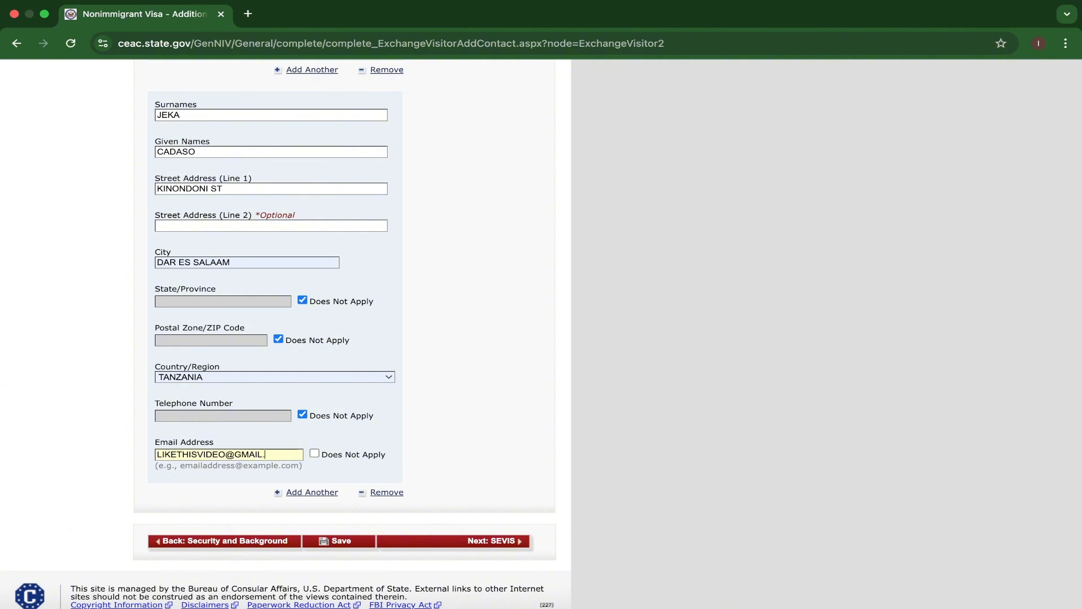
Continue to the SEVIS information page and decline saving the contact's address in the browser.
scroll(326, 460, down, 1)
click(442, 512)
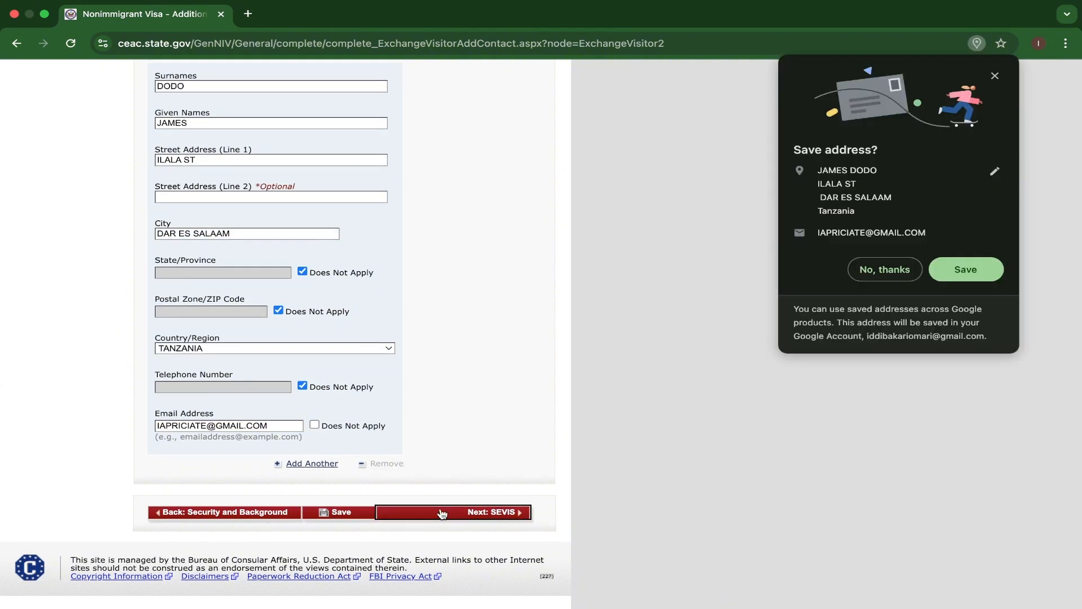
click(883, 272)
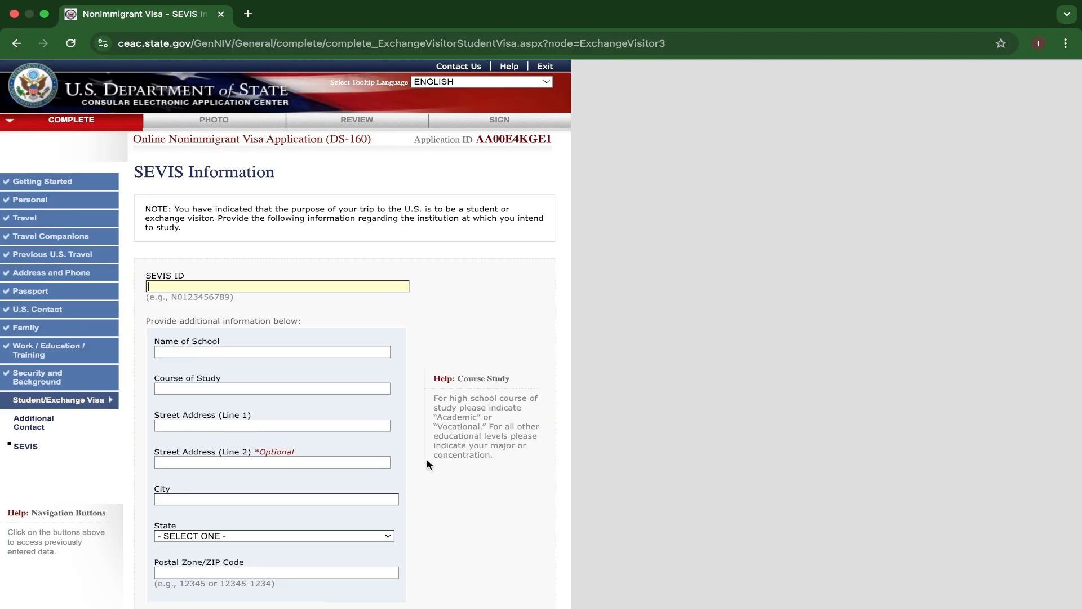
Enter the applicant's SEVIS ID.
click(231, 286)
scroll(272, 318, up, 3)
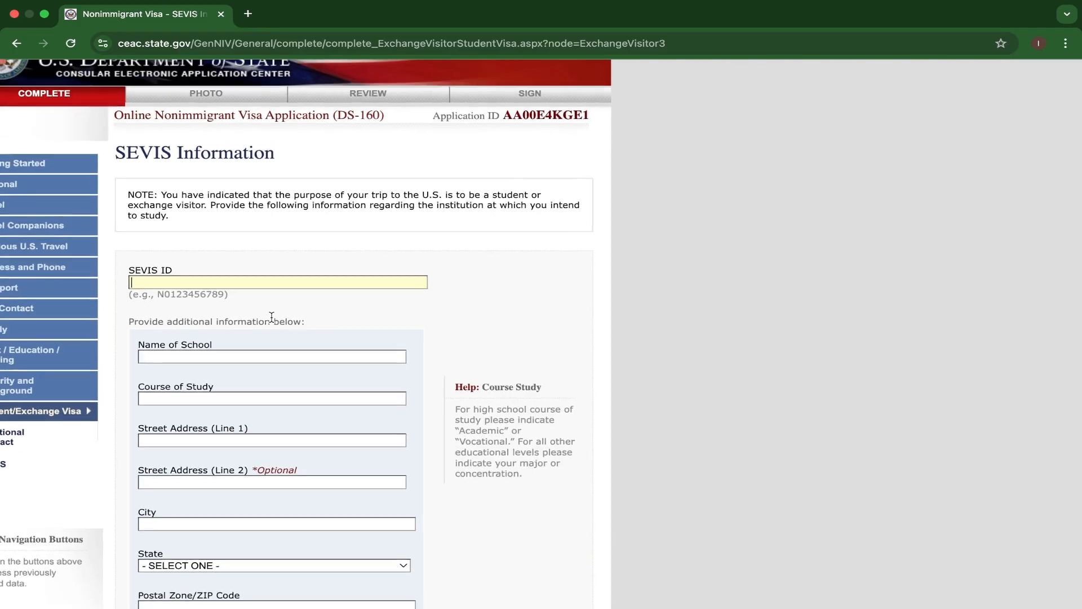
scroll(273, 319, up, 3)
scroll(279, 320, up, 2)
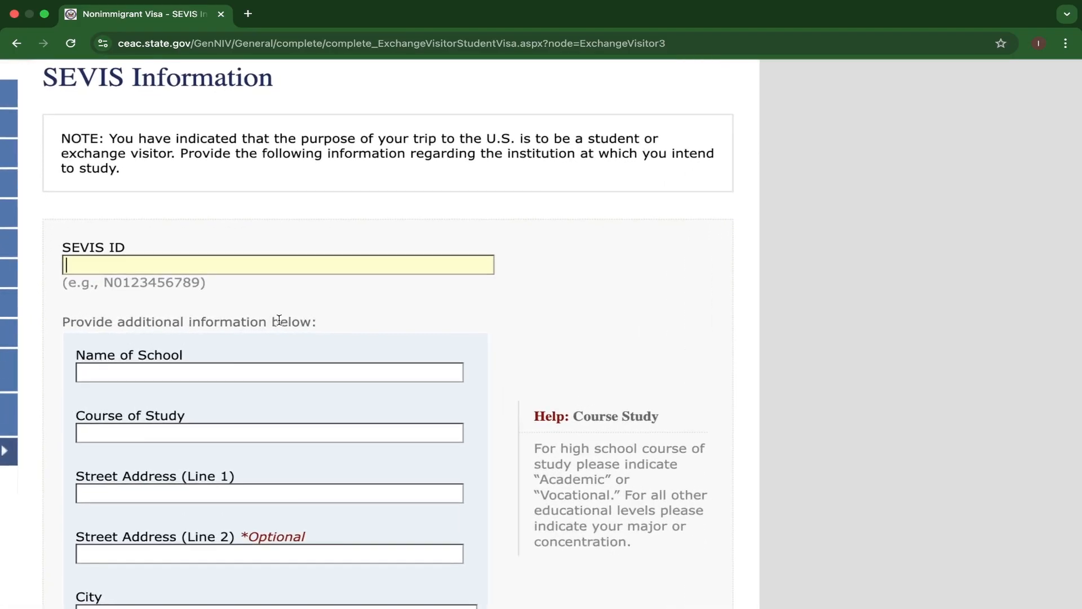
scroll(279, 320, up, 2)
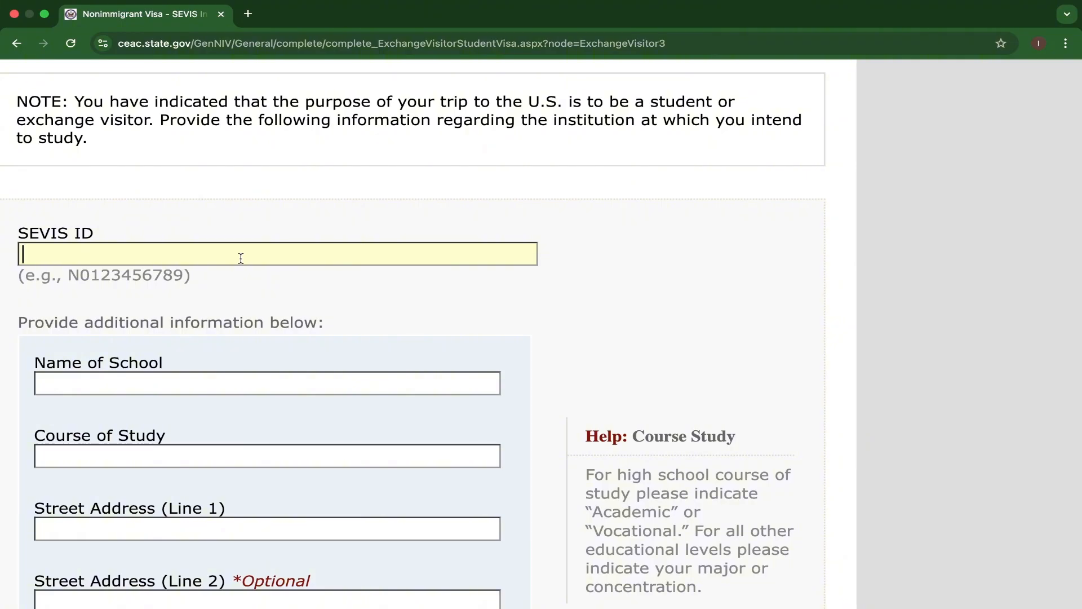
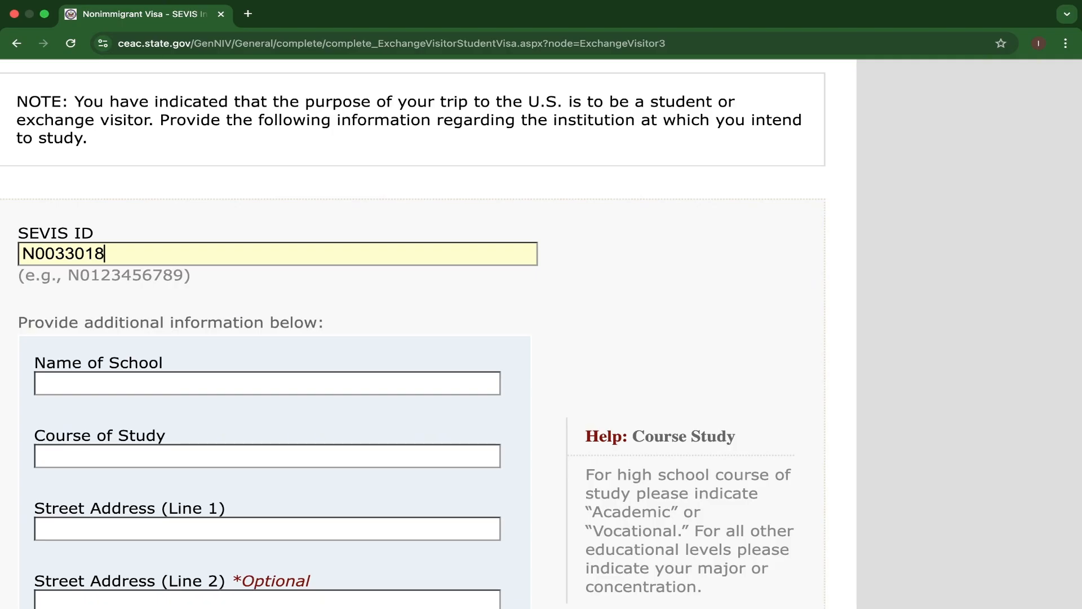
Set the name of the school to BOWLING GREEN STATE UNIVERSITY.
click(212, 383)
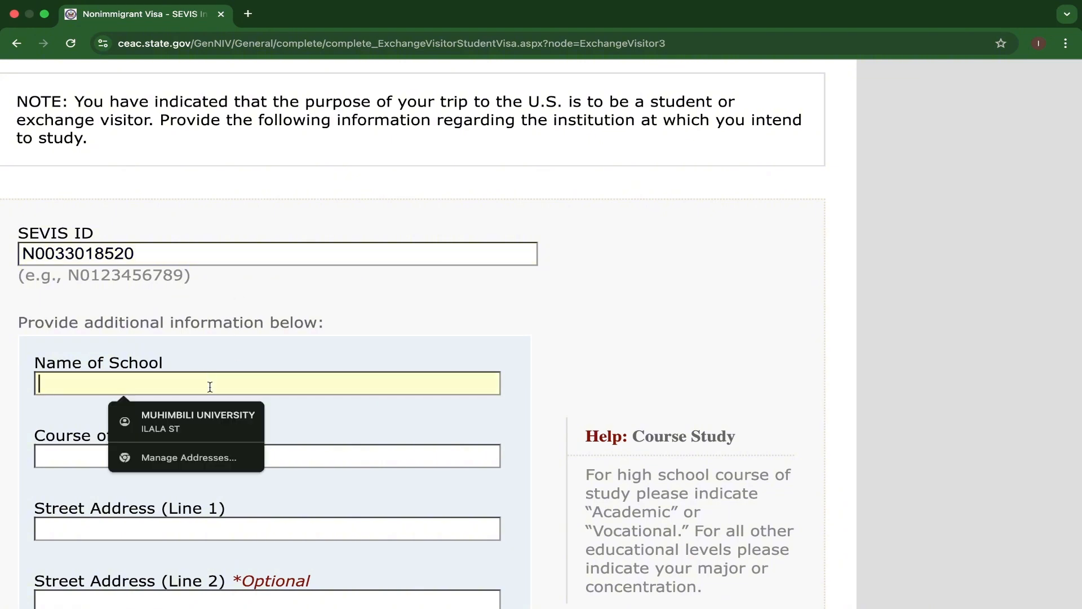
text(B)
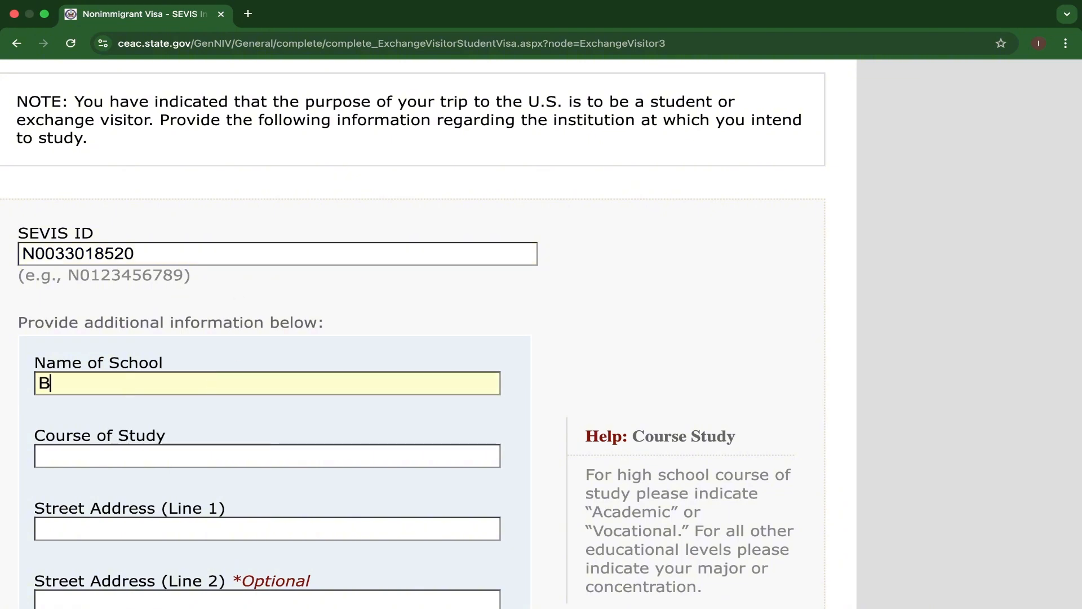
text(OWLING GREEN )
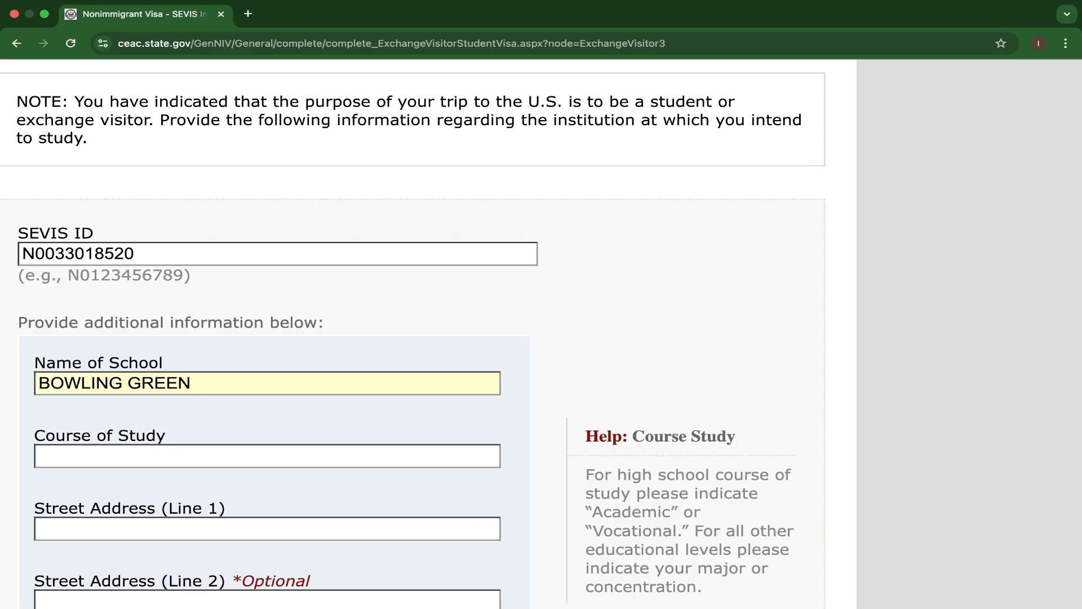
text(STATE UNIVE)
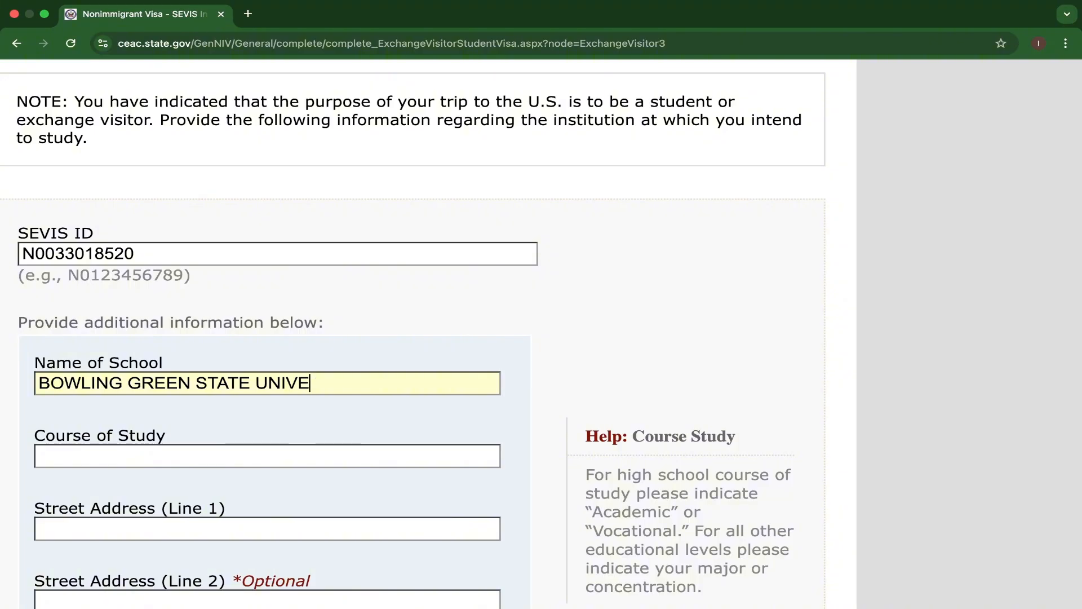
text(RSITY)
Set the course of study to MEDICAL LABORATORY SCIENCES.
click(116, 456)
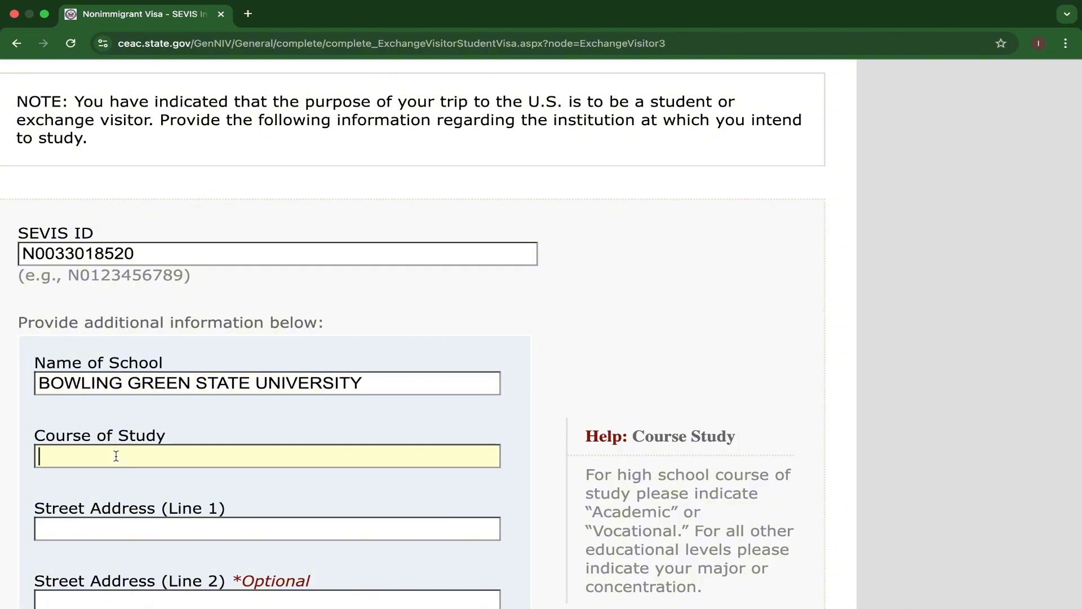
text(MEDICAL LABORA)
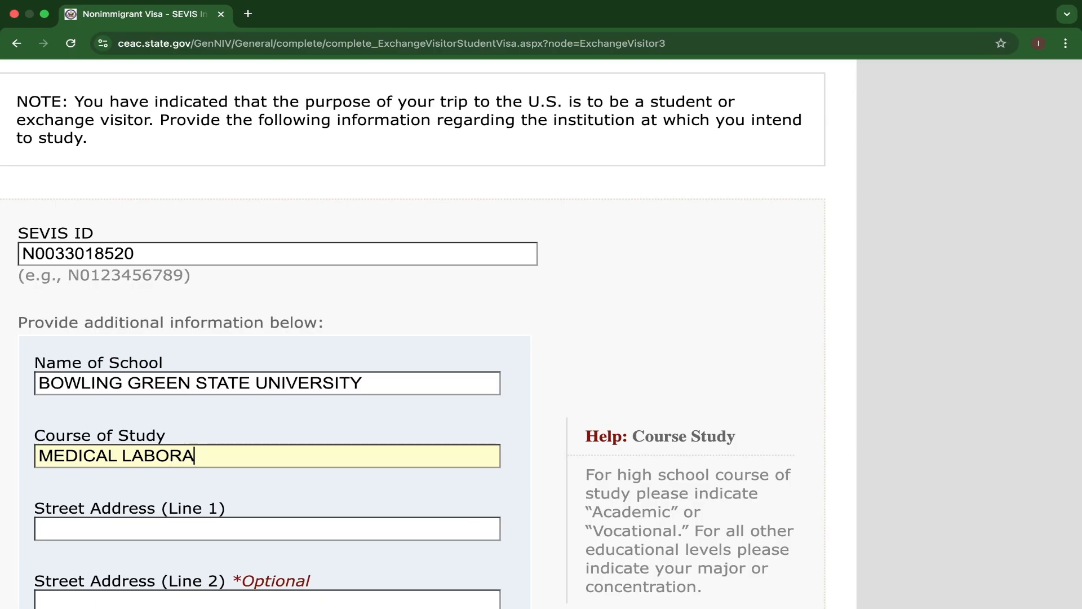
text(TORY SCIEN)
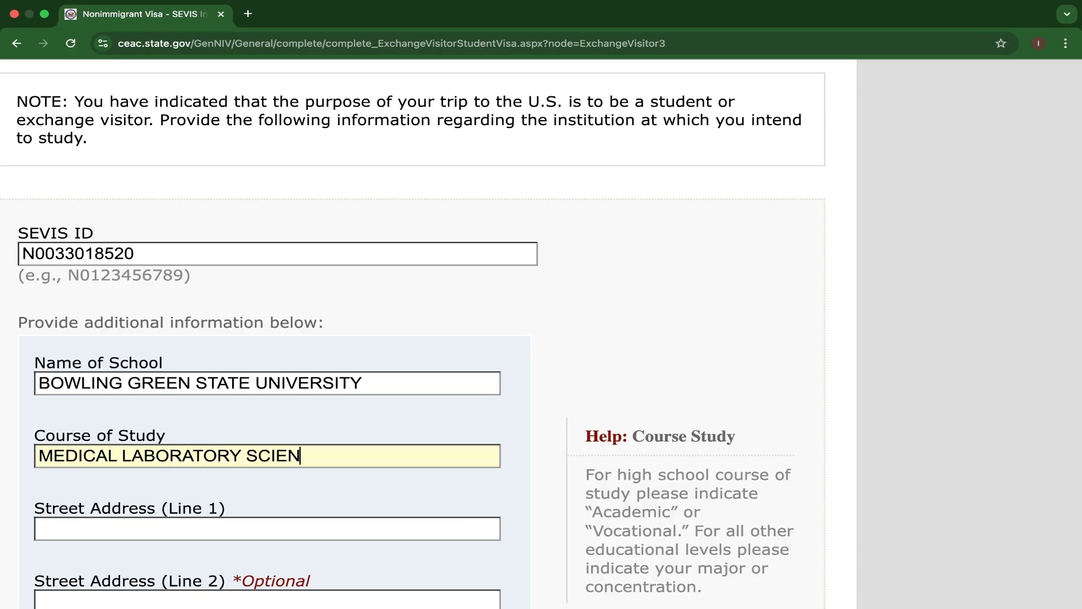
text(CES)
Autofill the school's street address, city and ZIP code from the saved apartment address in Bowling Green, and set the state to OHIO.
scroll(155, 469, down, 3)
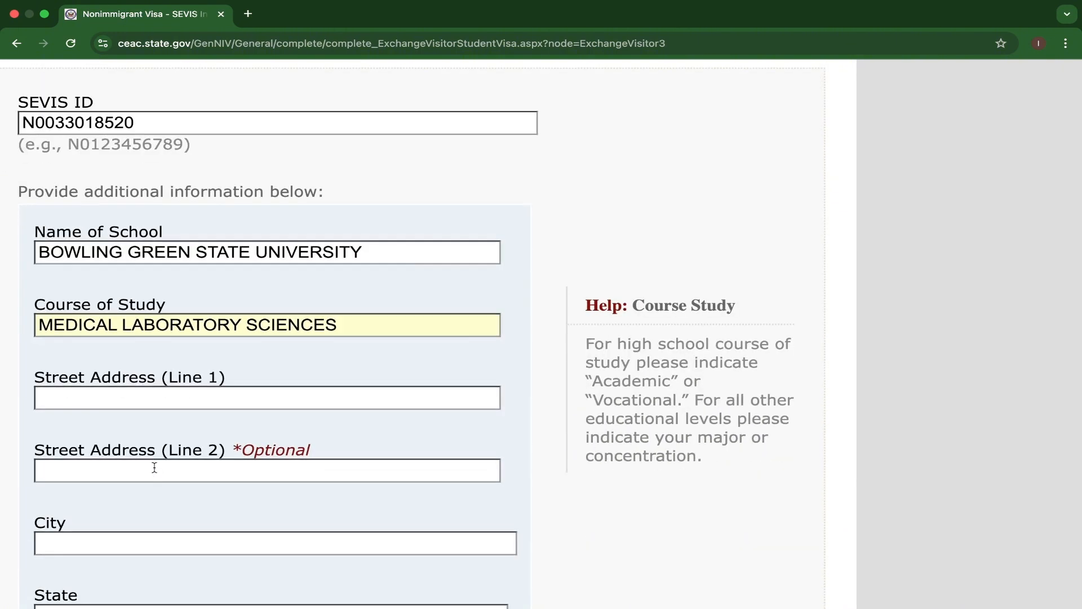
click(112, 400)
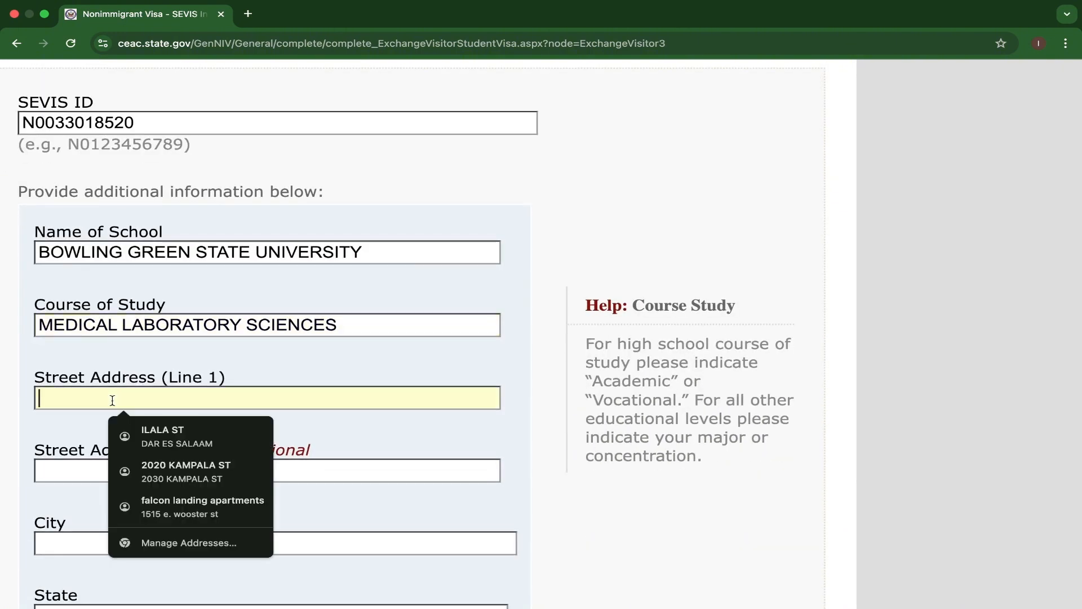
click(165, 505)
scroll(165, 506, down, 5)
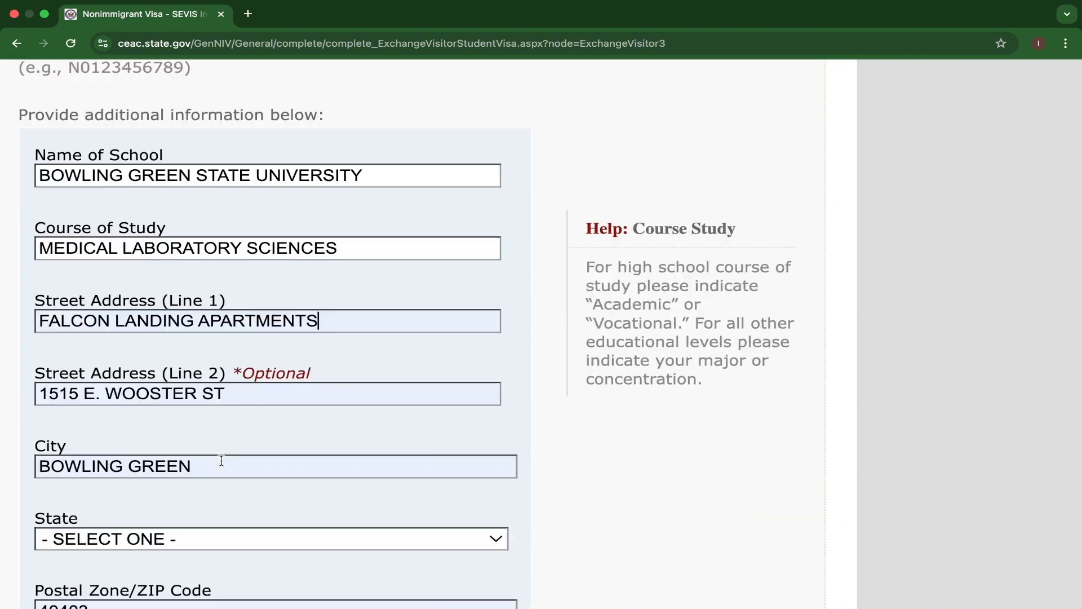
click(287, 432)
key(o)
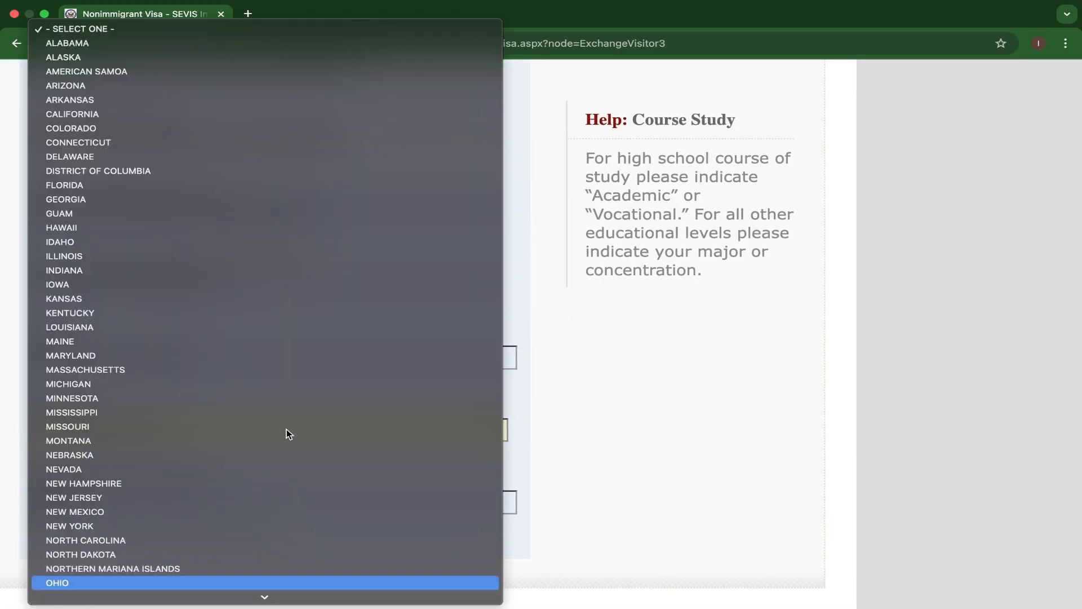
key(Return)
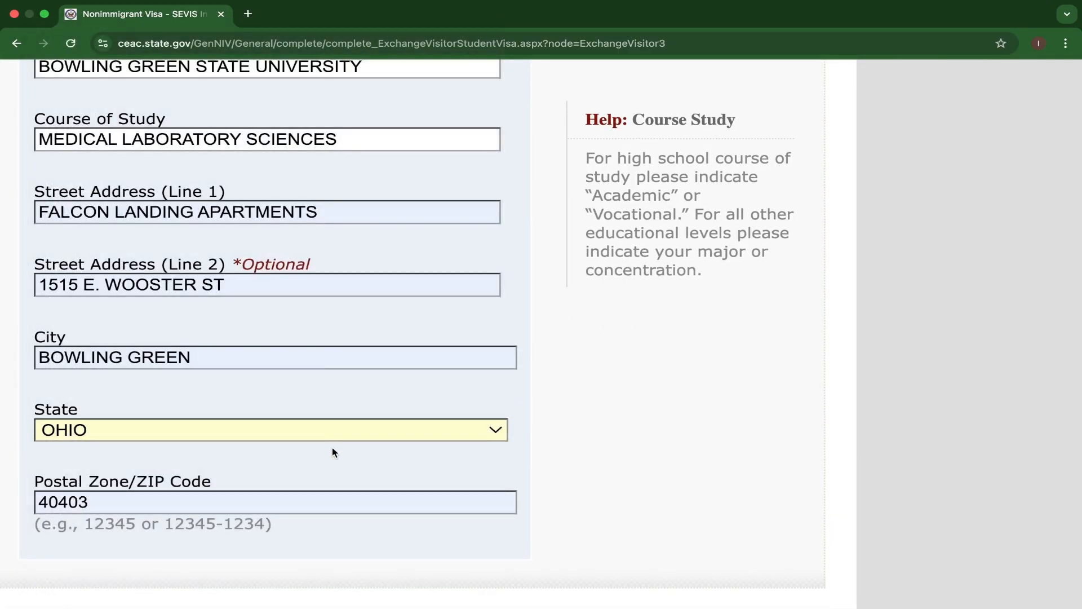
Restore the page zoom, continue to the photo section, and decline updating the saved address.
key(super+minus)
key(super+minus)
key(super+minus)
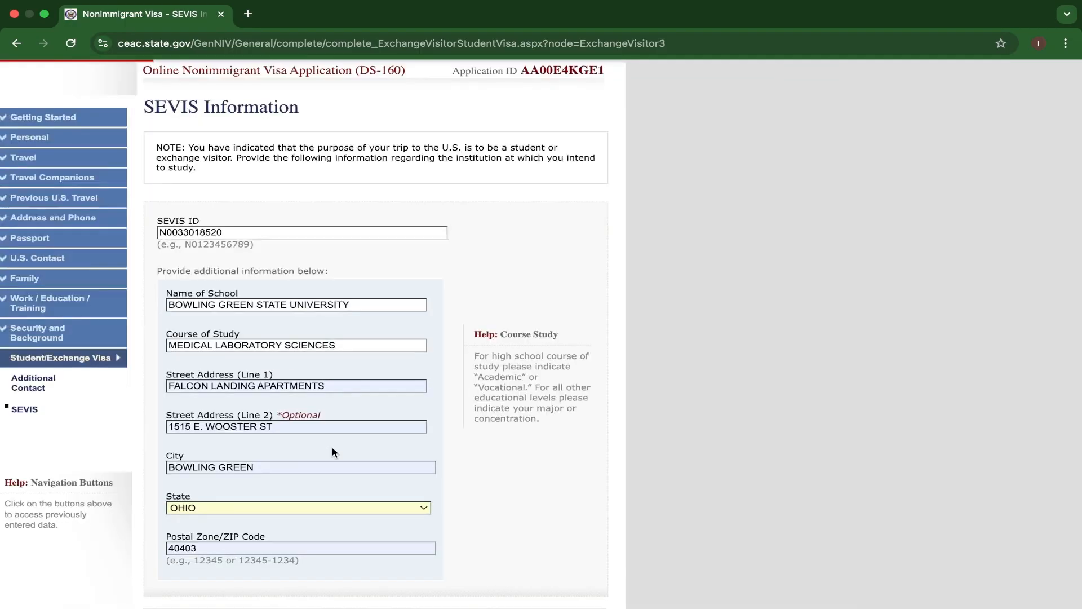
scroll(338, 451, down, 3)
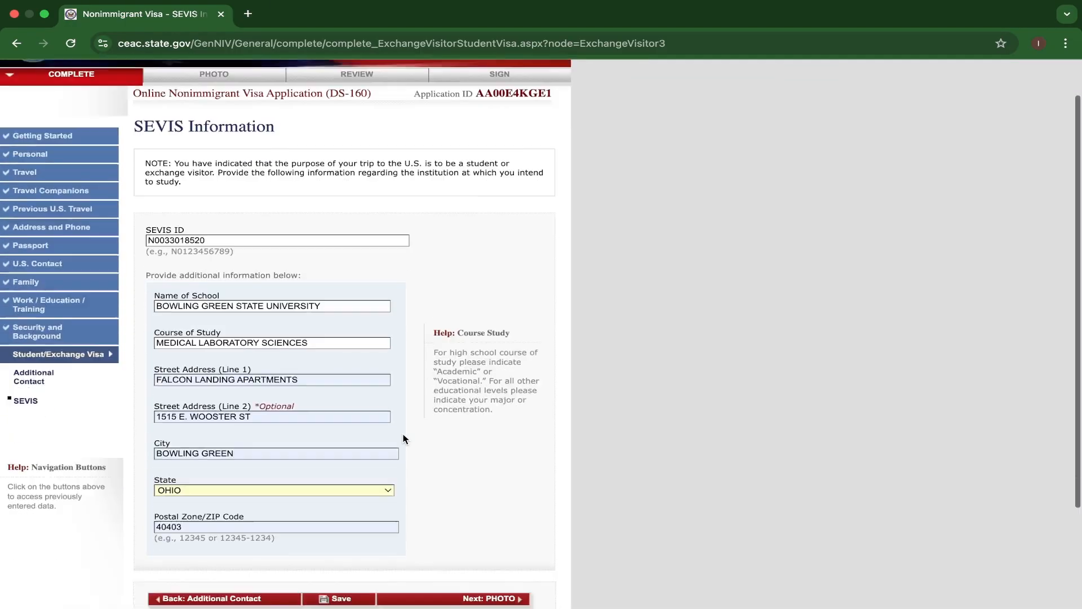
click(416, 470)
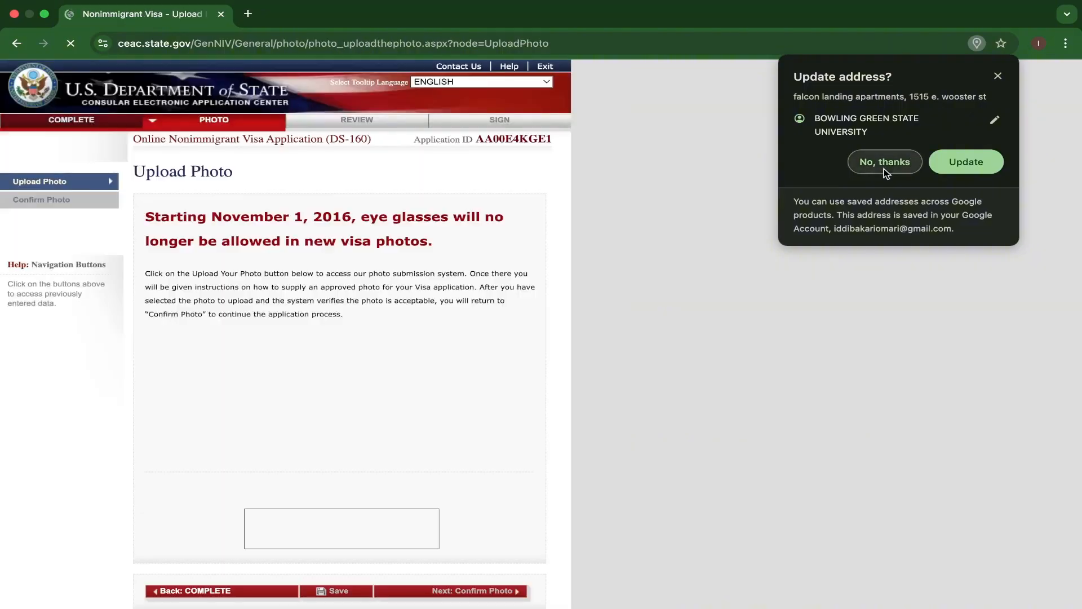
click(883, 164)
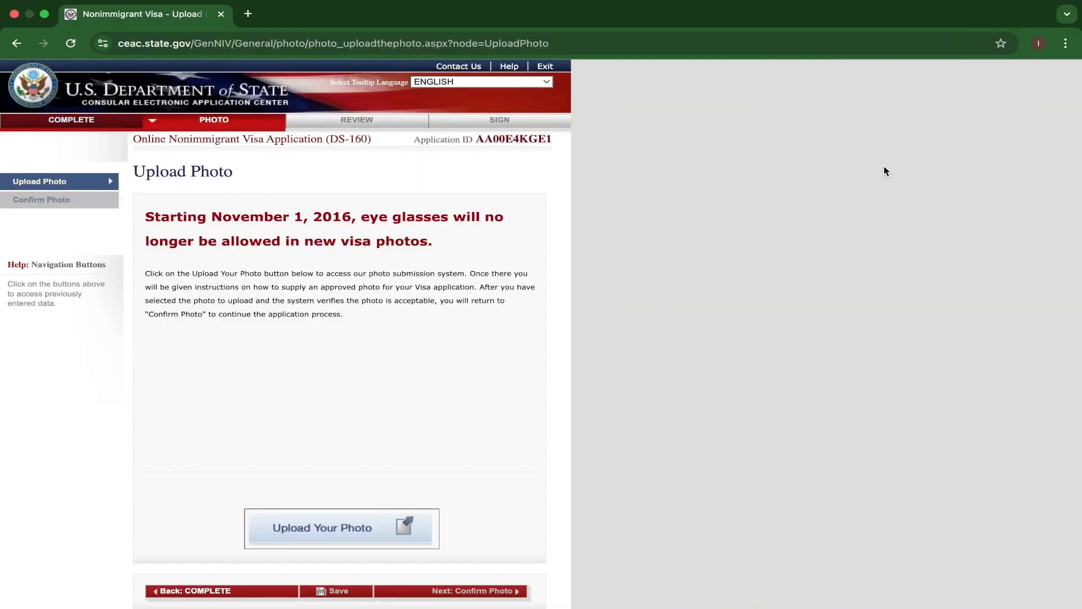
scroll(449, 490, down, 1)
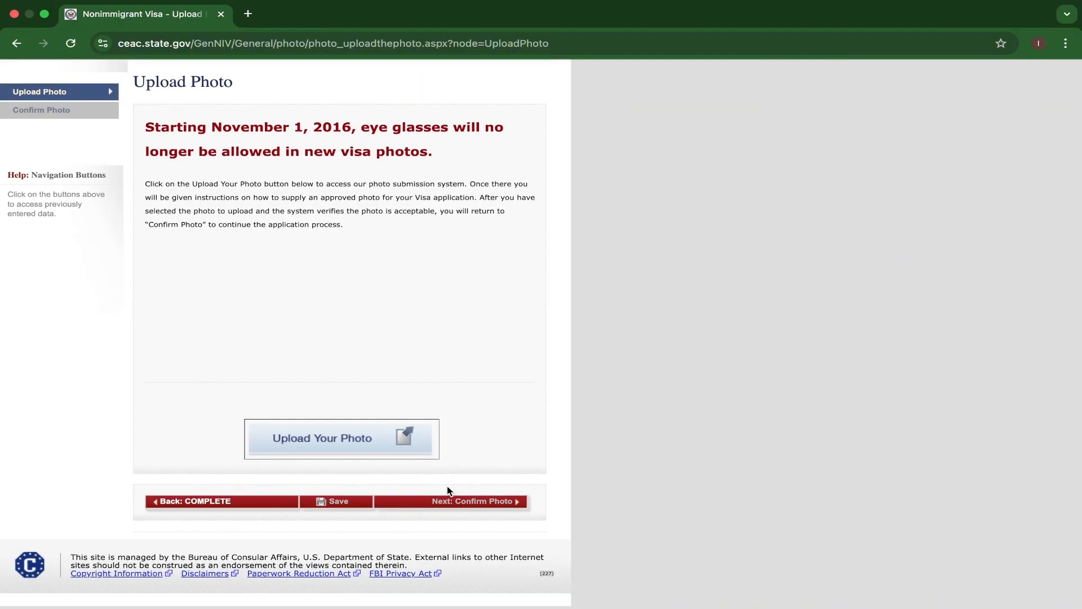
scroll(448, 490, up, 2)
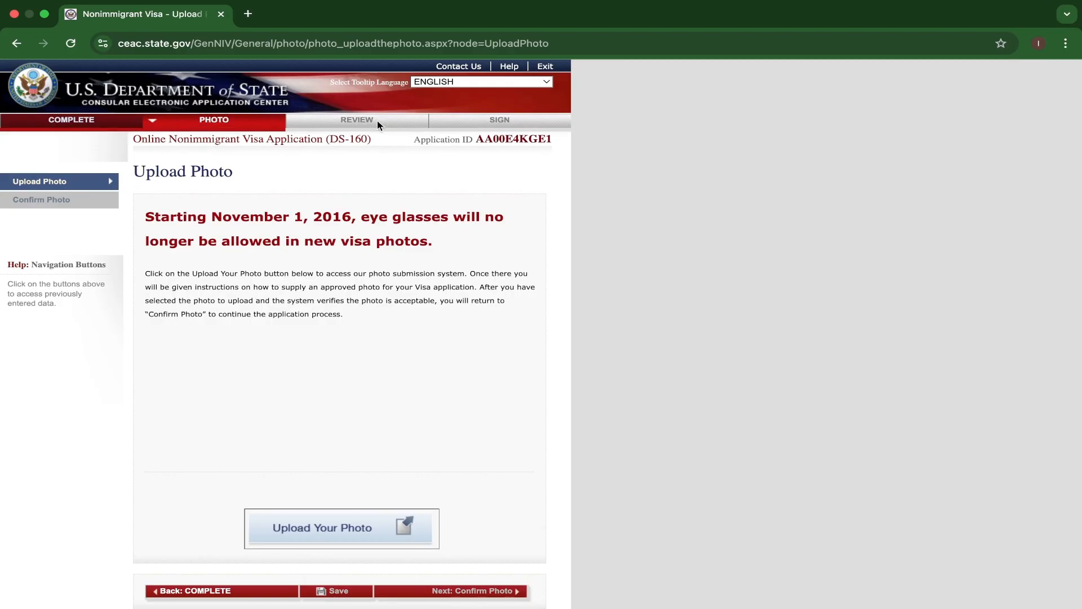
scroll(418, 379, down, 2)
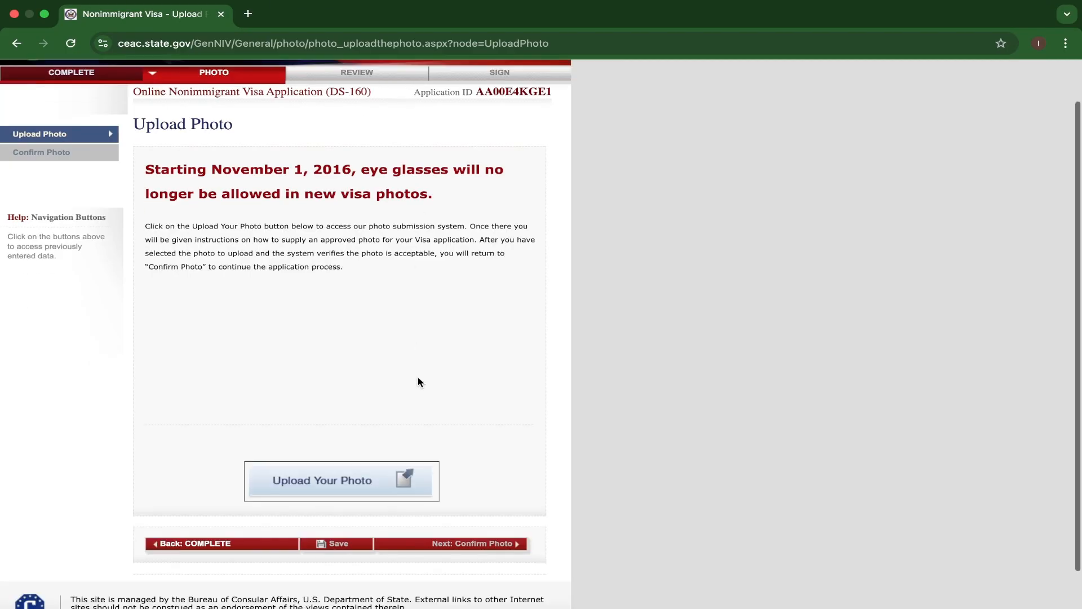